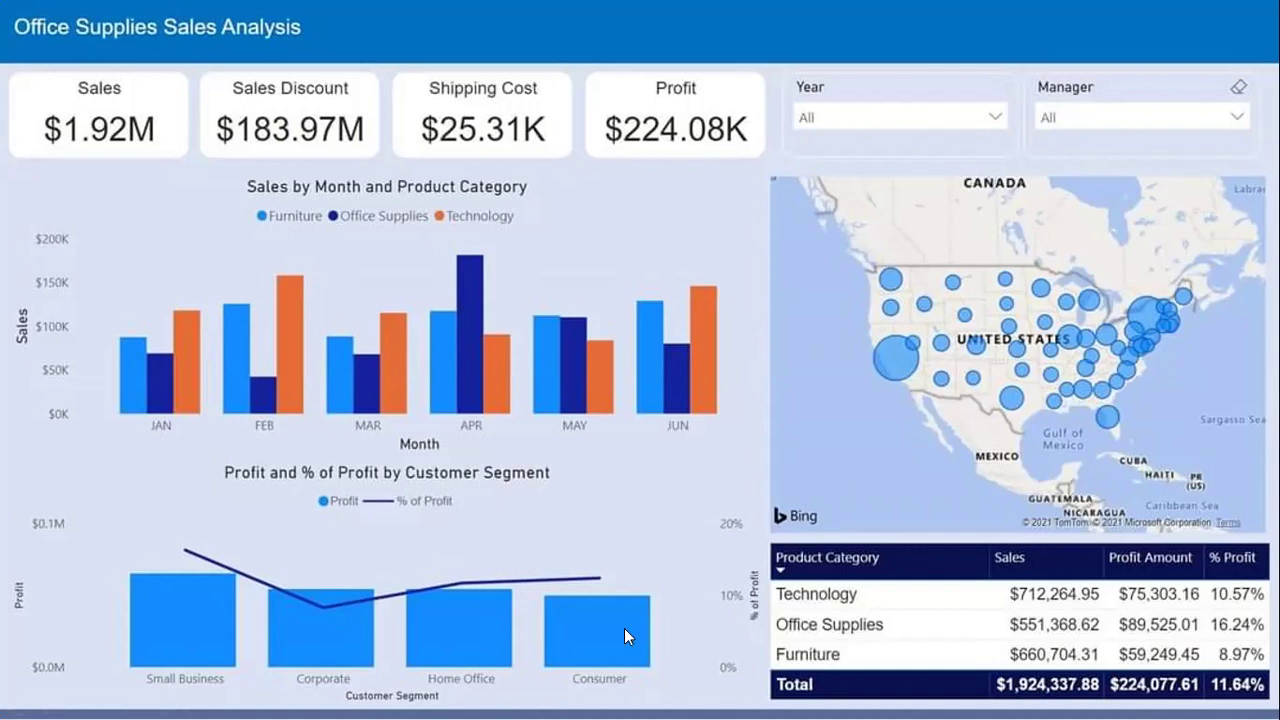
drag(27, 570, 46, 621)
mouse_move(726, 565)
mouse_down()
mouse_move(710, 612)
mouse_move(728, 632)
mouse_up()
drag(340, 706, 425, 706)
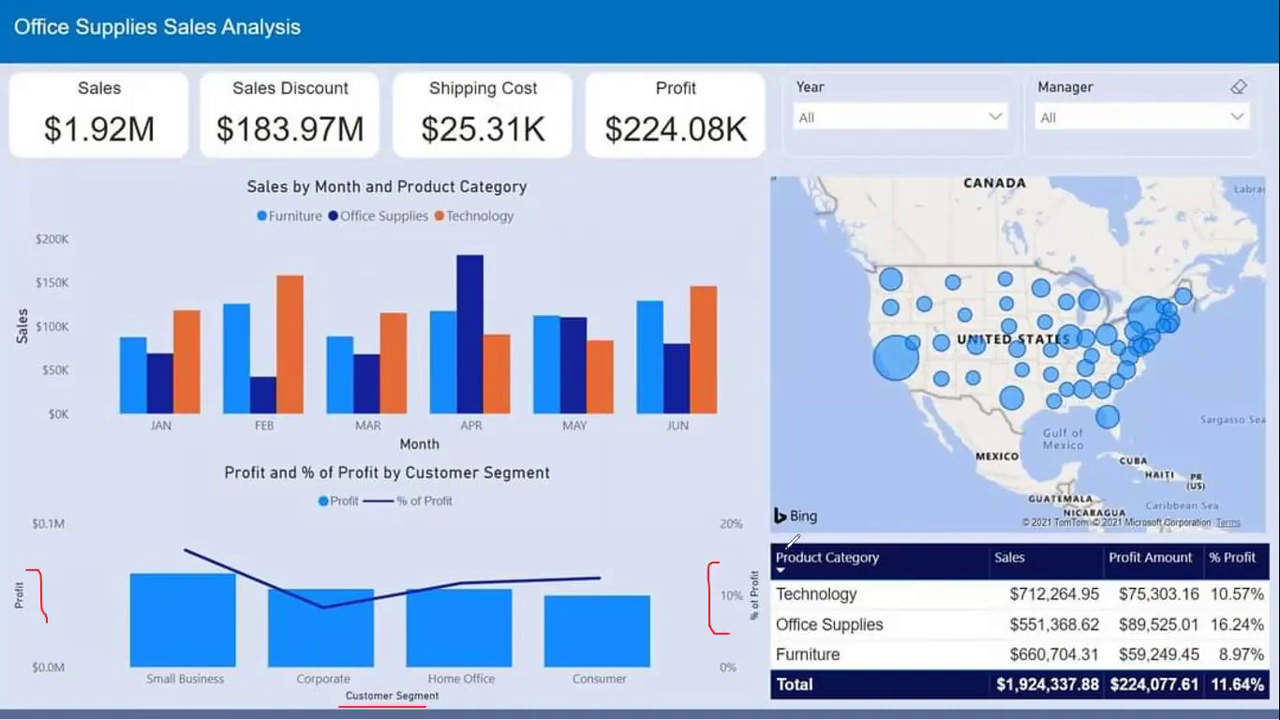
drag(777, 577, 876, 574)
drag(782, 585, 770, 664)
drag(990, 580, 997, 662)
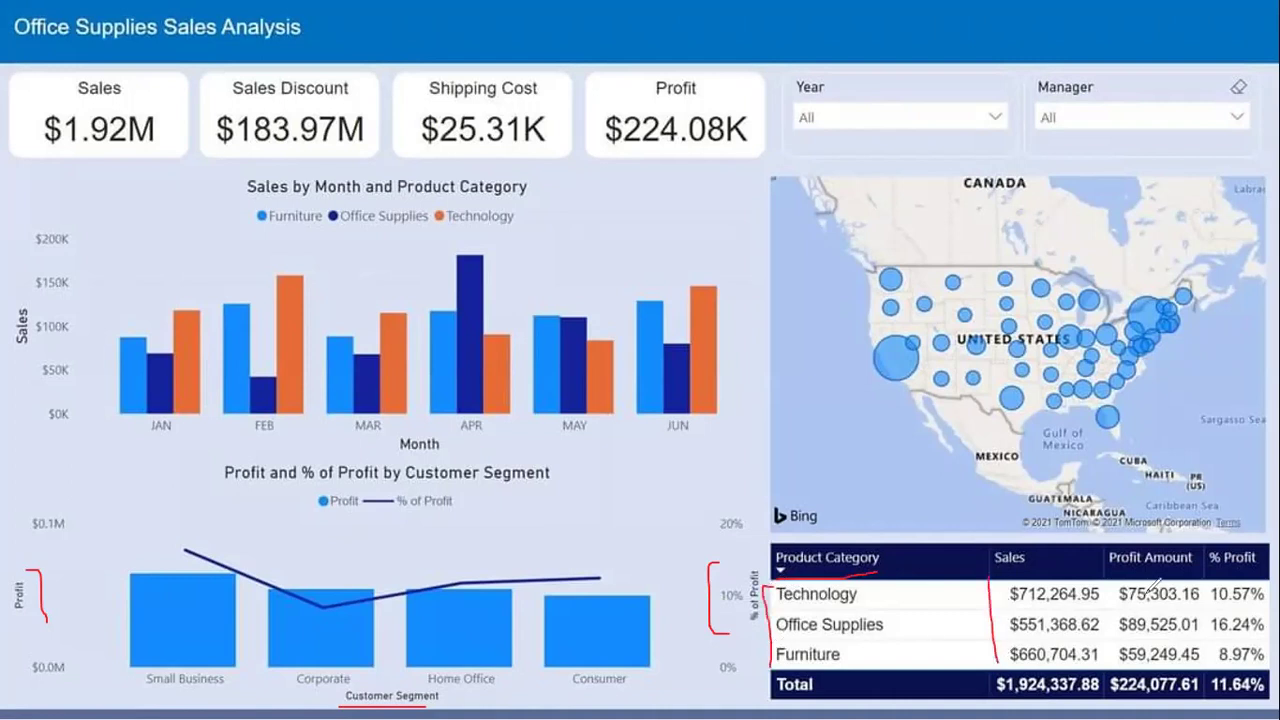
drag(1106, 580, 1118, 663)
drag(1203, 562, 1200, 665)
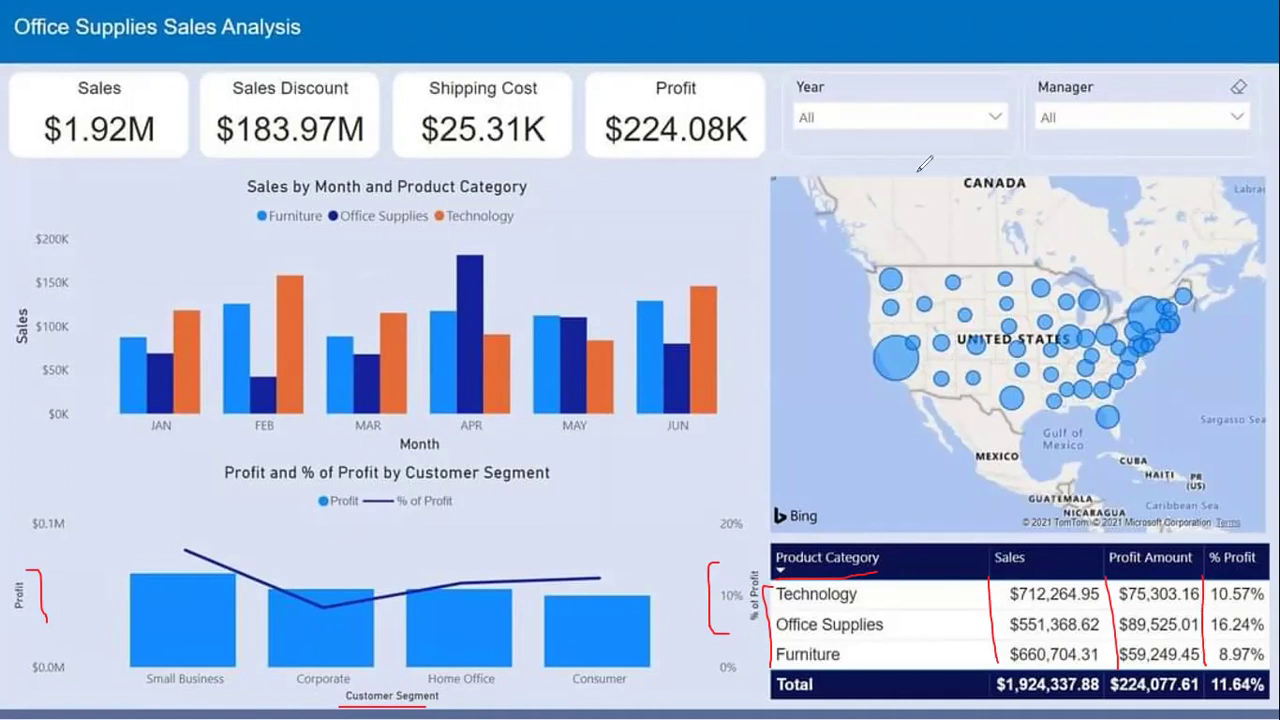
drag(872, 161, 958, 146)
drag(1073, 148, 1156, 143)
mouse_move(760, 578)
mouse_down()
mouse_move(745, 572)
mouse_move(784, 596)
mouse_move(748, 554)
mouse_up()
mouse_move(1113, 566)
mouse_down()
mouse_move(1170, 570)
mouse_move(1195, 545)
mouse_move(1104, 552)
mouse_move(1120, 576)
mouse_up()
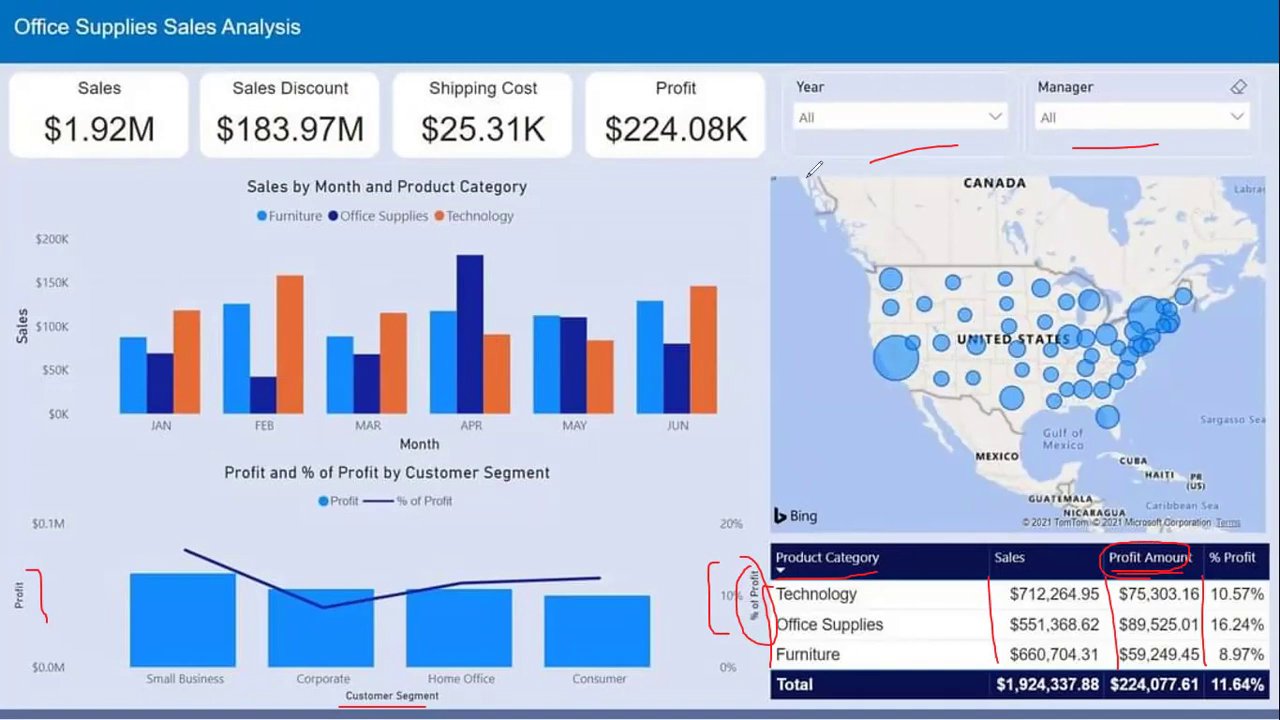
key(e)
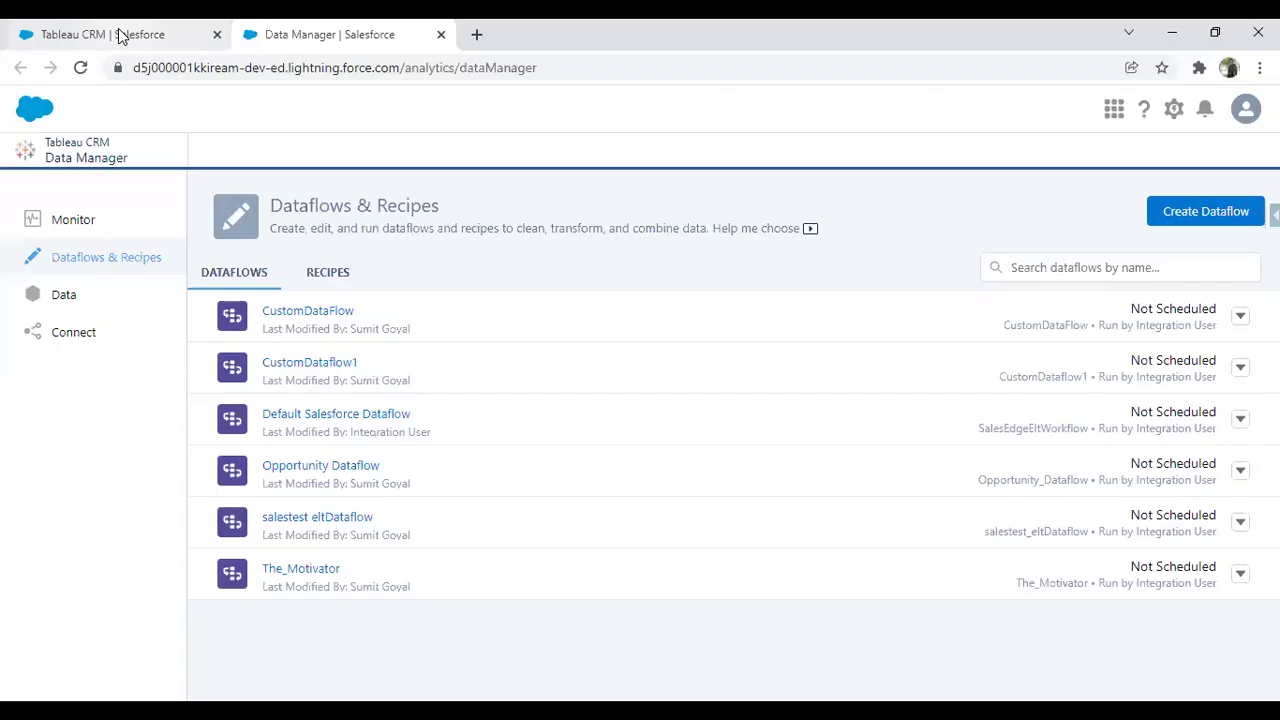
Open the SalesDatasetOrder dataset of Test App in Analytics Studio and group its row-count chart by Region
click(118, 34)
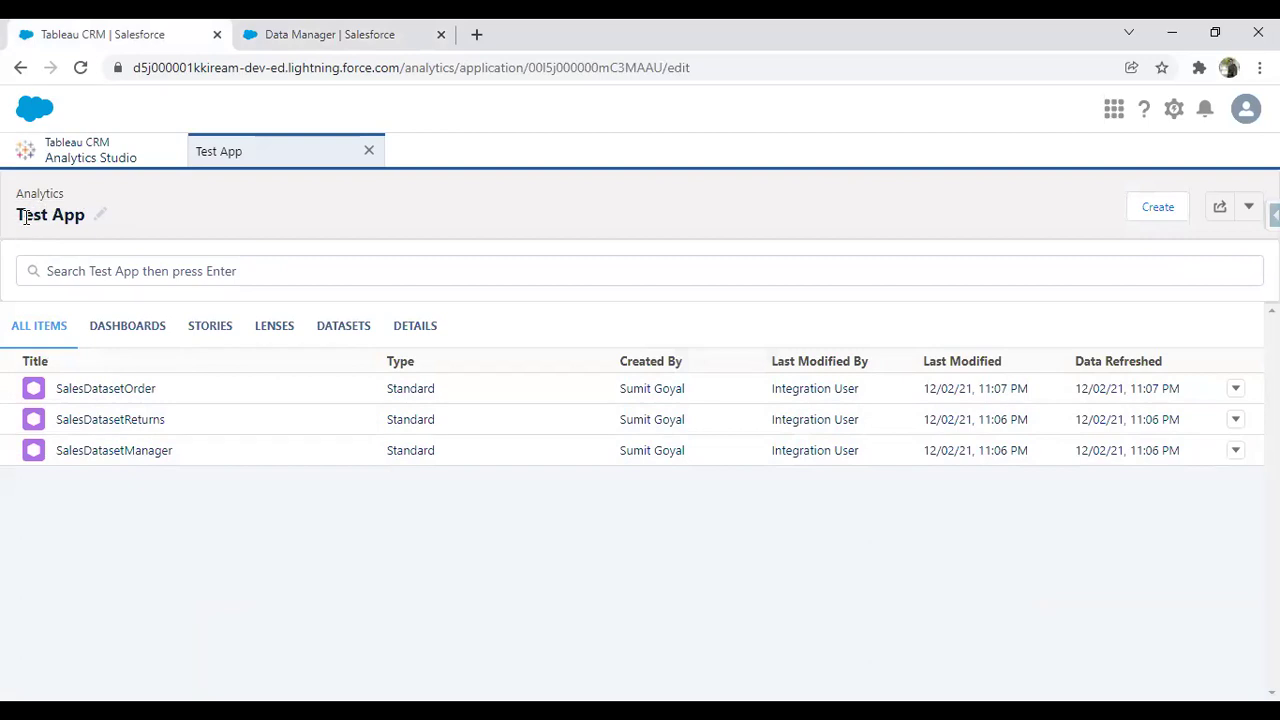
click(79, 215)
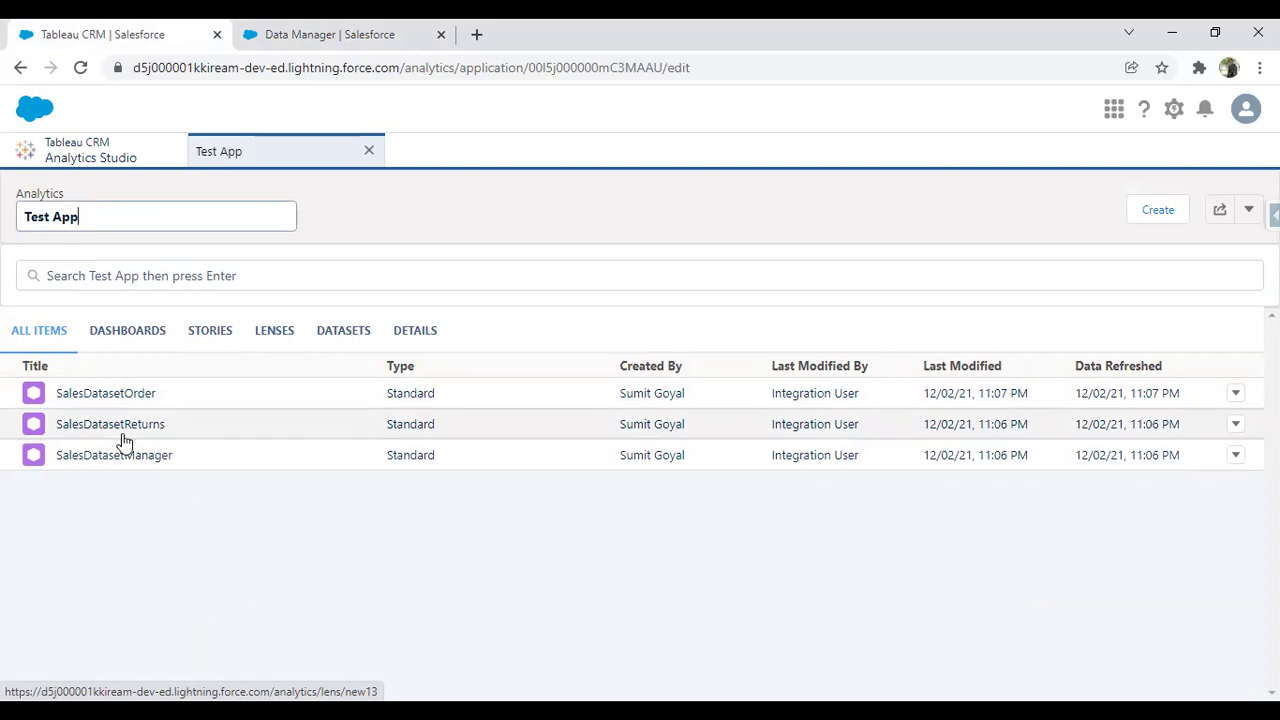
click(133, 396)
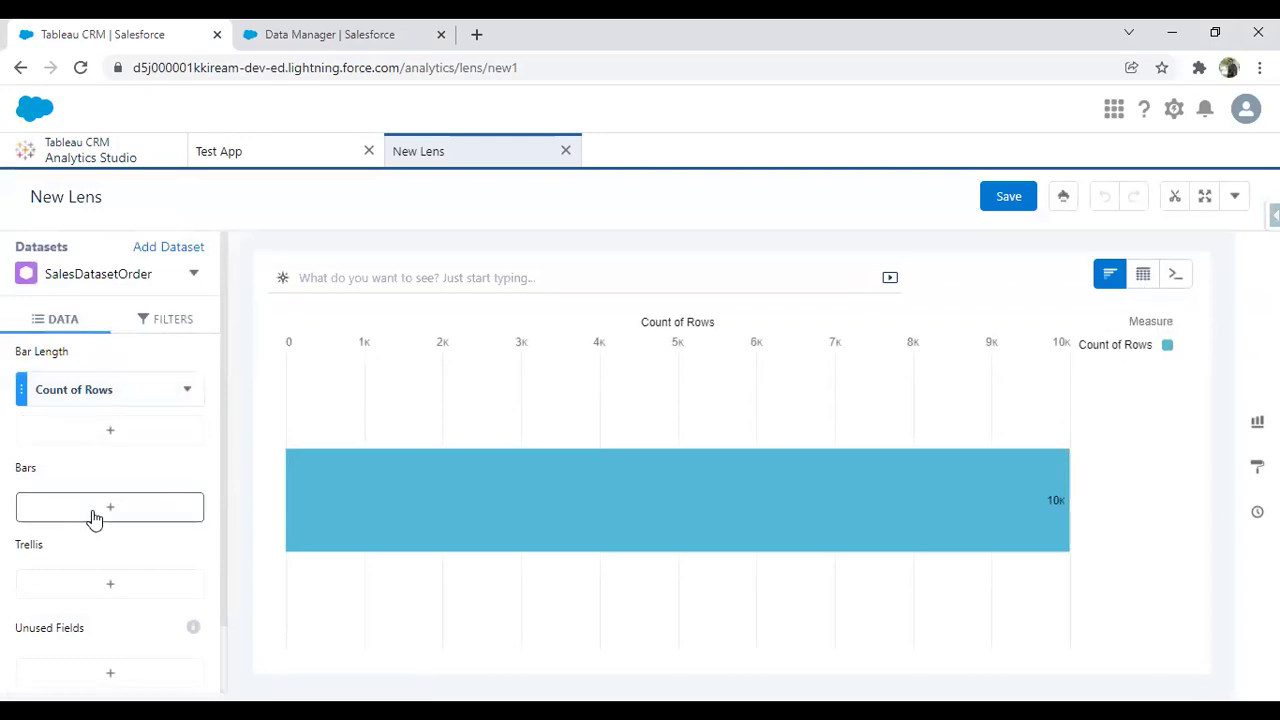
click(178, 514)
scroll(294, 460, down, 4)
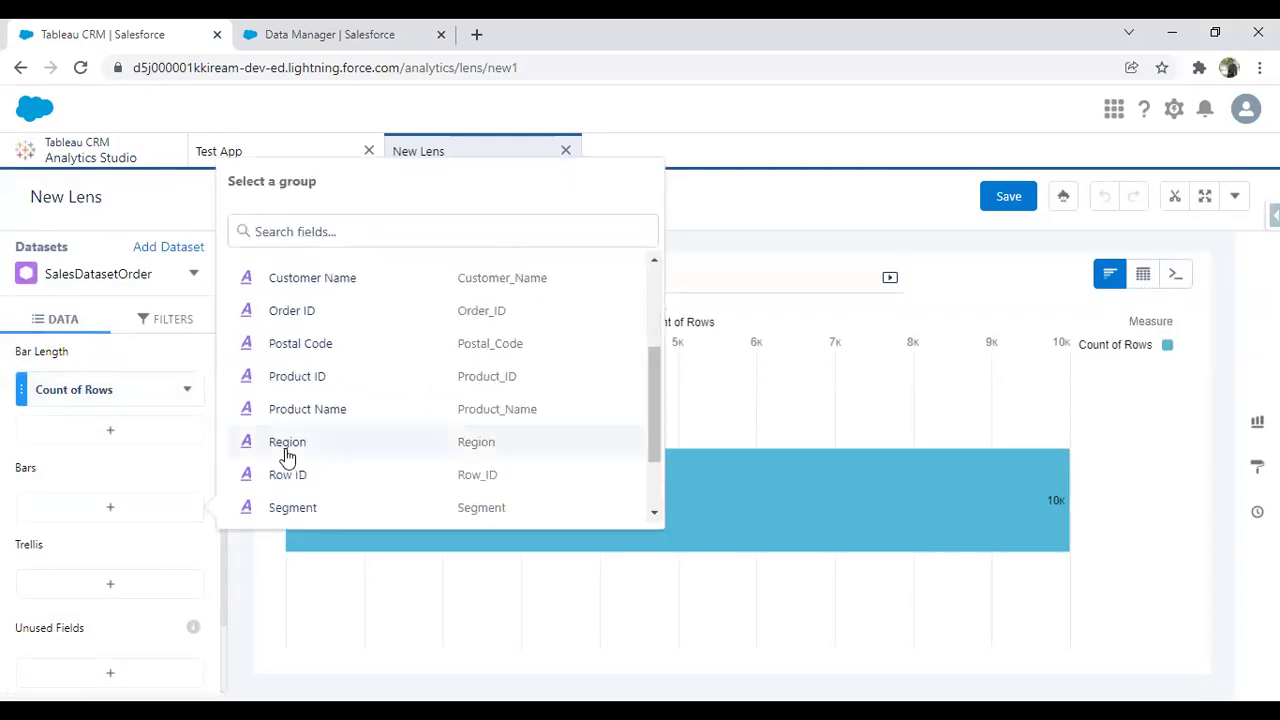
click(285, 452)
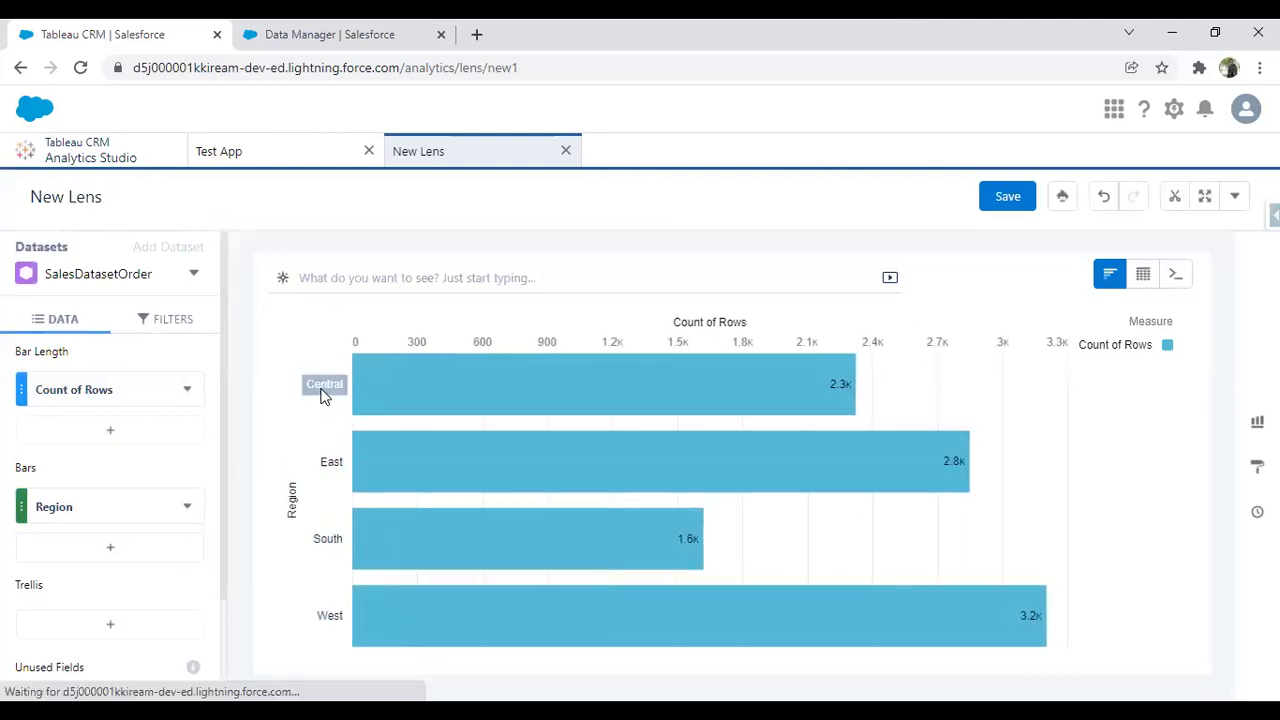
Open the SalesDatasetManager dataset from Test App and show its rows as a values table
click(218, 153)
click(100, 455)
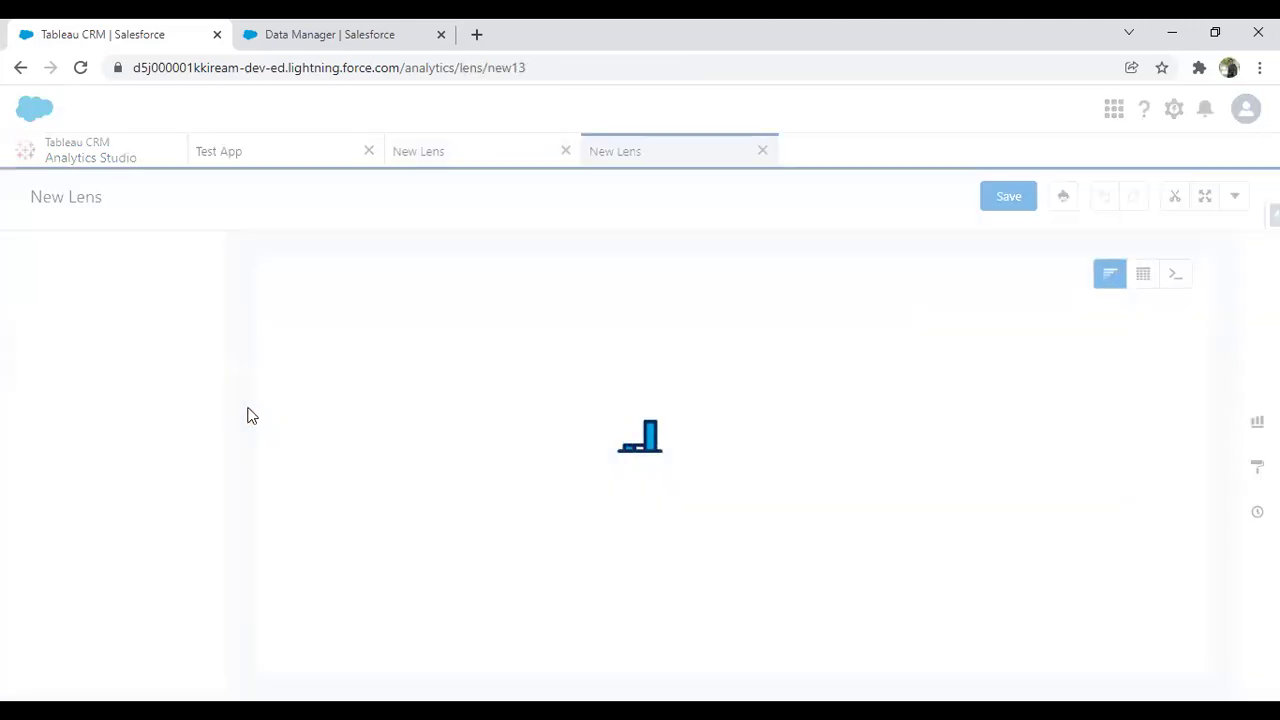
mouse_move(1143, 274)
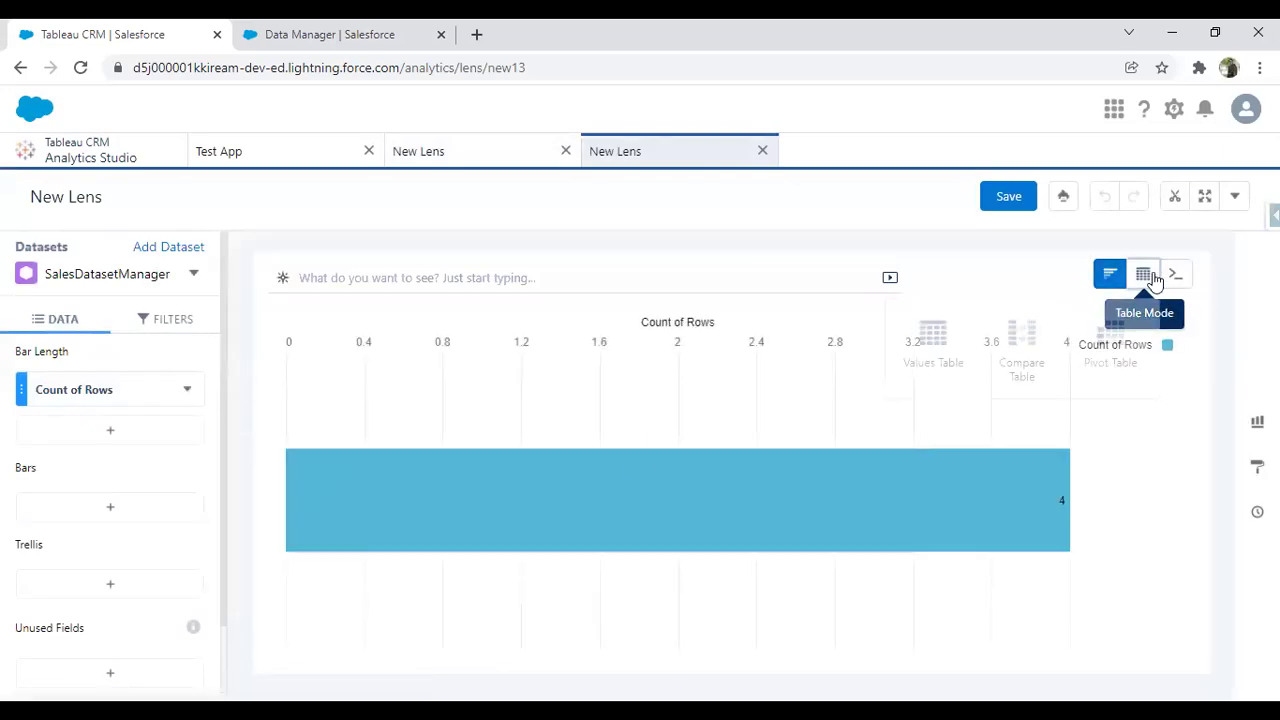
click(924, 344)
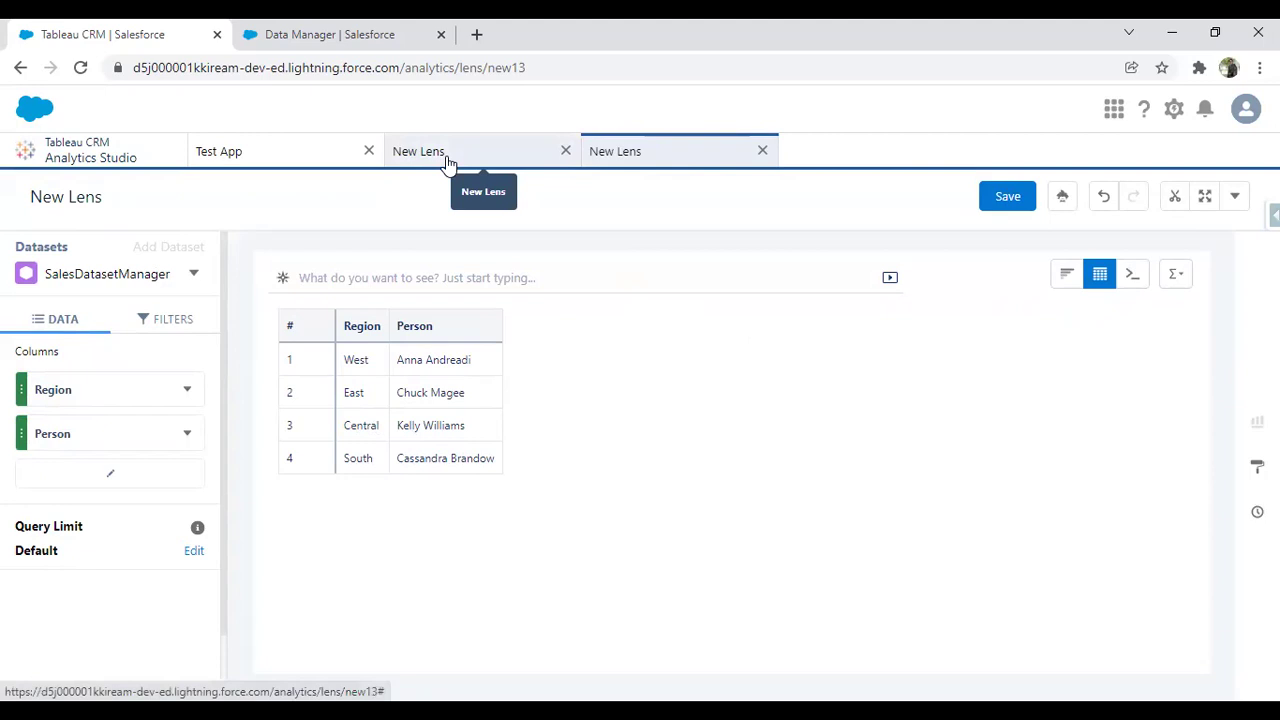
Close both open lenses without saving their changes
click(763, 151)
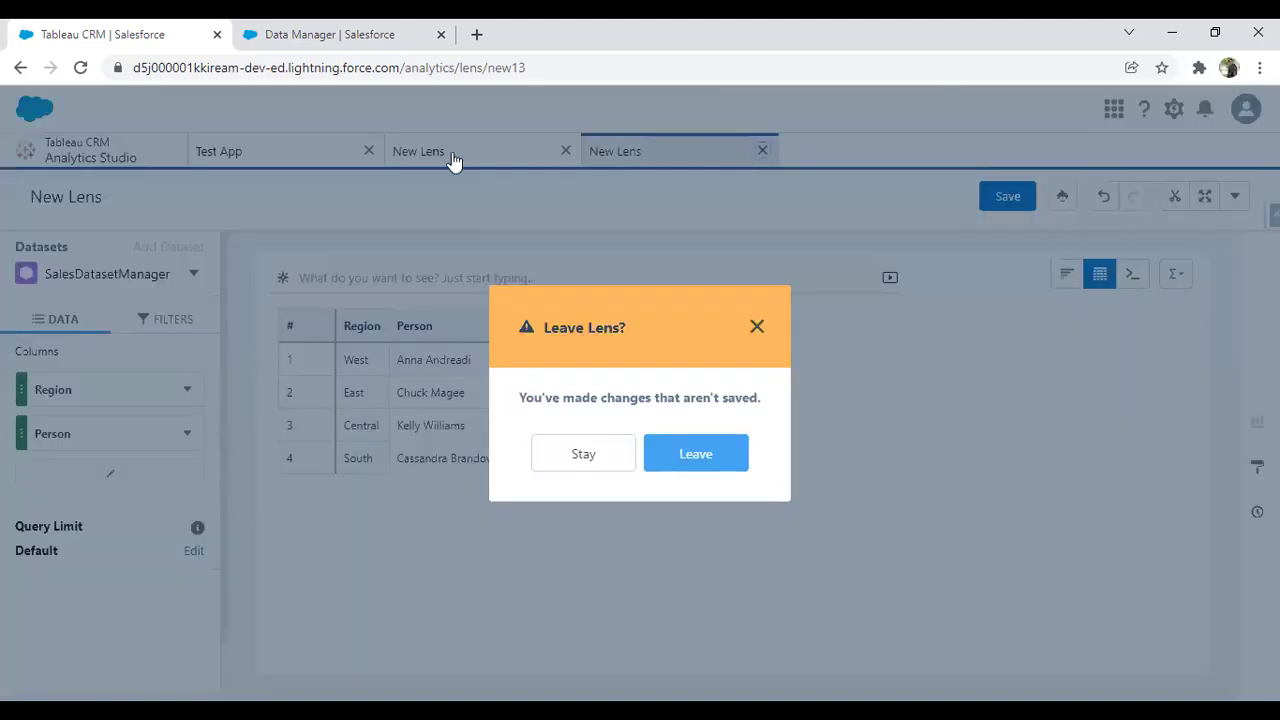
click(695, 453)
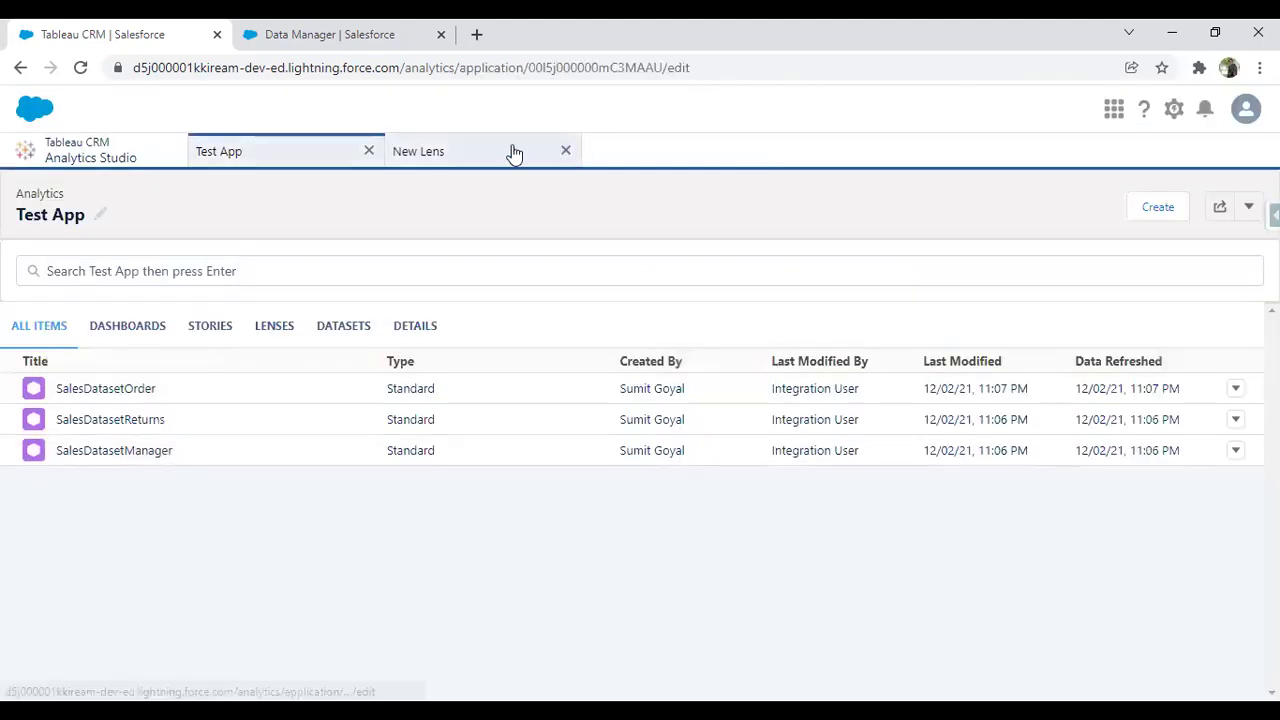
click(565, 151)
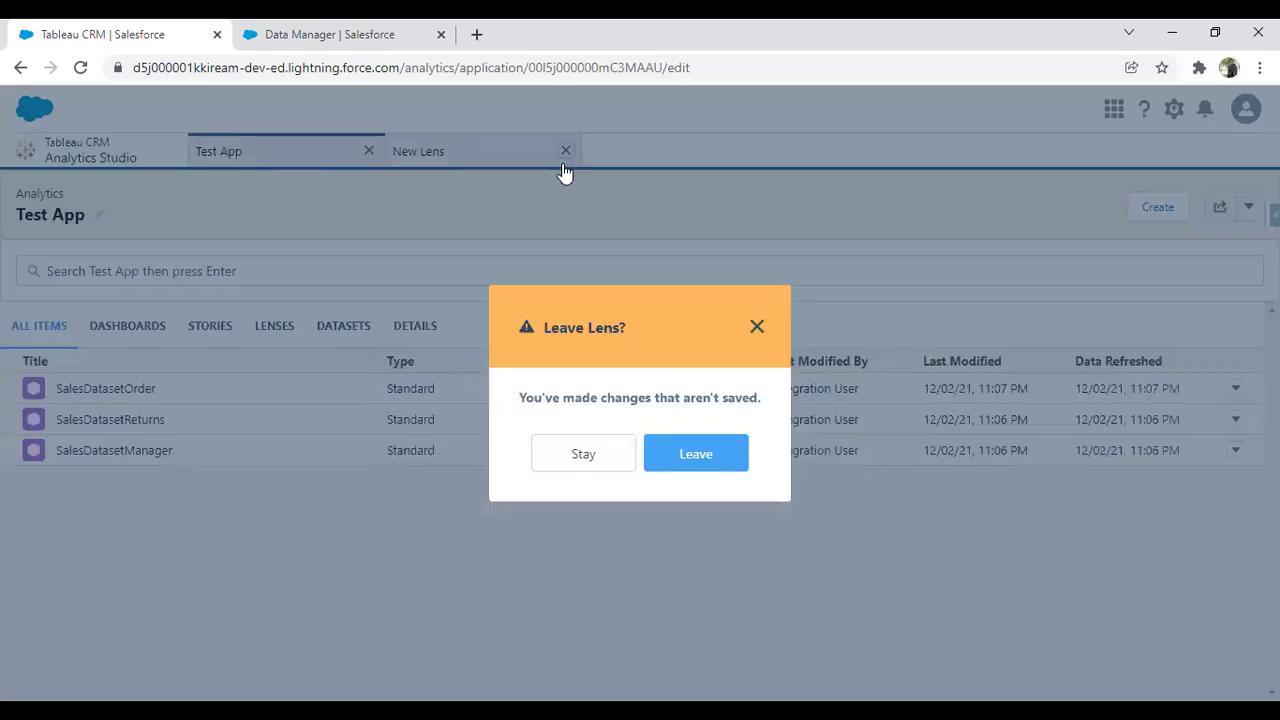
click(680, 456)
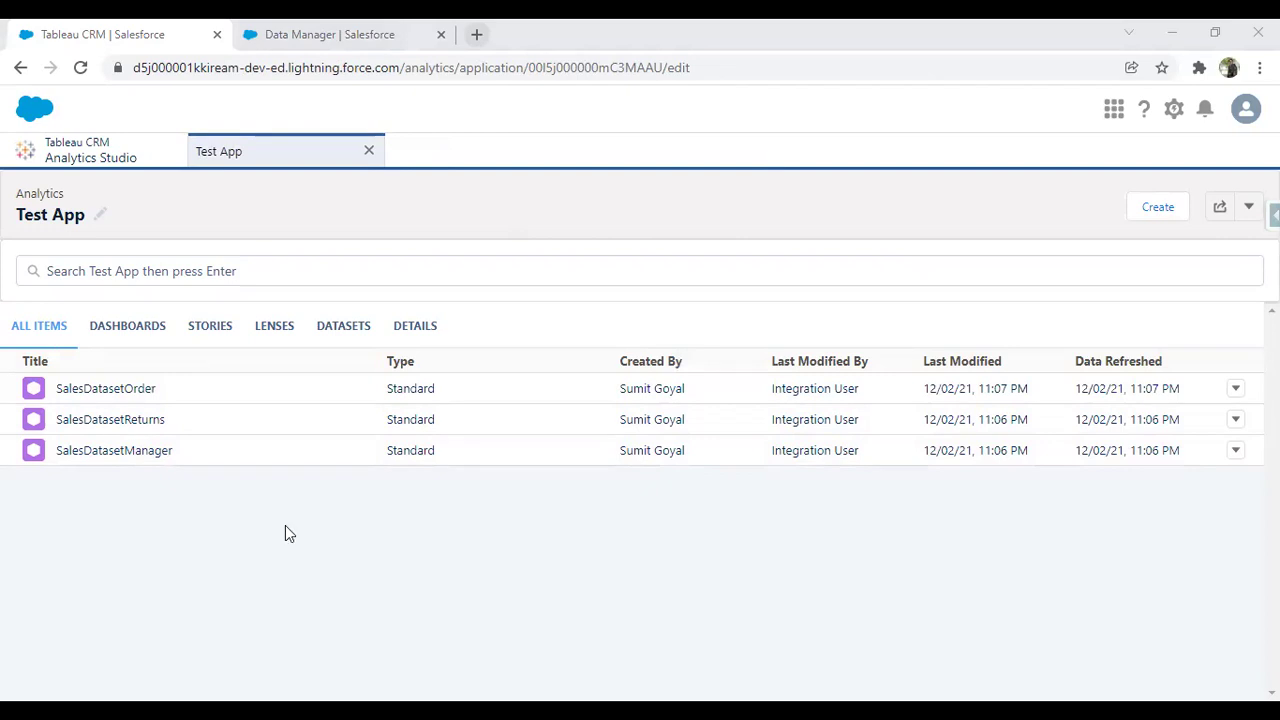
Switch to Data Manager and create a new recipe from the recipes list
click(372, 30)
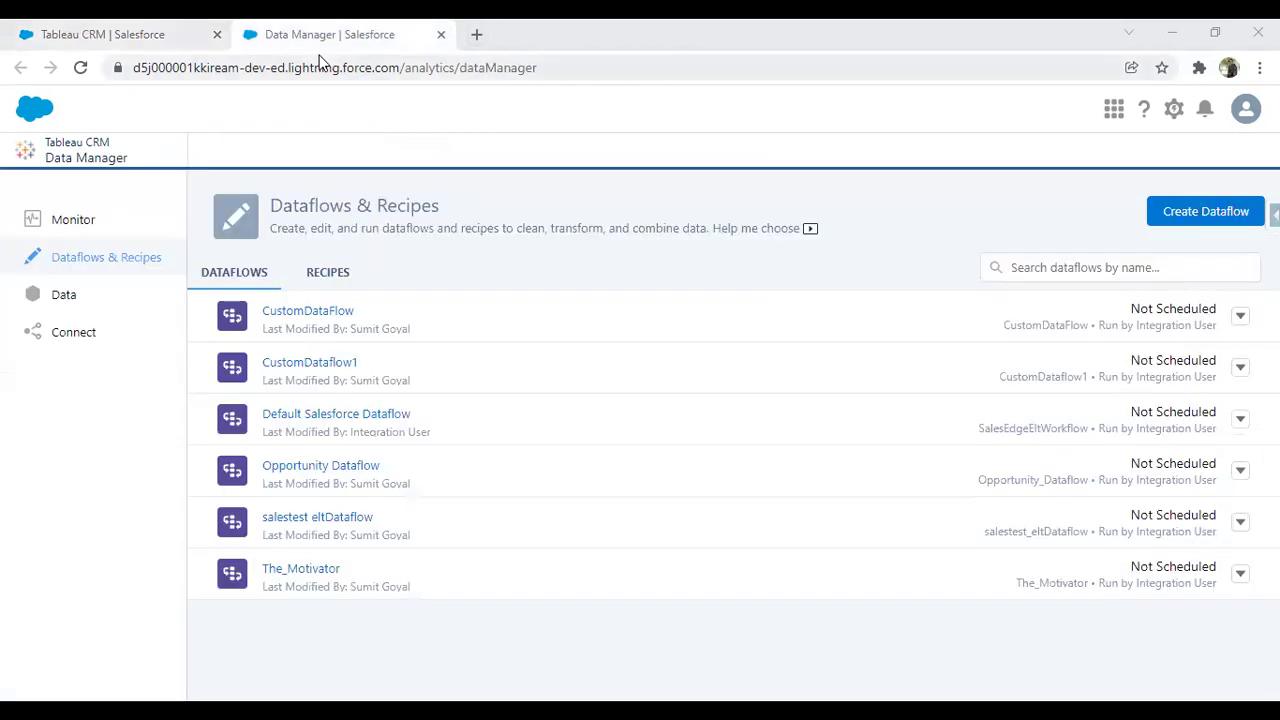
click(330, 277)
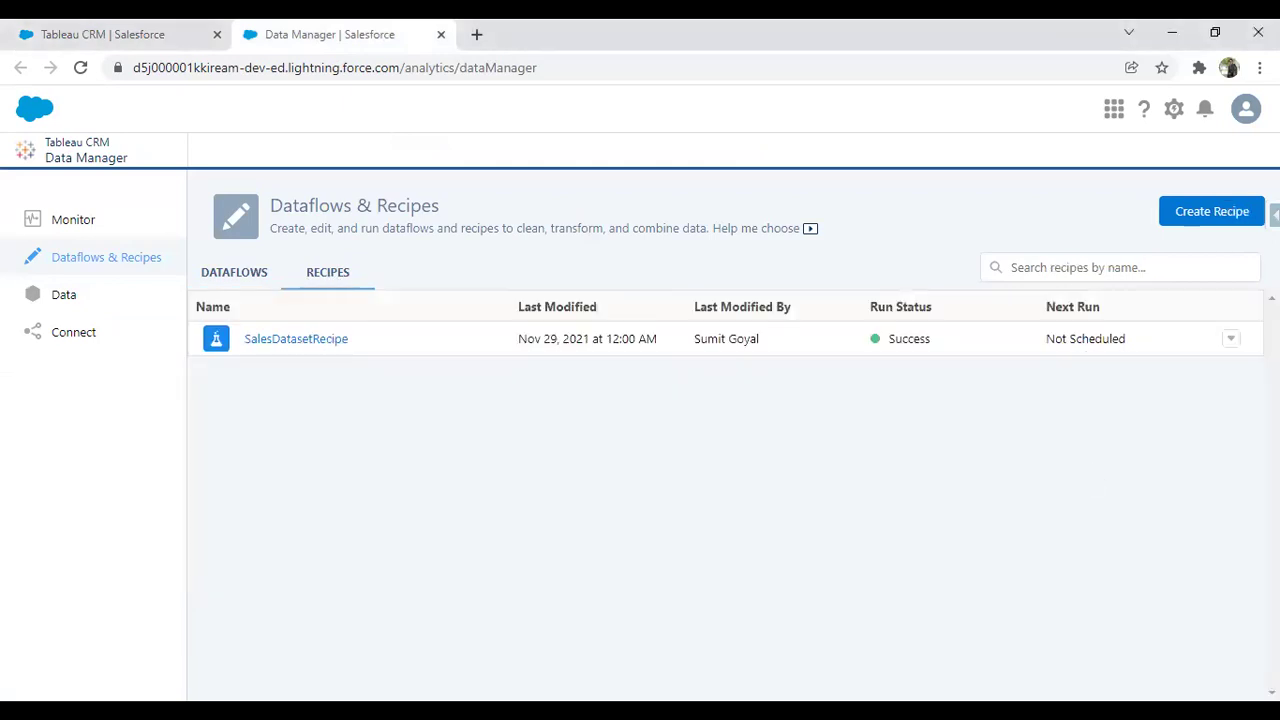
click(1203, 215)
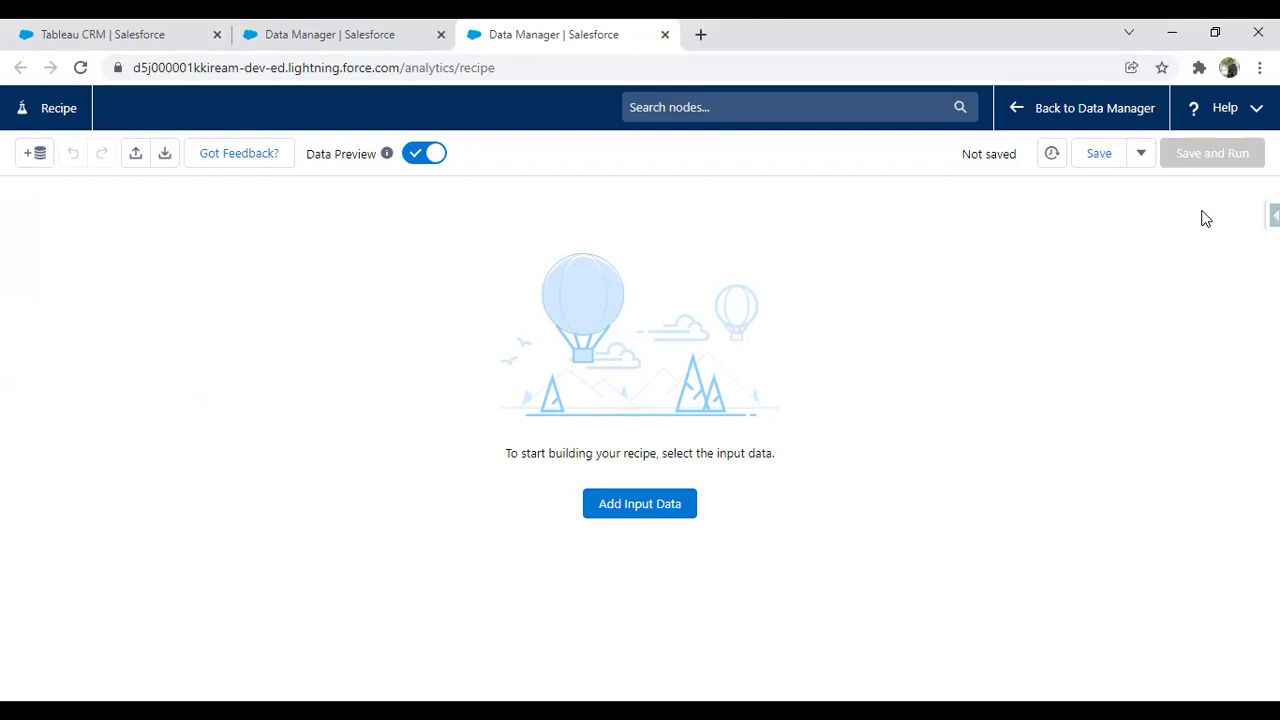
Add SalesDatasetReturns, SalesDatasetOrder and SalesDatasetManager with their selected columns as the recipe's input data
click(640, 508)
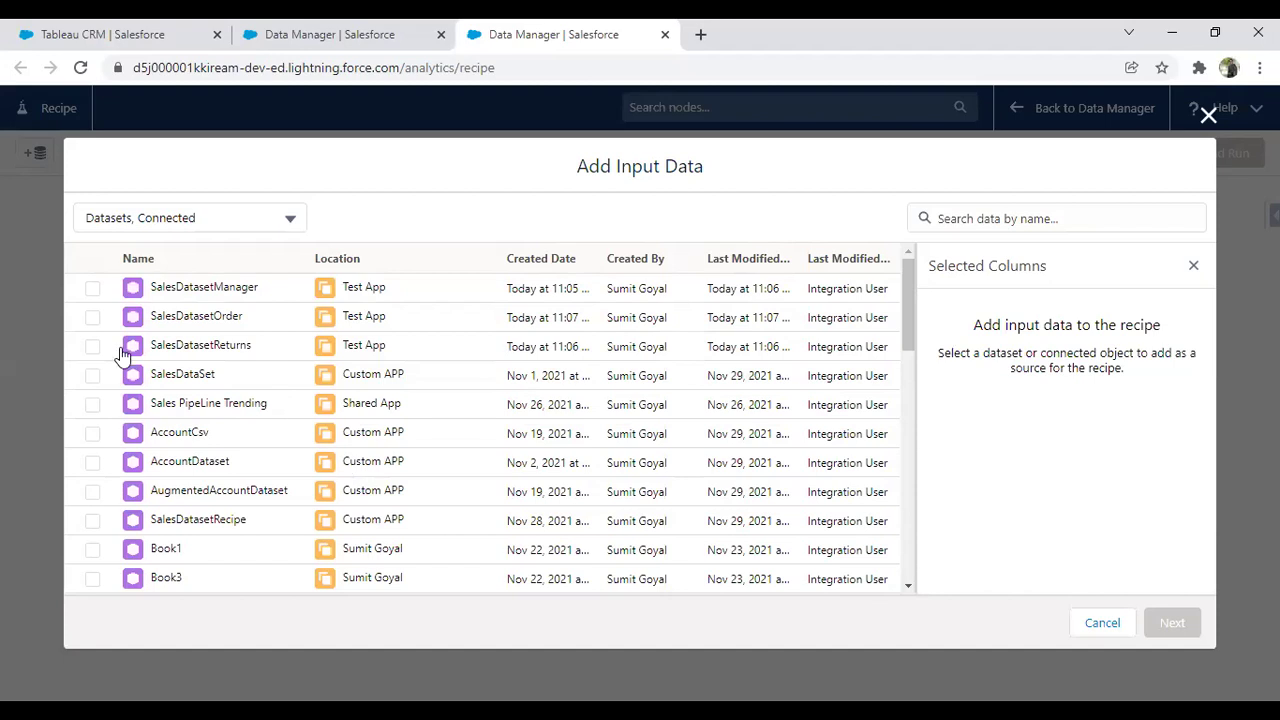
click(92, 346)
click(92, 317)
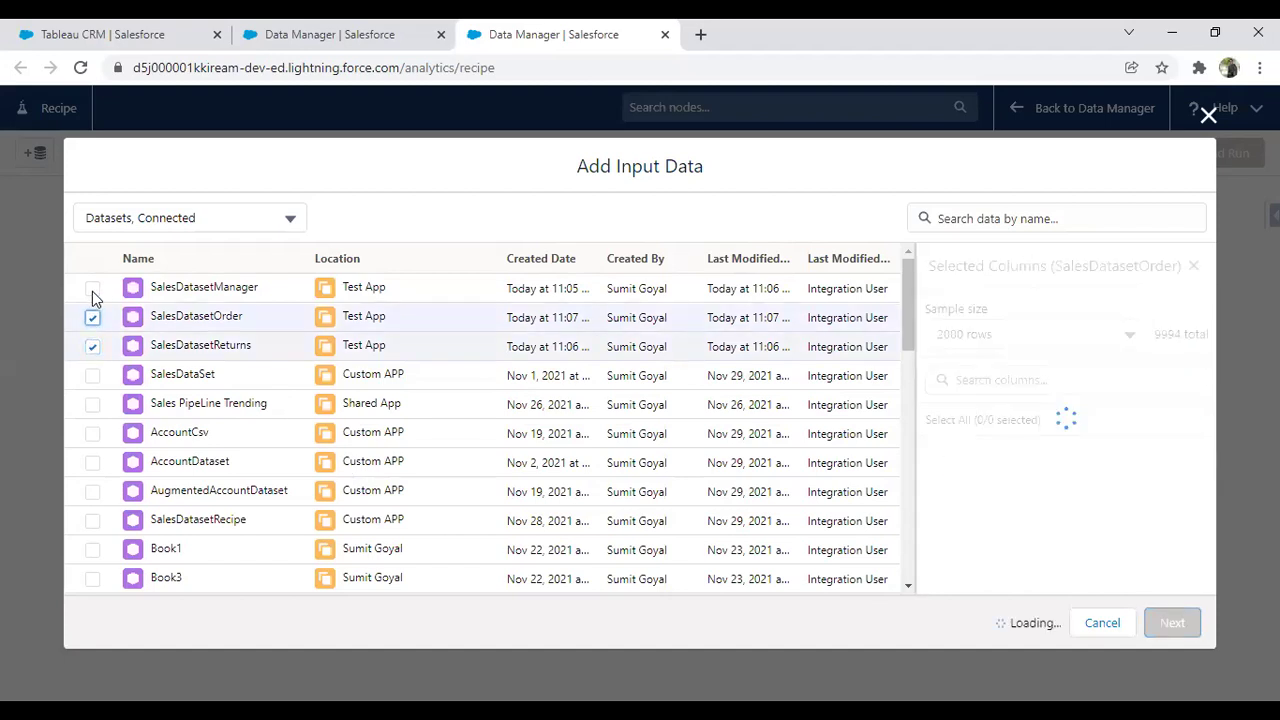
click(92, 289)
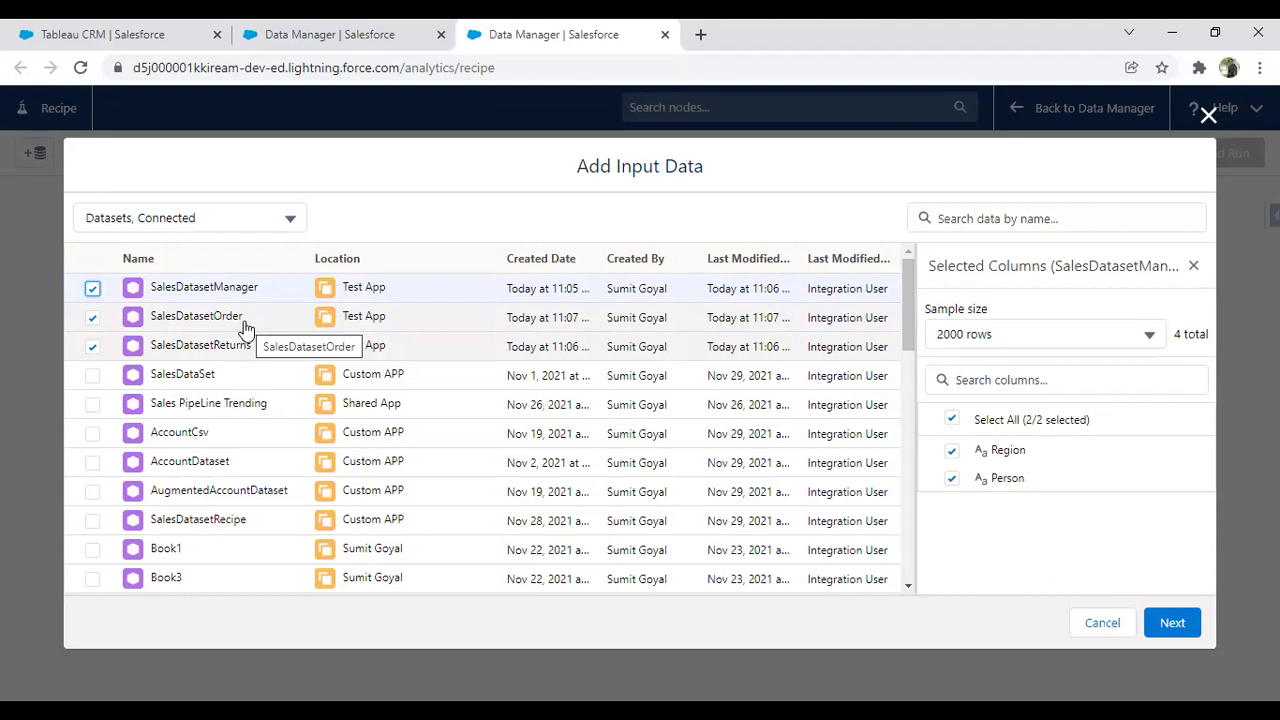
click(1172, 622)
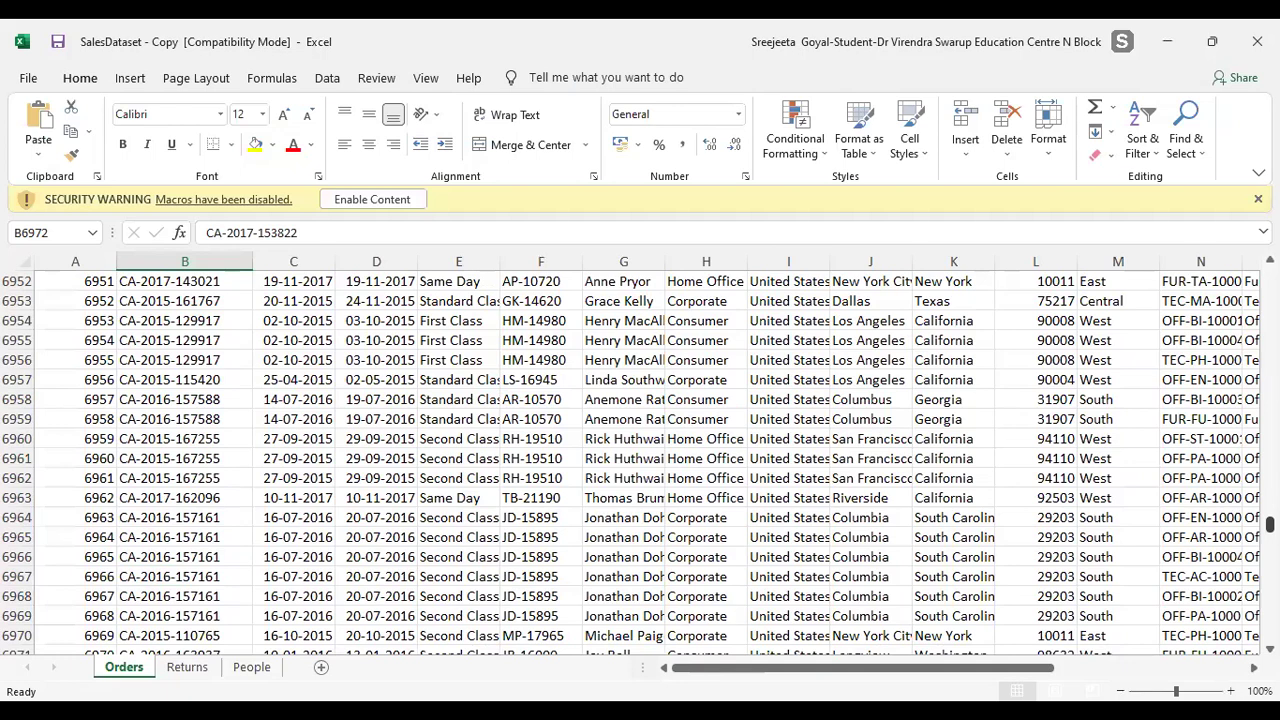
Examine the column headers of the Orders sheet in the SalesDataset workbook in Excel, including Order ID and Region
drag(1268, 525, 1268, 272)
click(45, 258)
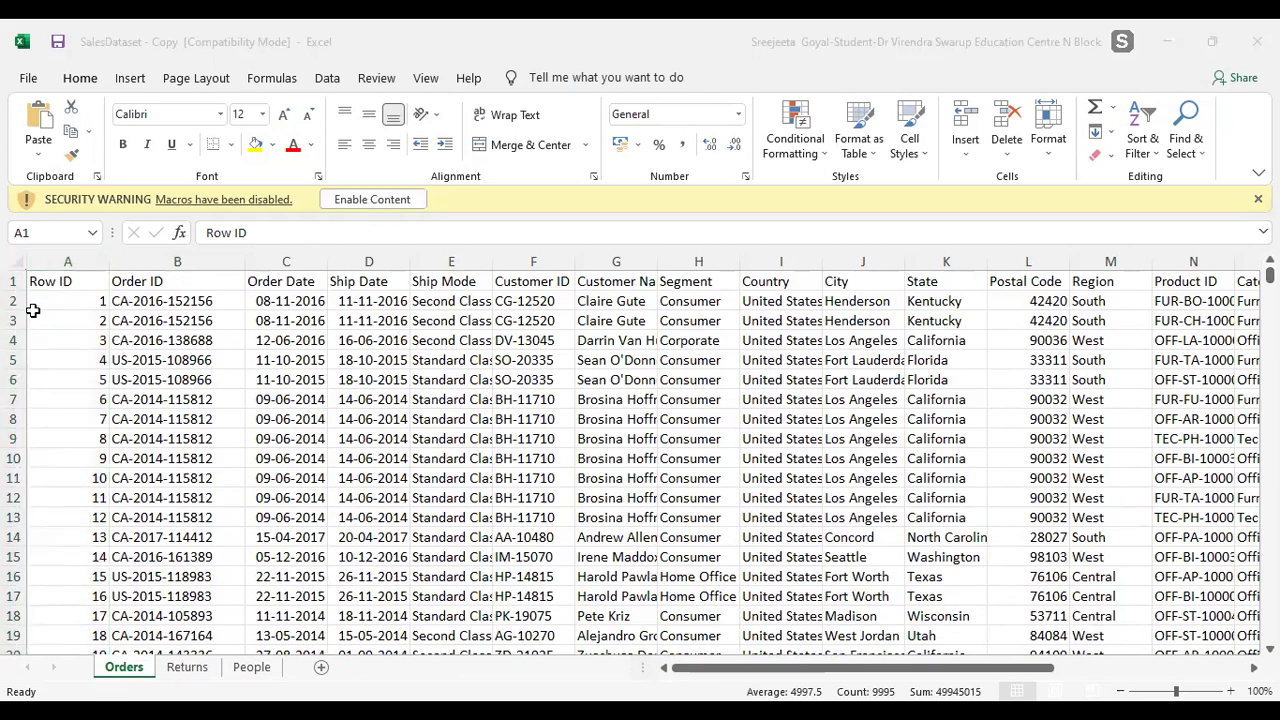
click(13, 281)
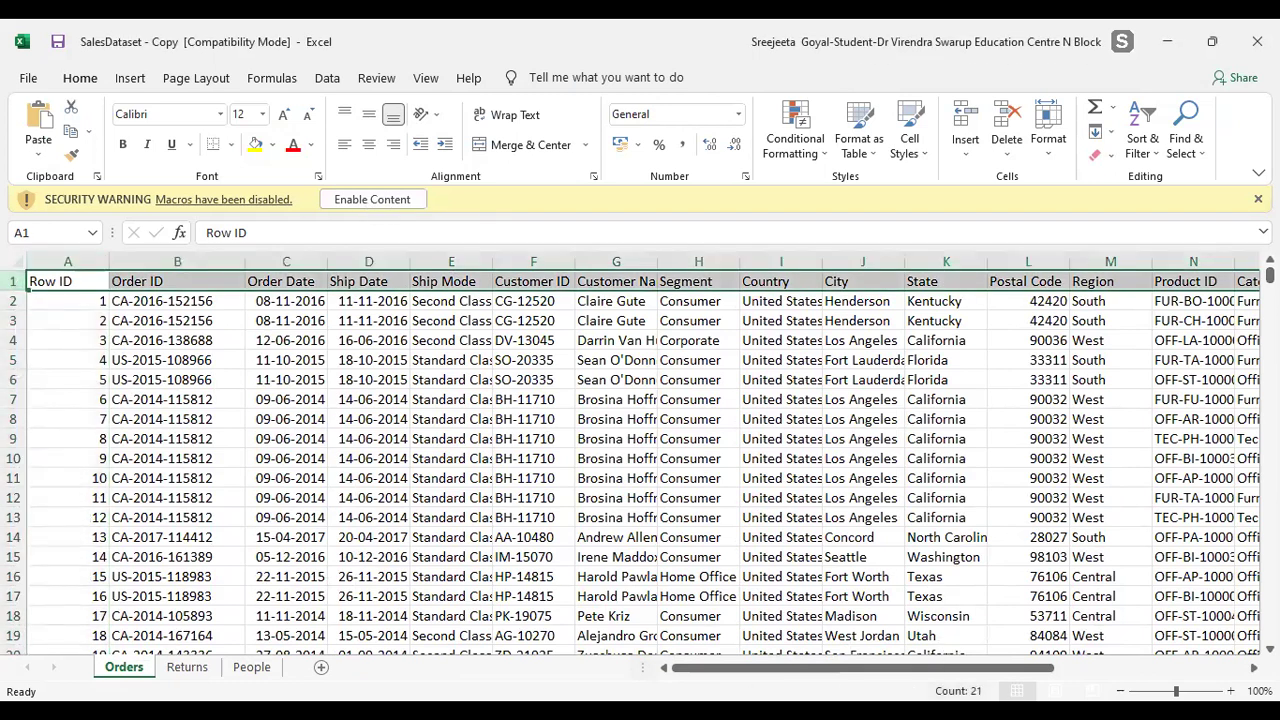
click(172, 281)
click(1085, 282)
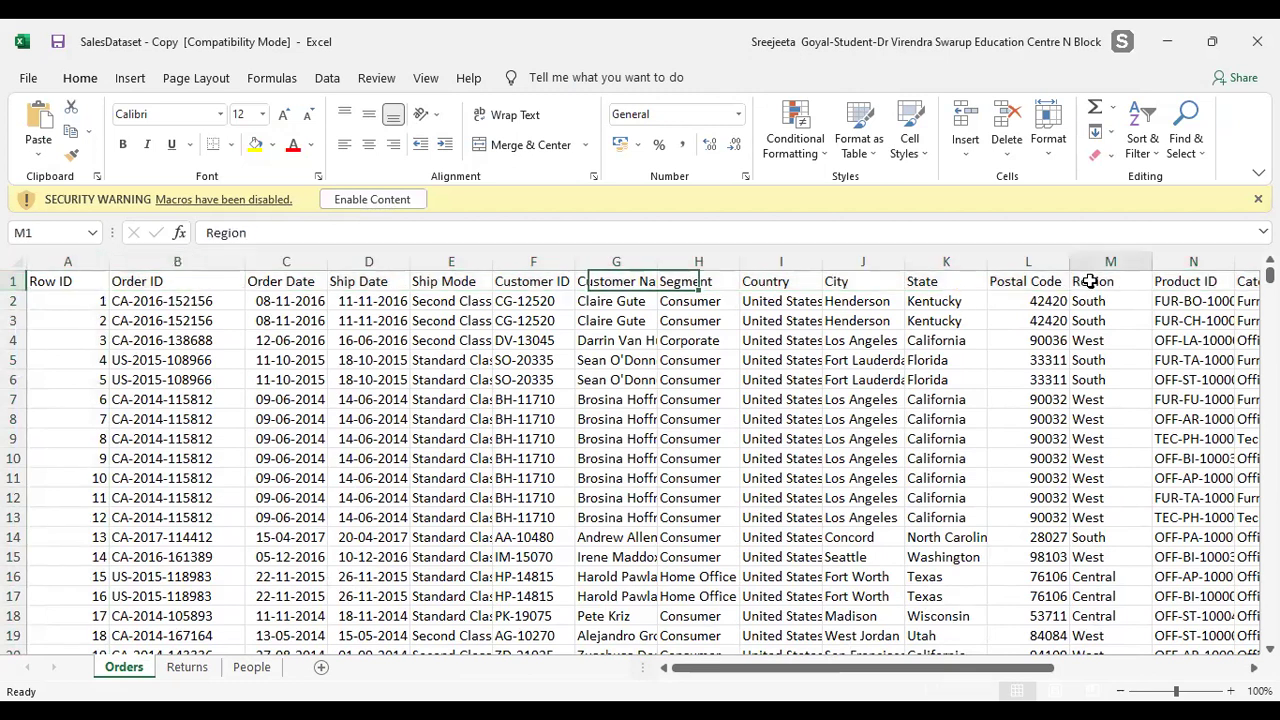
drag(743, 674, 930, 686)
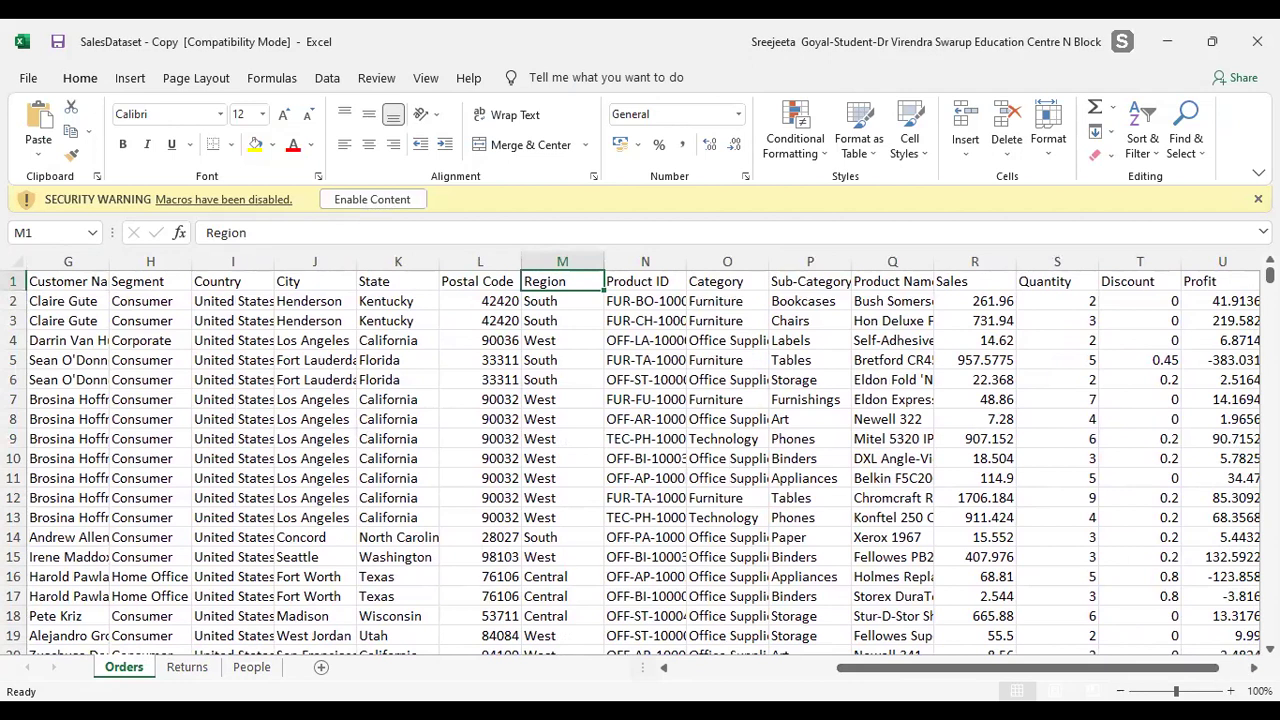
Compare the People and Returns sheets with Orders to identify the shared Region and Order ID columns
click(252, 667)
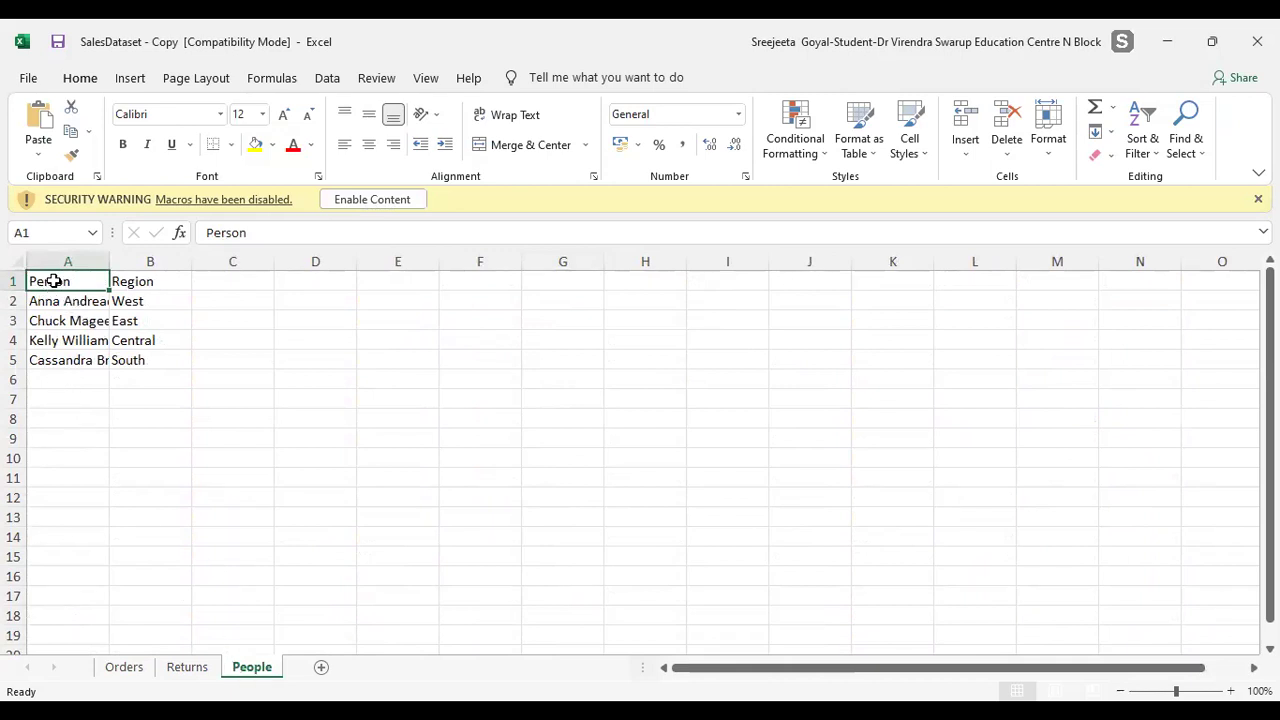
click(182, 671)
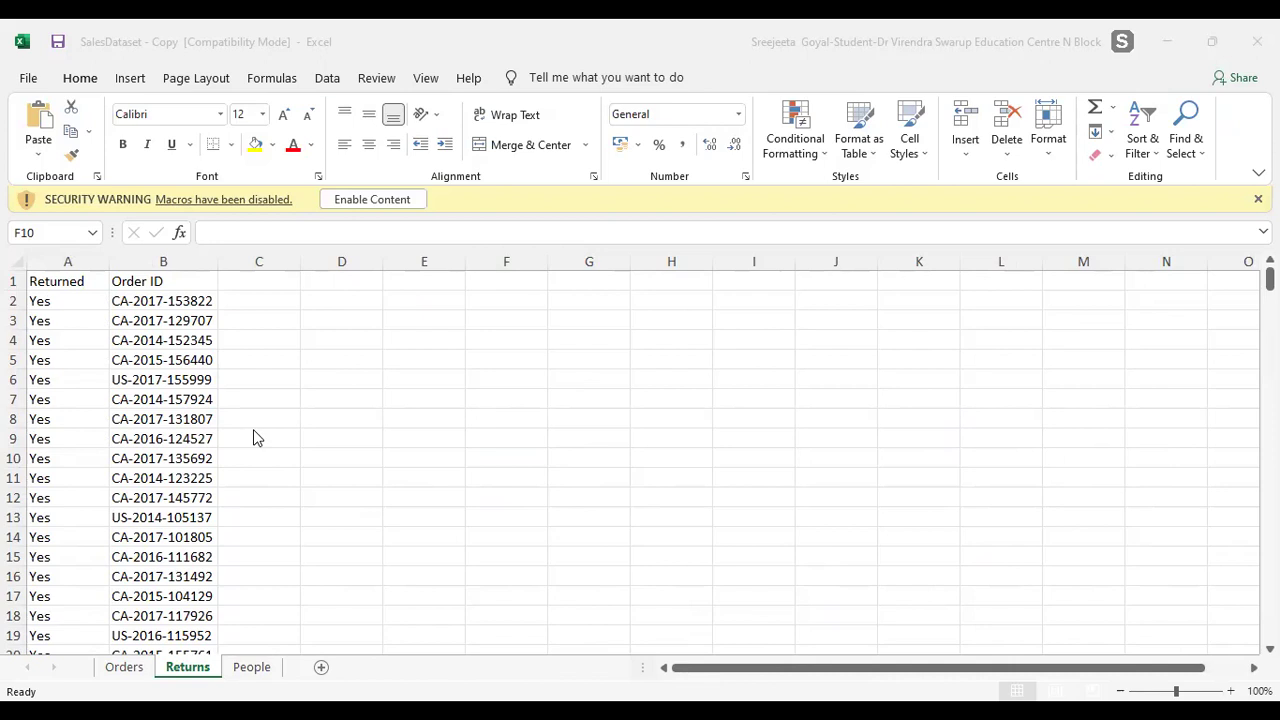
click(124, 667)
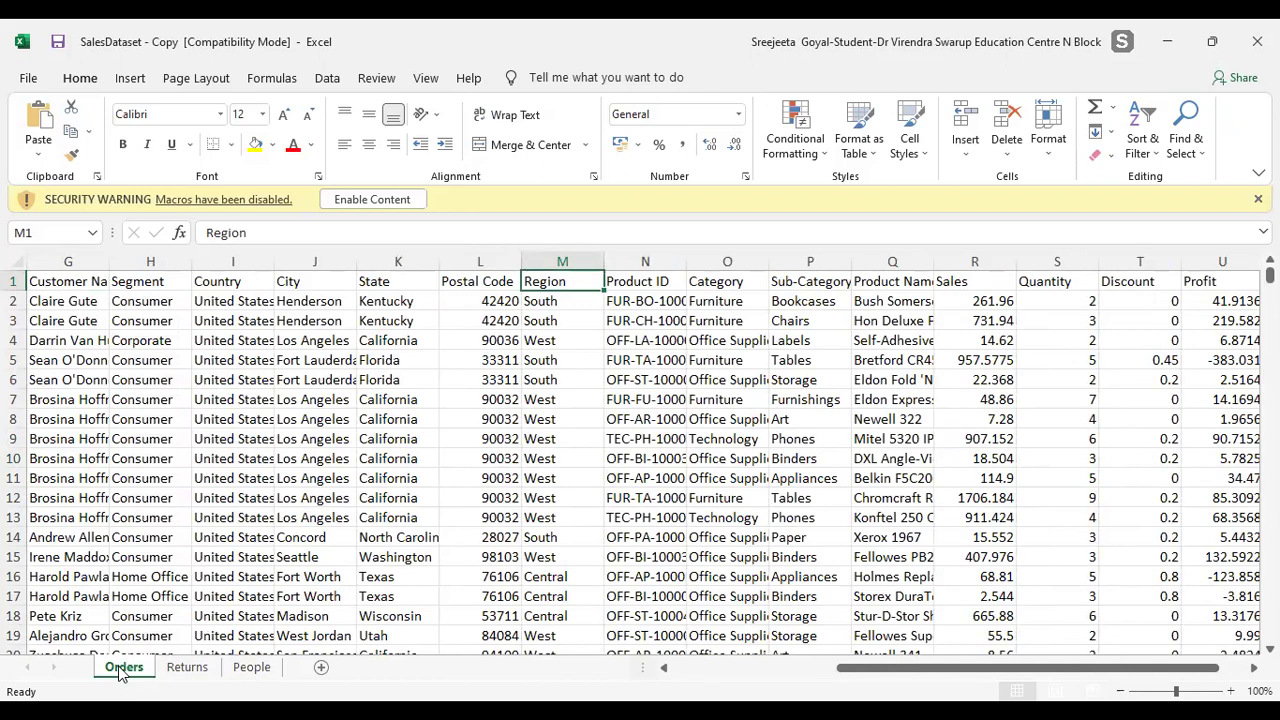
click(252, 668)
drag(134, 281, 150, 340)
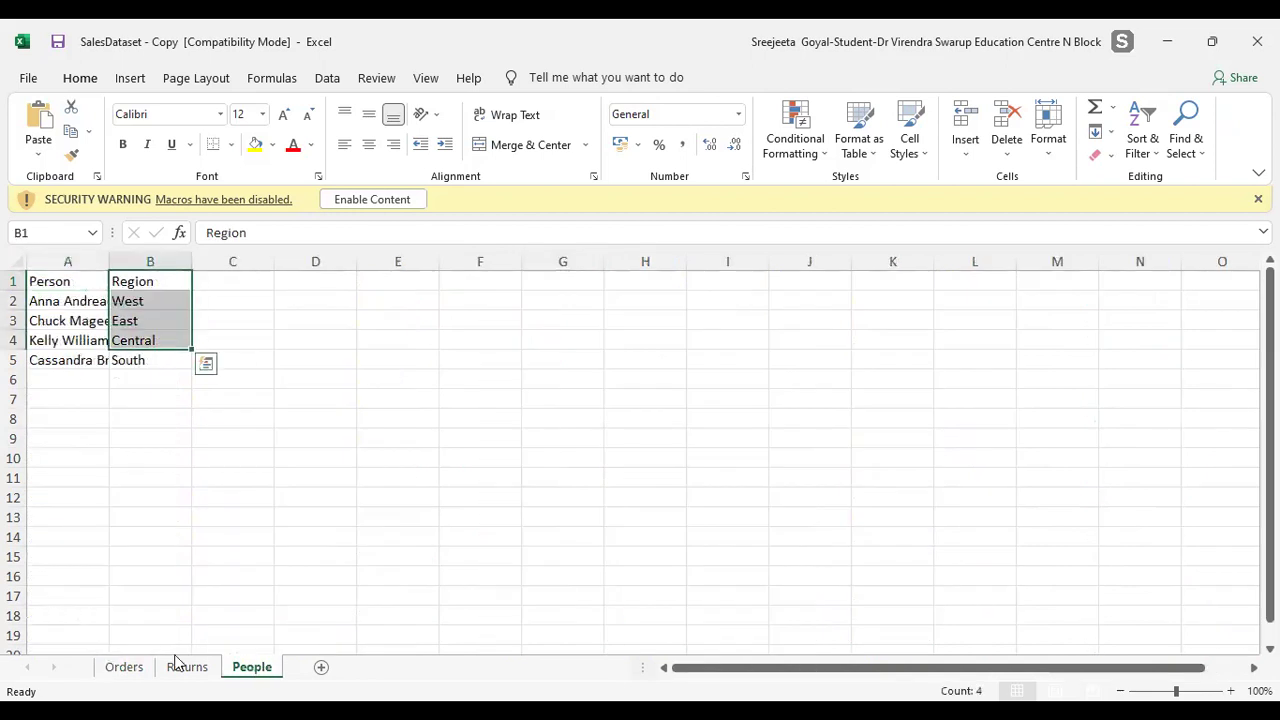
click(122, 667)
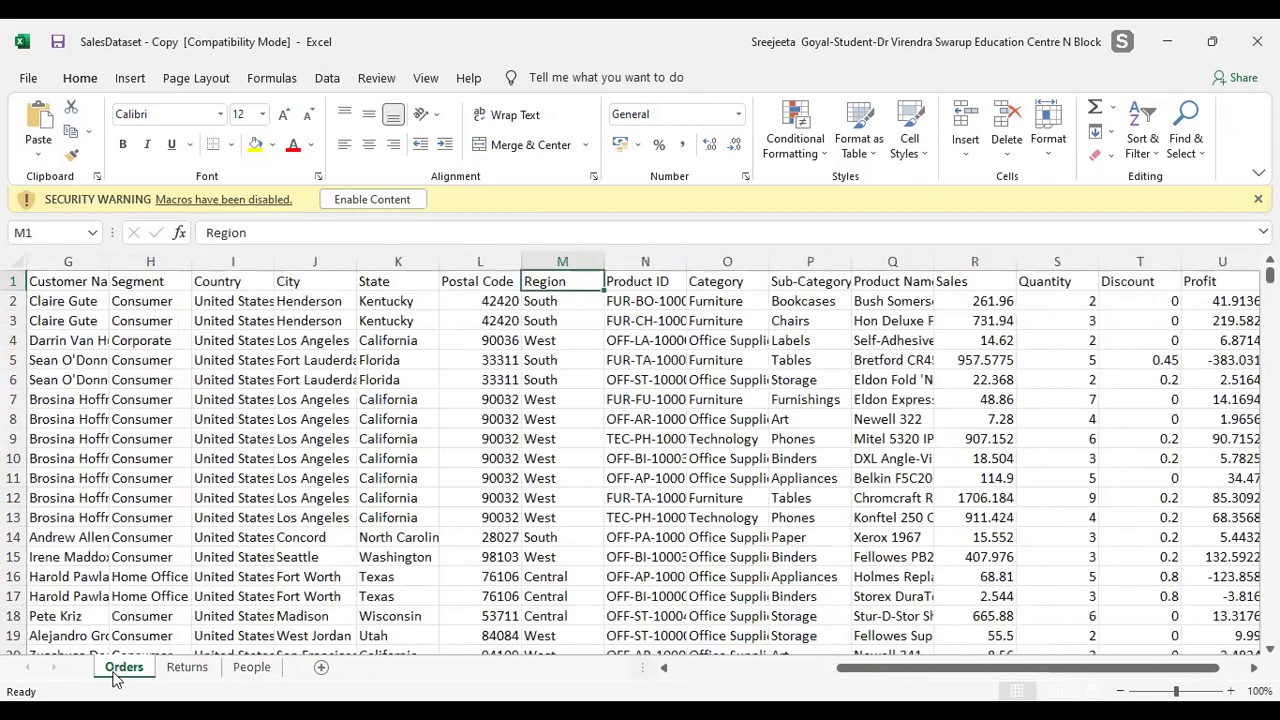
click(187, 668)
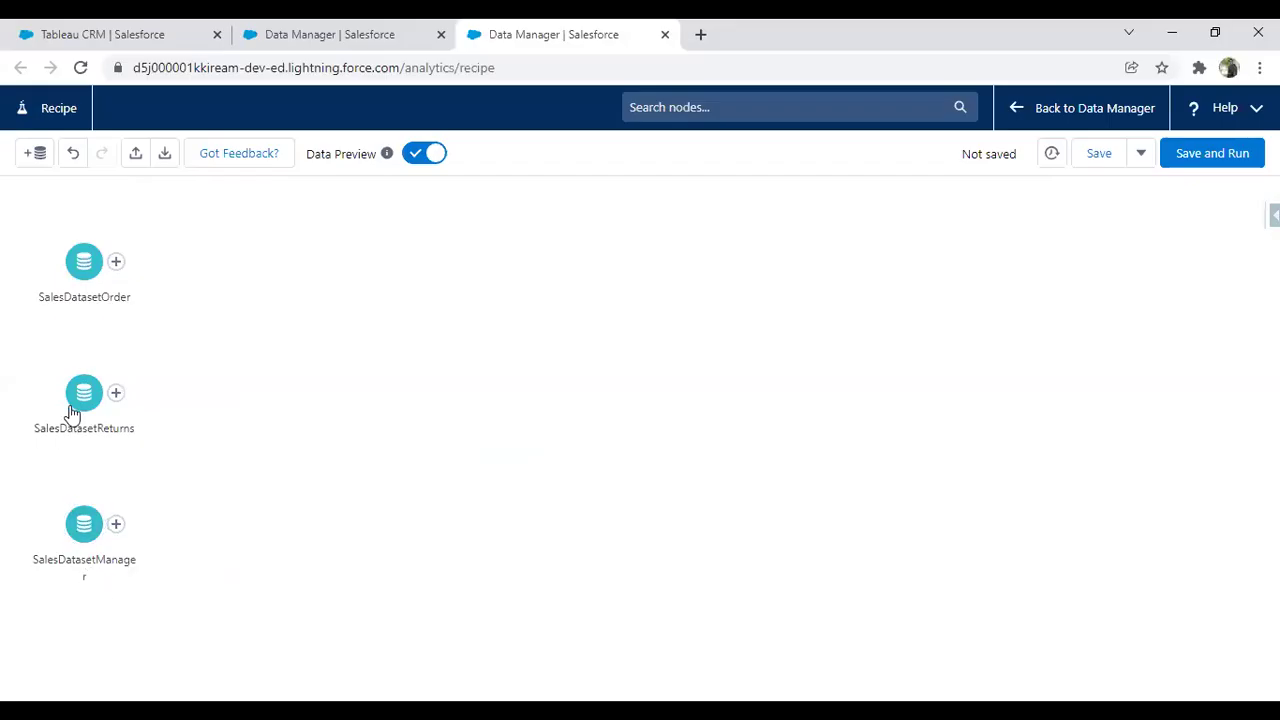
Connect SalesDatasetManager to SalesDatasetOrder with a left join that matches Region to Region
drag(72, 400, 84, 280)
drag(116, 404, 85, 268)
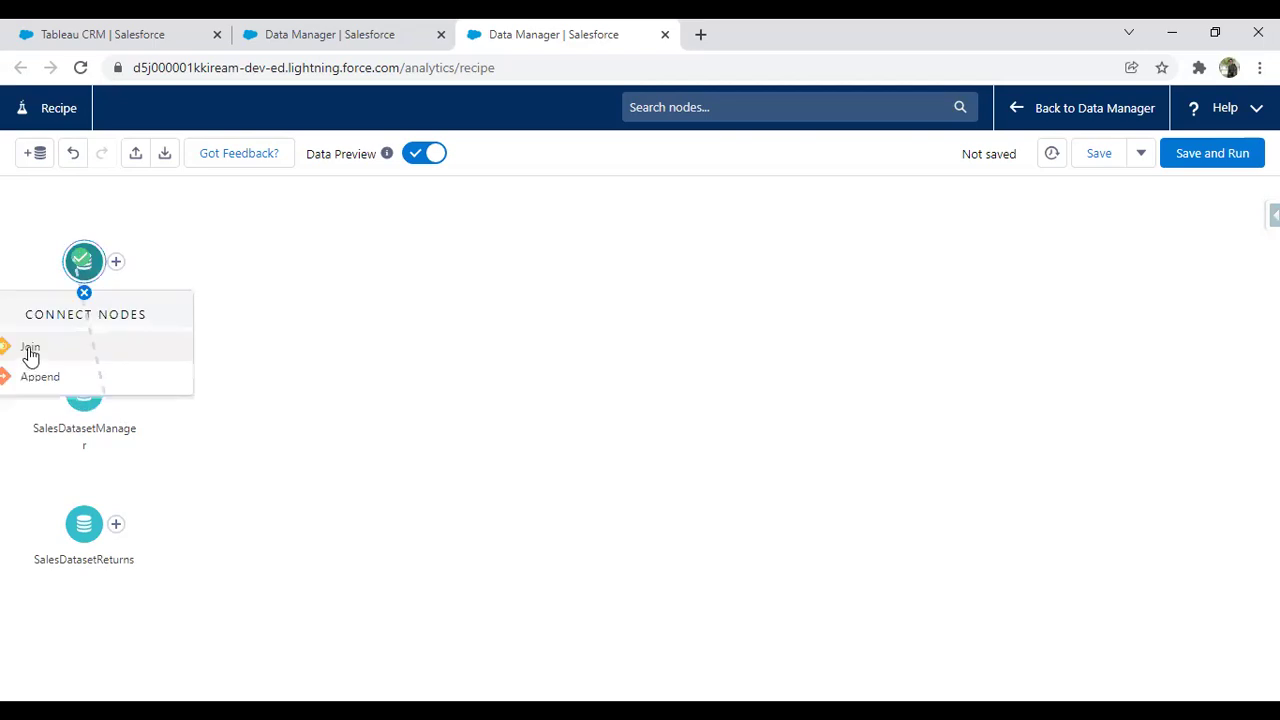
click(29, 352)
click(1253, 463)
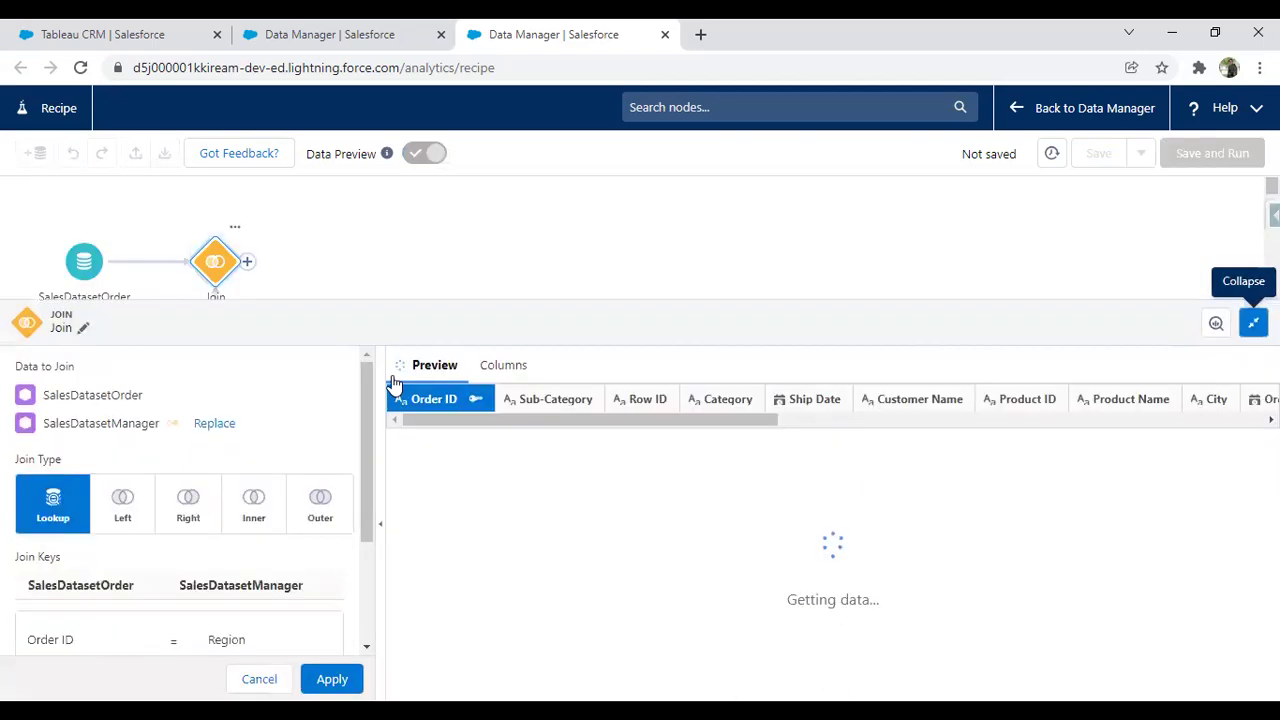
click(118, 378)
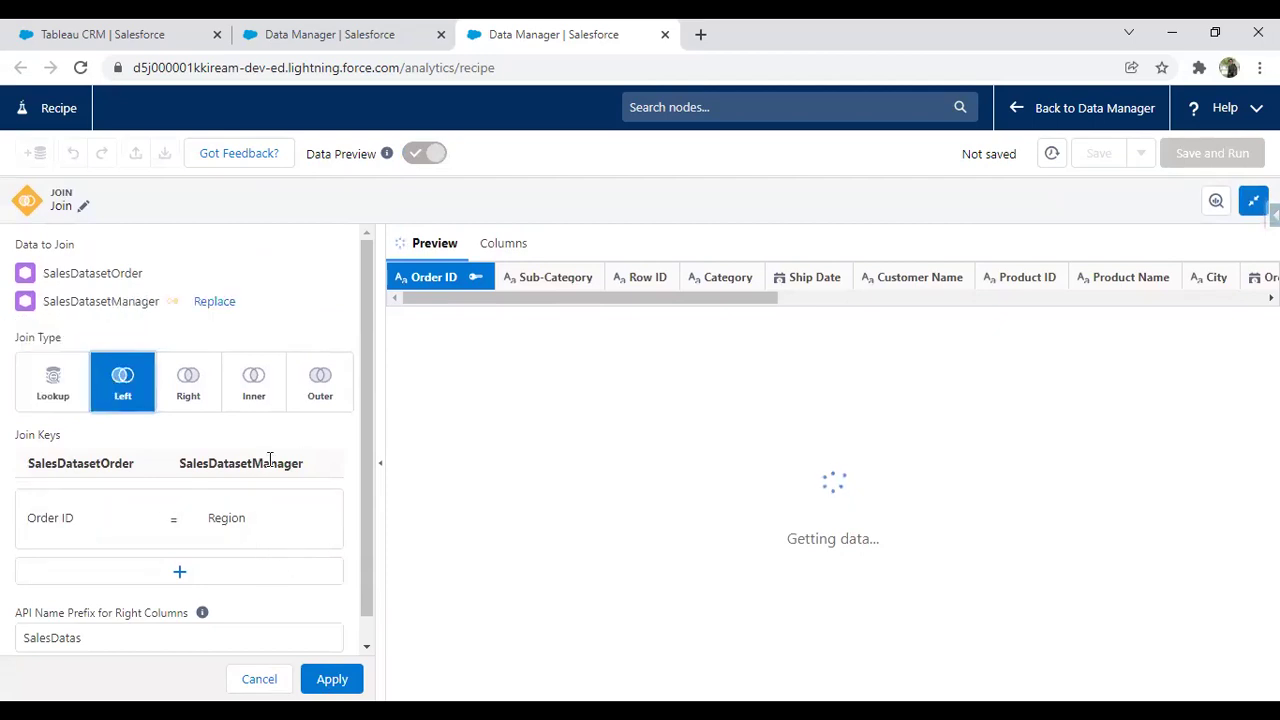
scroll(268, 460, down, 1)
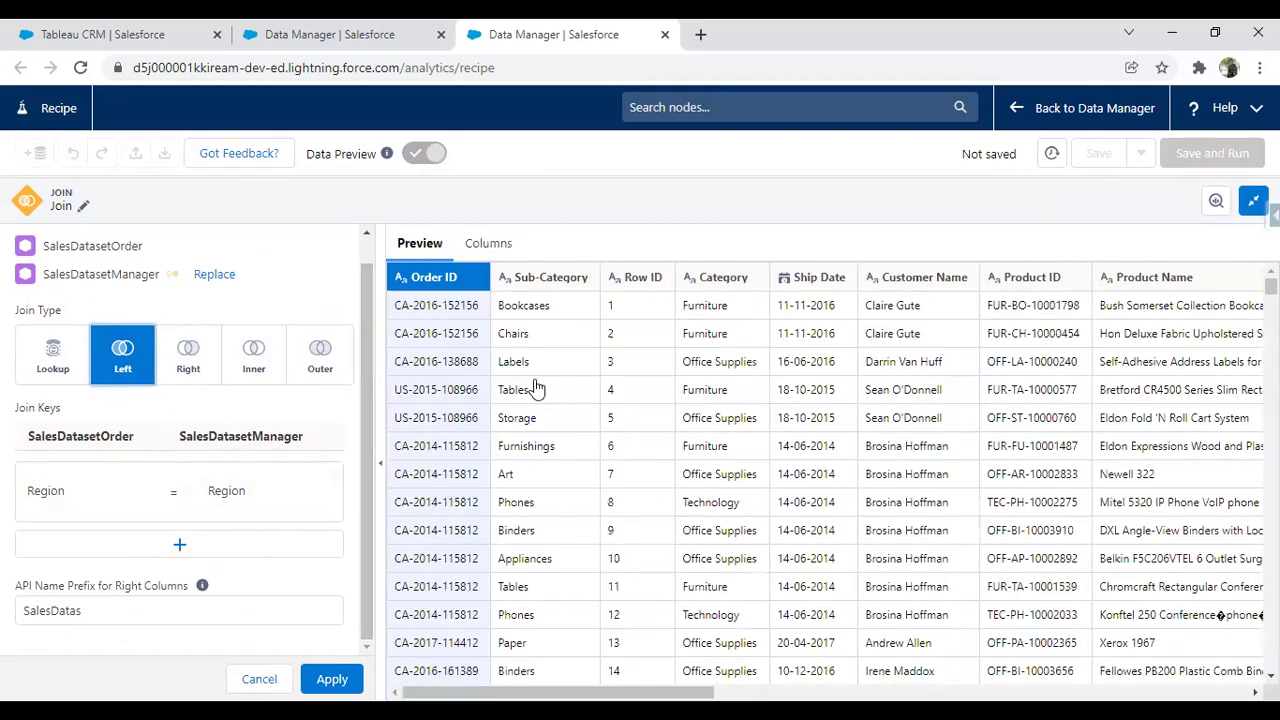
Set the API name prefix for the manager dataset's columns to Manager, apply the join and review its resulting columns
drag(655, 692, 1197, 692)
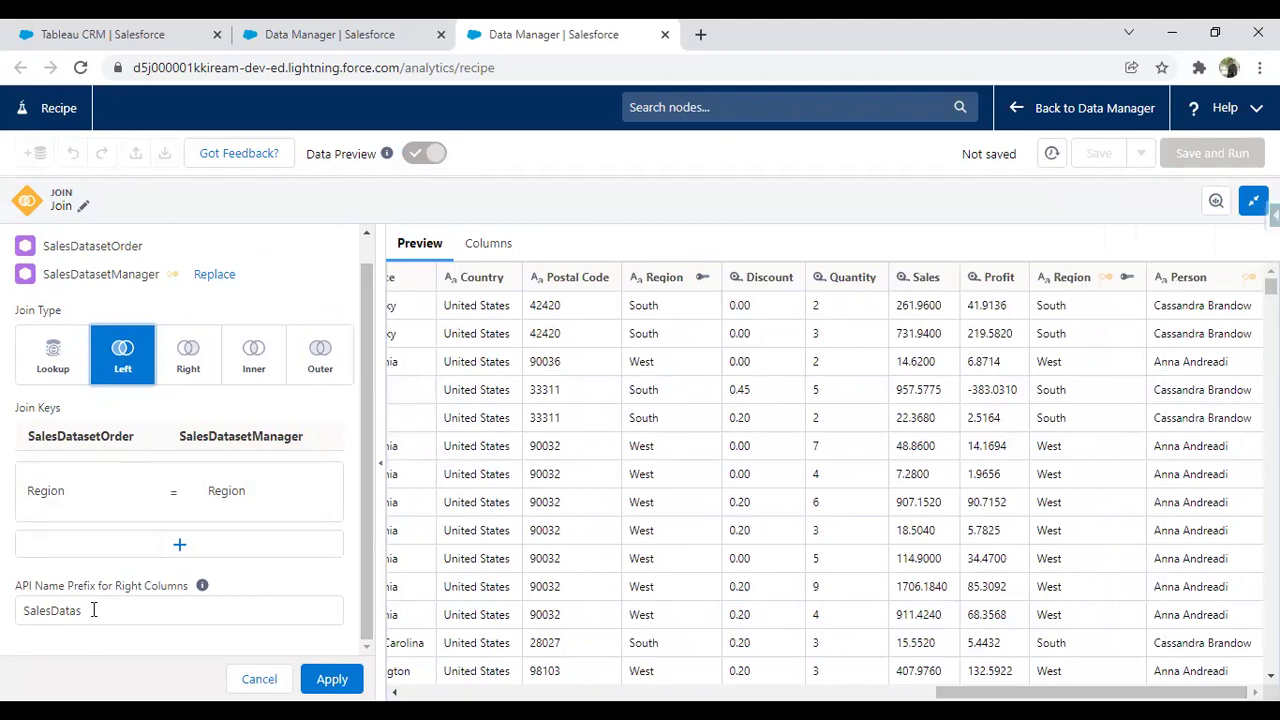
drag(93, 610, 5, 614)
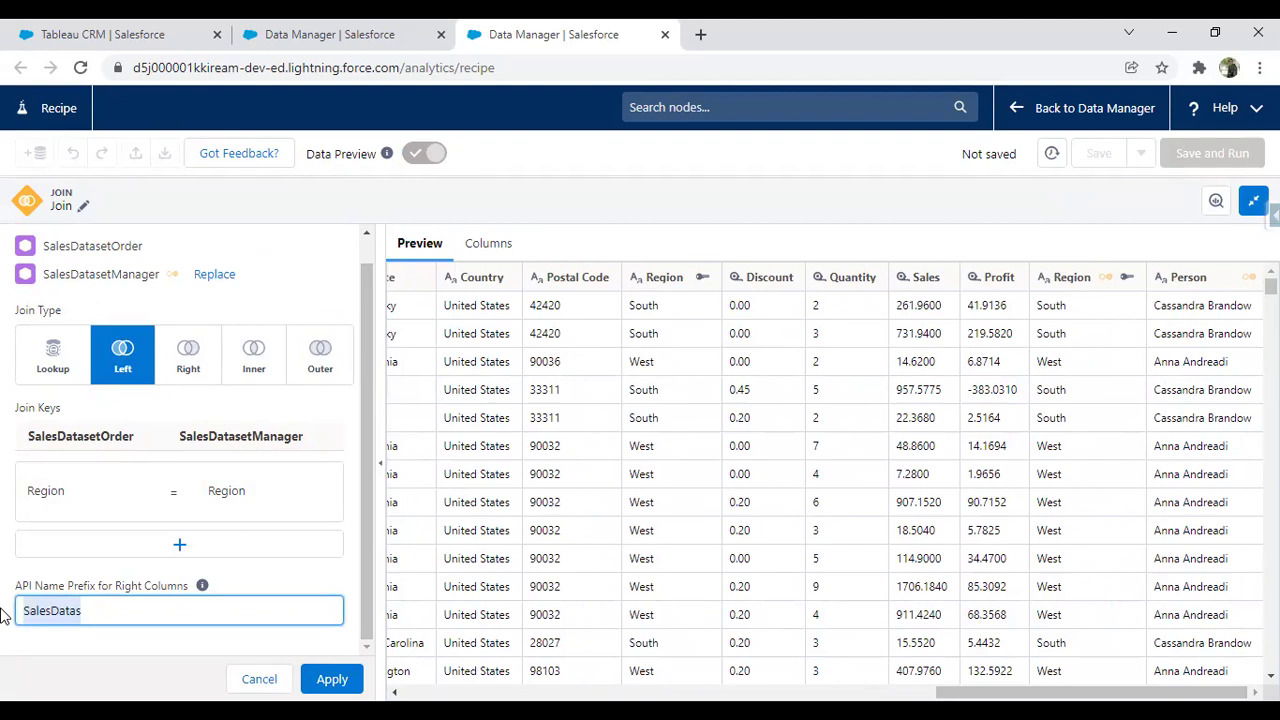
text(Manager)
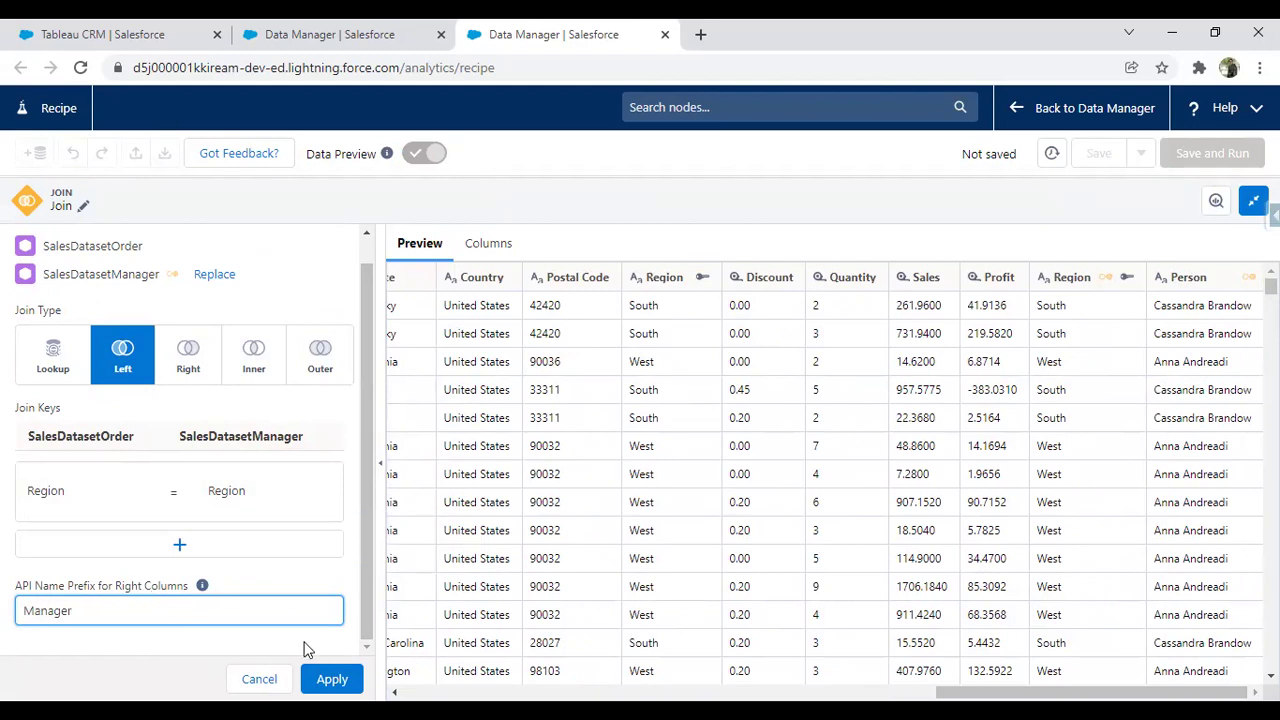
mouse_move(202, 588)
click(332, 680)
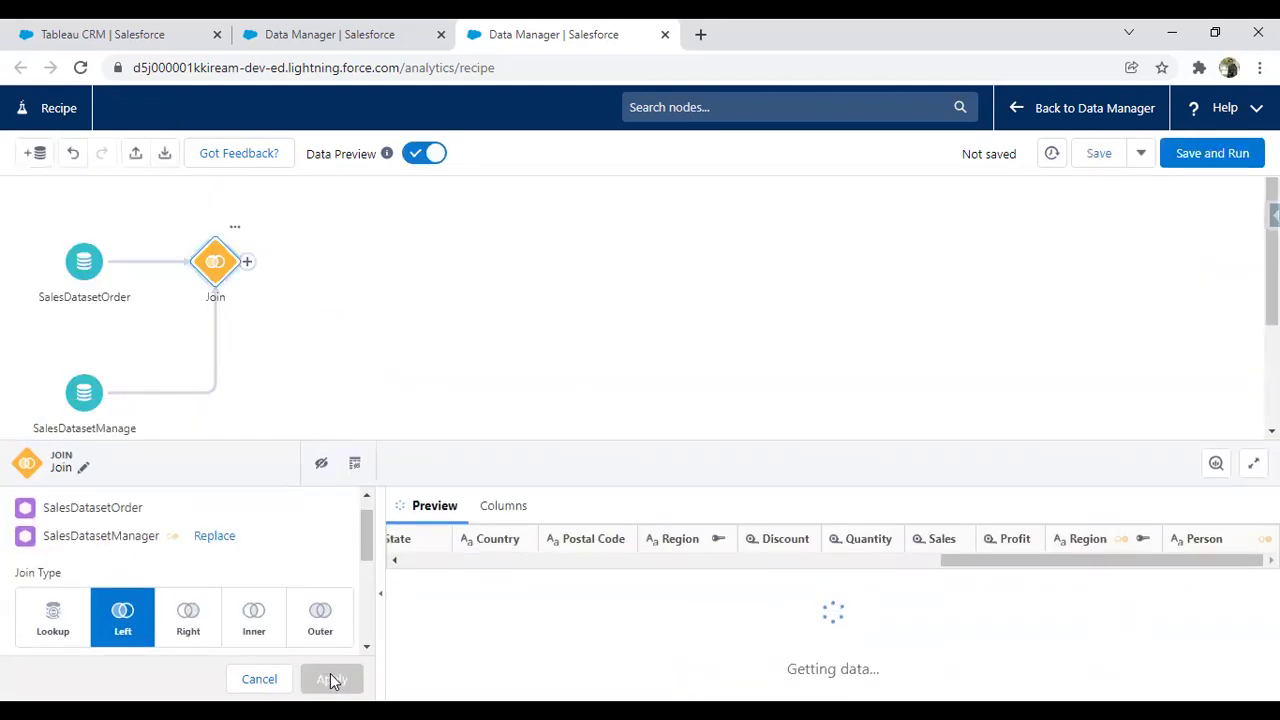
click(1253, 463)
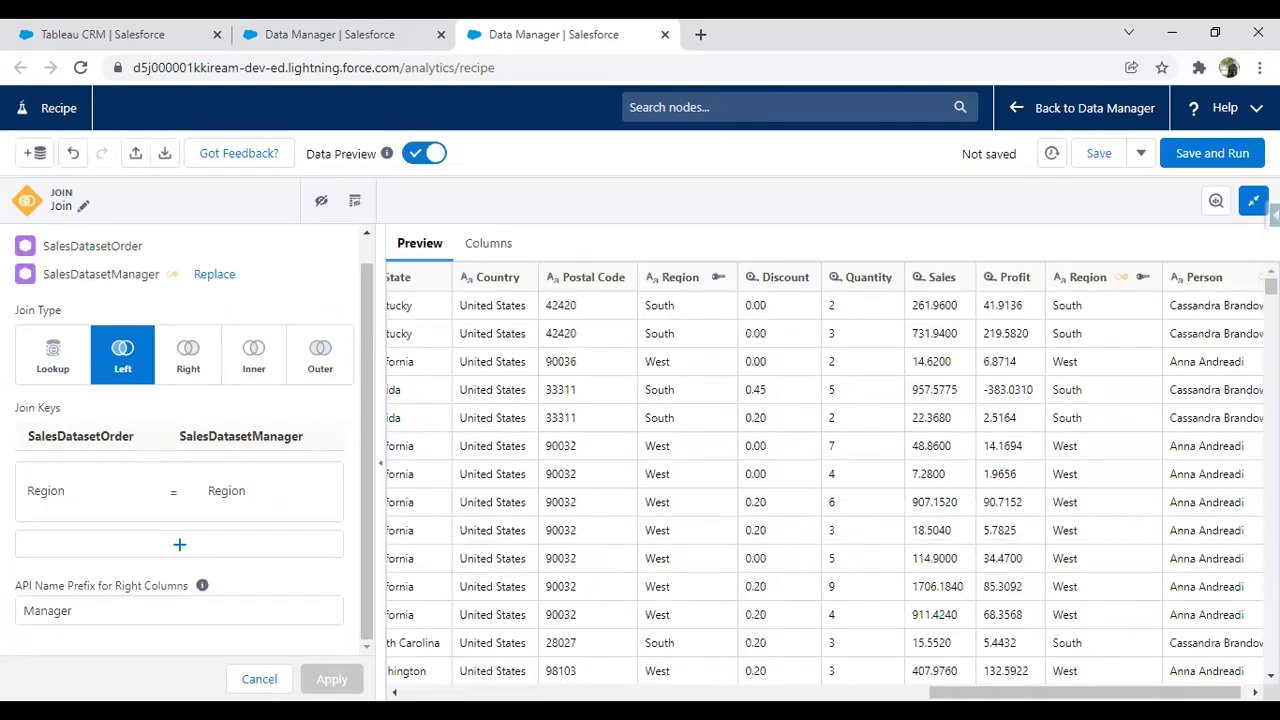
scroll(1128, 367, right, 1)
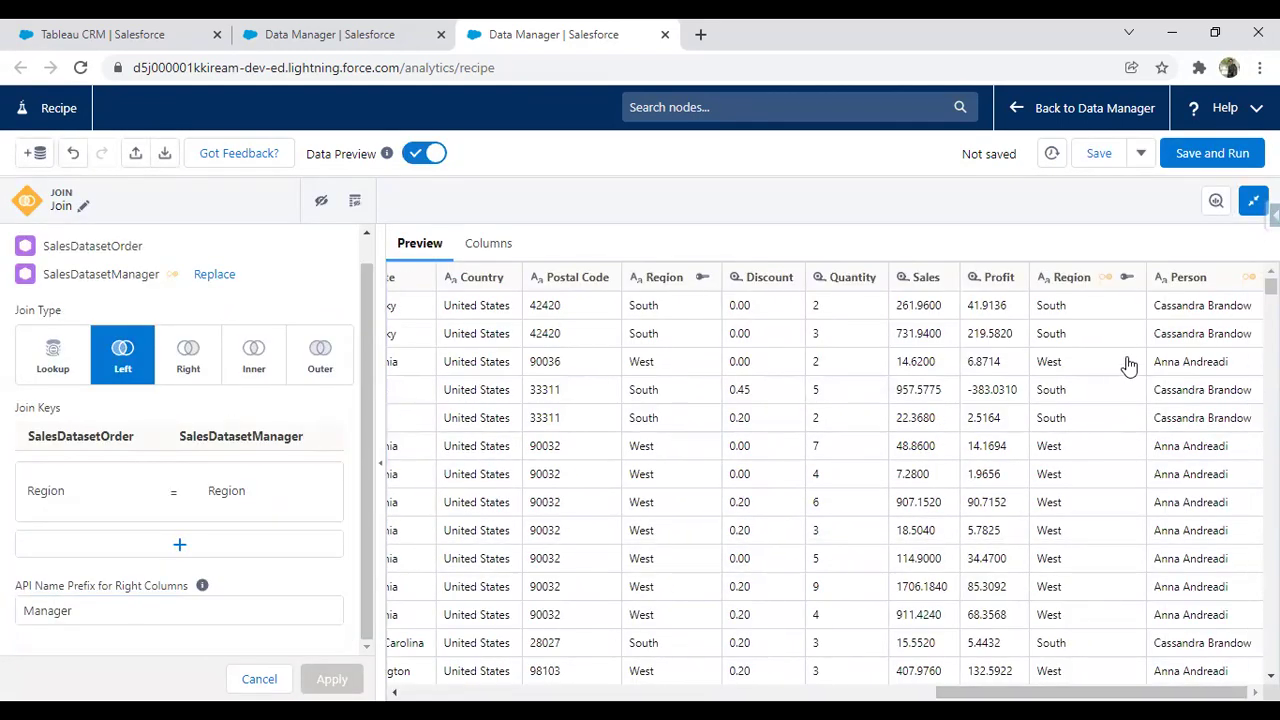
click(485, 249)
scroll(563, 547, down, 3)
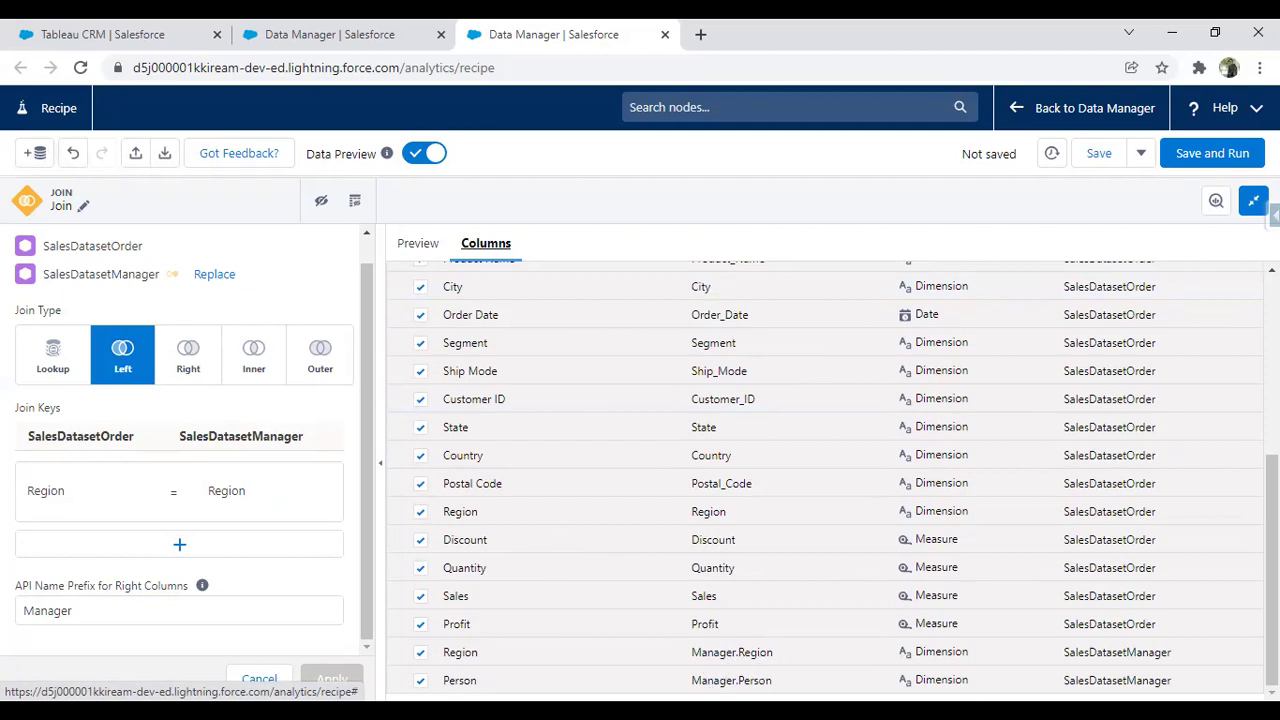
click(1253, 200)
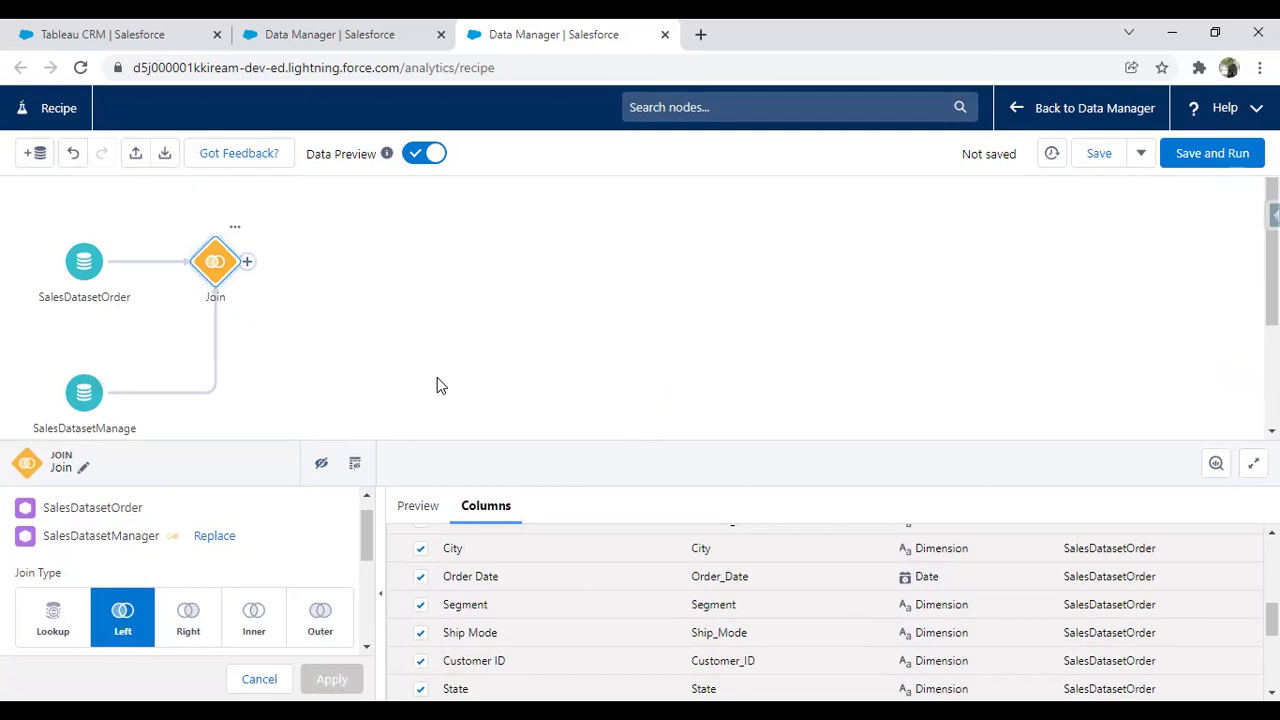
click(1114, 383)
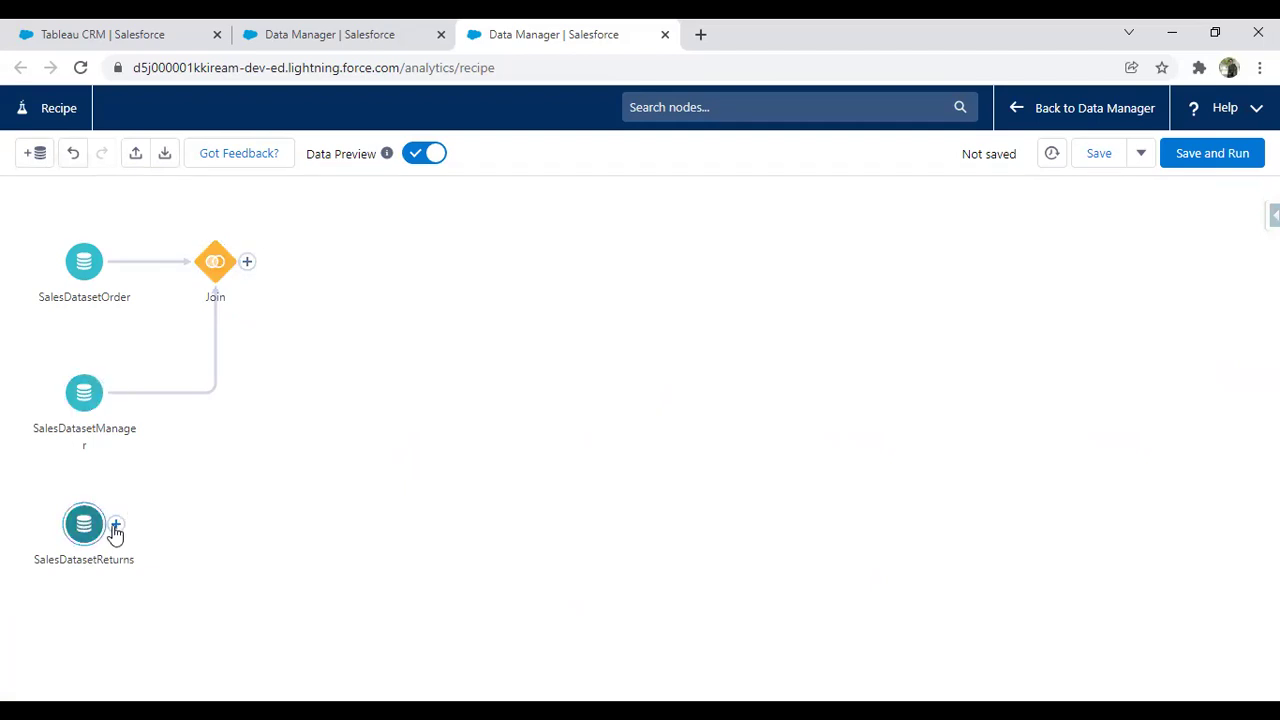
Connect SalesDatasetReturns to the order and manager join with a left join matching Order ID to Order ID
drag(115, 533, 270, 290)
drag(219, 253, 219, 258)
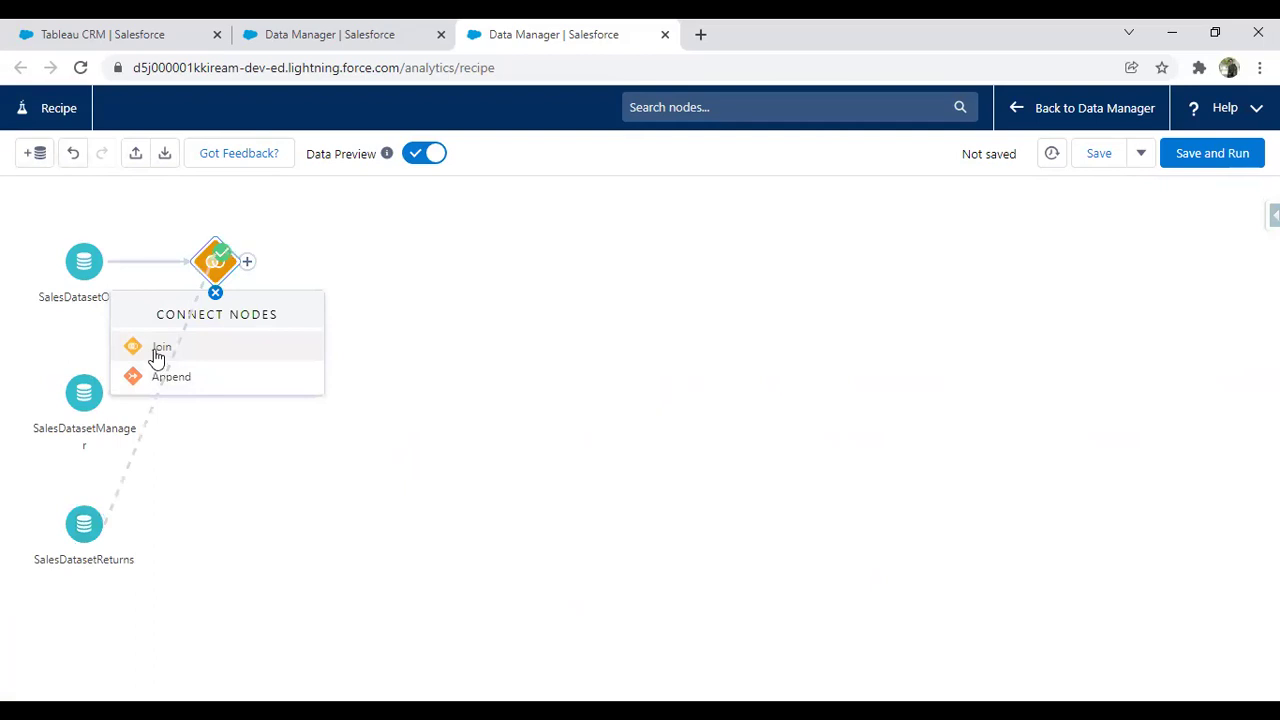
click(155, 348)
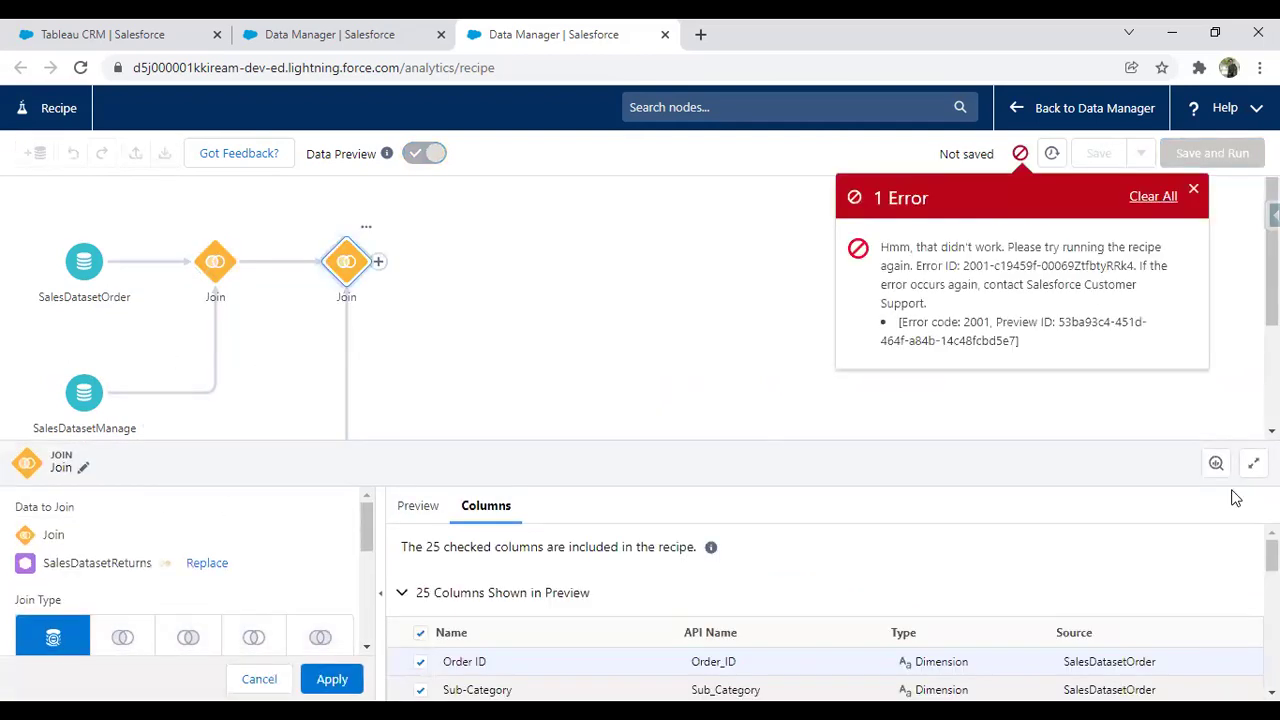
click(1201, 193)
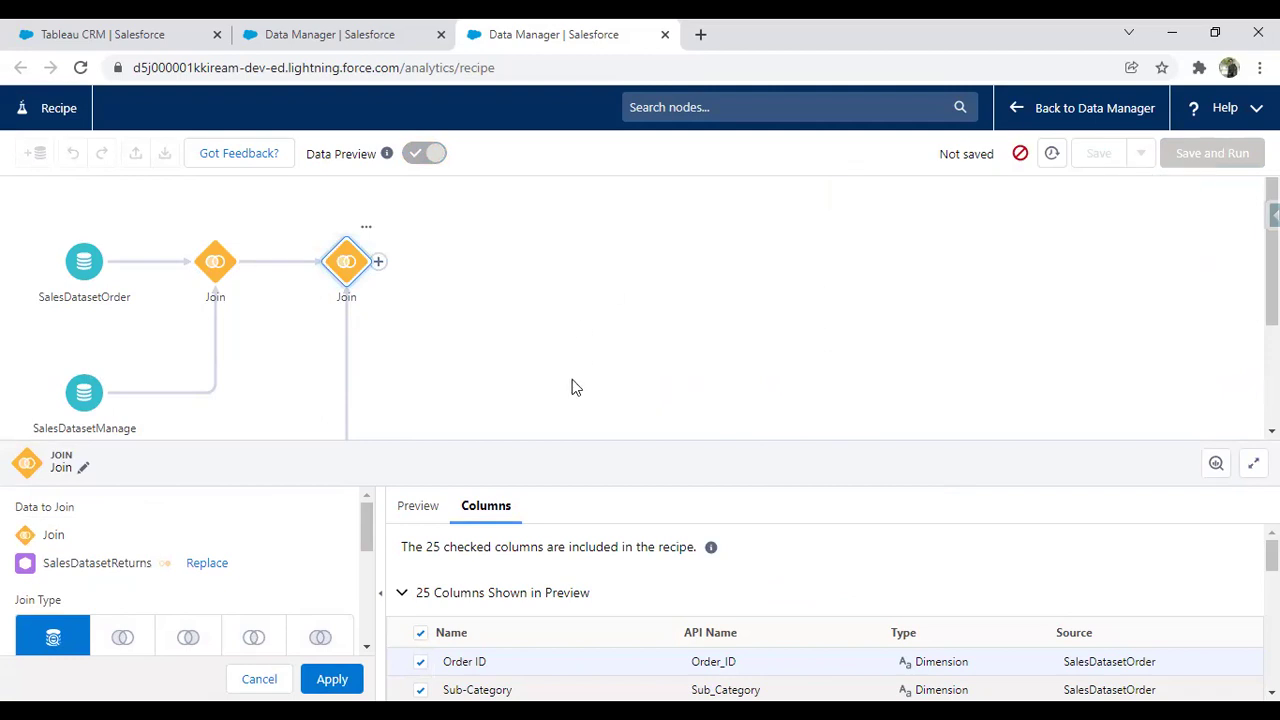
click(577, 390)
click(596, 447)
click(1253, 463)
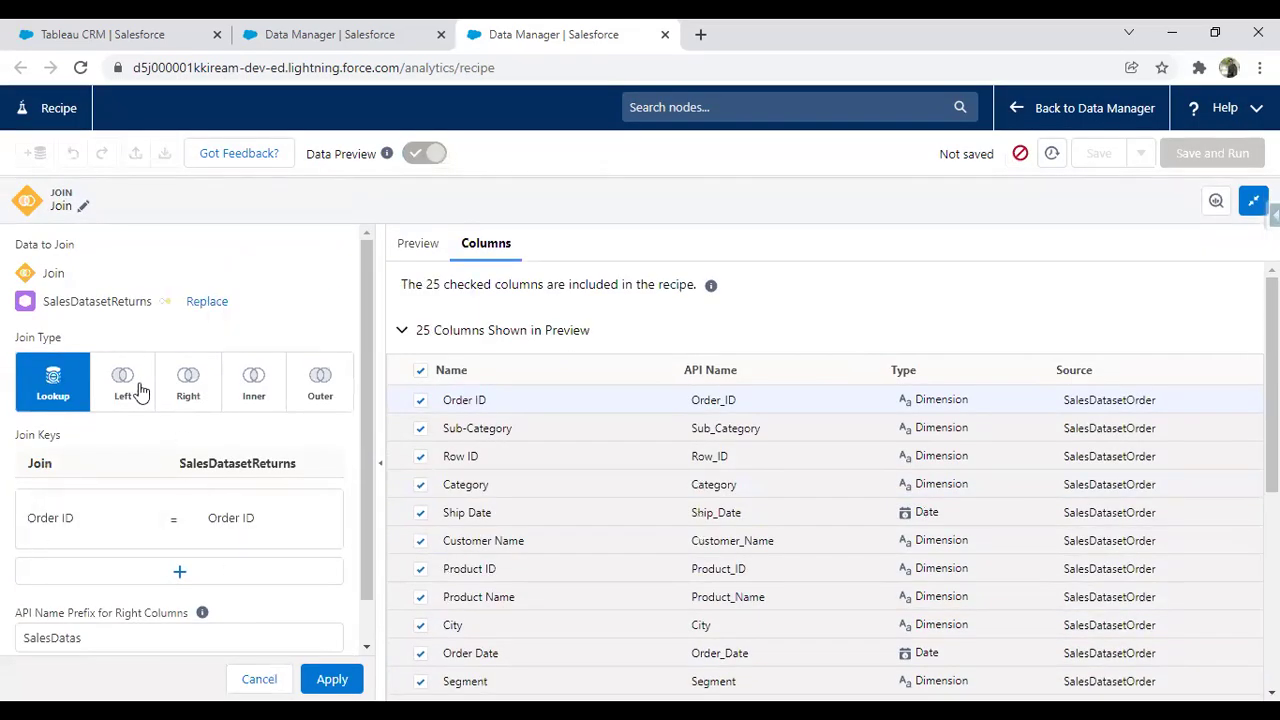
click(136, 387)
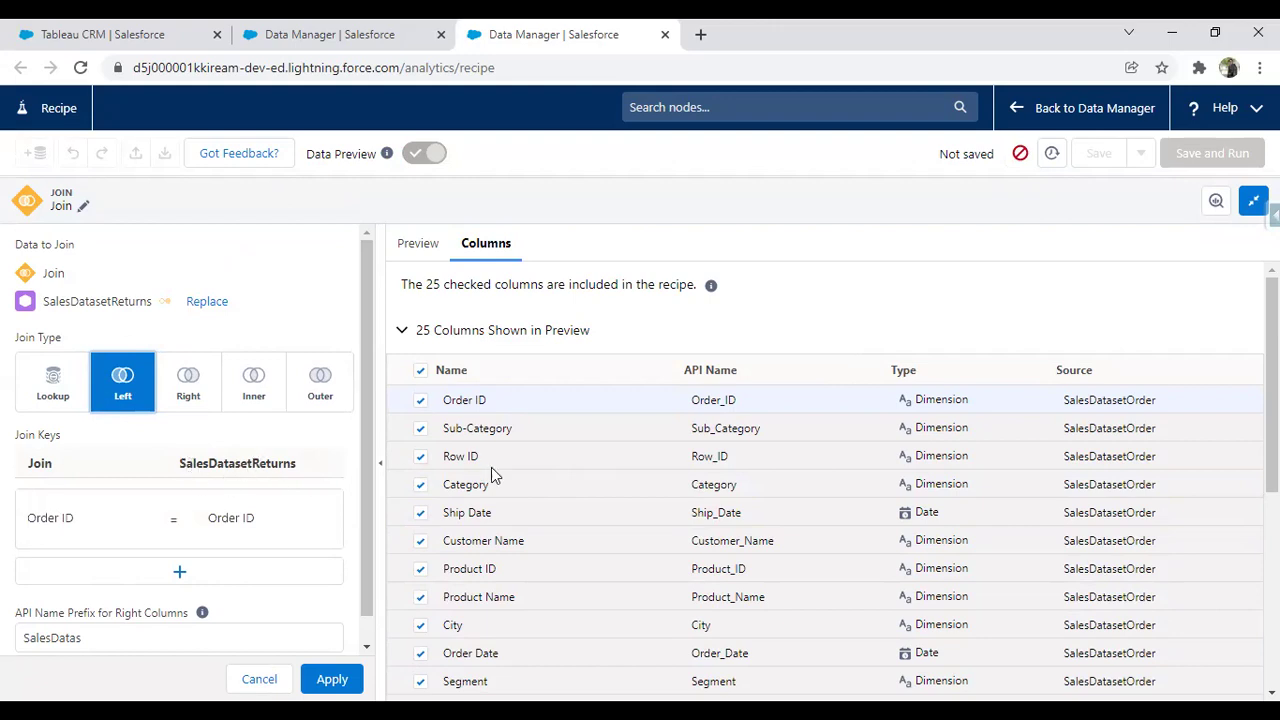
Check the returns join's preview, then set the API name prefix for its right columns to Return and apply it
click(418, 246)
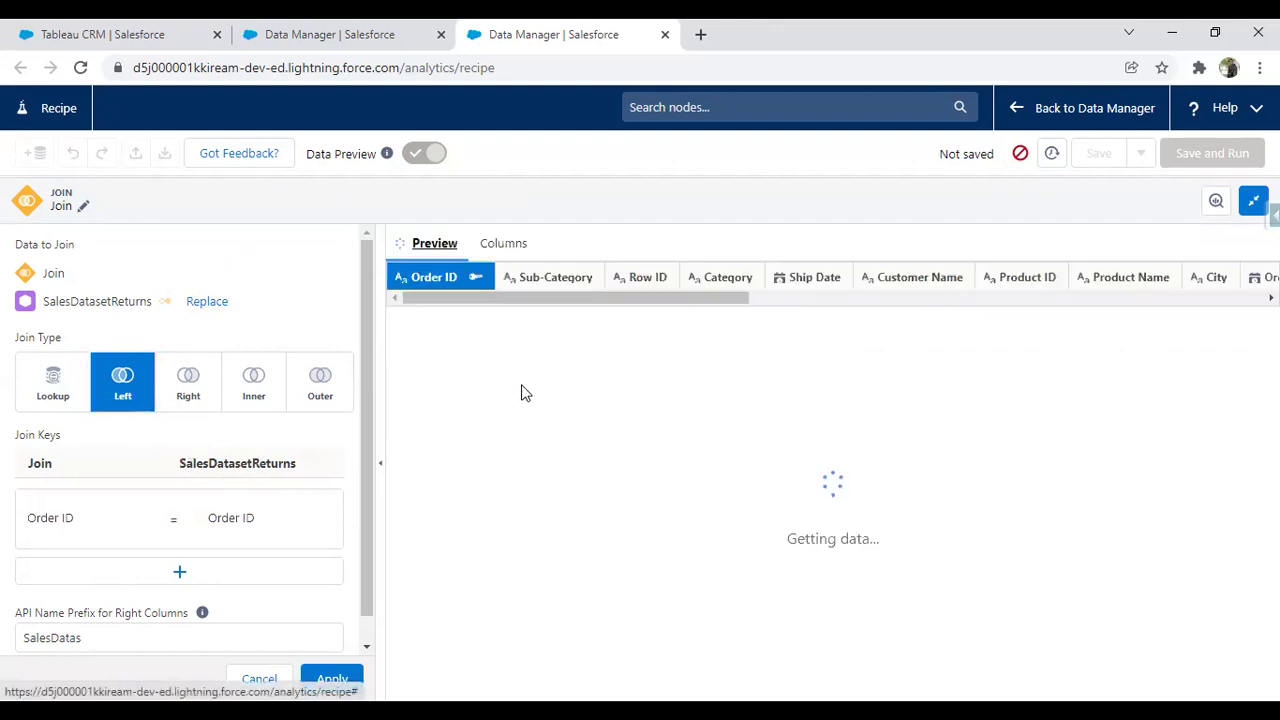
drag(562, 692, 1115, 692)
mouse_move(1270, 286)
mouse_down()
mouse_move(1270, 314)
mouse_move(1270, 298)
mouse_up()
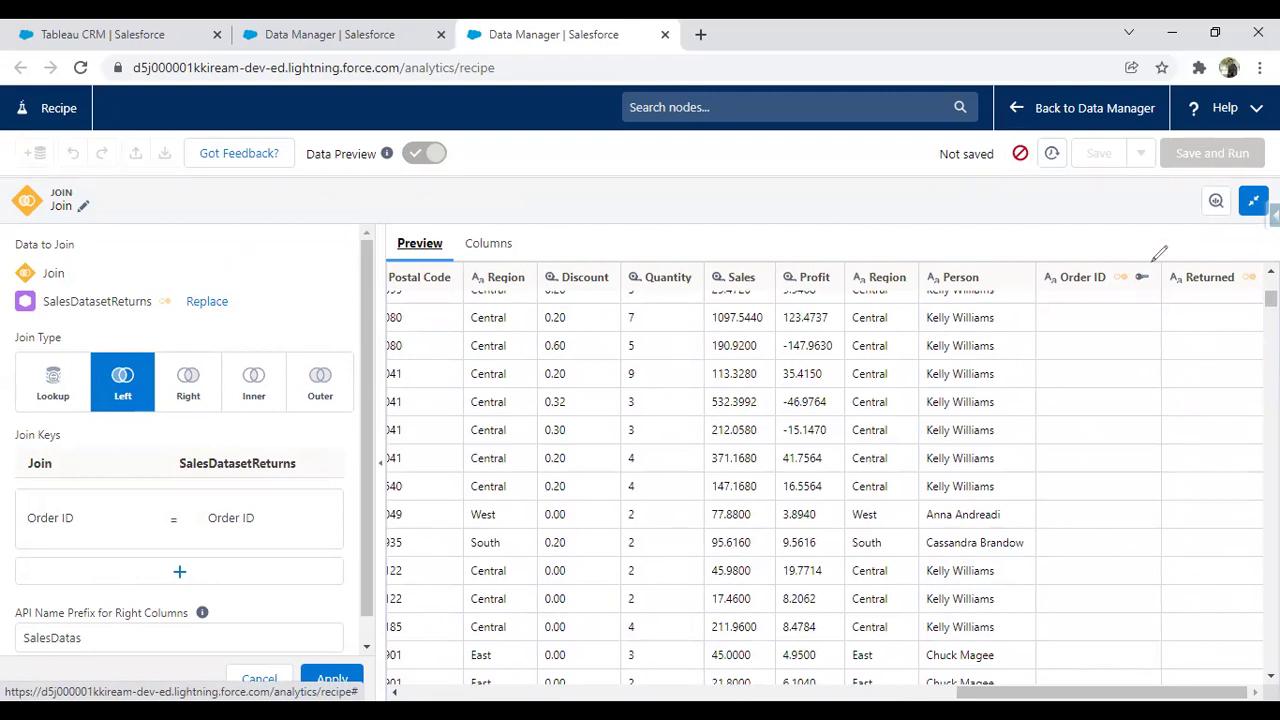
drag(1160, 278, 1162, 258)
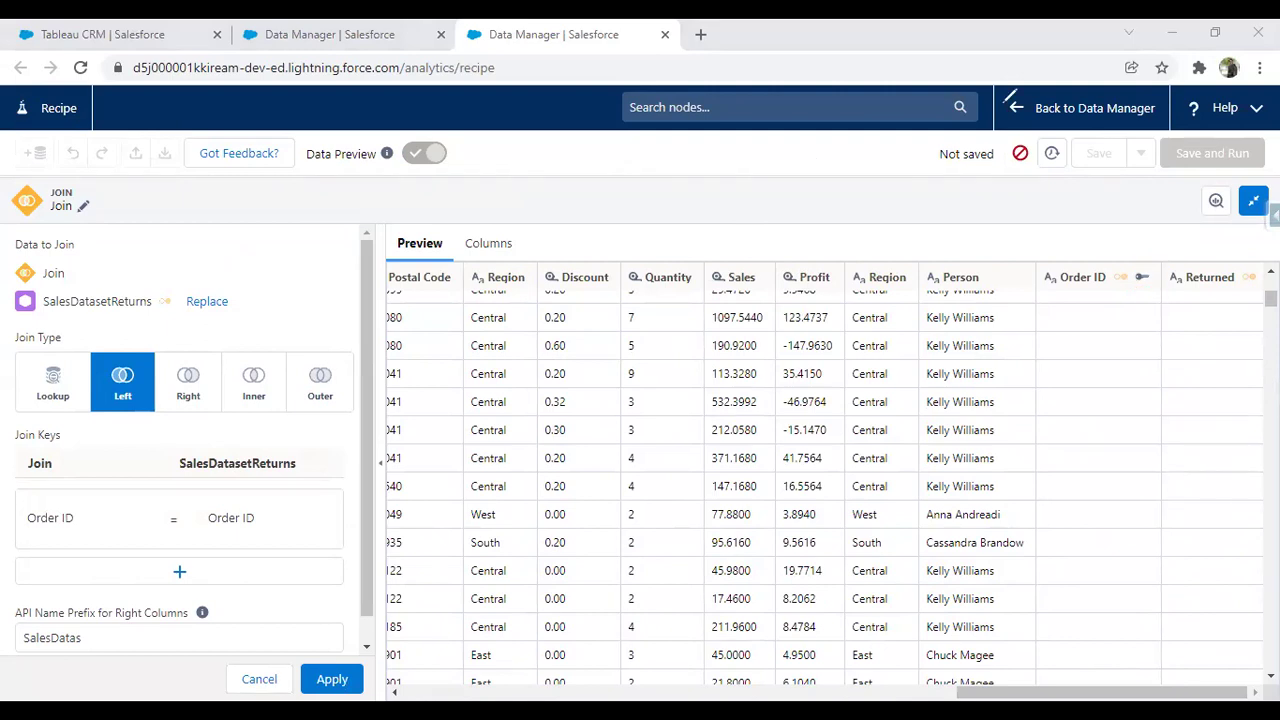
drag(100, 636, 3, 637)
text(Return)
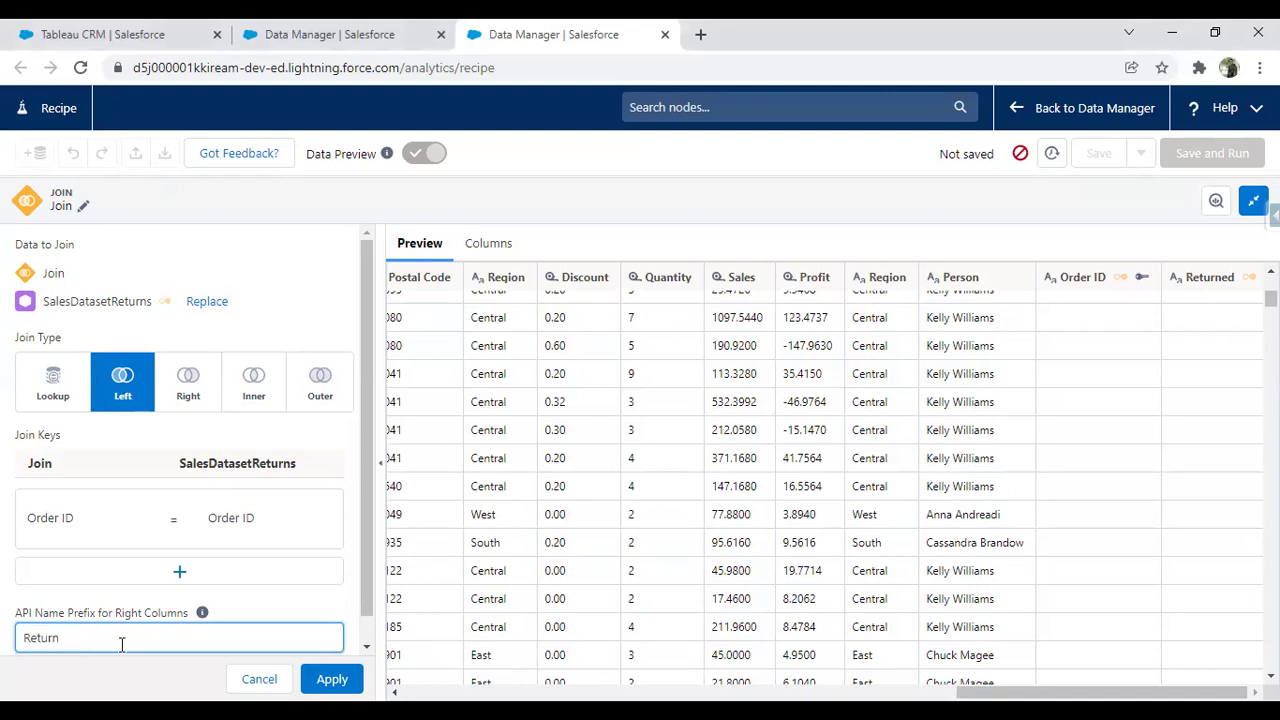
click(338, 681)
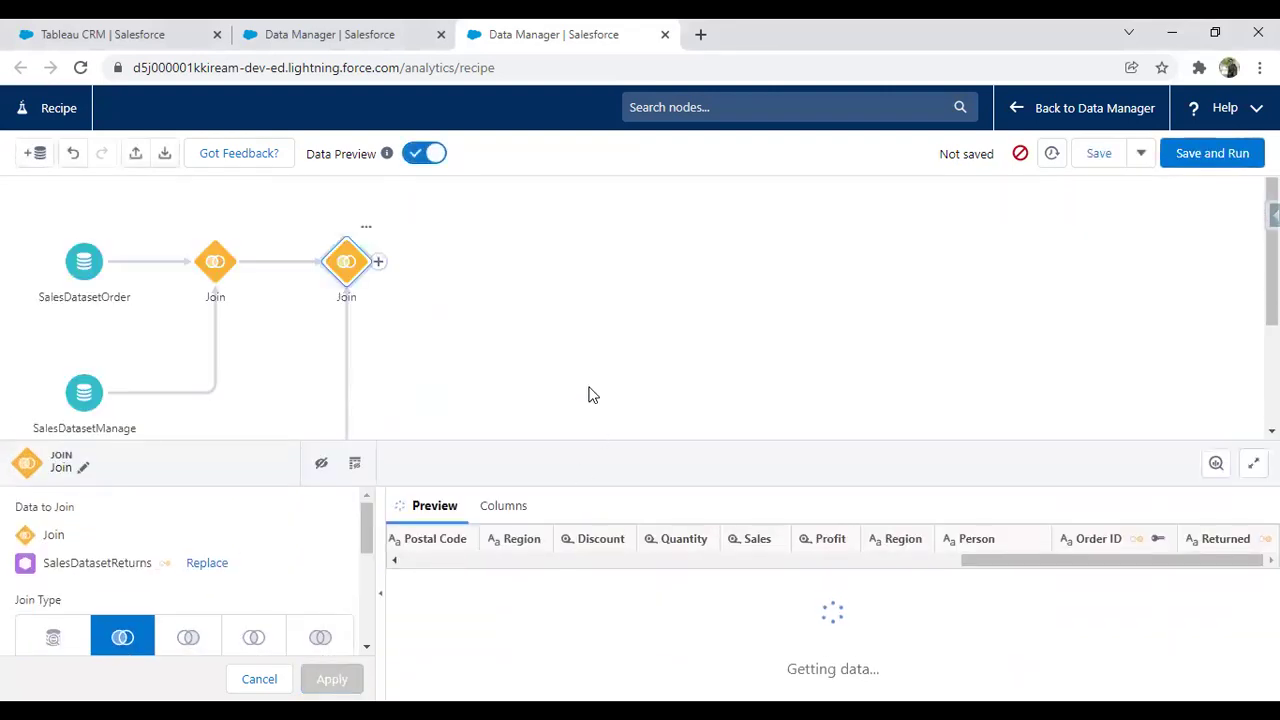
click(589, 392)
Add an output node that writes to a dataset after the returns join
click(379, 263)
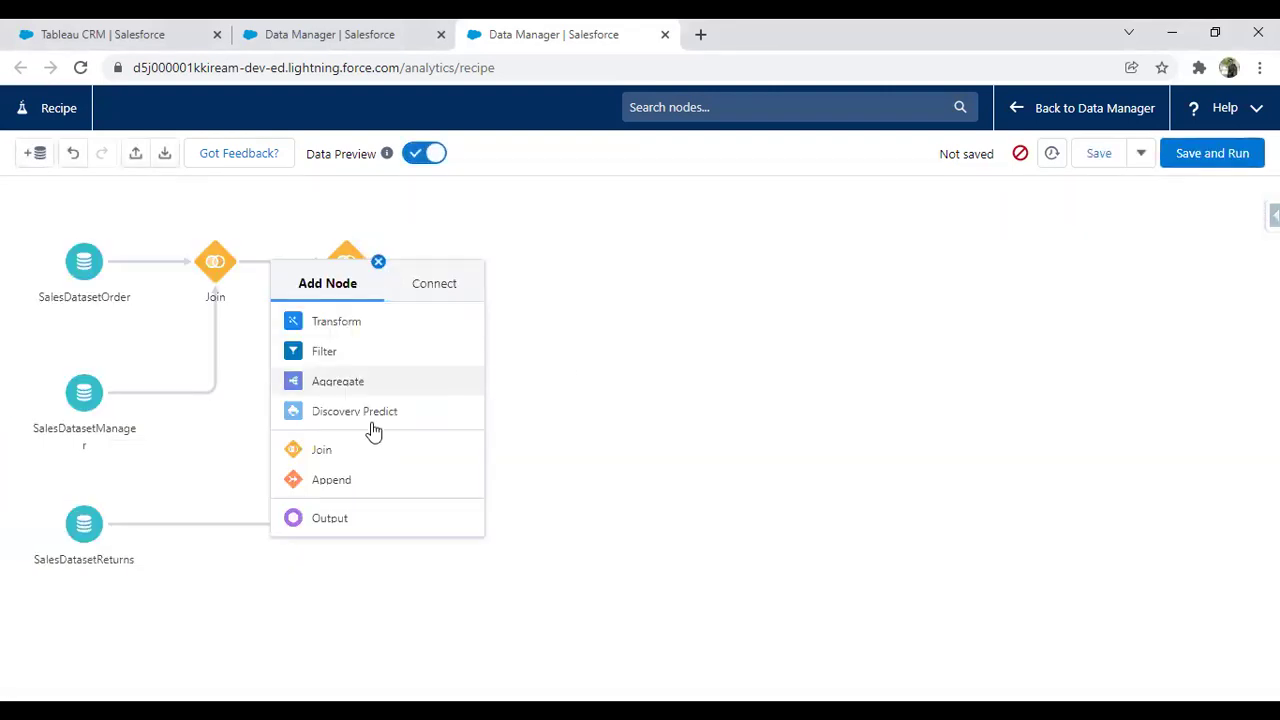
click(330, 518)
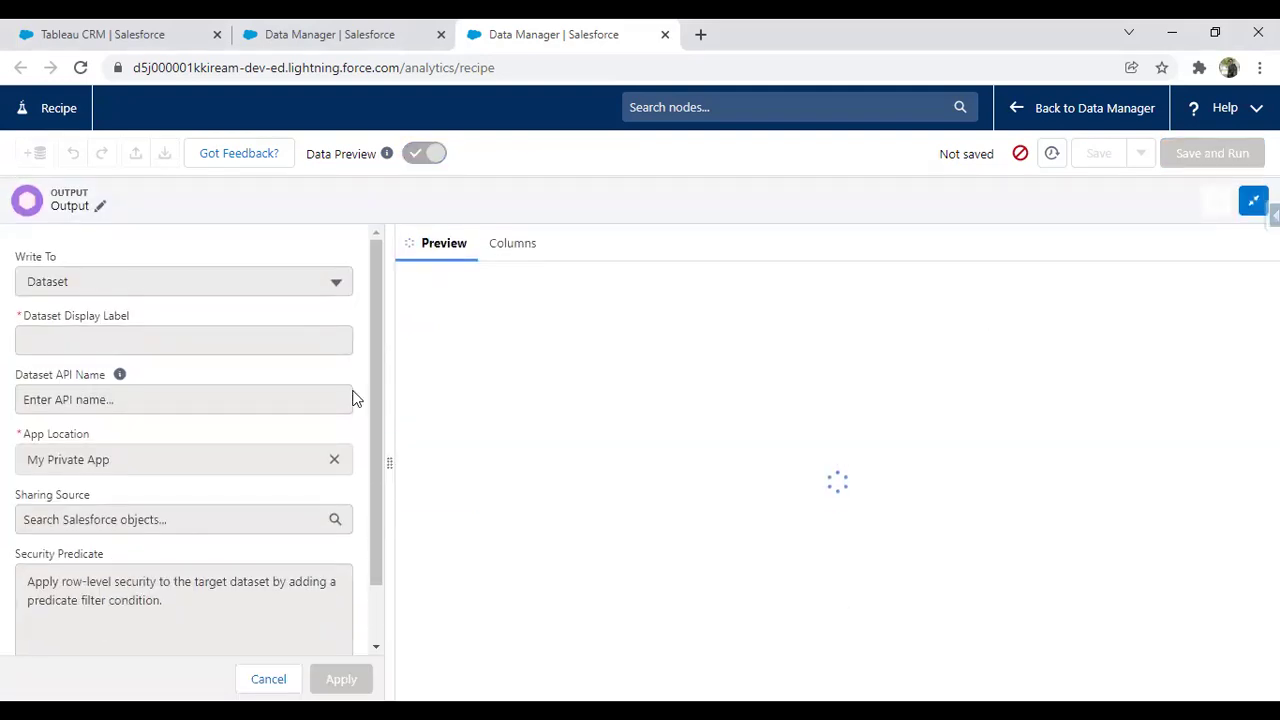
click(116, 344)
text(Salesdataset)
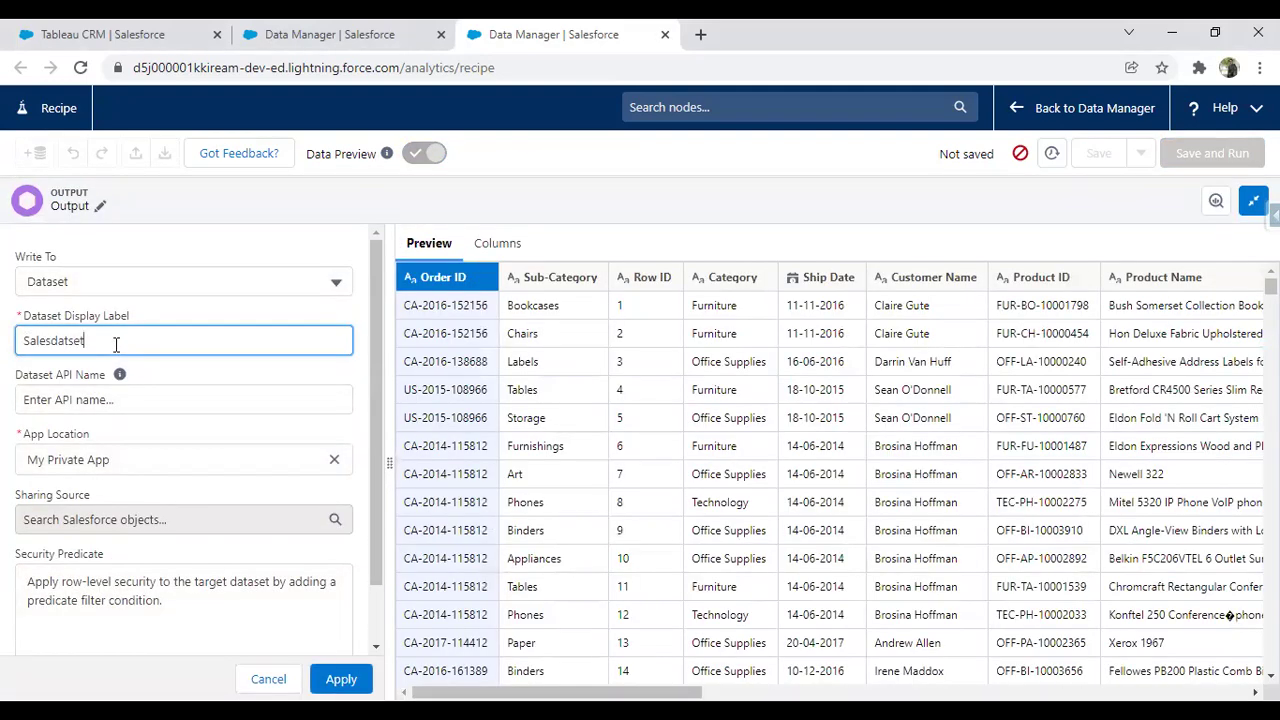
key(BackSpace)
key(BackSpace)
key(BackSpace)
key(BackSpace)
key(BackSpace)
key(BackSpace)
key(BackSpace)
key(BackSpace)
key(BackSpace)
key(BackSpace)
key(BackSpace)
Set the output's dataset display label to FinalSalesDatset and its API name to FinalSalesDataset
text(FinalSalesDataset)
key(Tab)
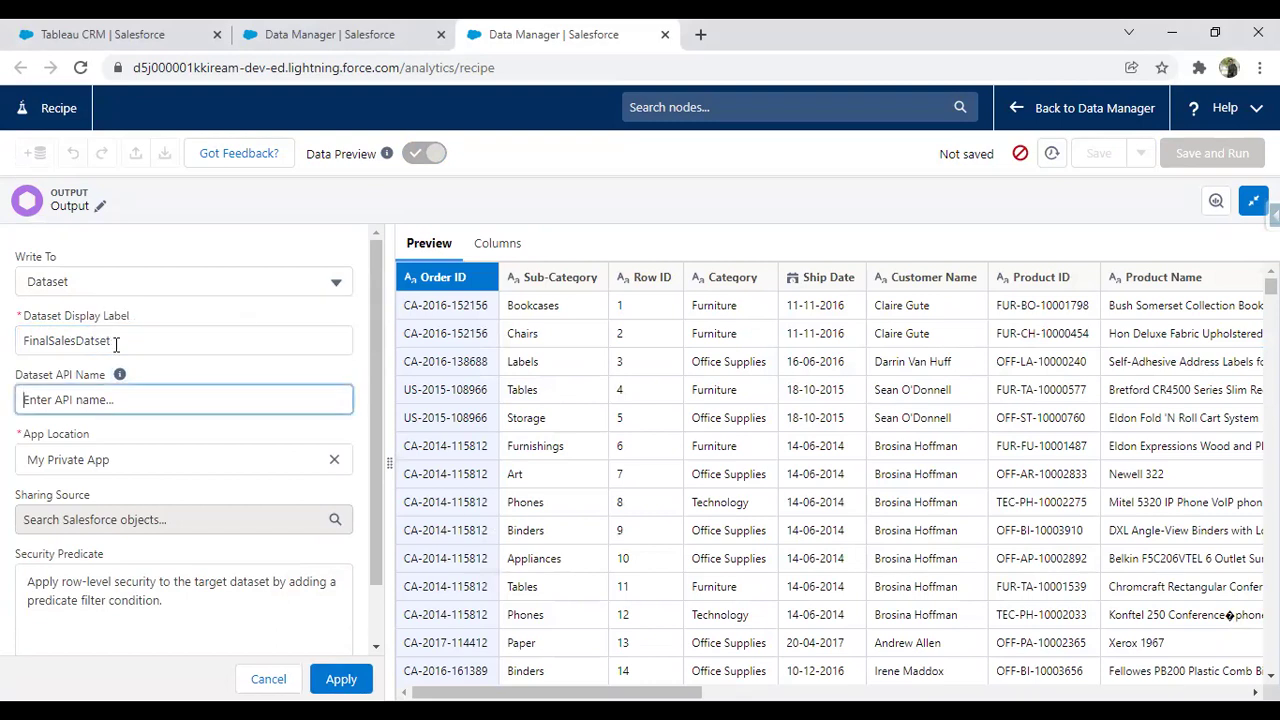
text(FinalSales)
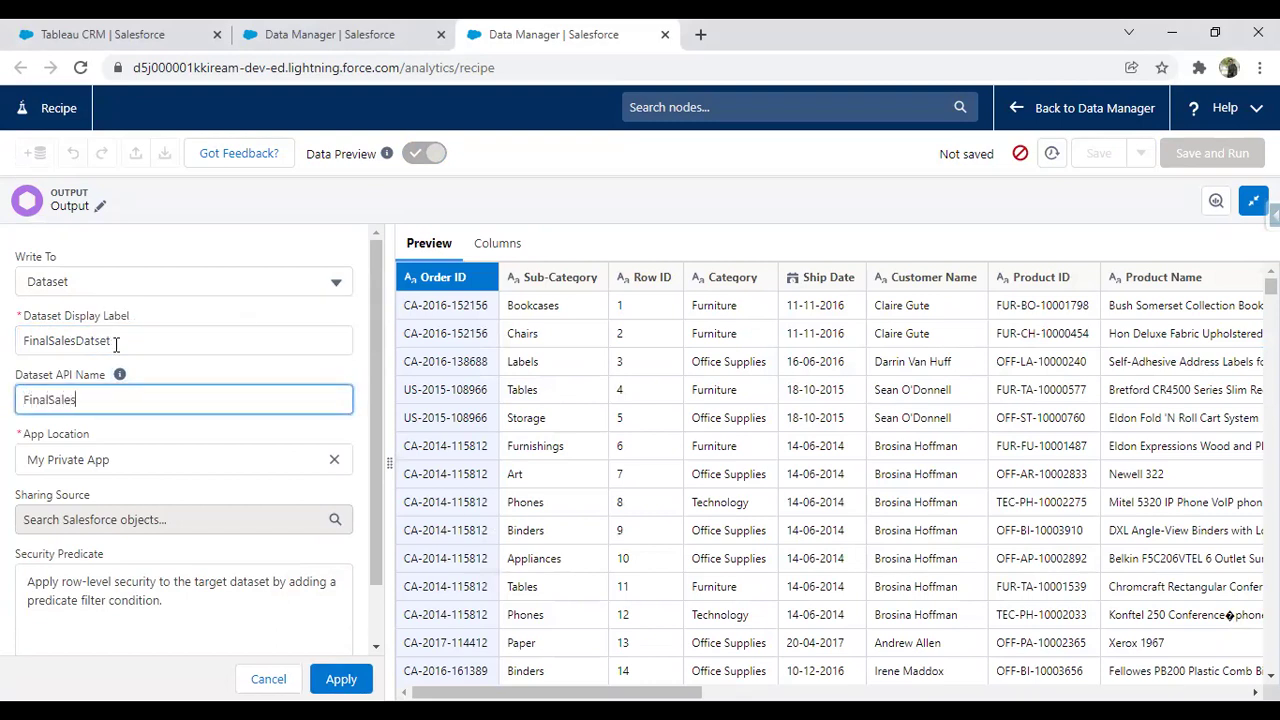
text(Dataset)
Set the output dataset's app location to Test App and apply the output settings
click(334, 459)
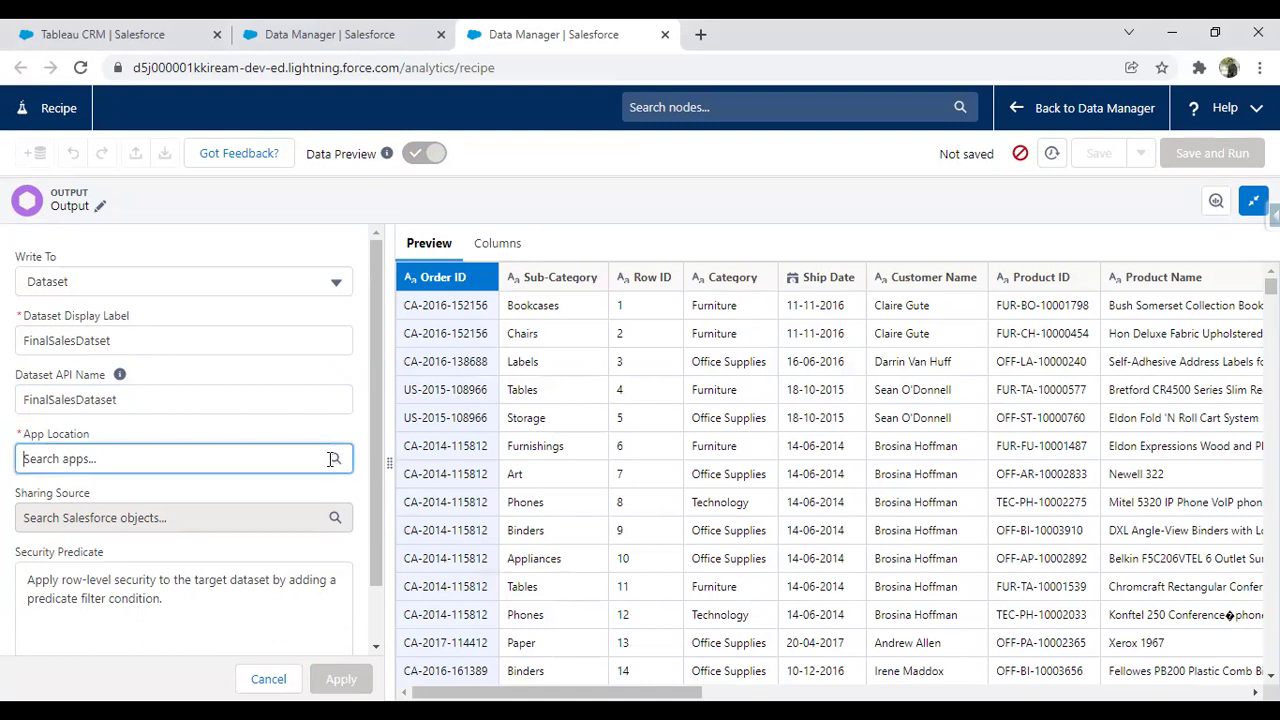
click(114, 459)
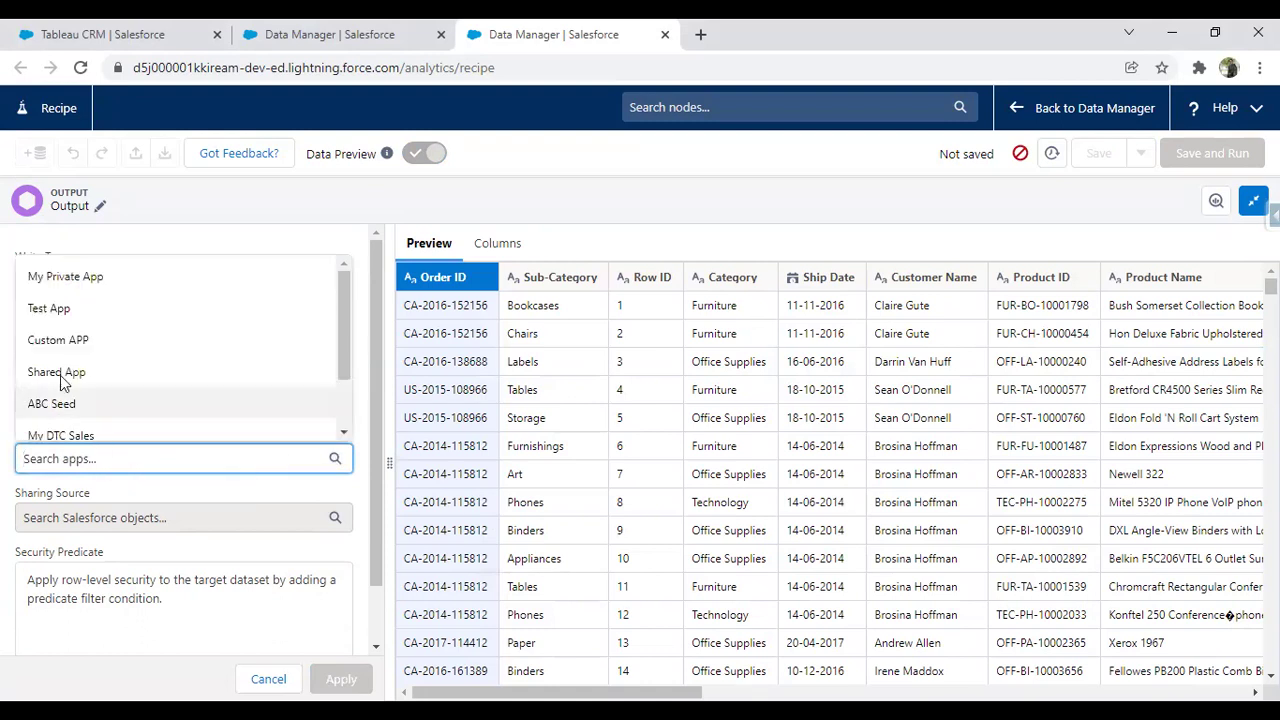
click(57, 308)
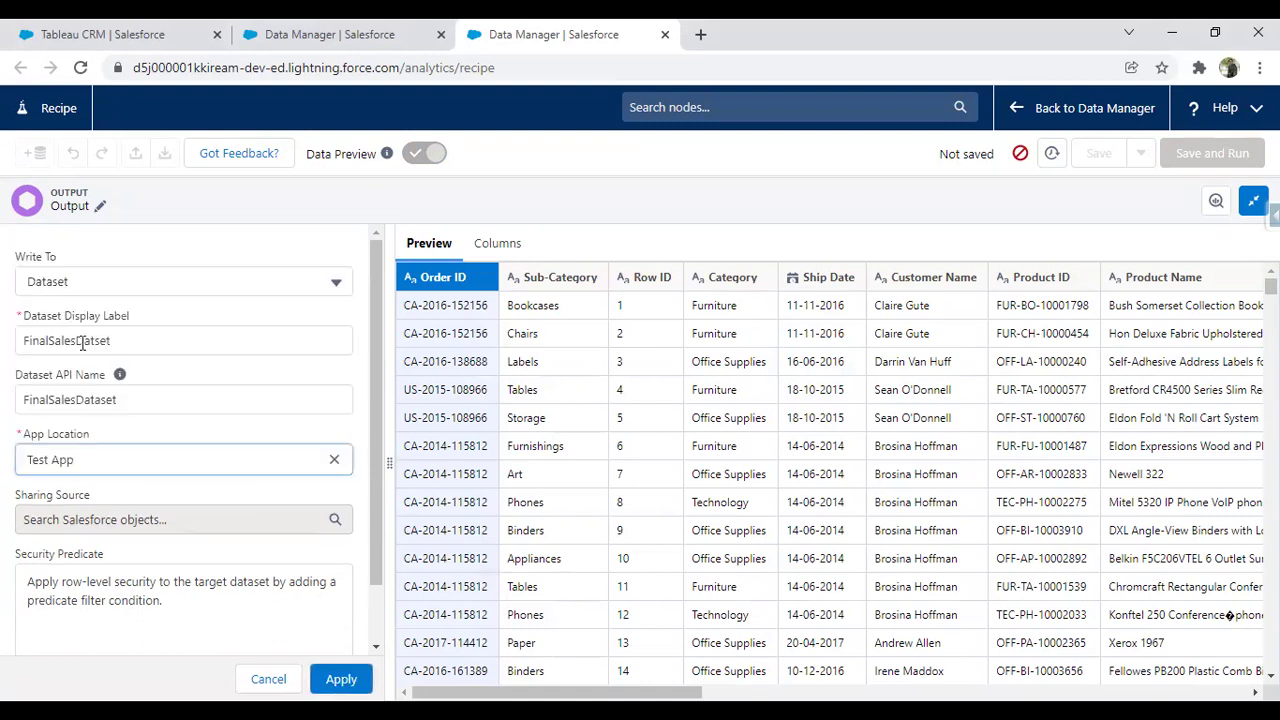
click(340, 680)
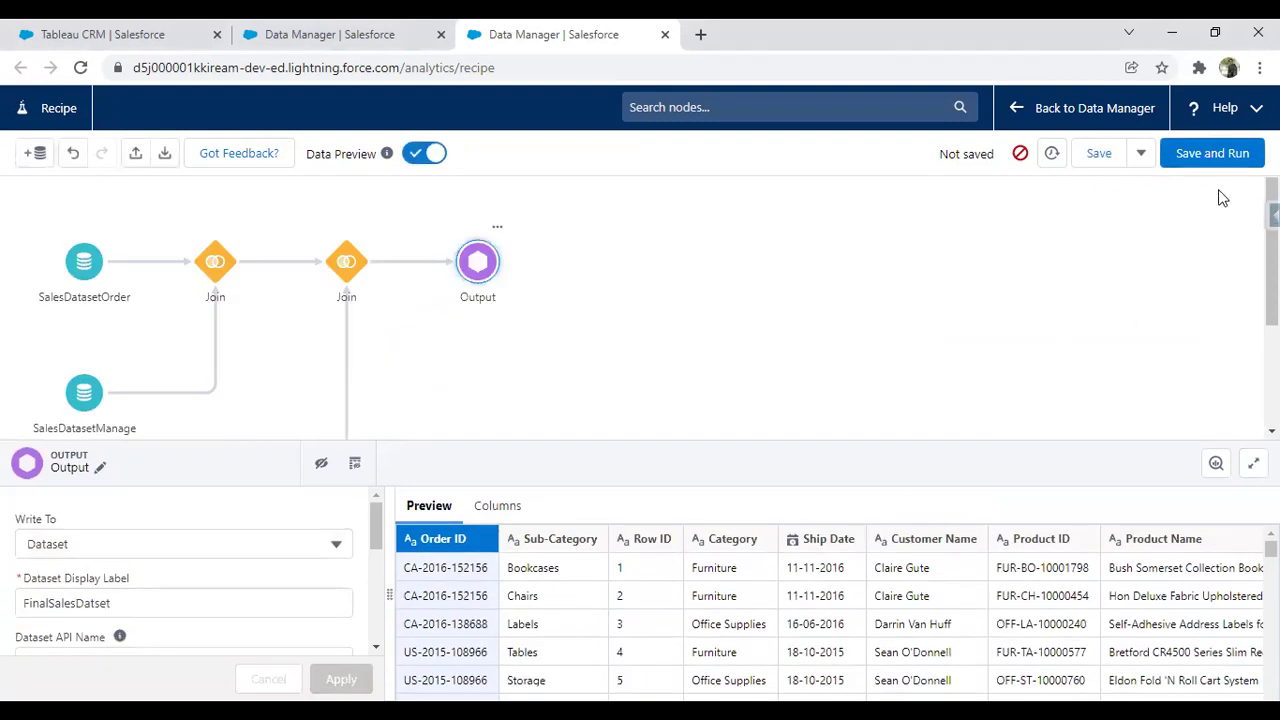
Save and run the recipe under the name Final SalesDataset Recipe
click(1190, 160)
click(421, 401)
text(Final Dataset)
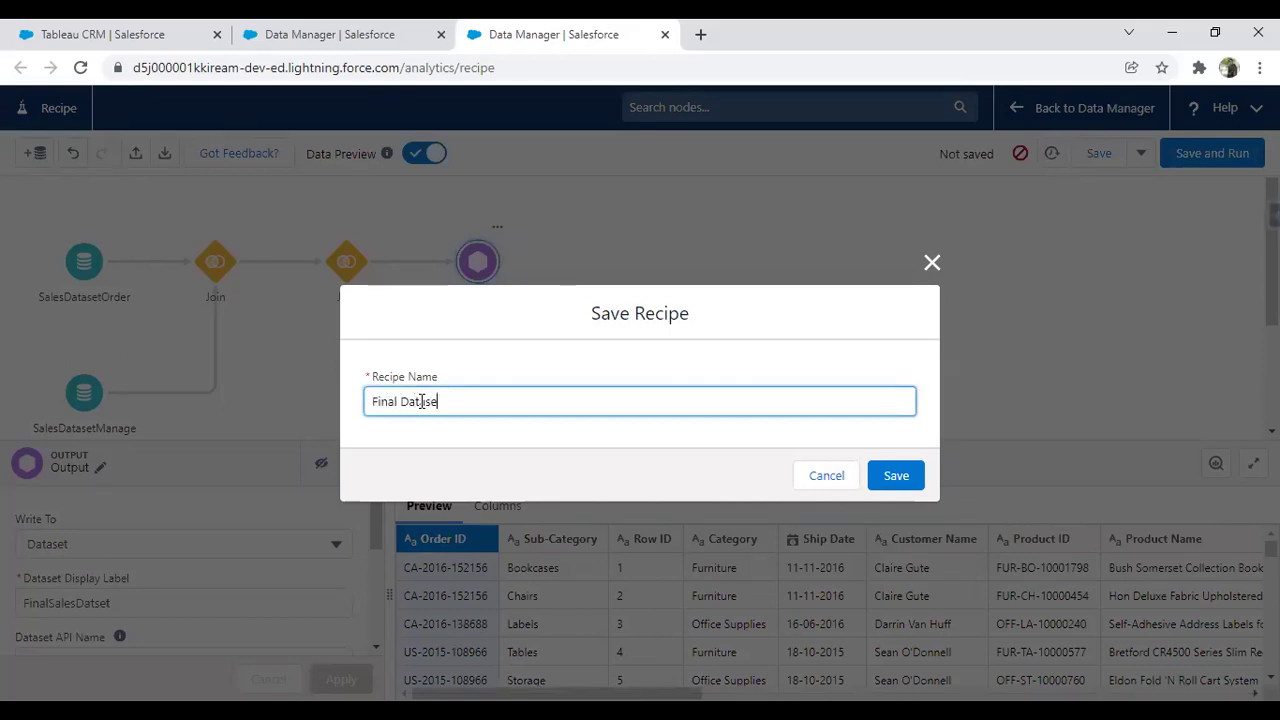
key(BackSpace)
key(BackSpace)
key(BackSpace)
key(BackSpace)
key(BackSpace)
key(BackSpace)
key(BackSpace)
key(BackSpace)
text(Sale)
key(BackSpace)
key(BackSpace)
key(BackSpace)
key(BackSpace)
text(Sa)
key(BackSpace)
text(alesFDatset)
key(BackSpace)
key(BackSpace)
key(BackSpace)
key(BackSpace)
key(BackSpace)
key(BackSpace)
key(BackSpace)
text(Dataset Recipe)
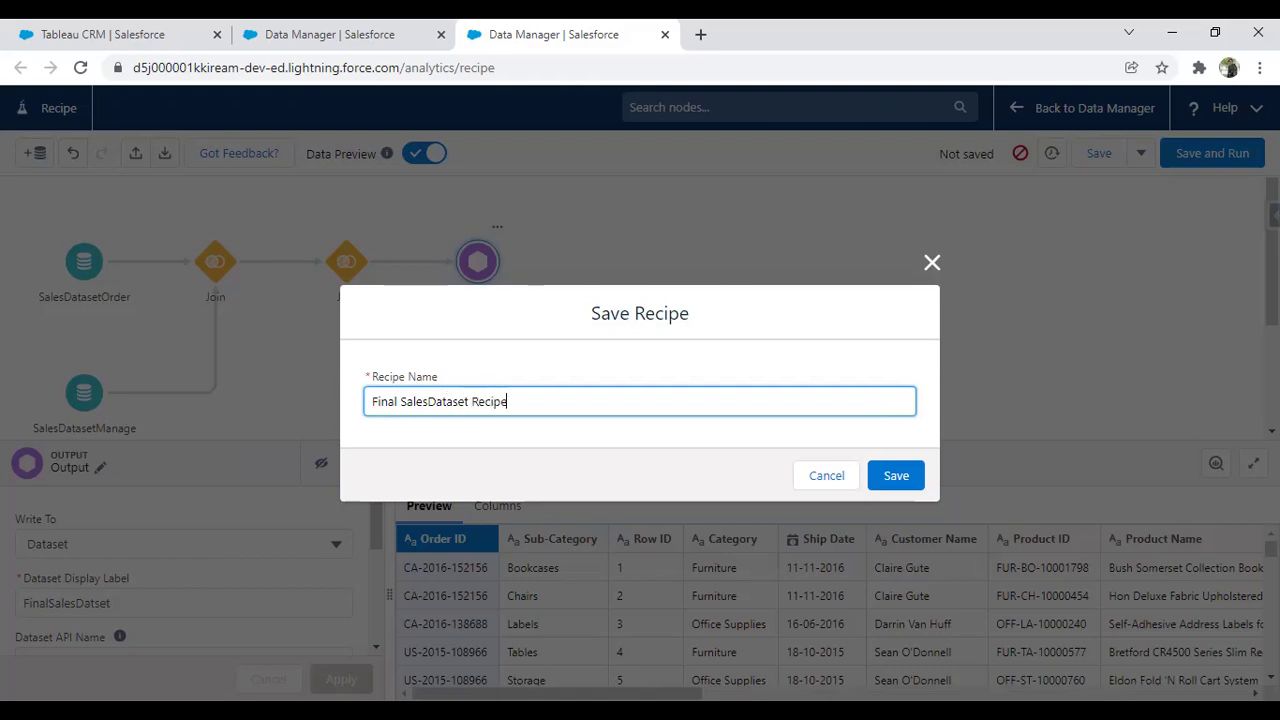
click(895, 486)
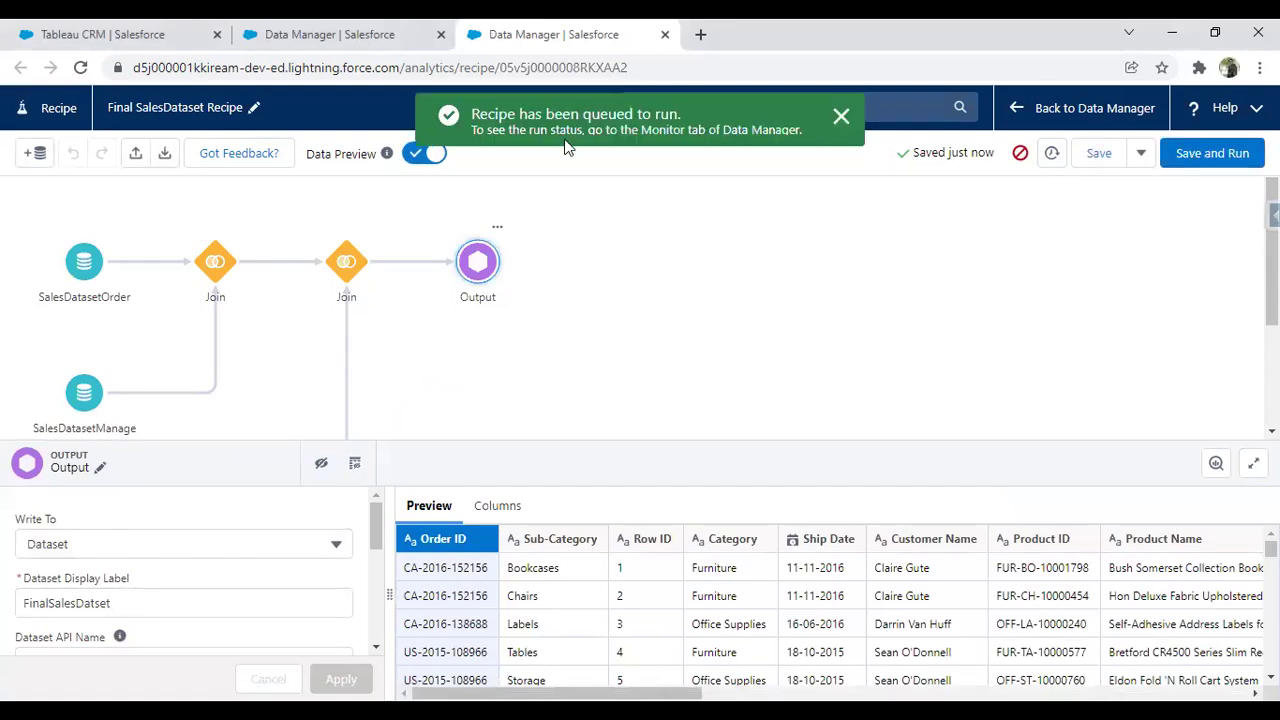
Check the recipe's error details, close them and return to the Data Manager to check the run status
click(1020, 155)
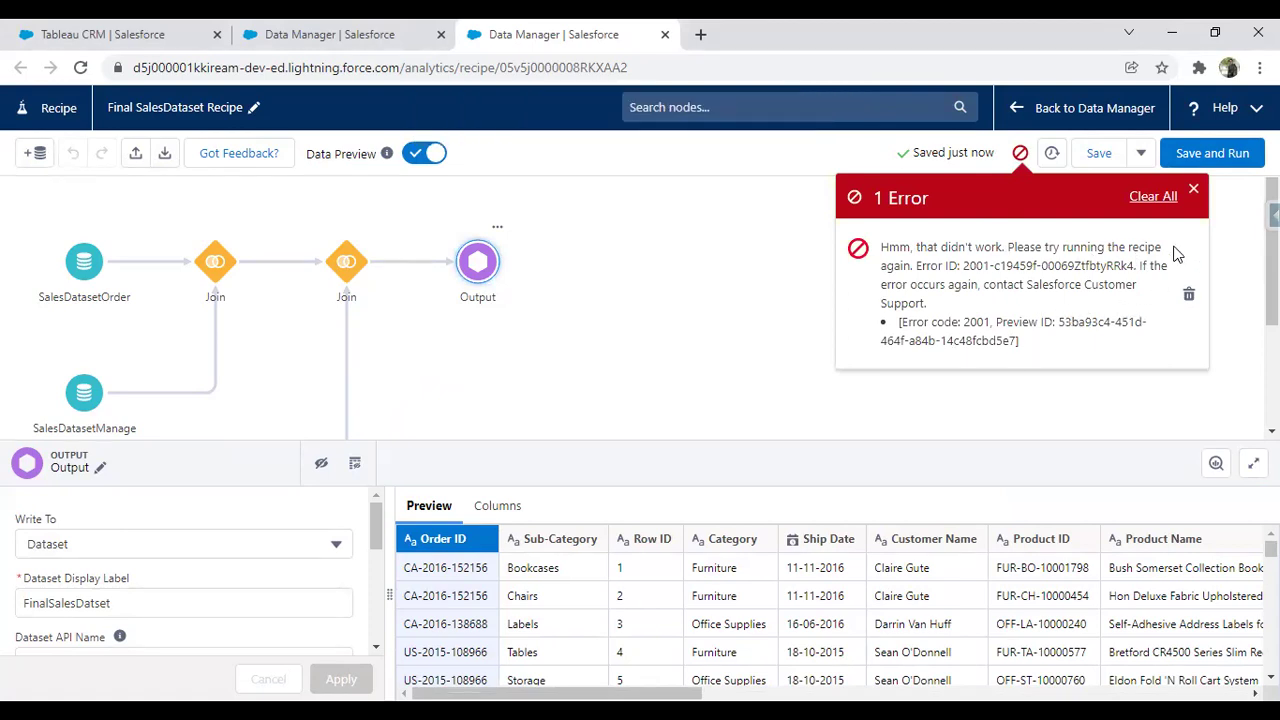
click(1193, 189)
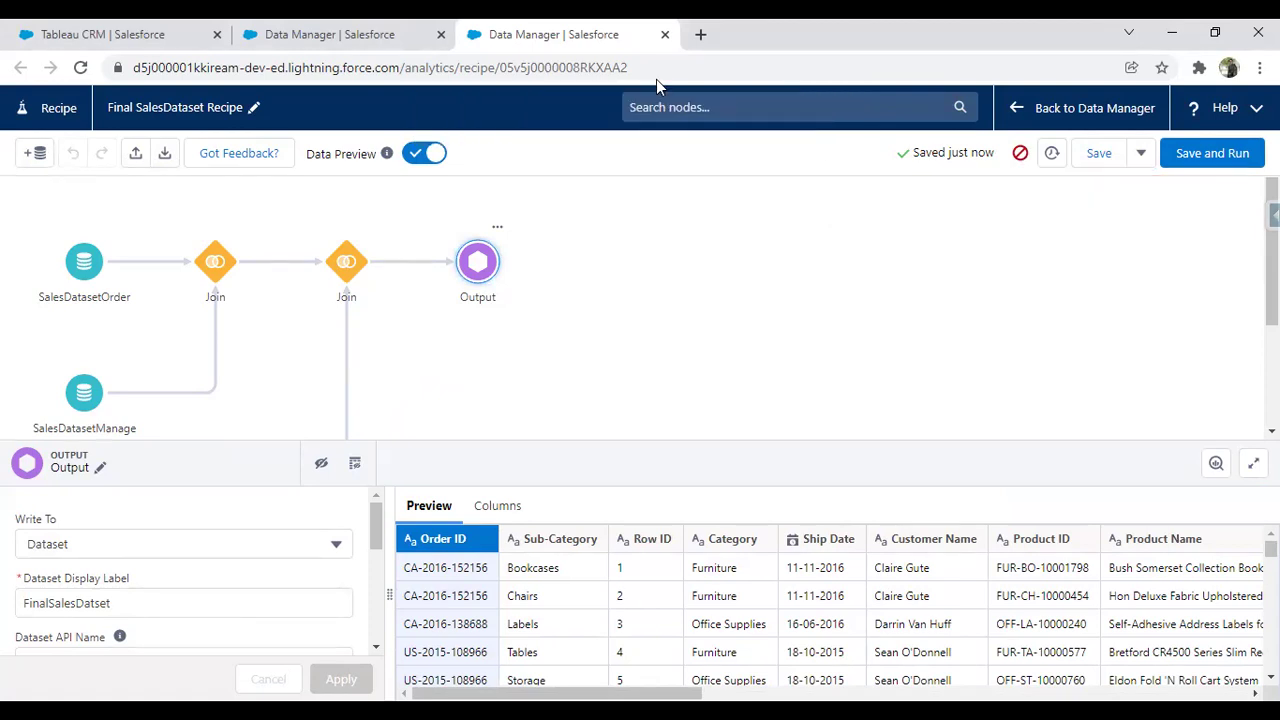
click(1020, 107)
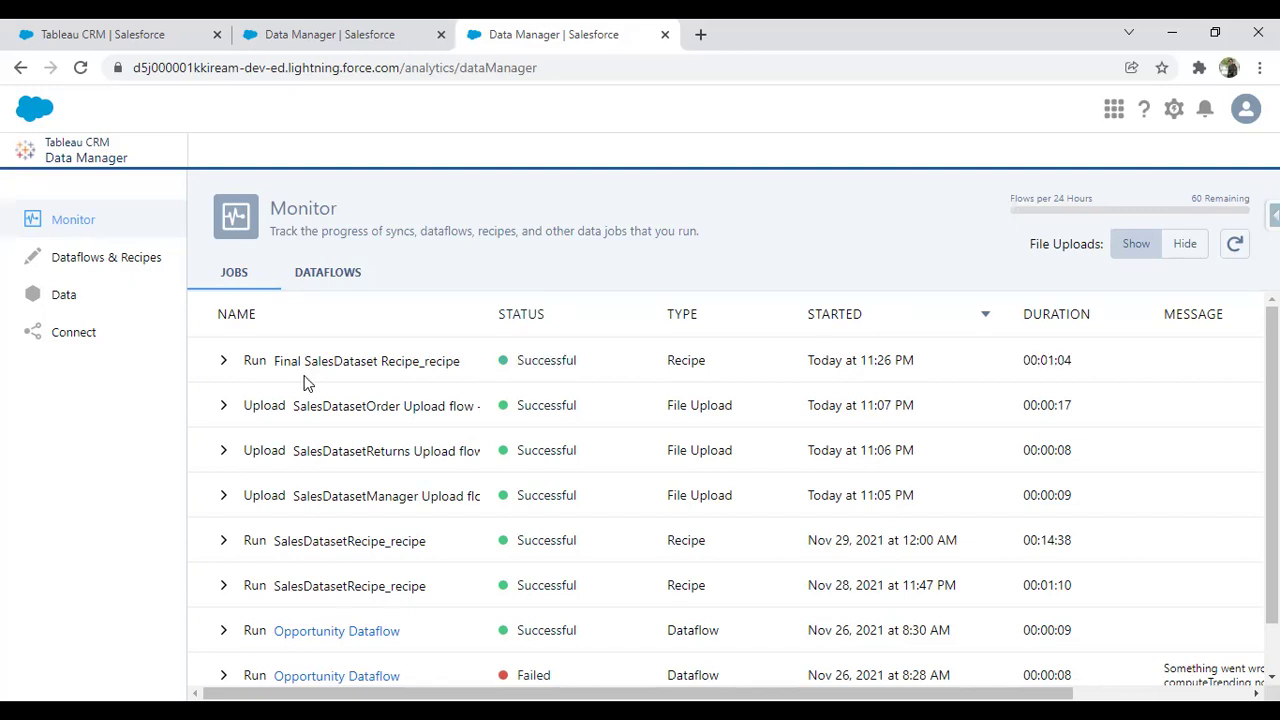
Switch to Test App in Analytics Studio and reload it to check for the FinalSalesDatset dataset
click(311, 26)
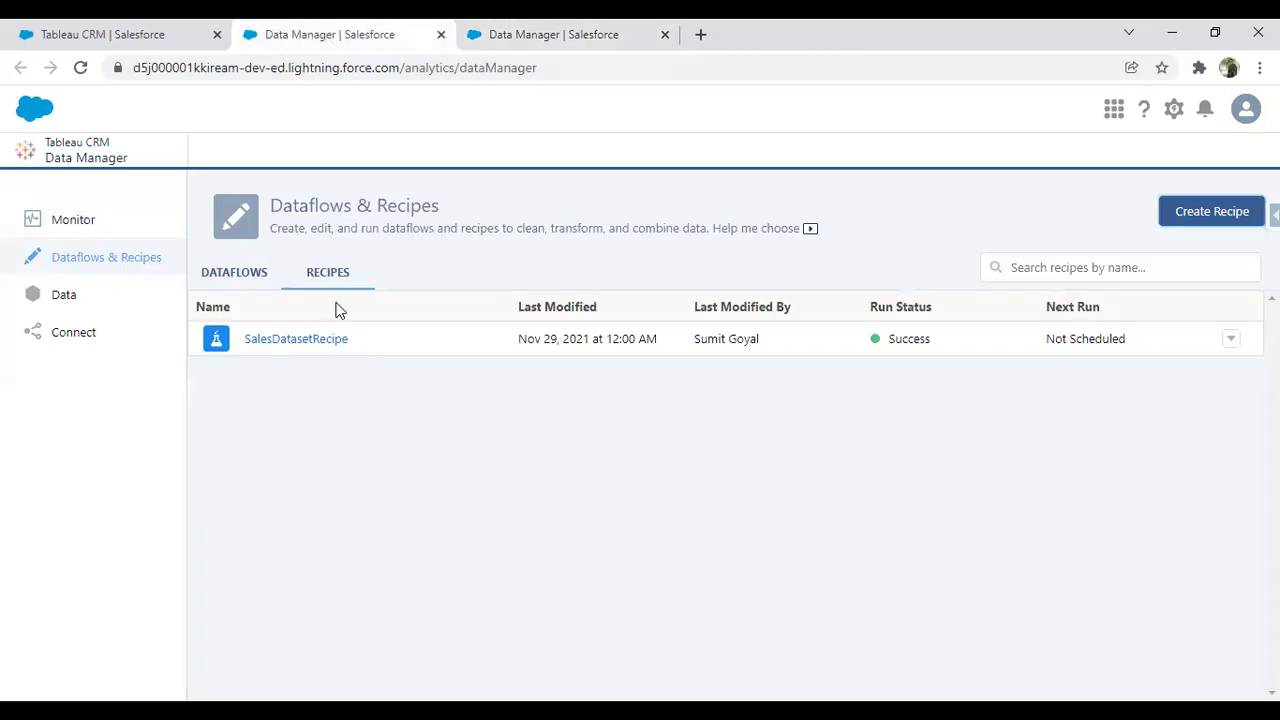
click(132, 30)
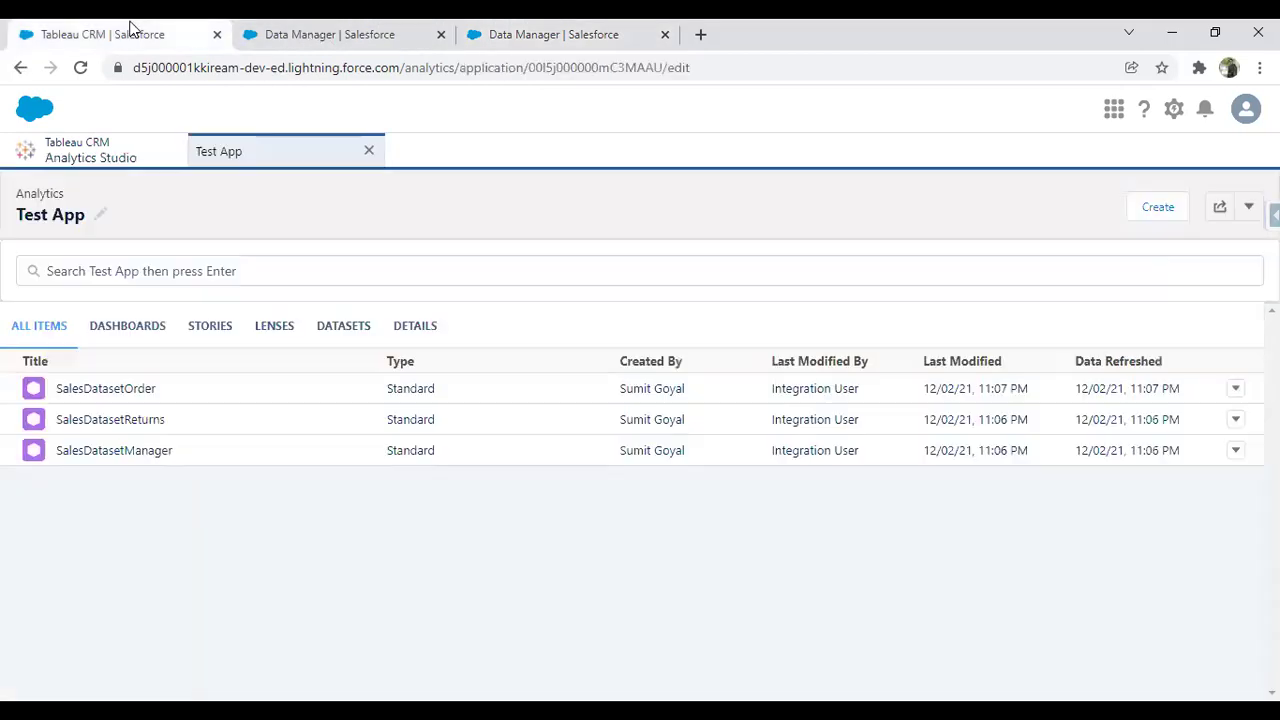
click(82, 70)
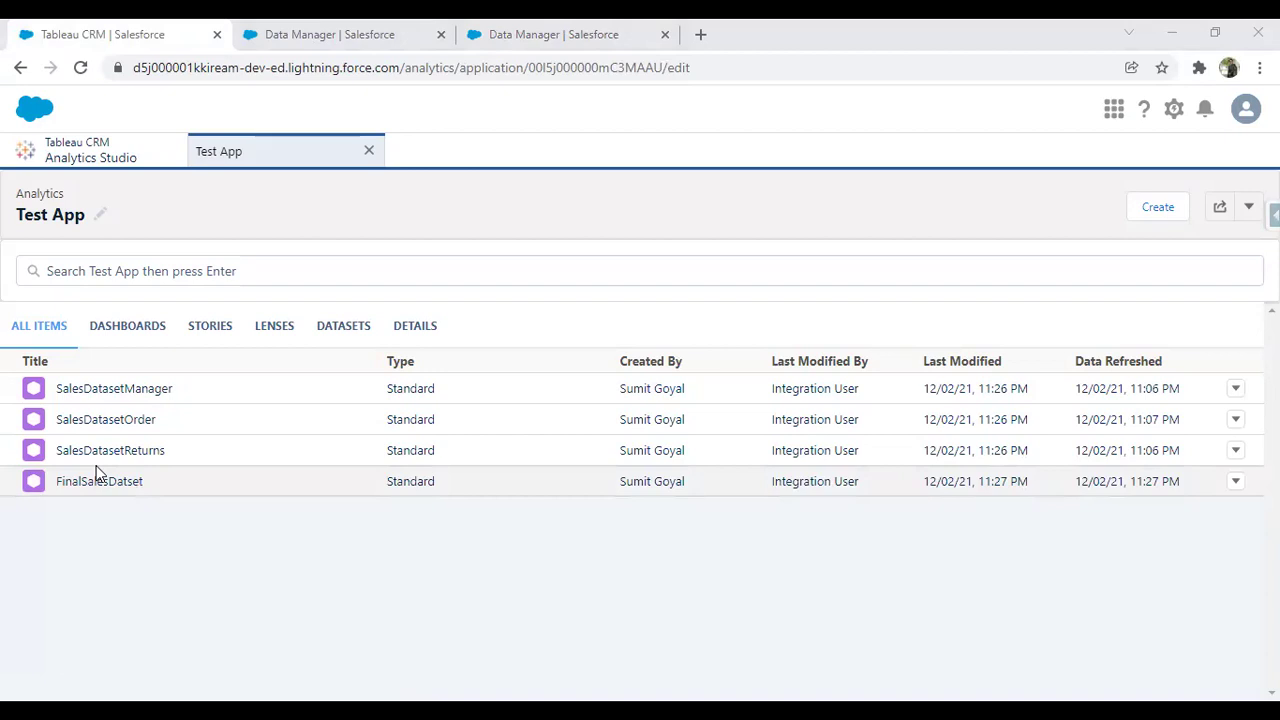
Create a blank dashboard from Test App
click(1157, 208)
click(1075, 245)
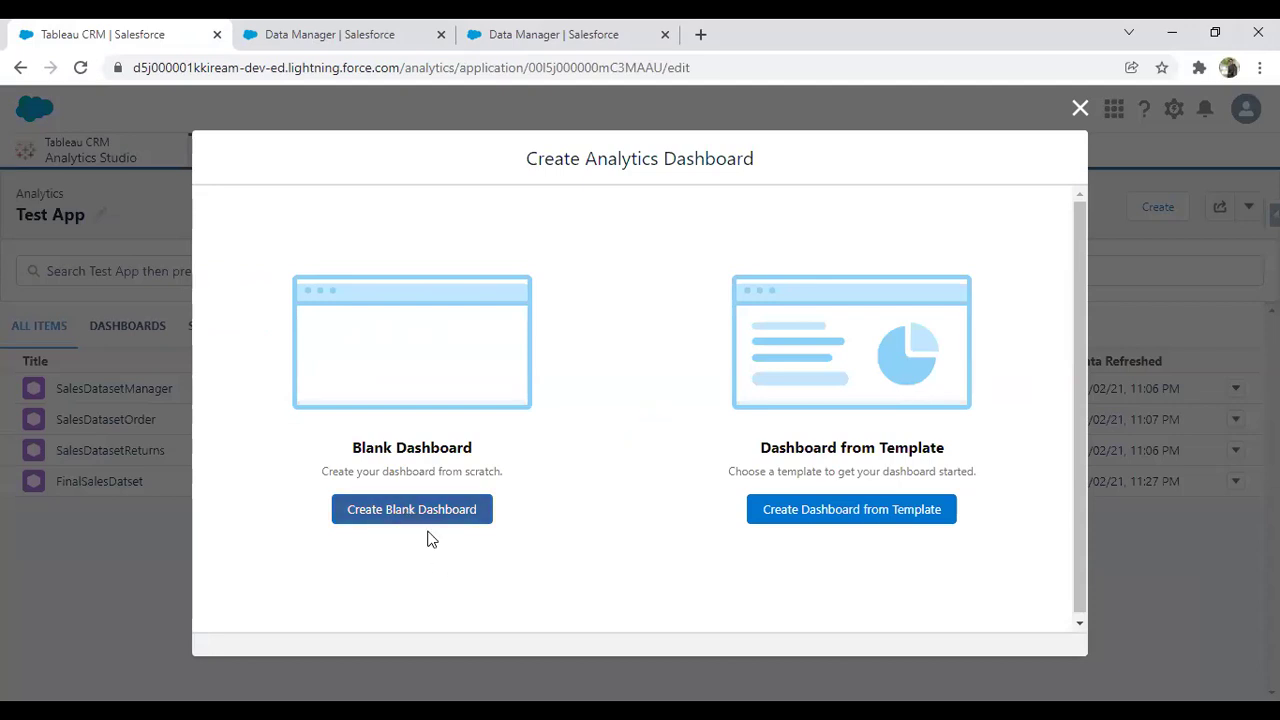
click(390, 515)
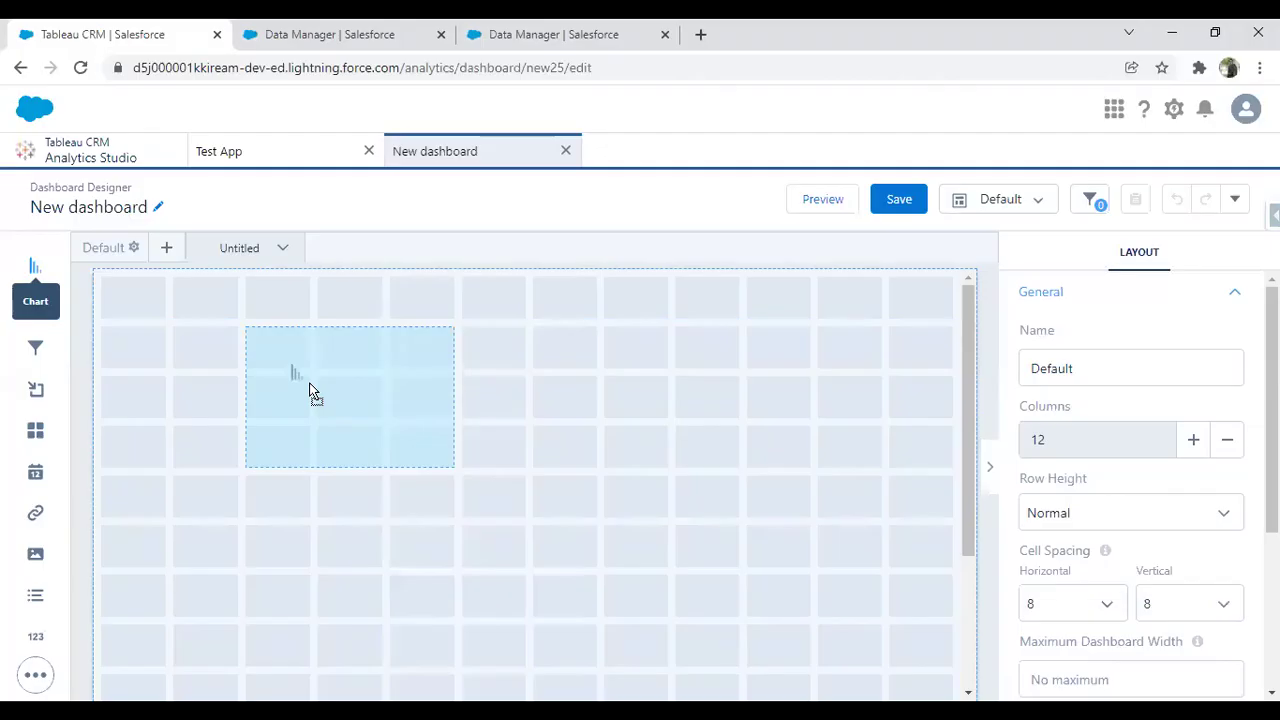
Place a chart widget on the dashboard canvas and choose FinalSalesDatset as its data source
drag(314, 391, 360, 417)
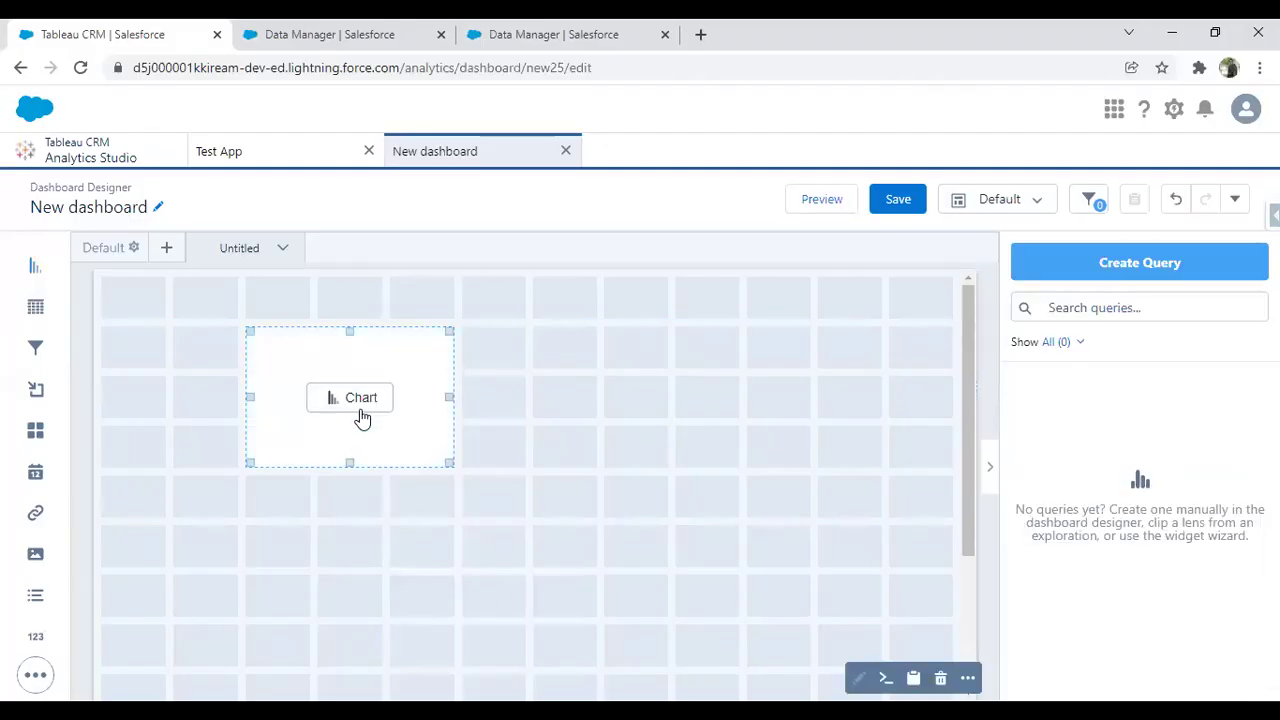
click(362, 399)
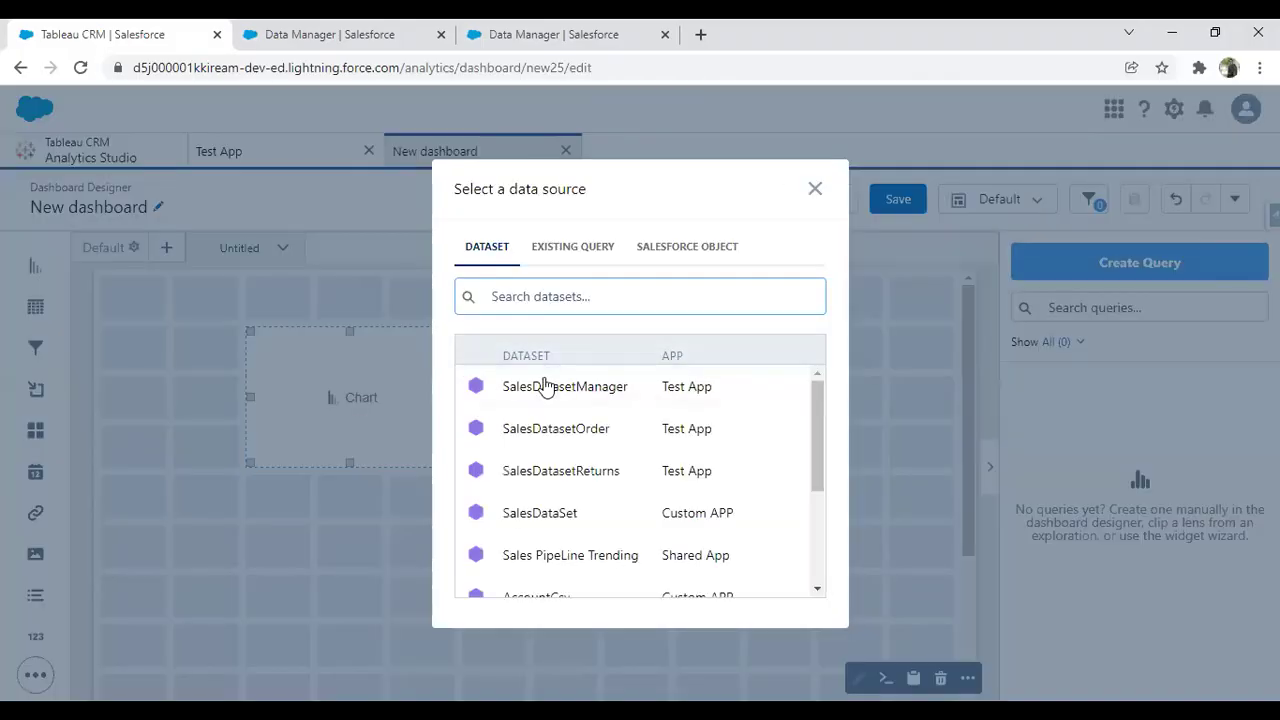
text(final)
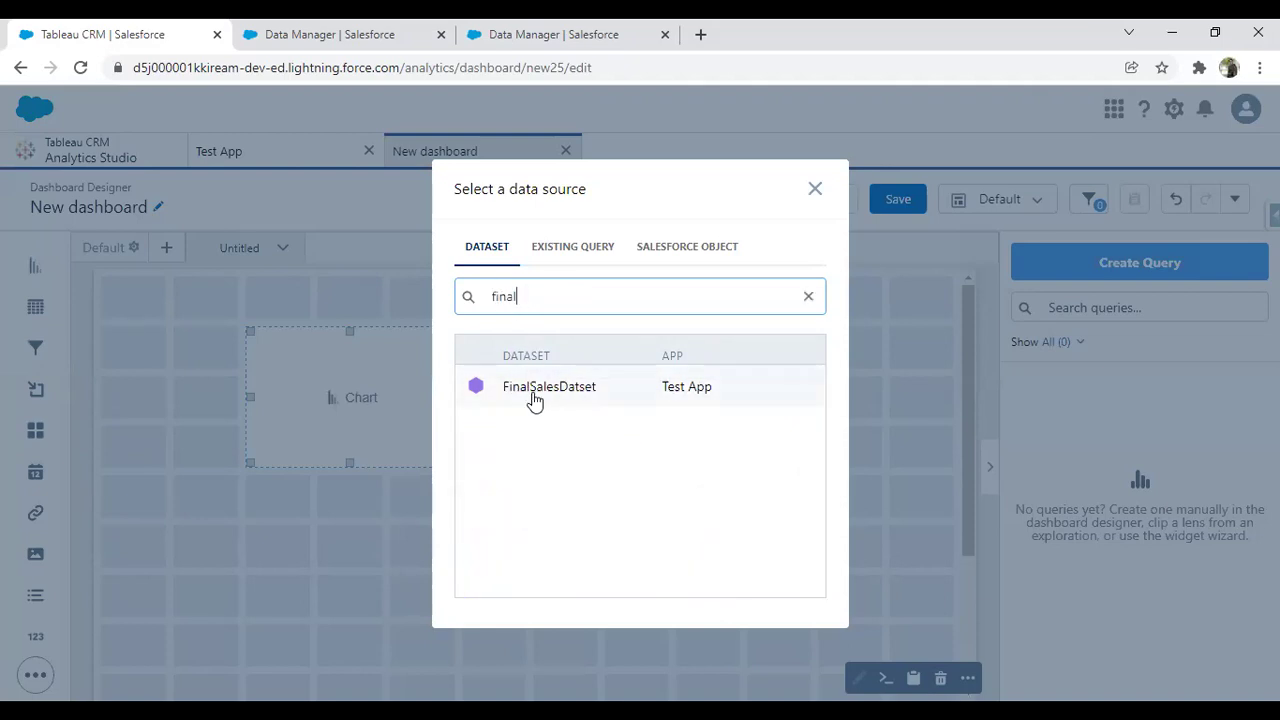
click(534, 393)
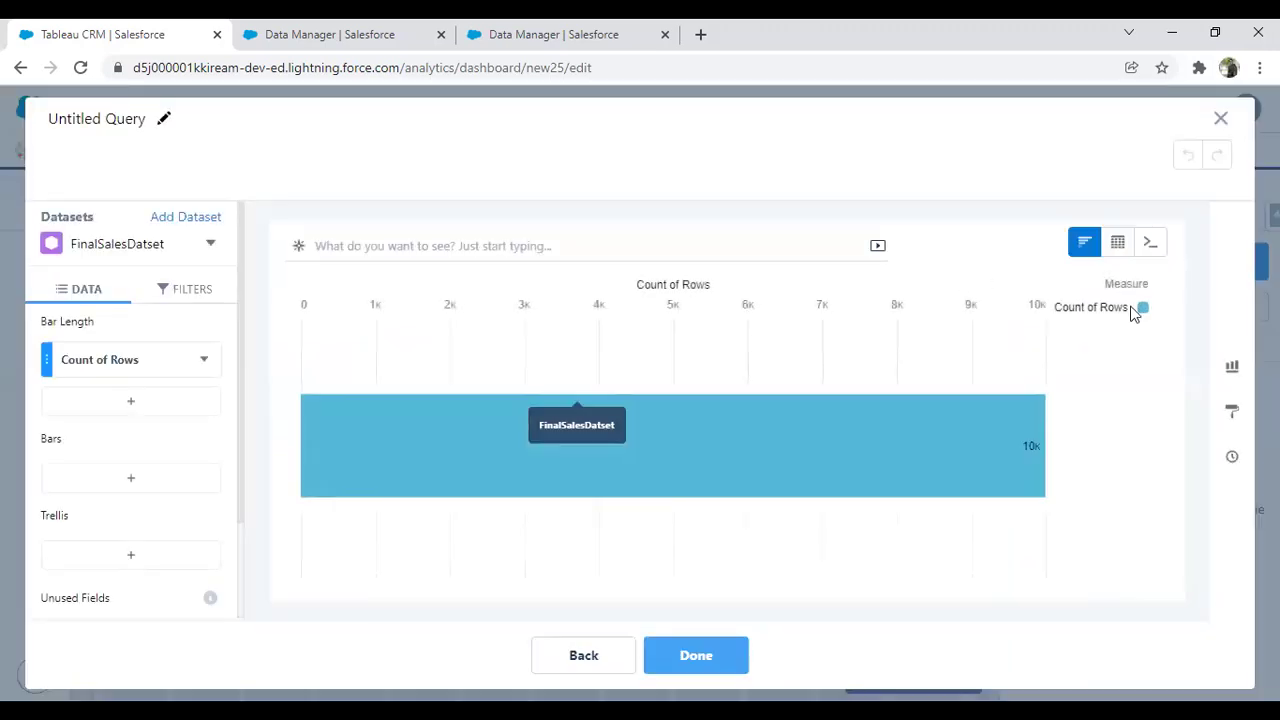
Set the chart's bar length to the sum of Sales and group the bars by City
click(164, 371)
click(237, 460)
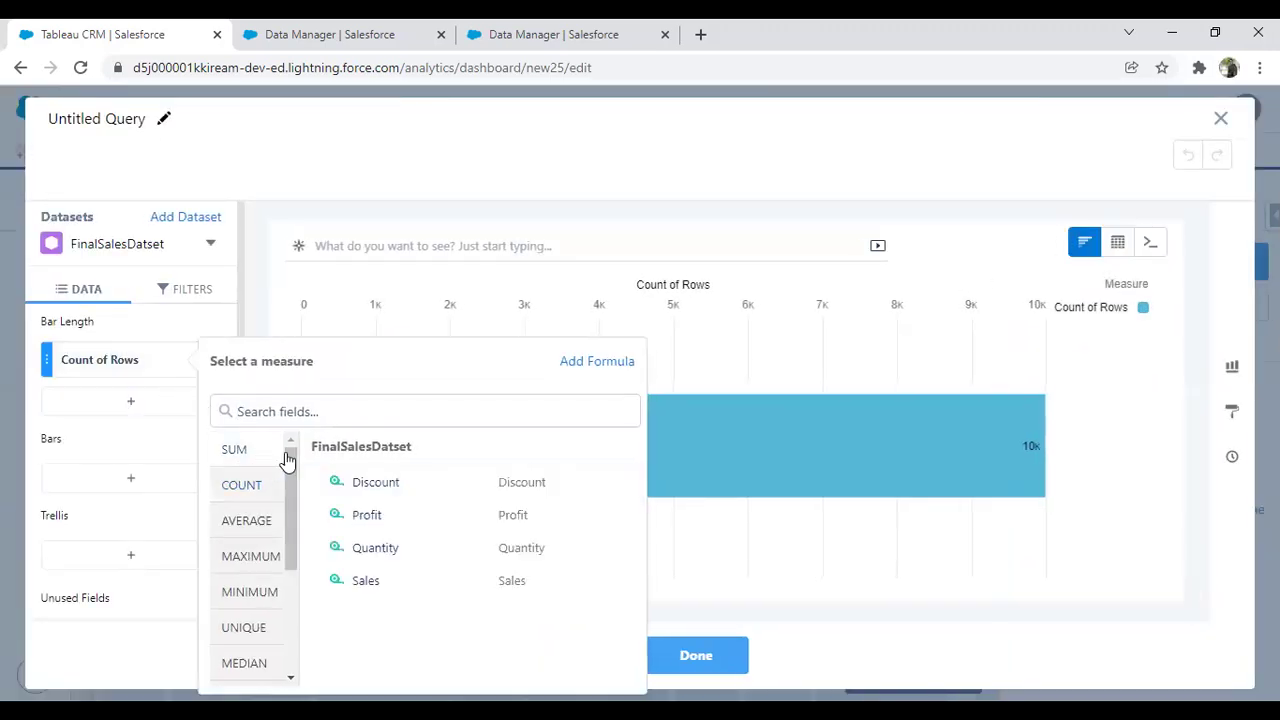
click(369, 583)
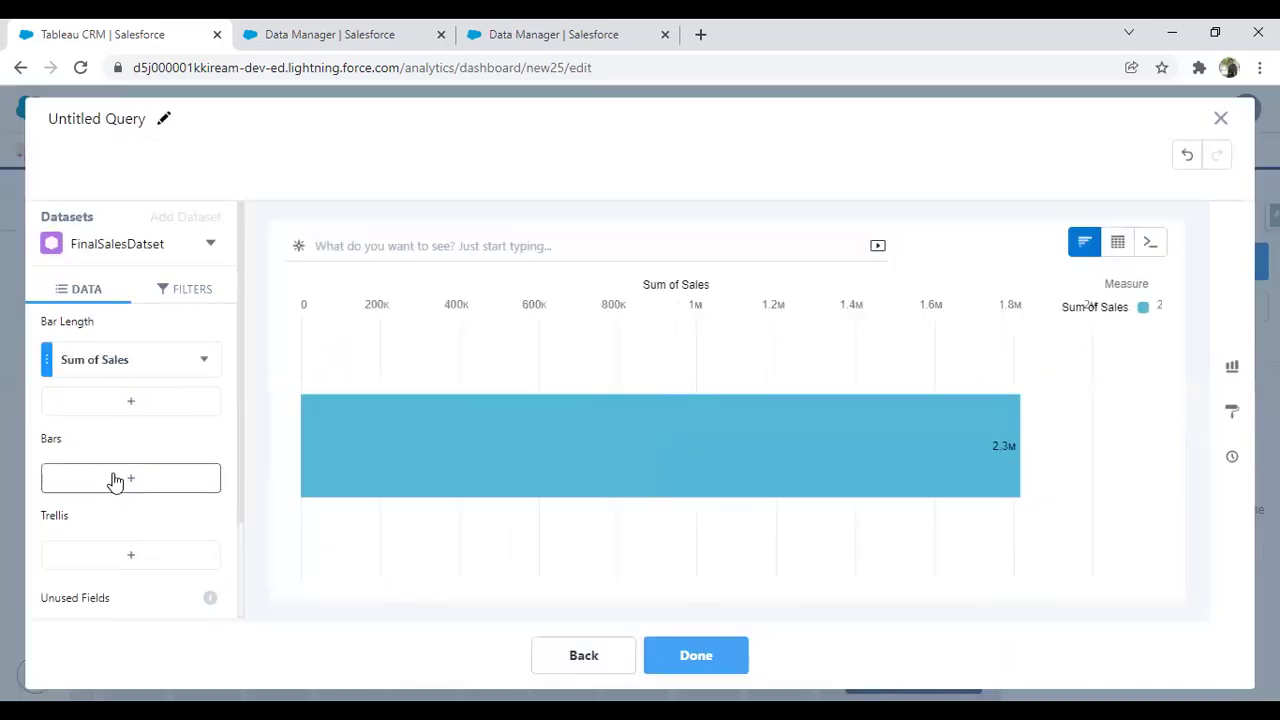
click(115, 478)
scroll(320, 385, down, 3)
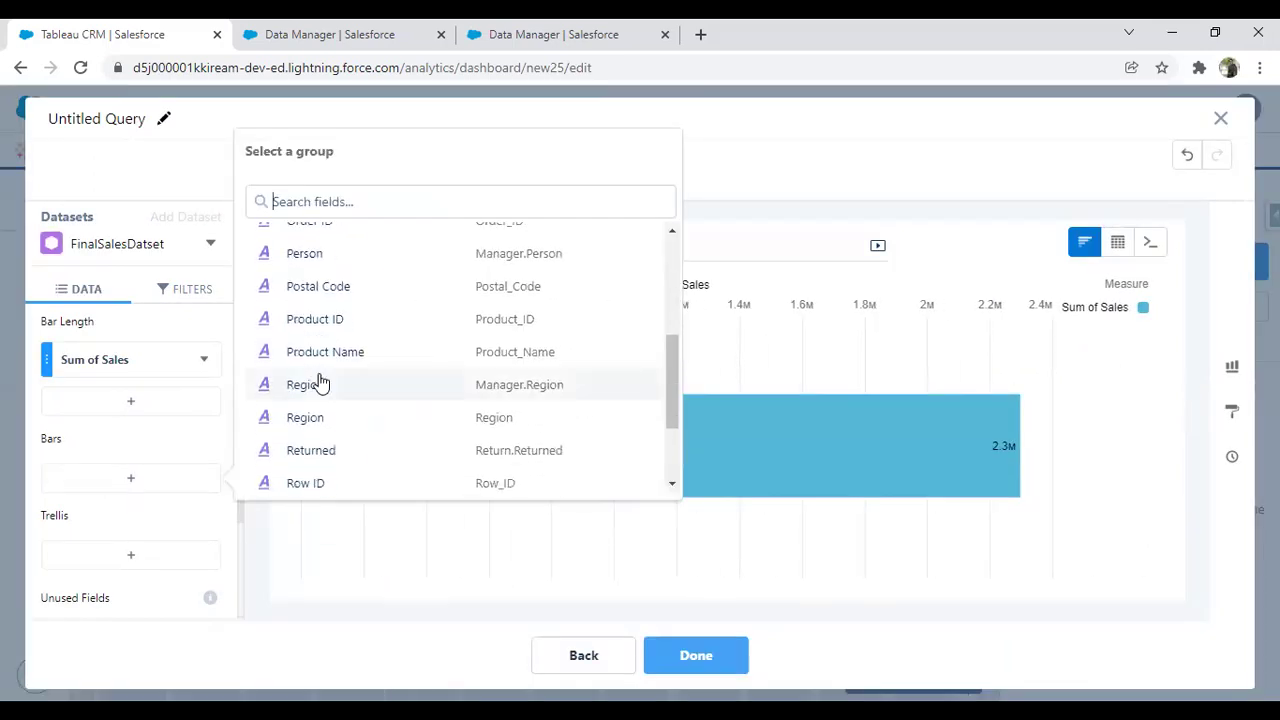
scroll(300, 357, up, 2)
click(296, 249)
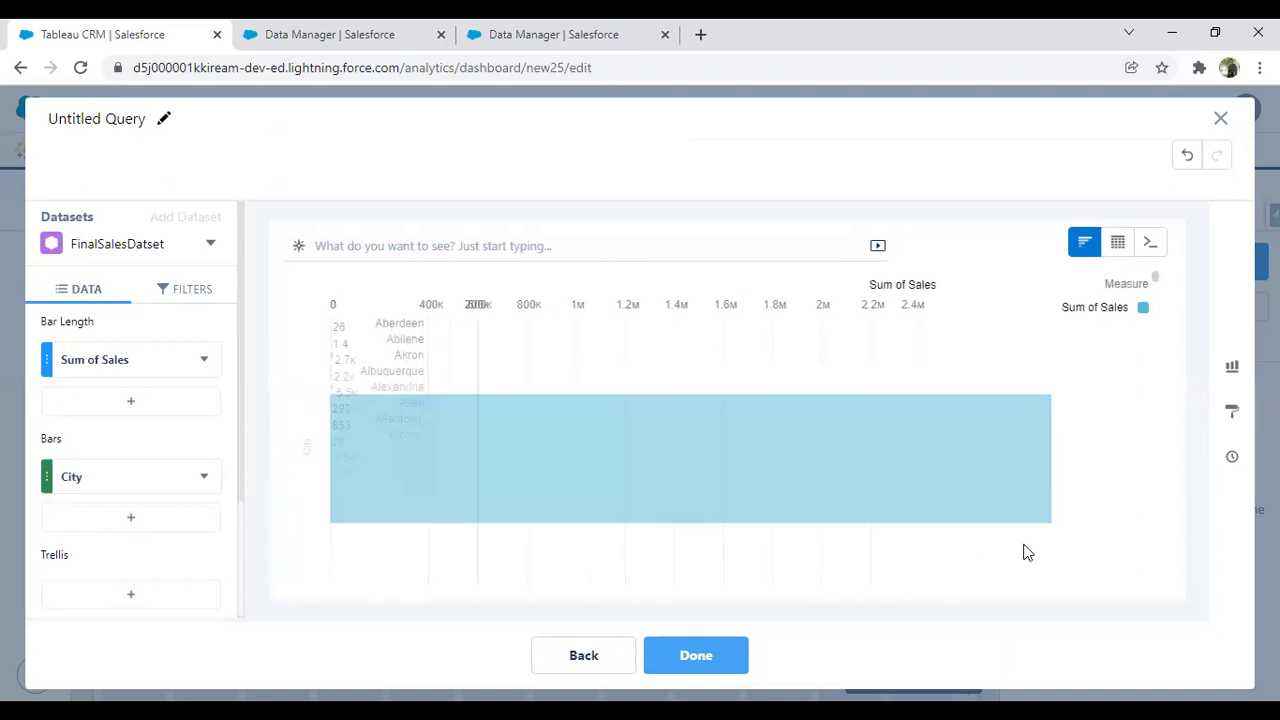
Change the chart type from bar to bubble map
click(1232, 370)
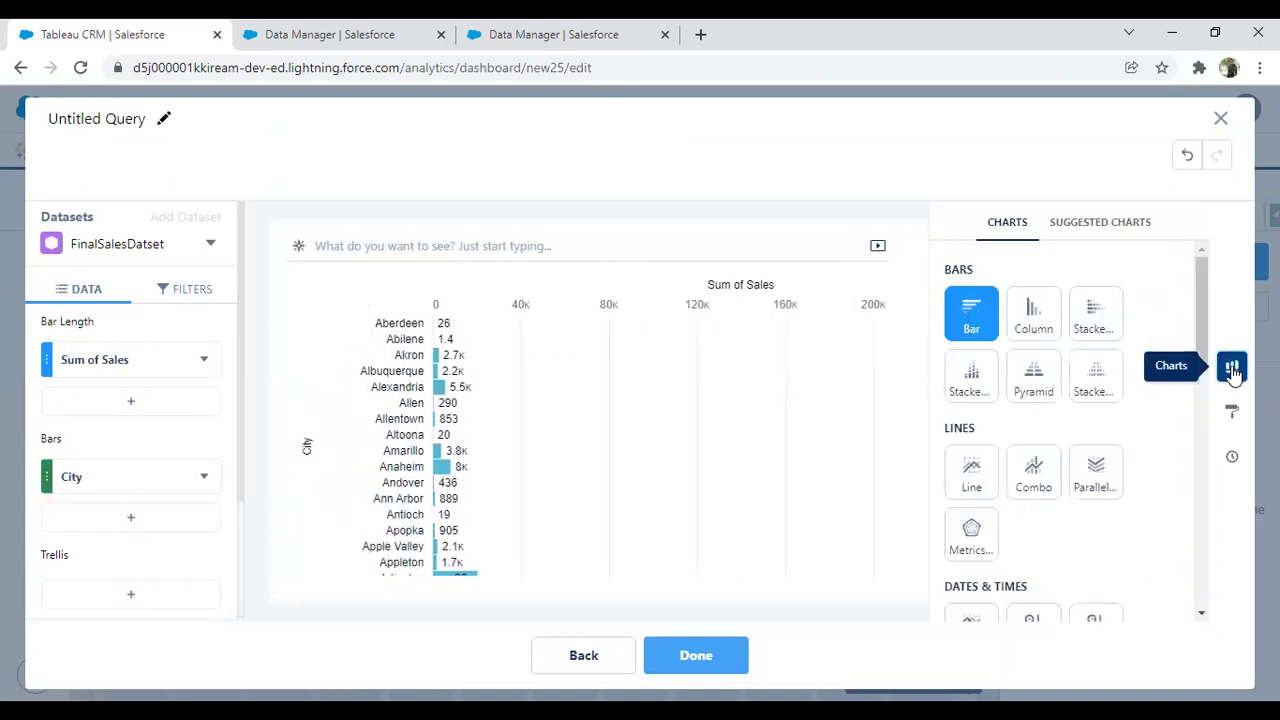
scroll(1035, 440, down, 2)
scroll(1033, 480, down, 7)
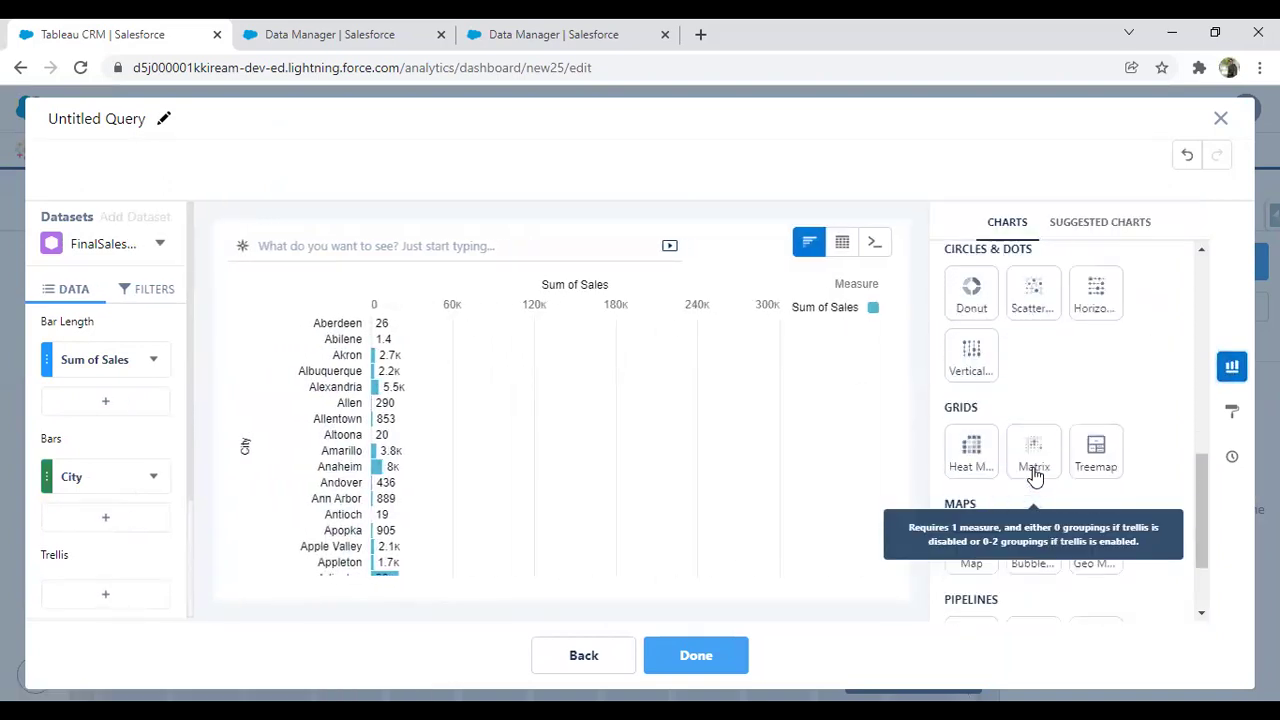
click(1045, 435)
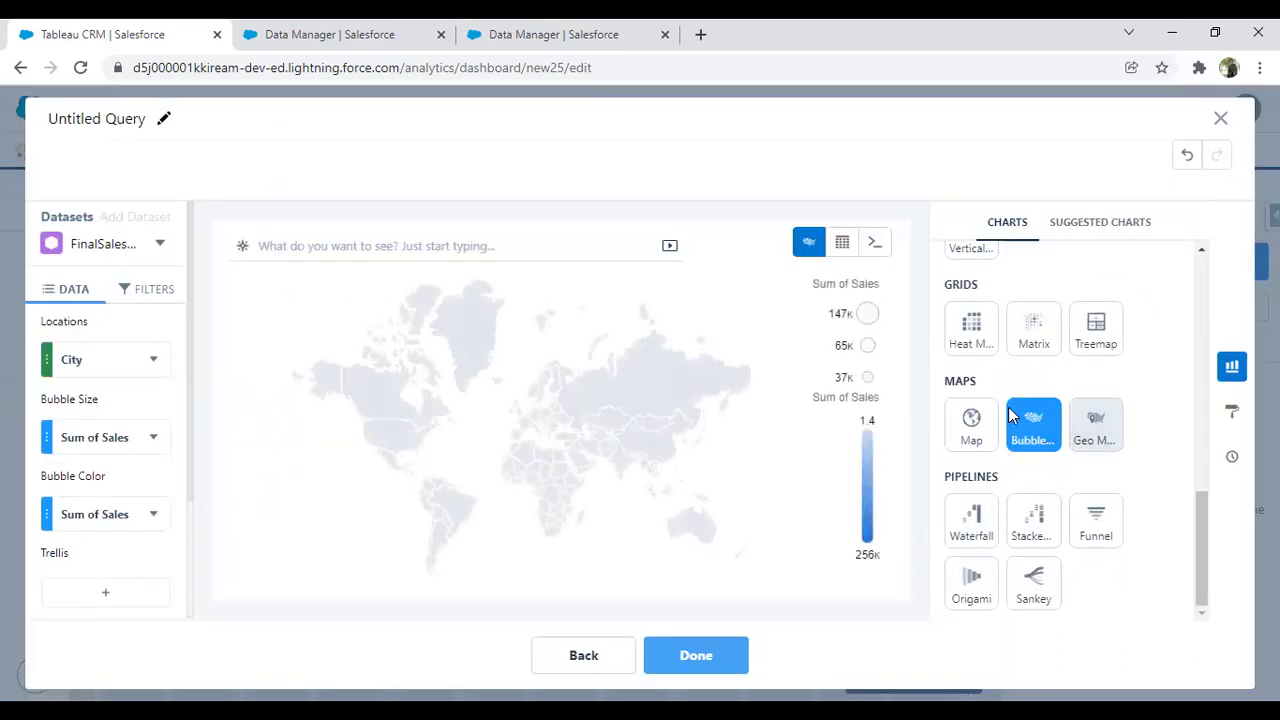
Set the bubble map's map type to US States in its formatting options
click(1231, 414)
scroll(1100, 416, down, 4)
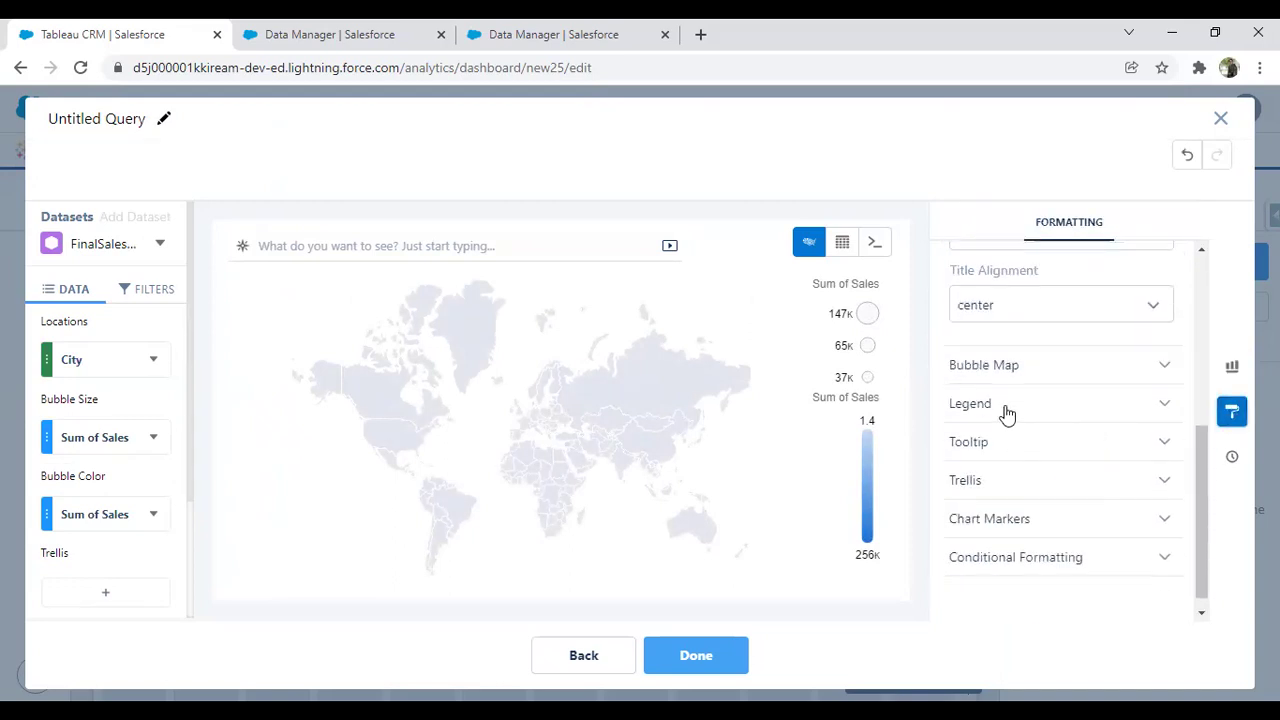
click(989, 368)
click(994, 445)
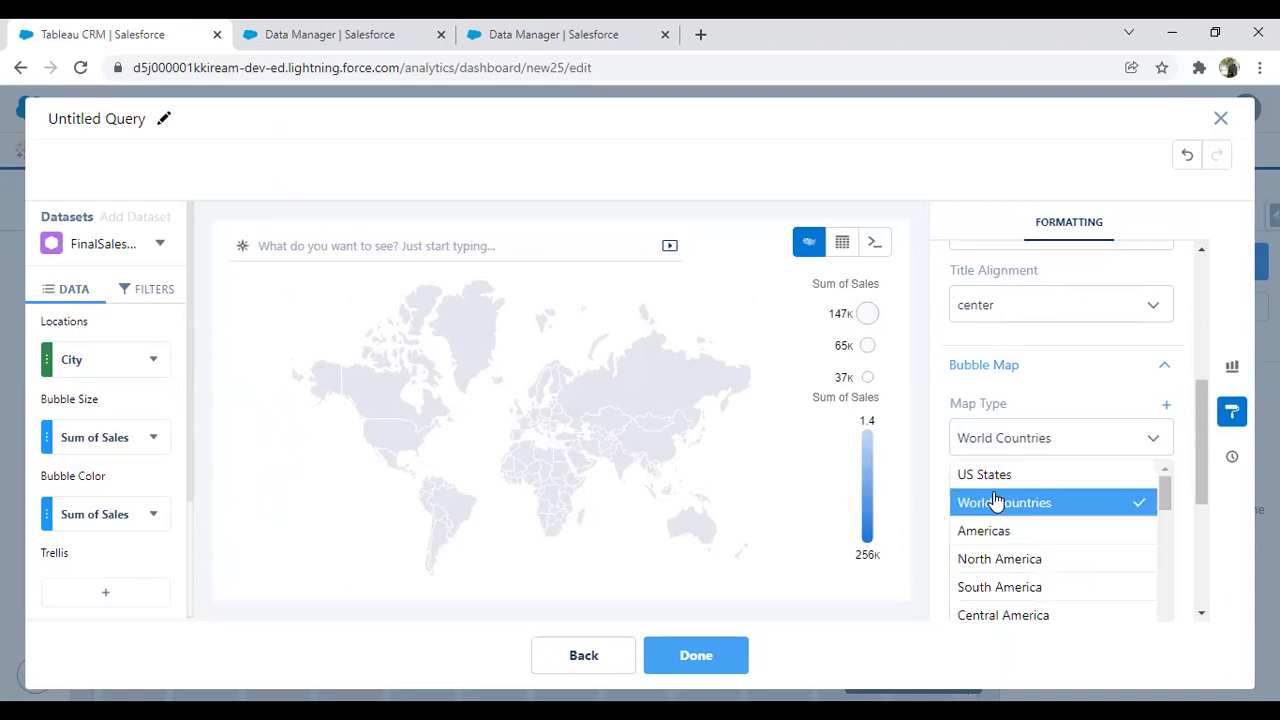
click(995, 476)
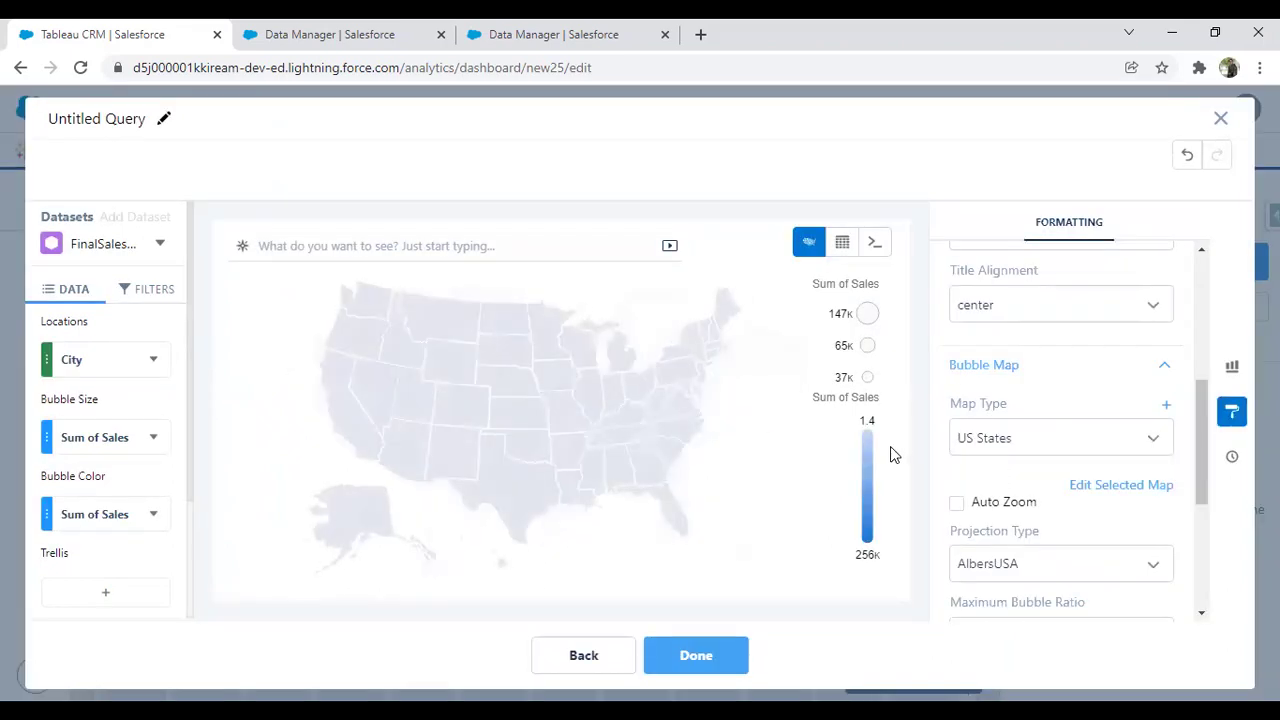
Try Auto Zoom on the US States map, turn it off again and browse the available map types
click(957, 504)
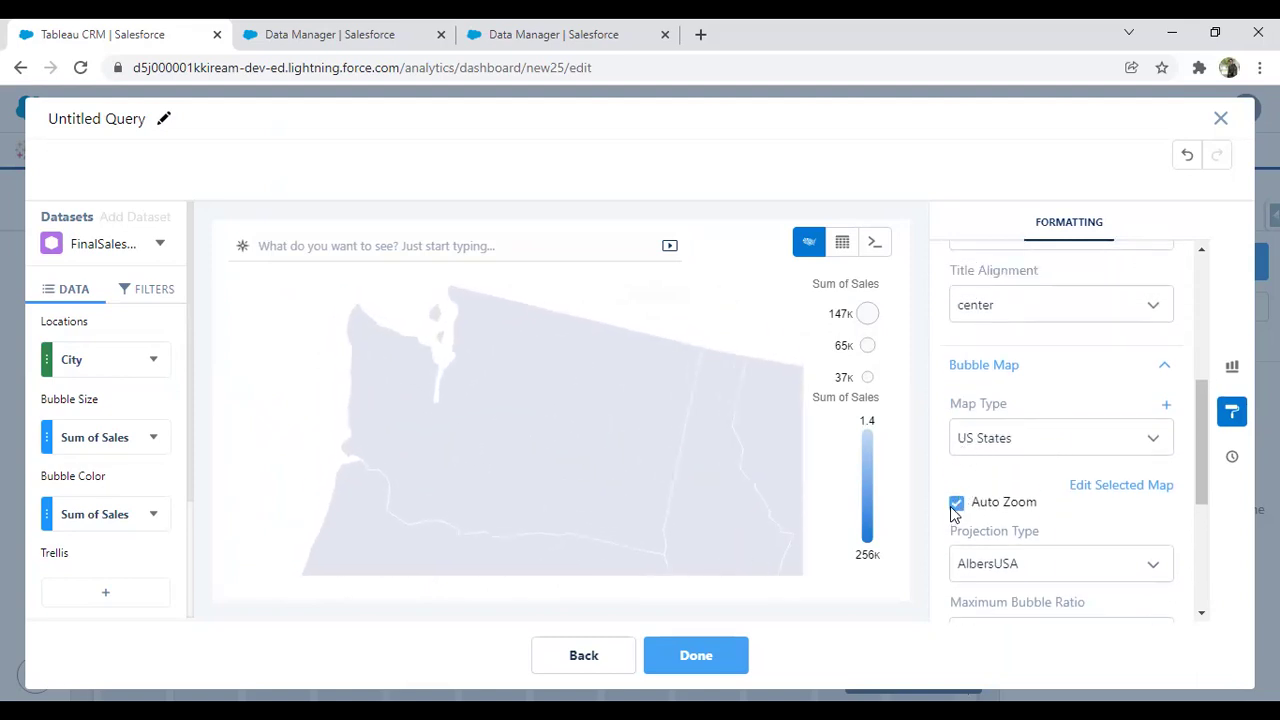
click(956, 504)
click(1025, 447)
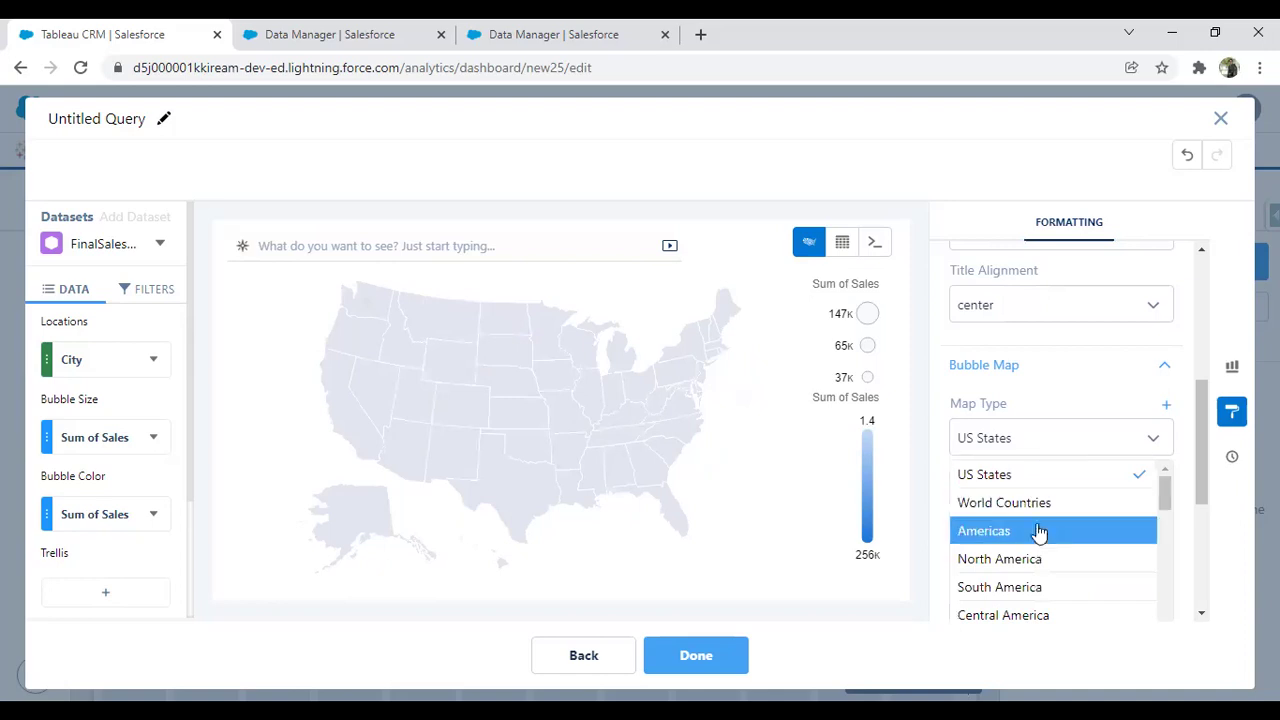
mouse_move(1166, 494)
mouse_down()
mouse_move(1160, 565)
mouse_move(1165, 472)
mouse_up()
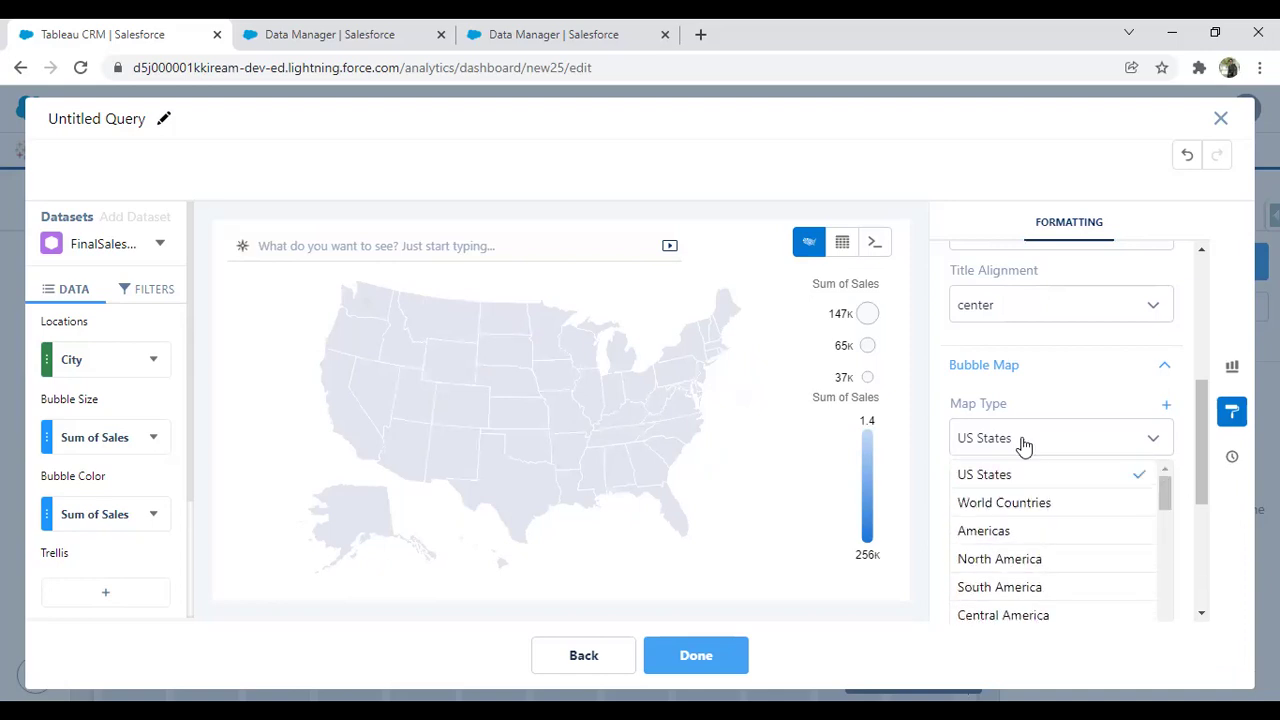
Change the map's location grouping to State and inspect the sales bubbles on the map
click(130, 368)
scroll(300, 585, down, 2)
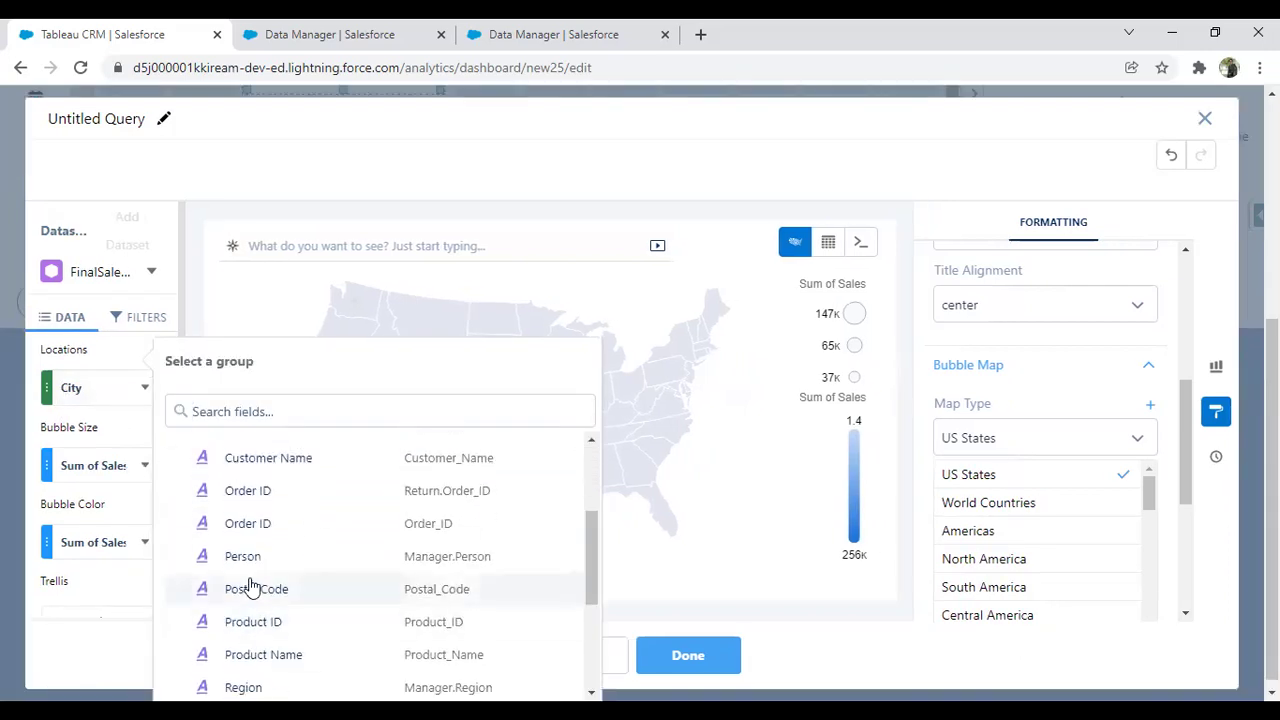
scroll(270, 600, down, 3)
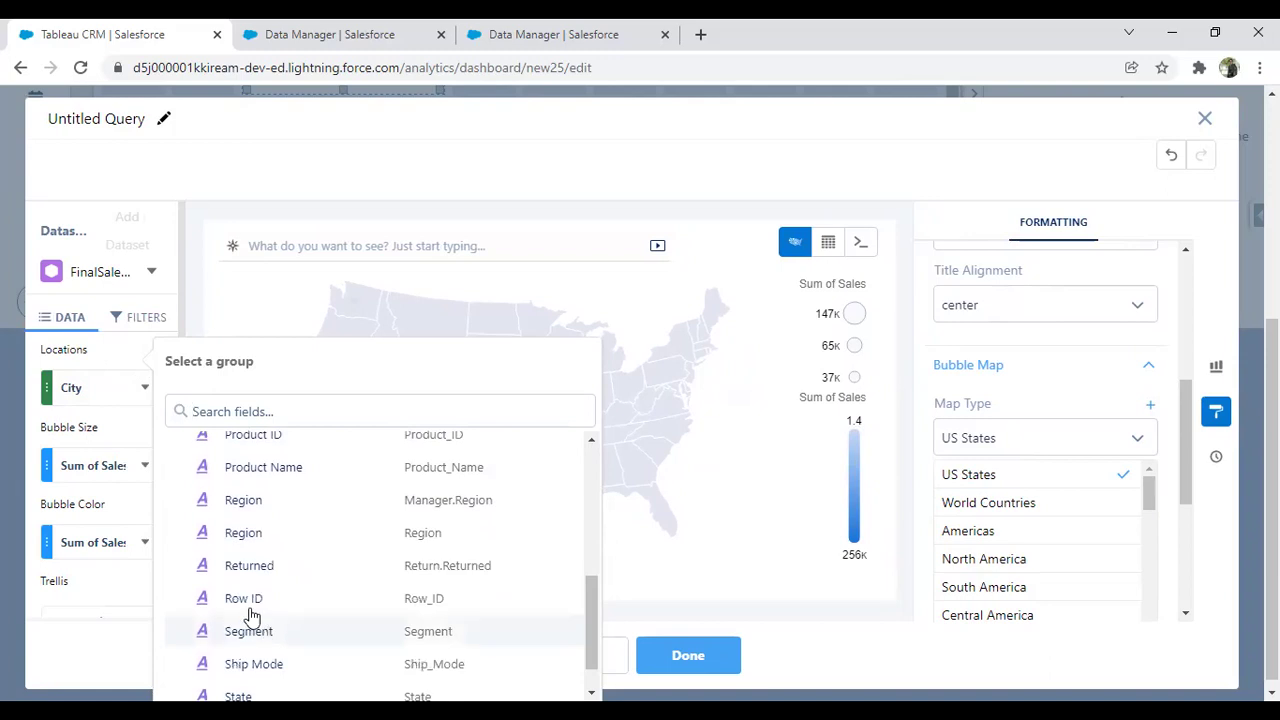
click(300, 697)
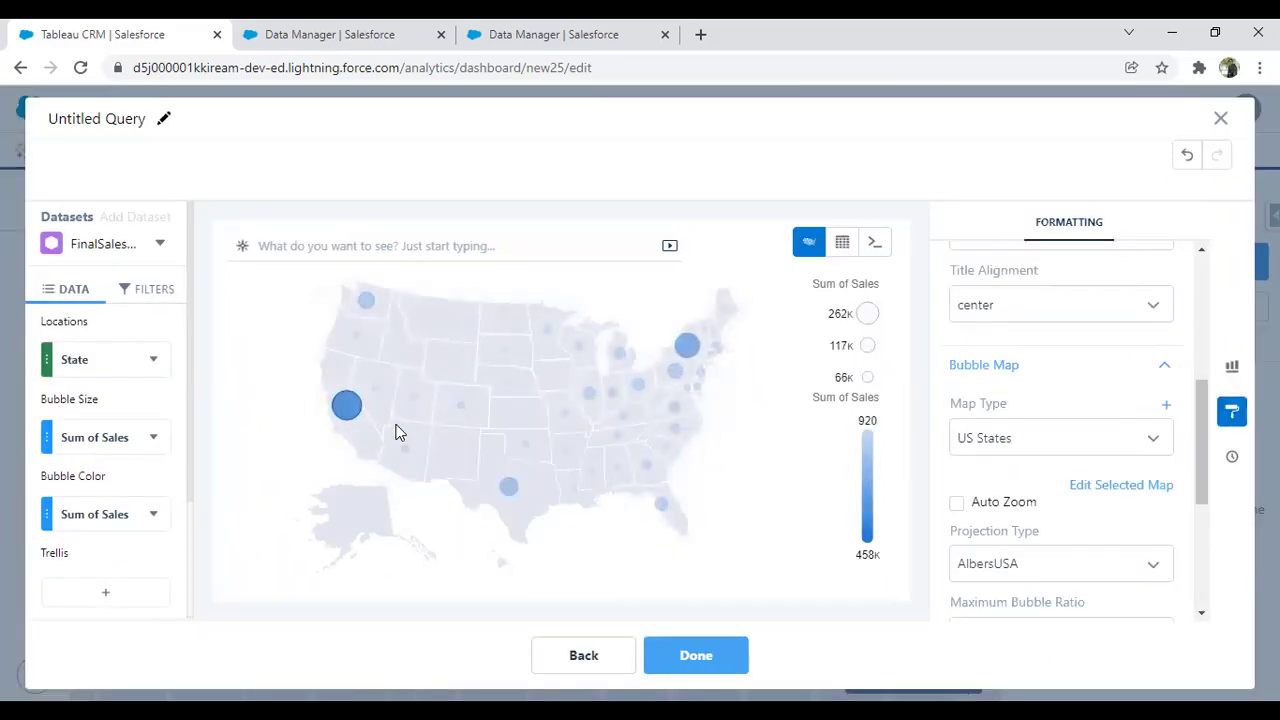
mouse_move(358, 414)
mouse_move(686, 358)
Try conditional formatting of the bubble map by State
drag(1215, 452, 1186, 557)
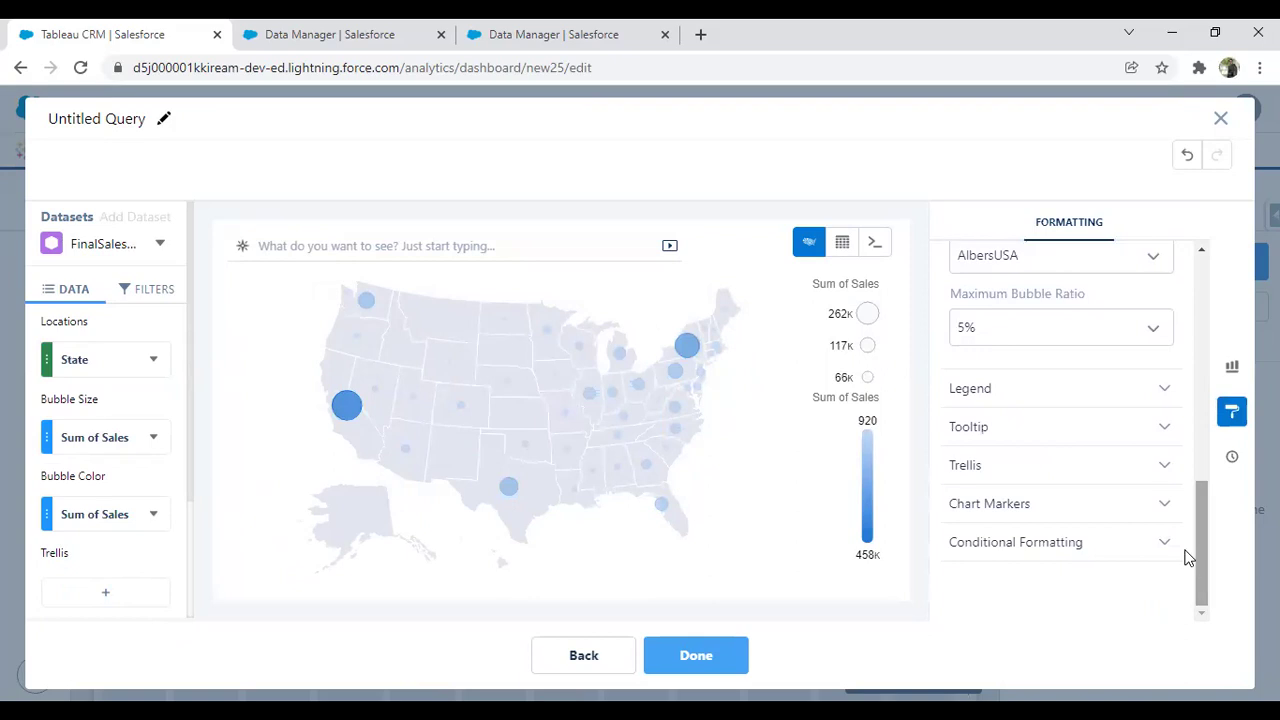
click(1087, 545)
scroll(1130, 470, down, 2)
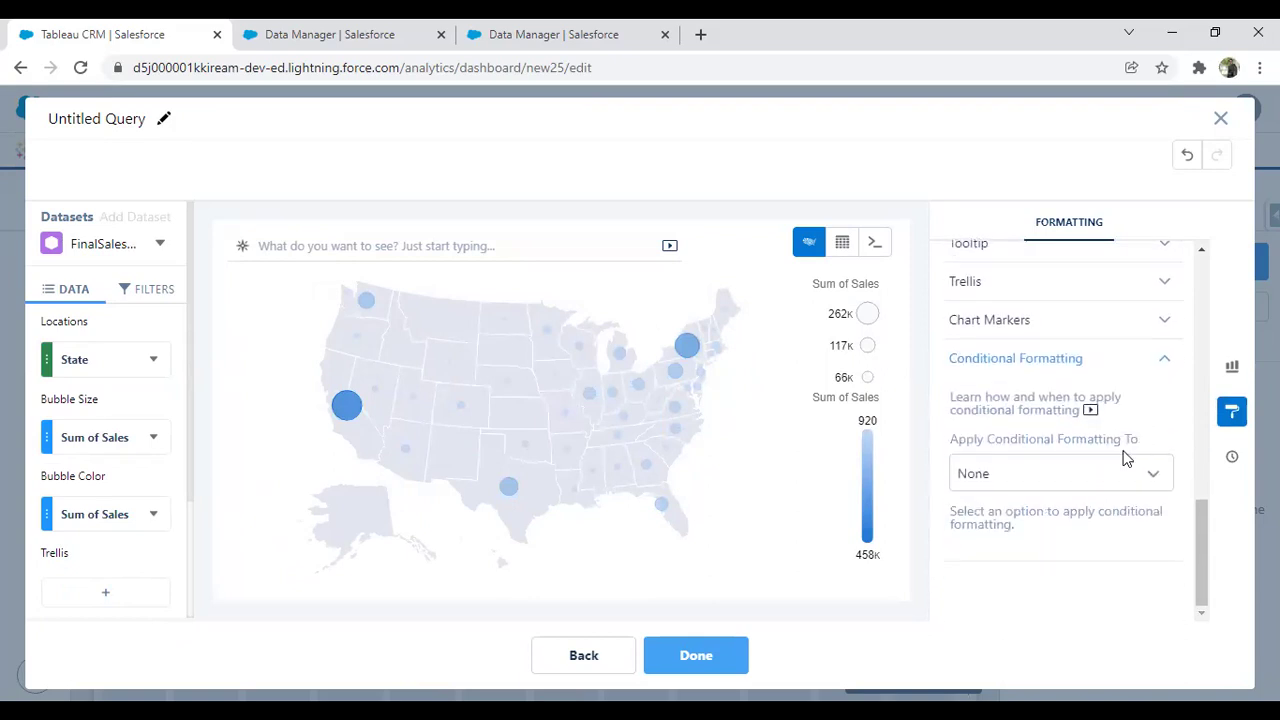
click(1008, 478)
scroll(1172, 500, down, 1)
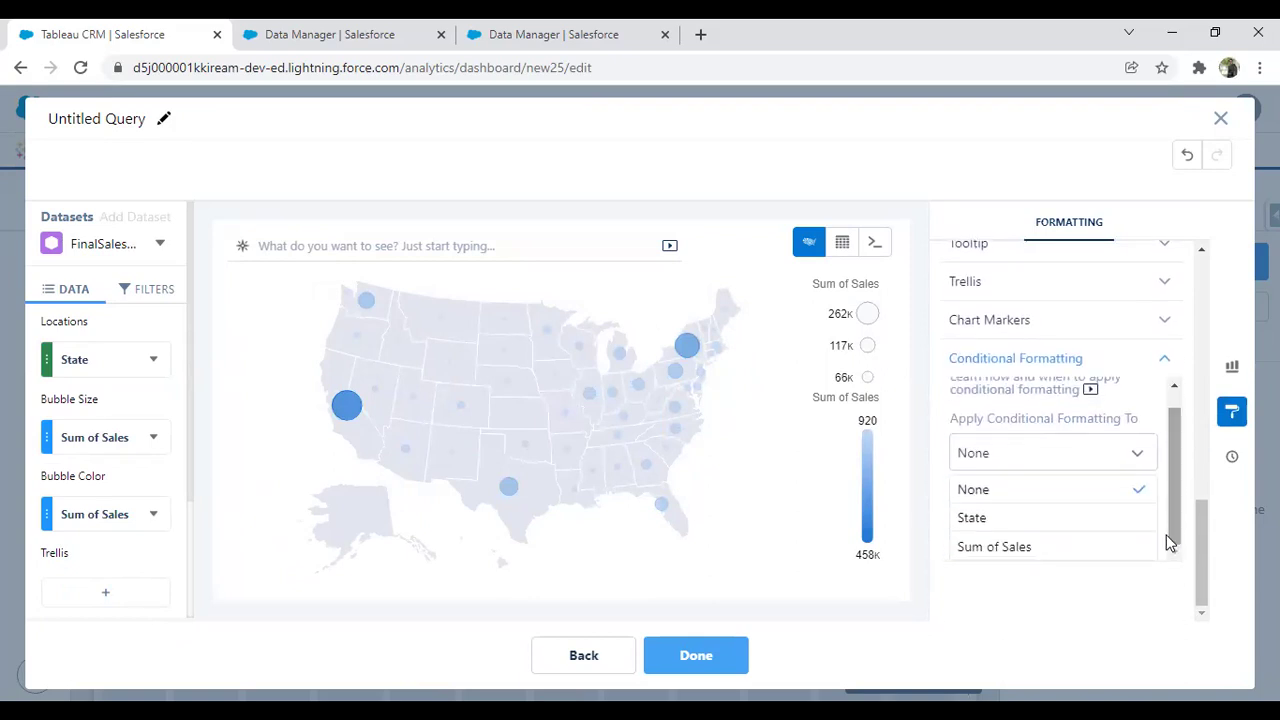
click(1023, 522)
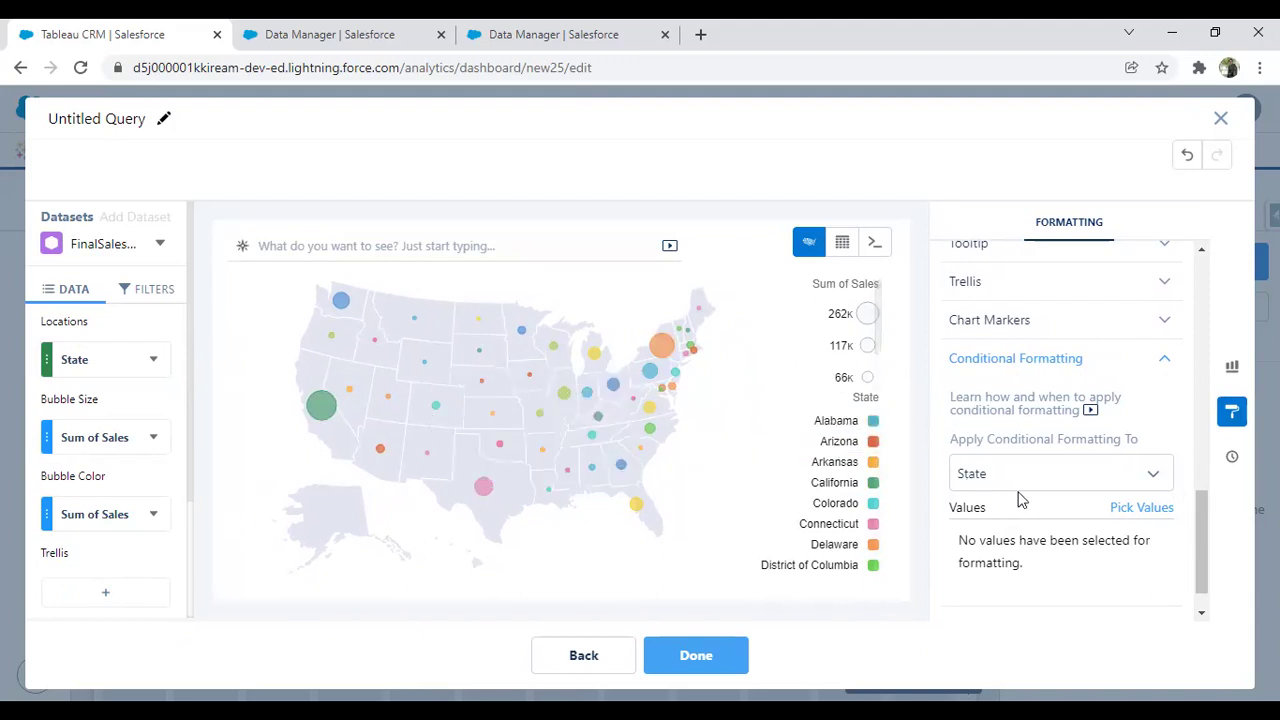
Apply the bubble map's conditional formatting to Sum of Sales with the Gradient coloring method
click(1078, 468)
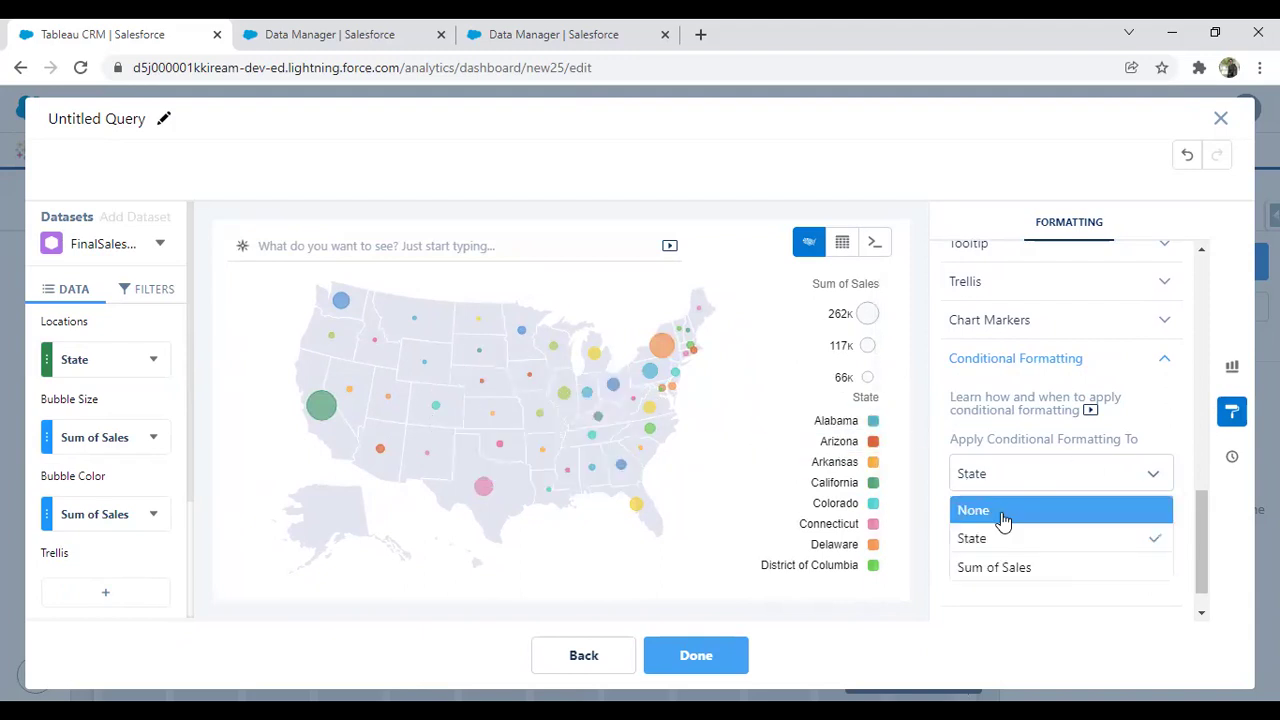
click(990, 566)
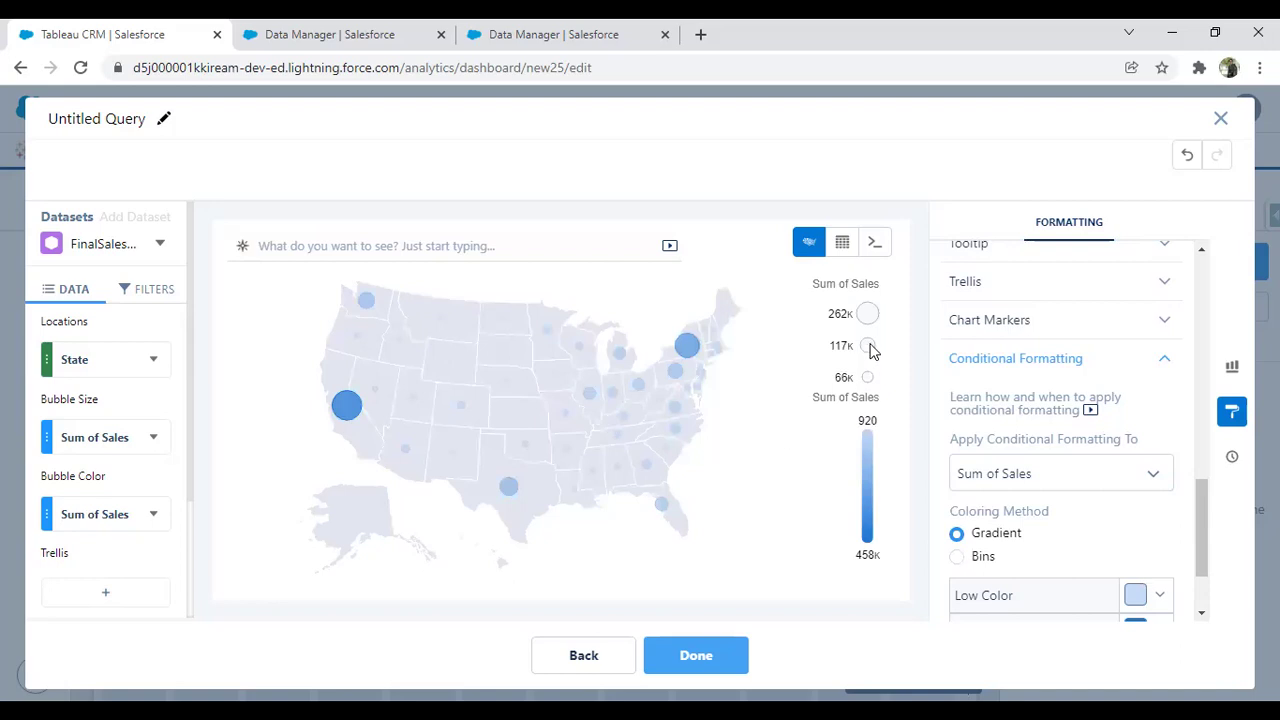
drag(1201, 506, 1201, 549)
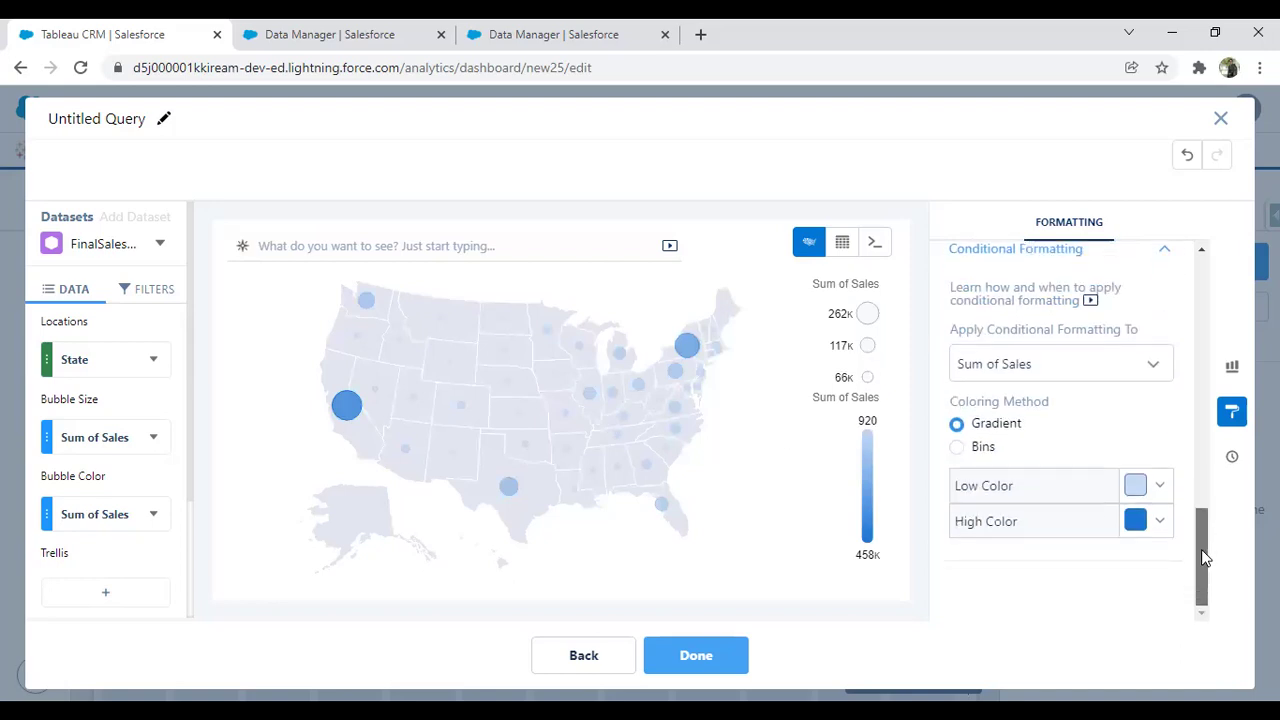
Try the Bins coloring method on the bubble map and return to Gradient
click(957, 450)
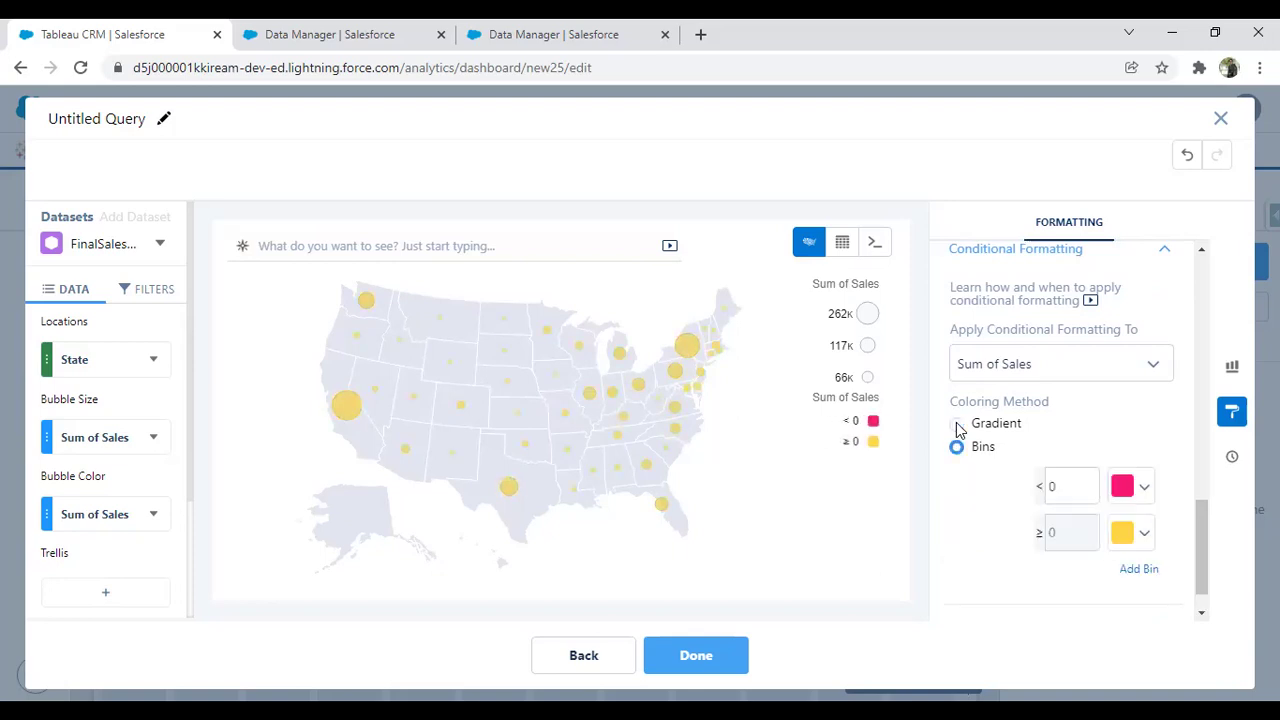
click(957, 426)
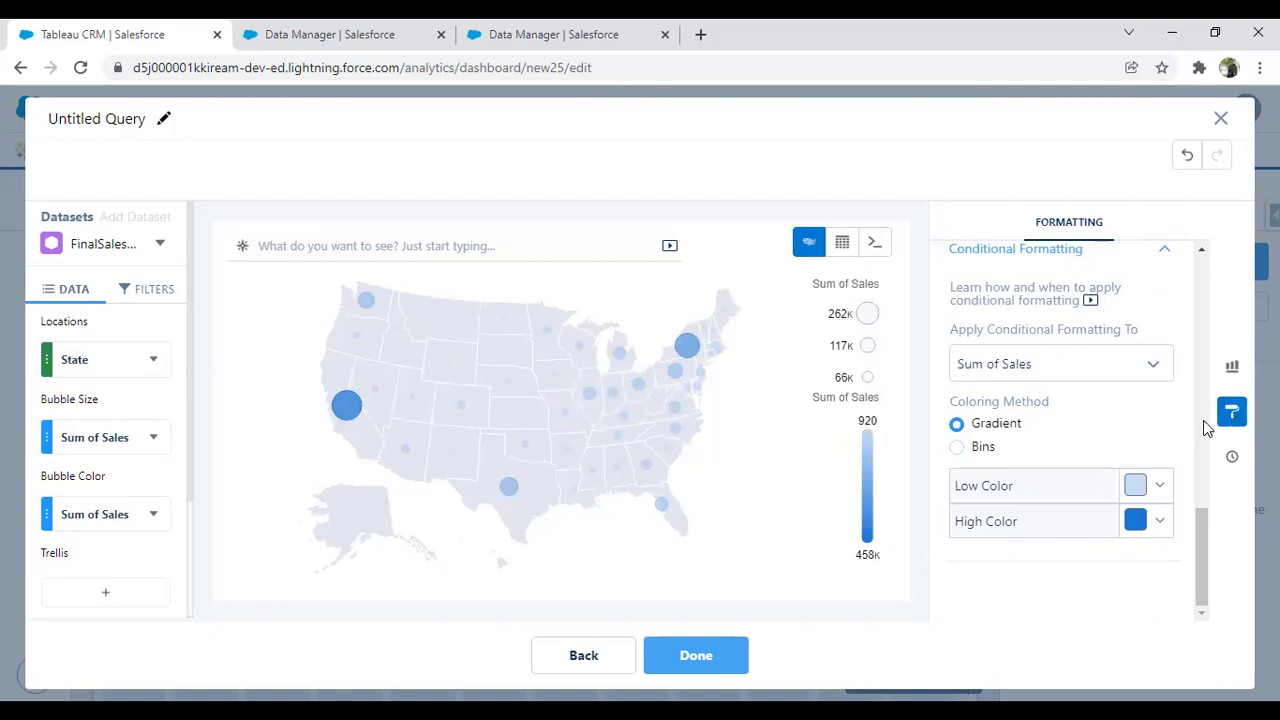
click(1232, 411)
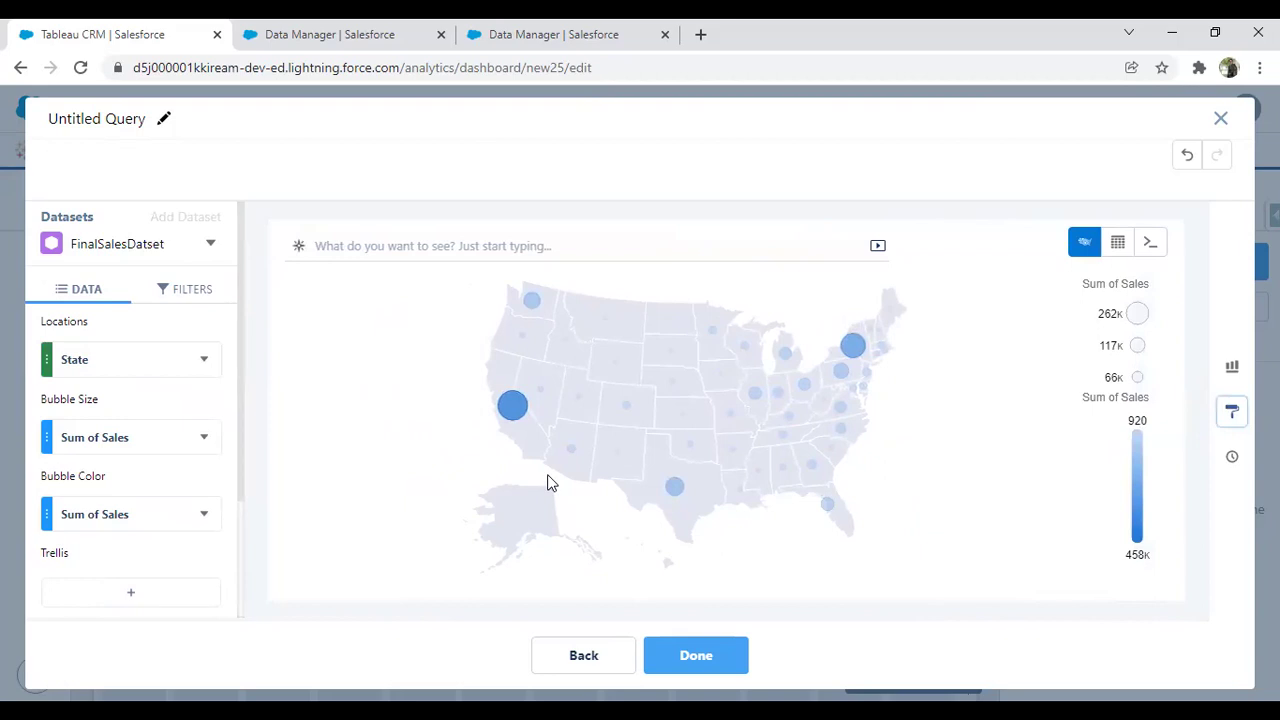
Finish the map query and size the bubble map widget on the dashboard to about seven columns by six rows
click(696, 655)
drag(452, 467, 572, 559)
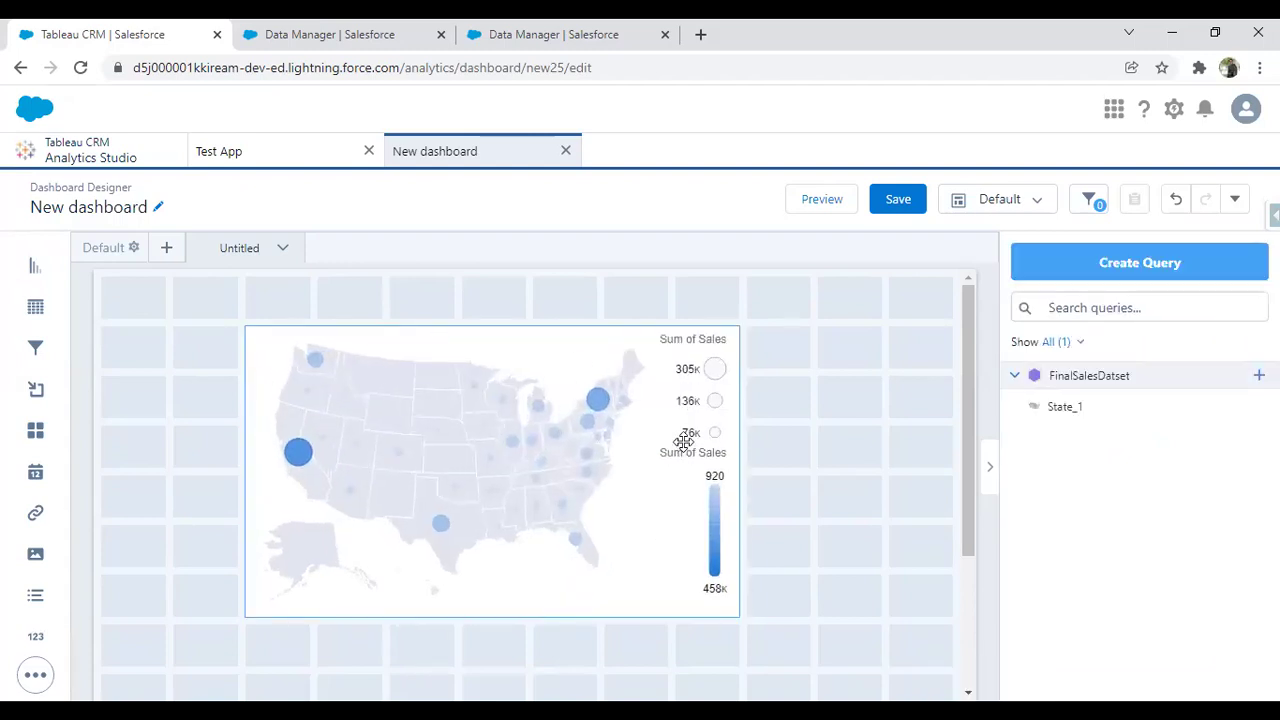
Hide the bubble map widget's legend and move the widget to the rightmost columns of the dashboard grid
click(688, 438)
scroll(1210, 475, down, 3)
scroll(1210, 481, down, 4)
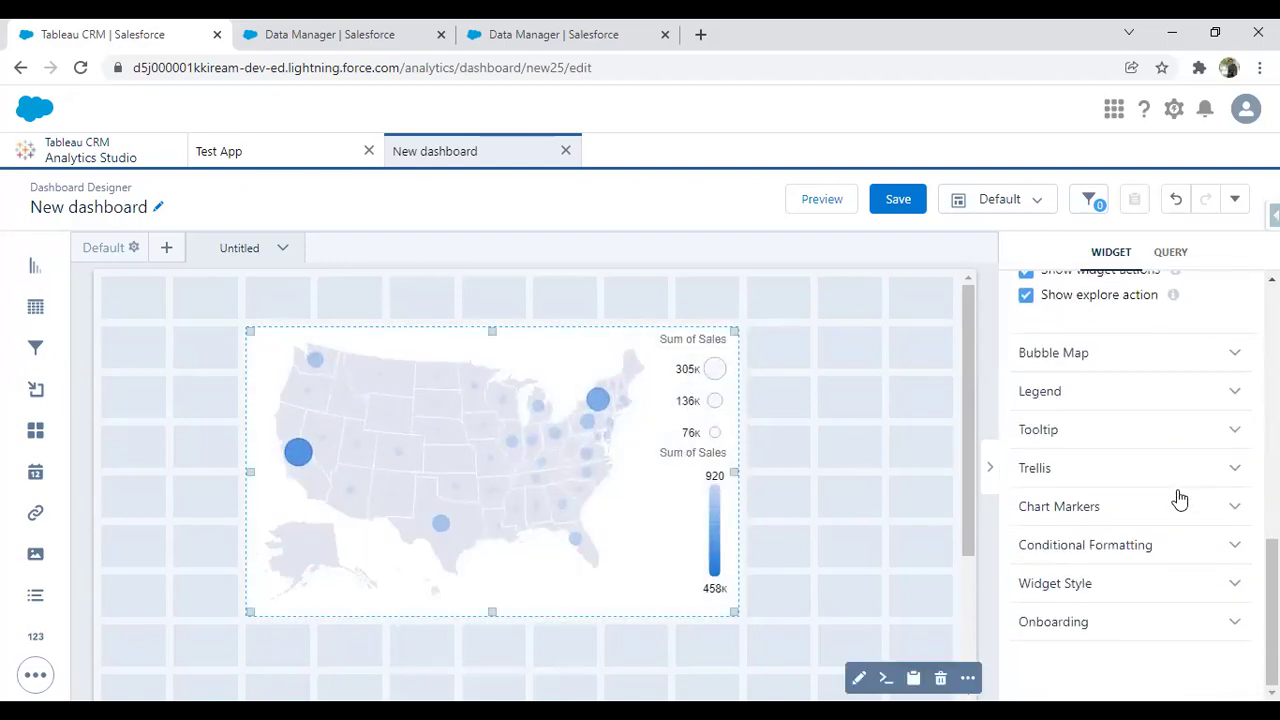
click(1050, 393)
click(1029, 428)
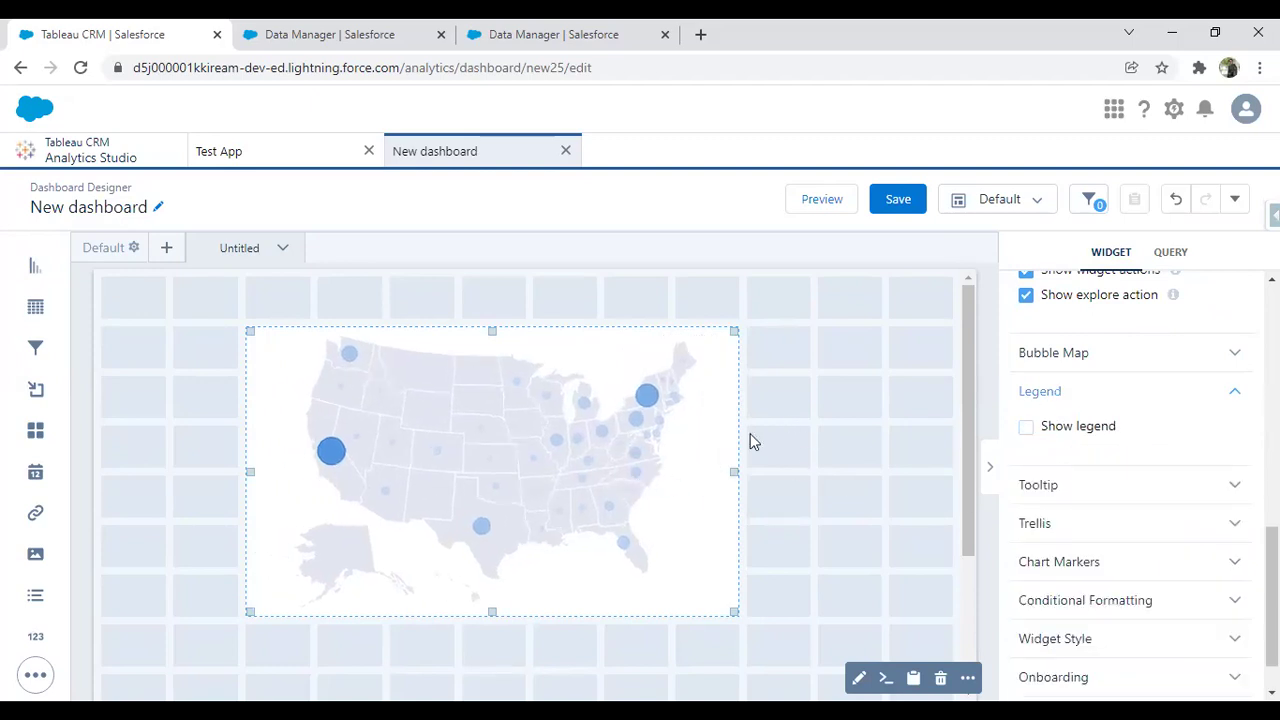
drag(434, 474, 705, 465)
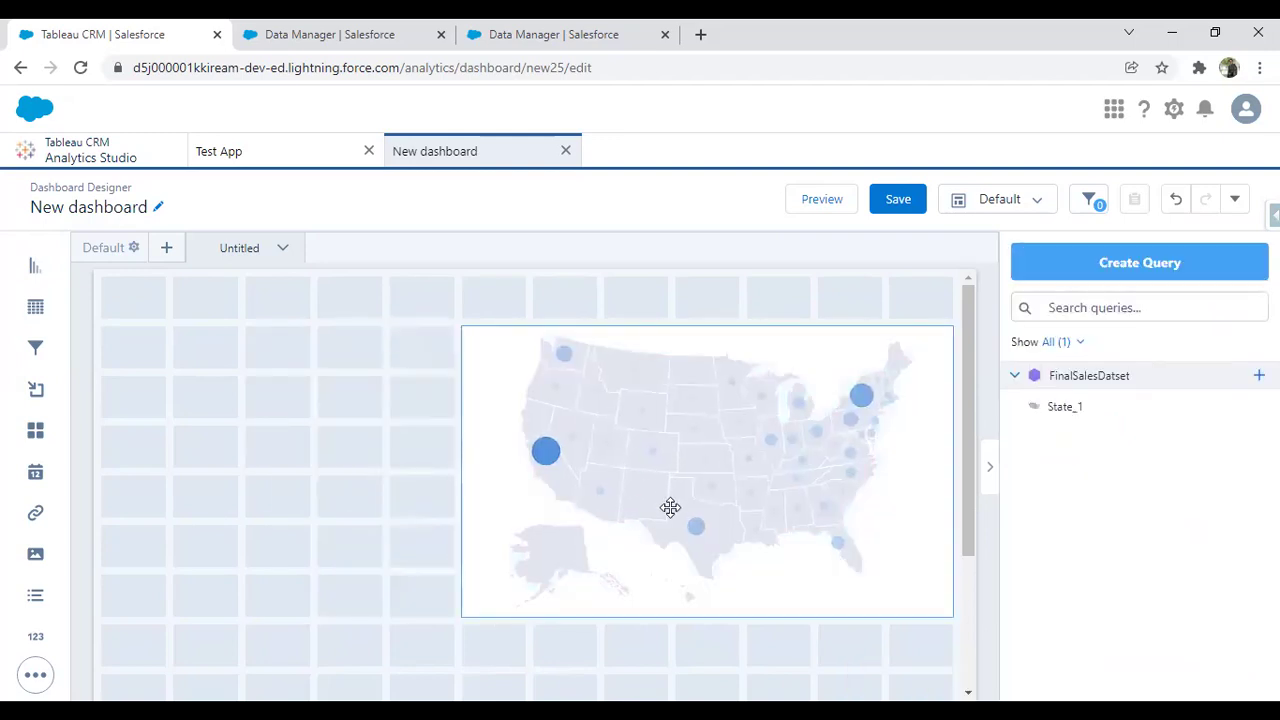
drag(696, 460, 703, 509)
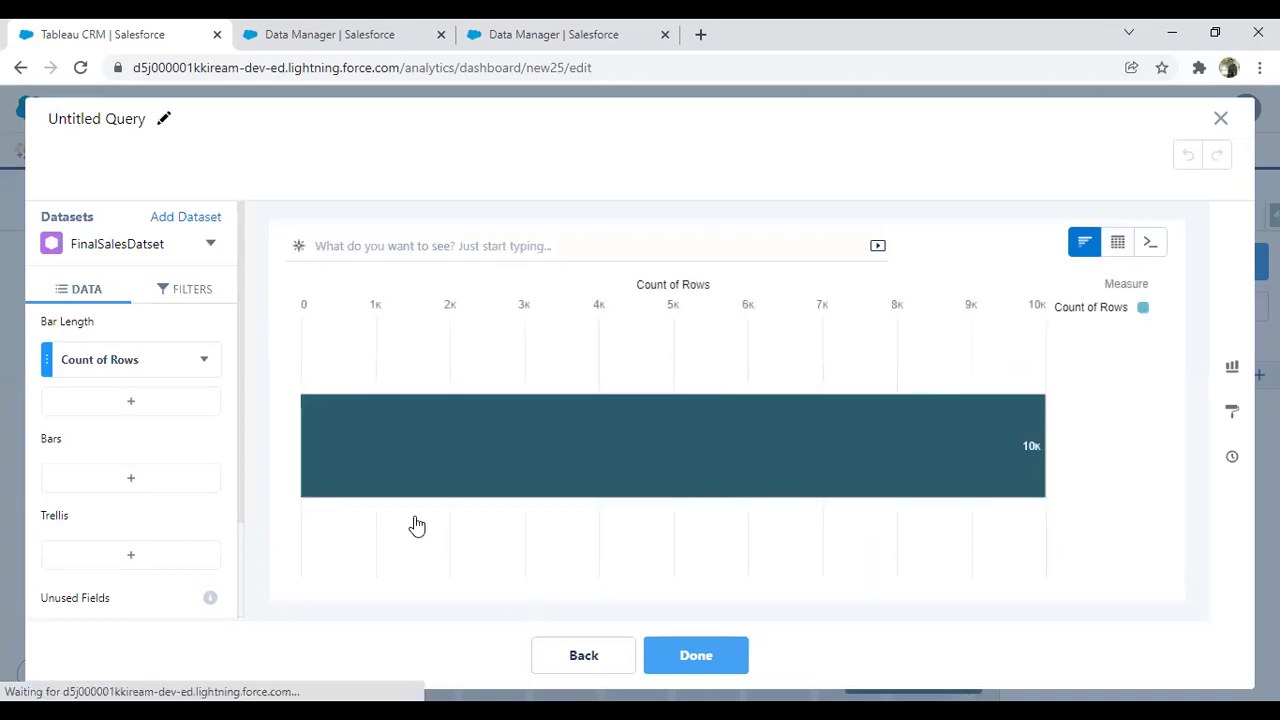
Set the new chart's bar length to Sum of Sales and group its bars by Order Date (Month)
click(127, 364)
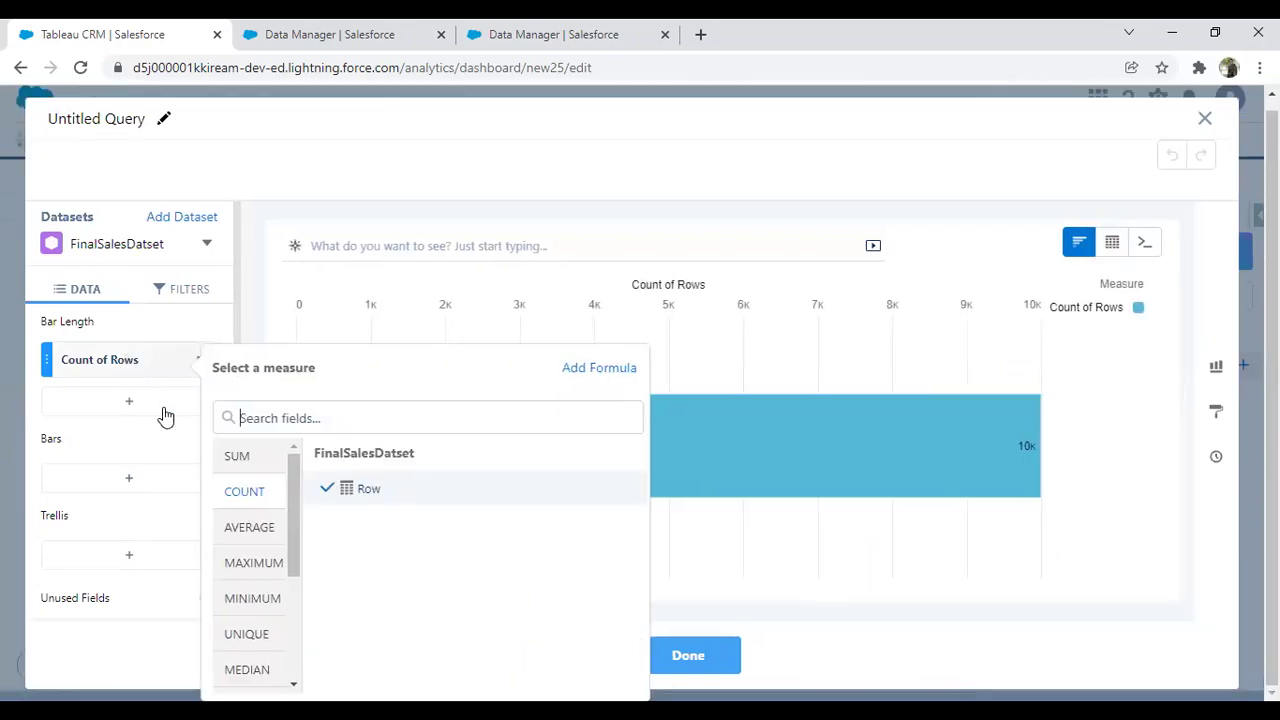
click(226, 450)
click(366, 581)
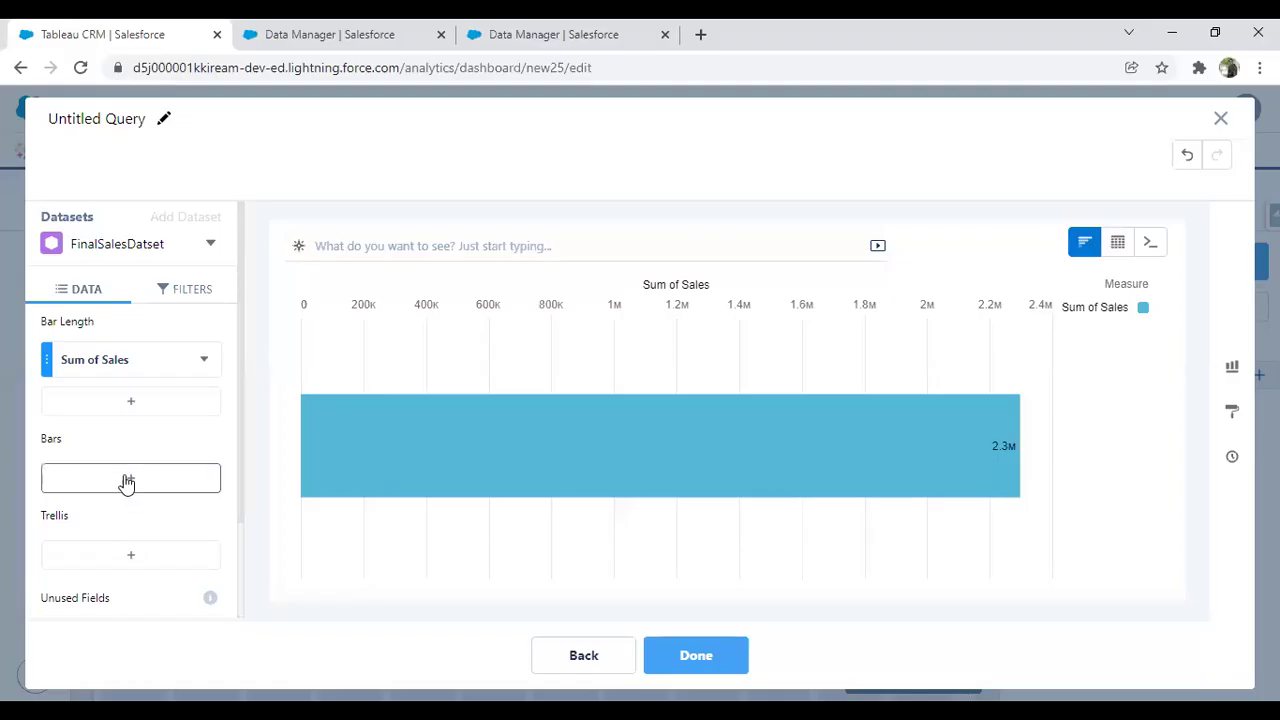
click(128, 480)
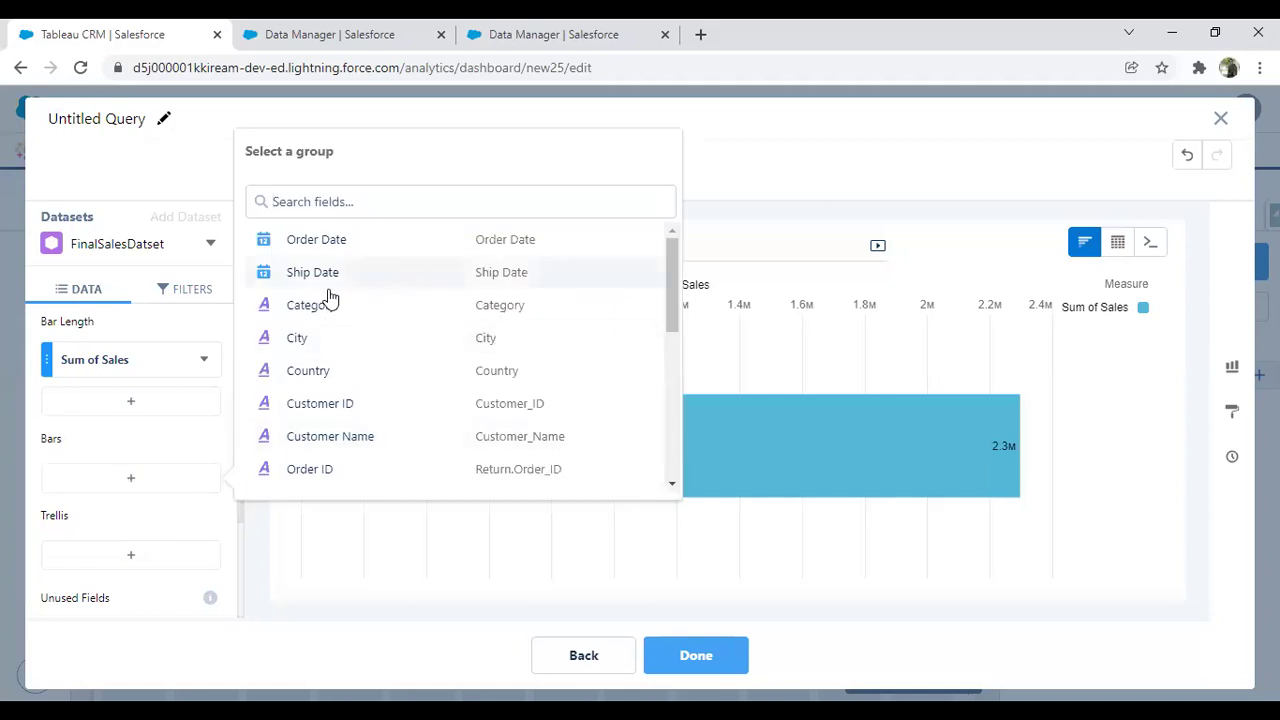
click(300, 240)
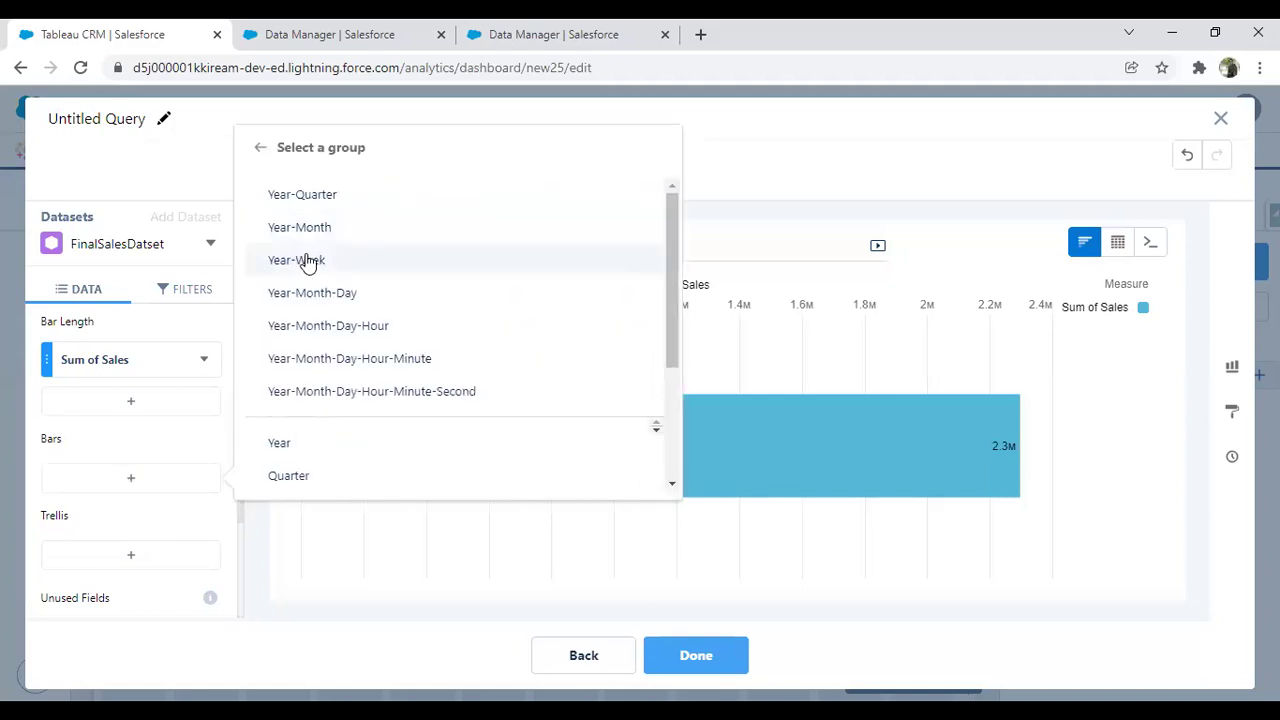
scroll(305, 360, down, 3)
click(292, 315)
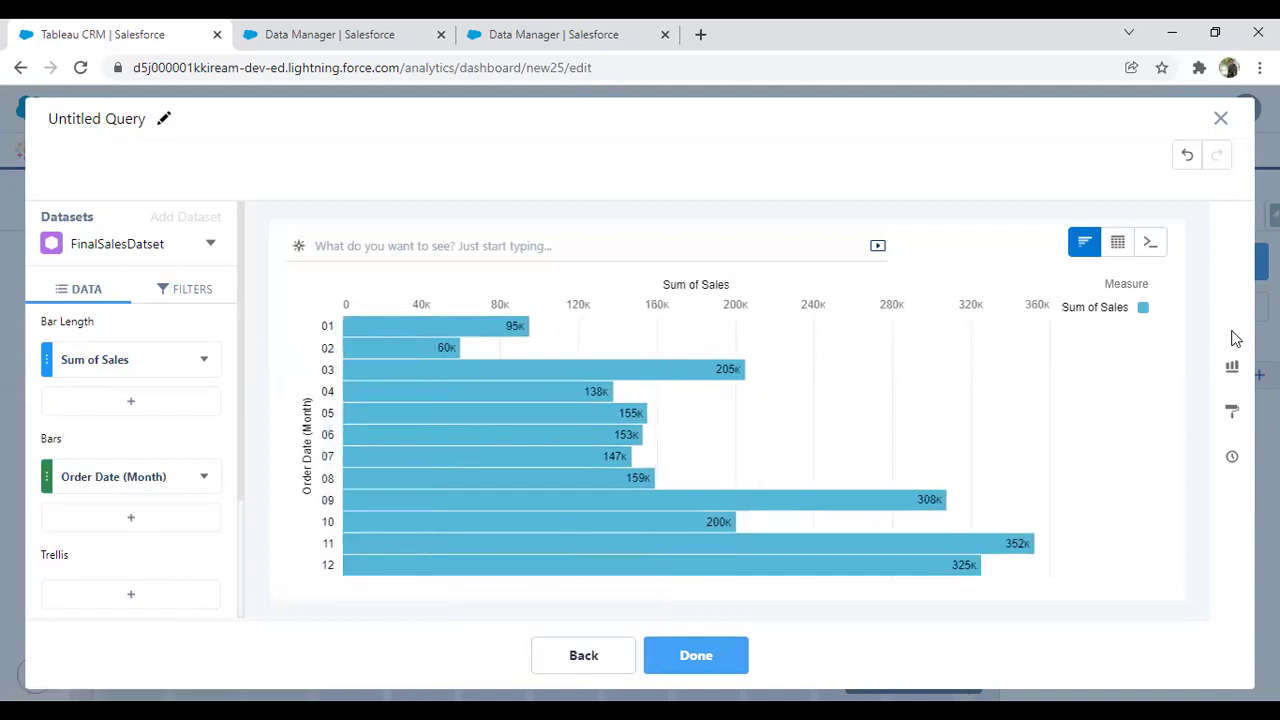
Try the Column, Timeline and Time Combo chart types for the monthly sales chart
click(1232, 366)
click(1036, 316)
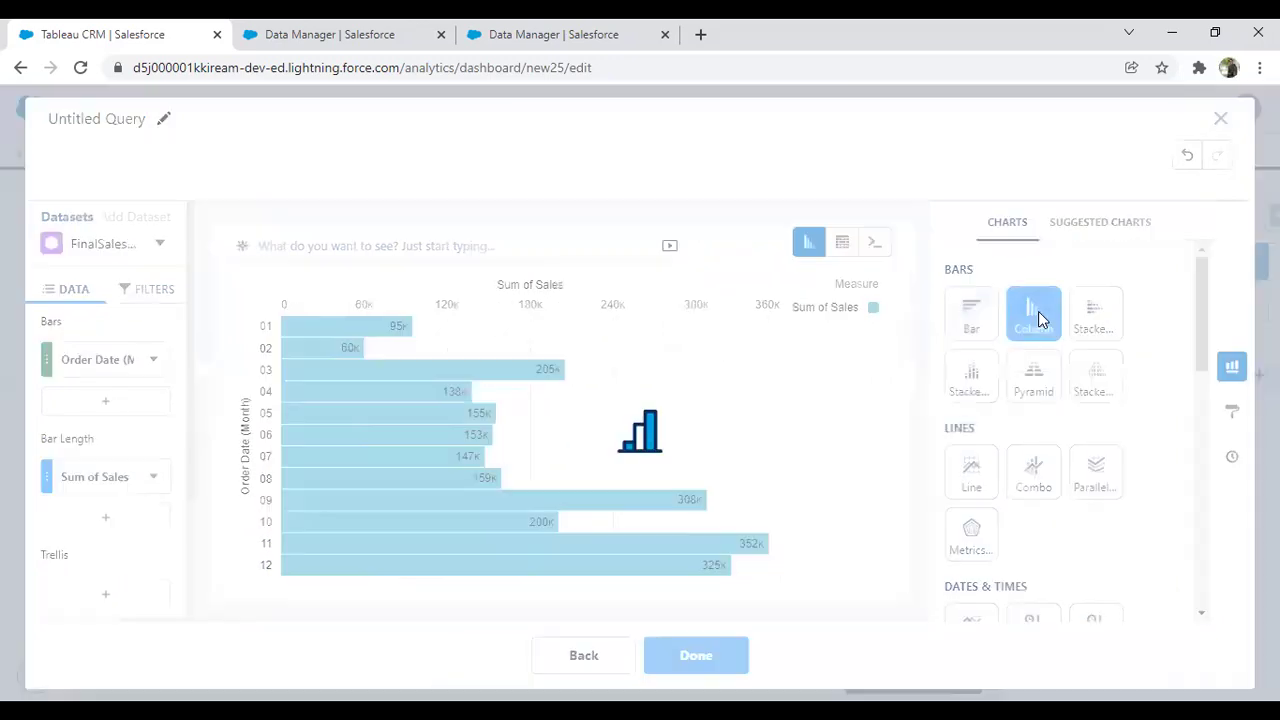
scroll(975, 548, down, 1)
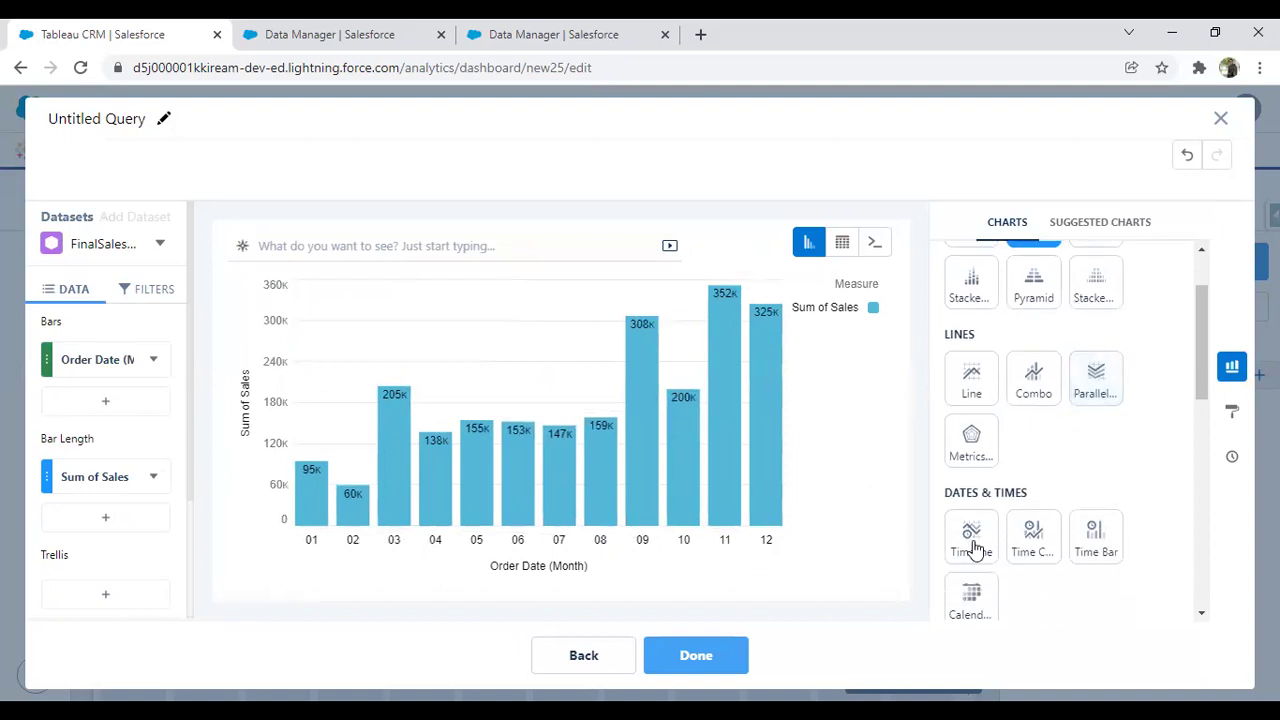
click(972, 540)
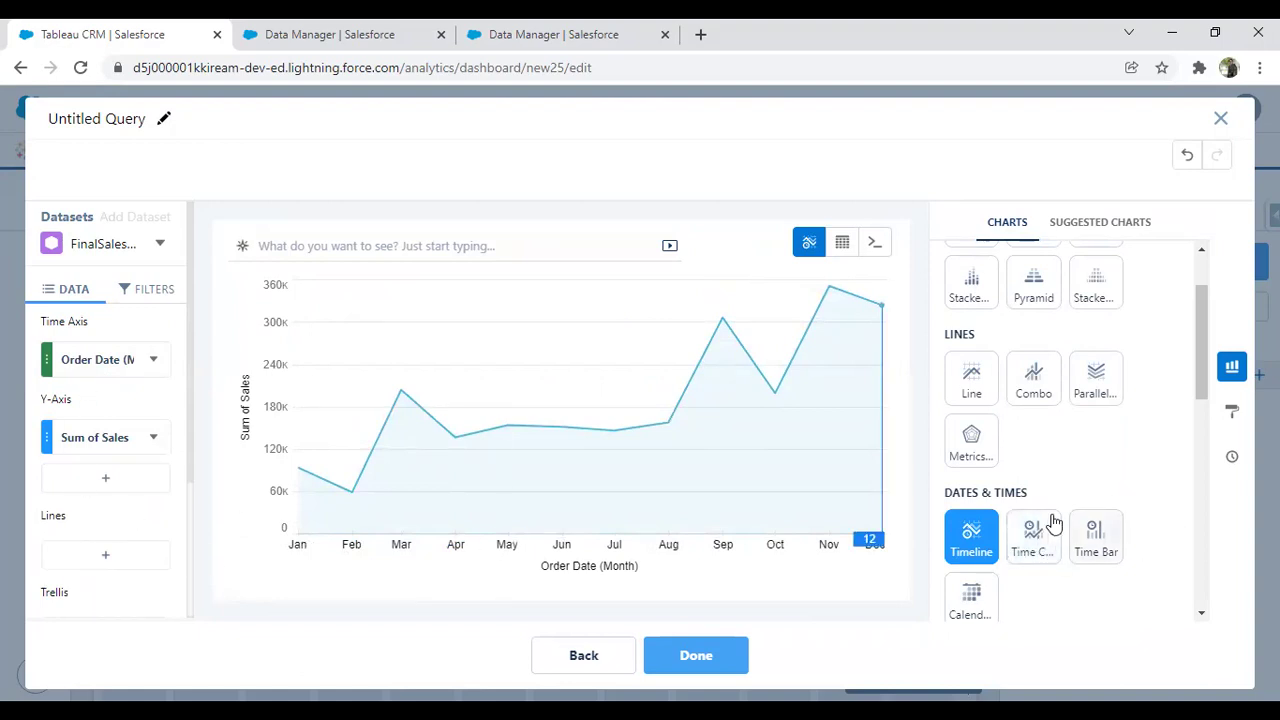
click(1033, 540)
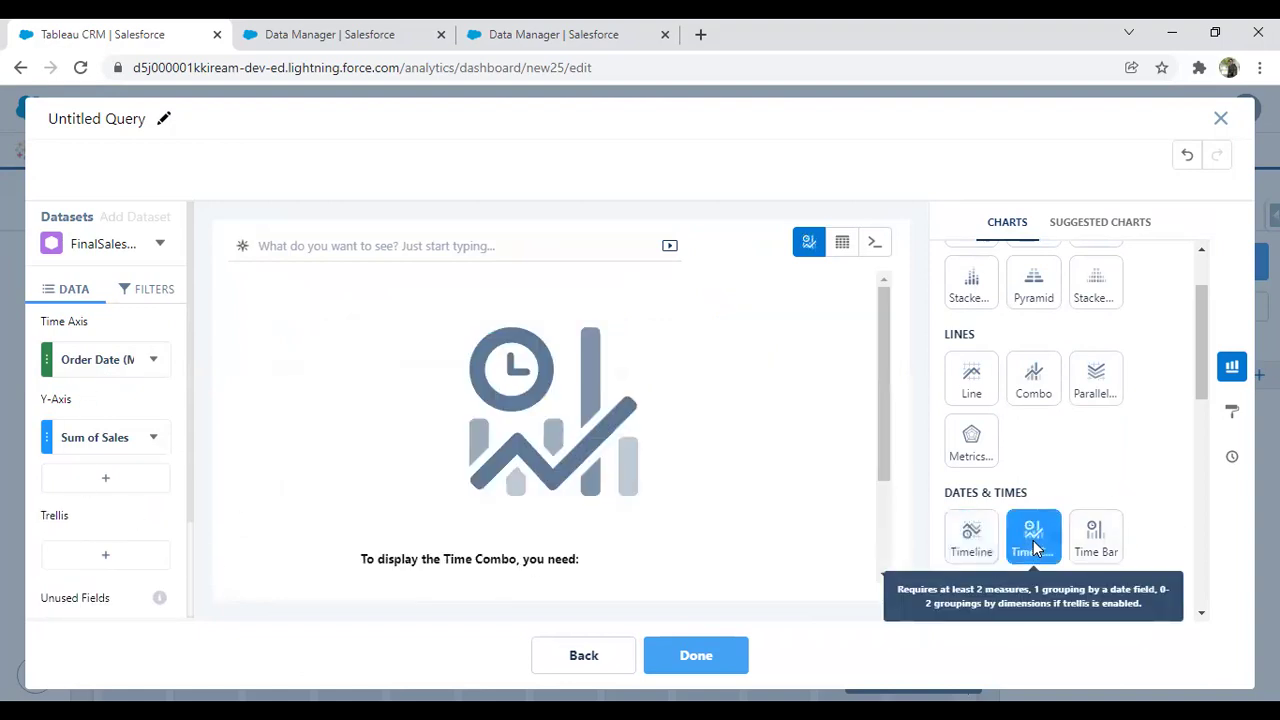
Change the monthly sales chart to a Time Bar chart and trellis it by Category
click(1097, 540)
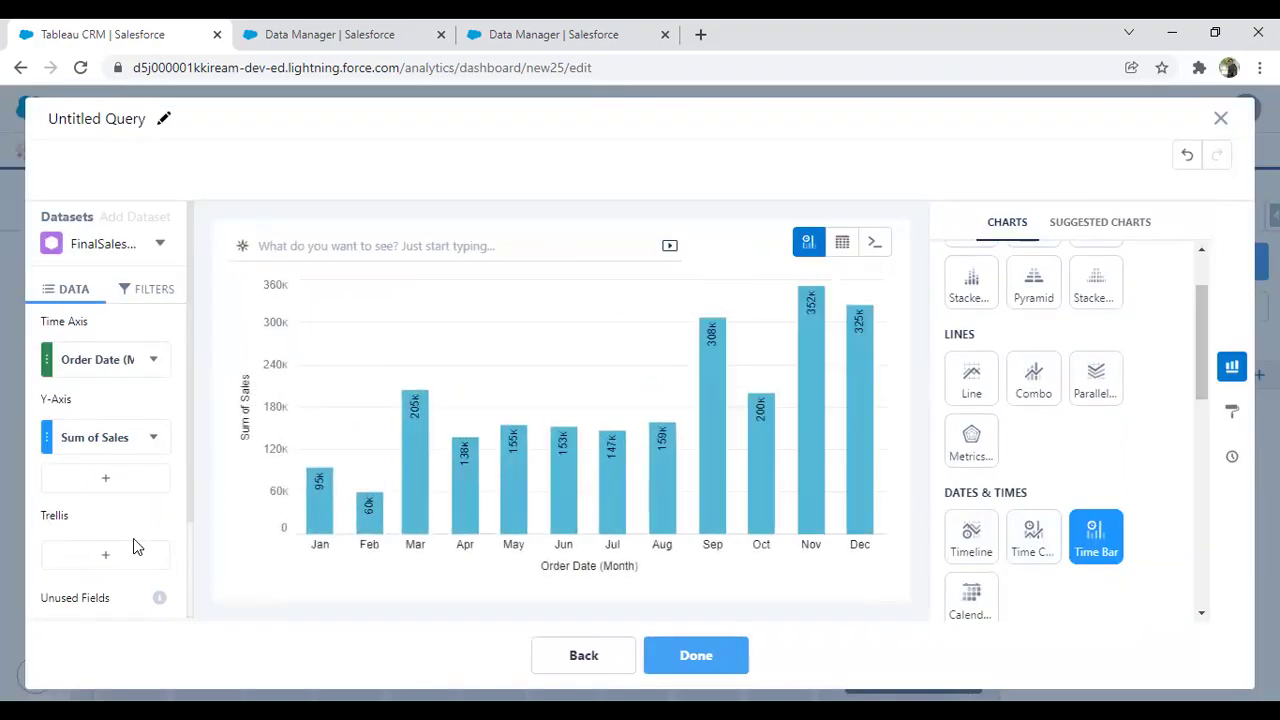
click(84, 563)
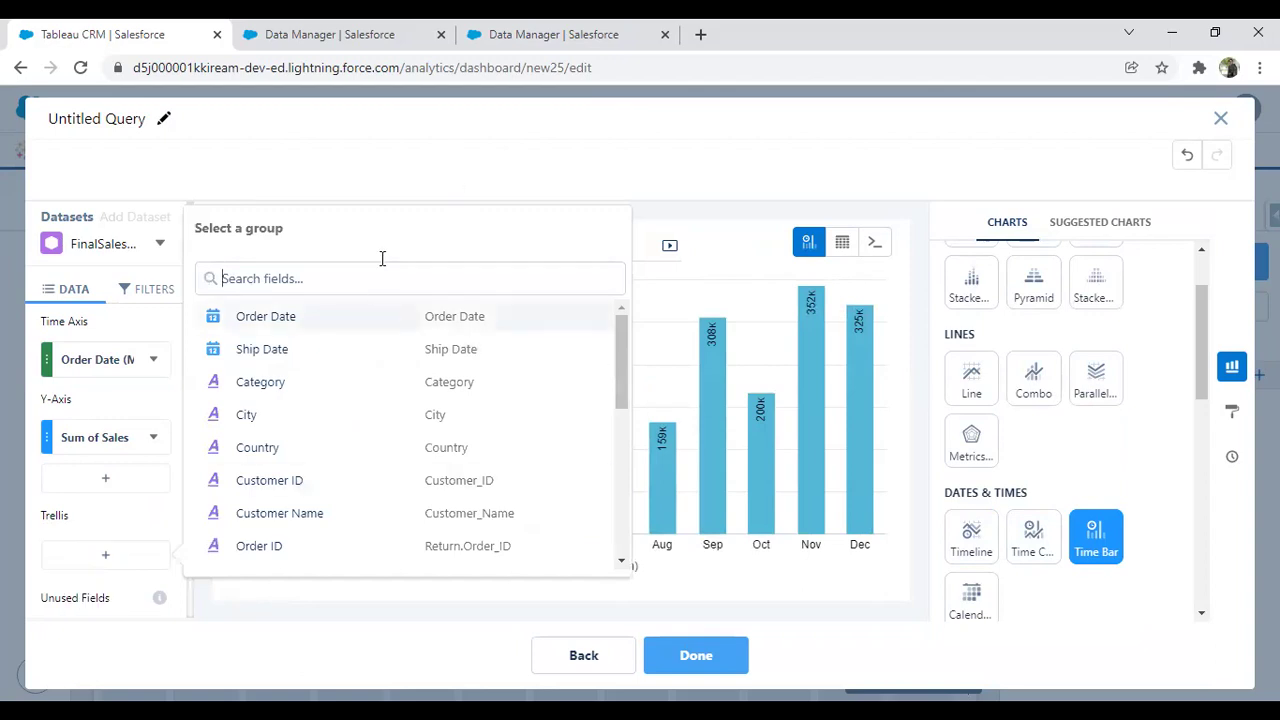
click(260, 384)
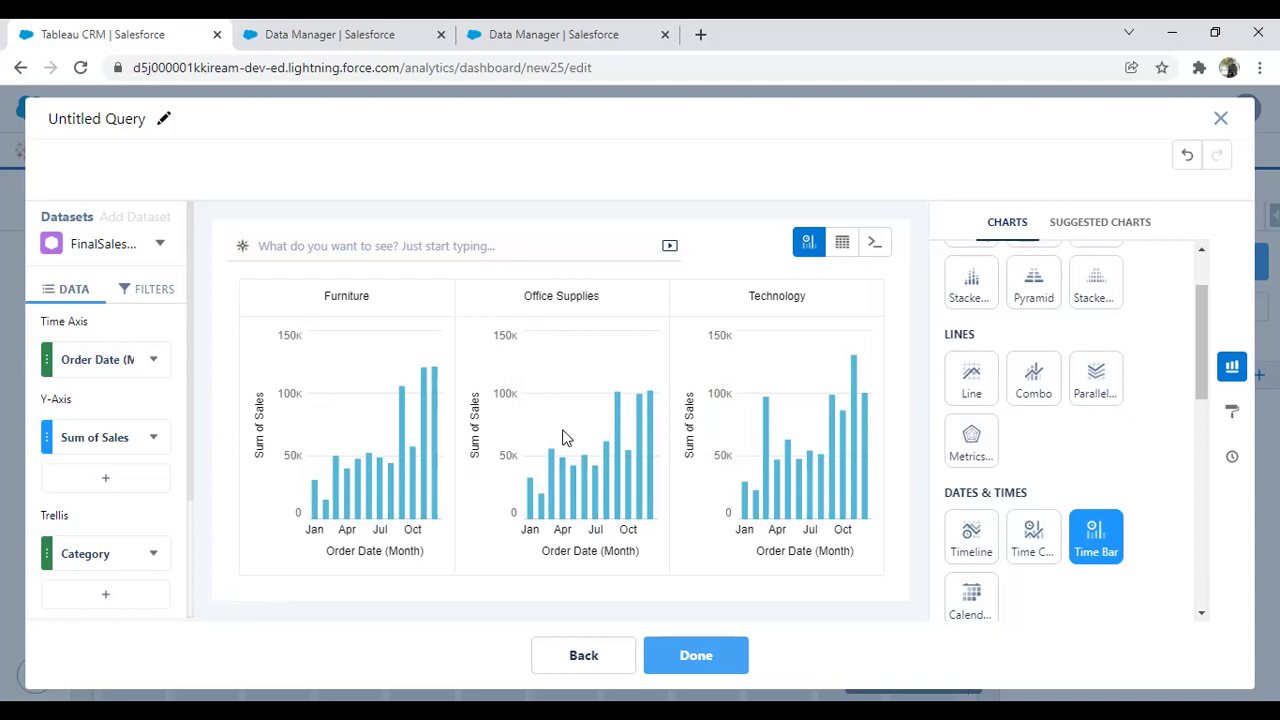
Switch to a Combo chart and move Category from the trellis to the X-axis groupings
click(1032, 382)
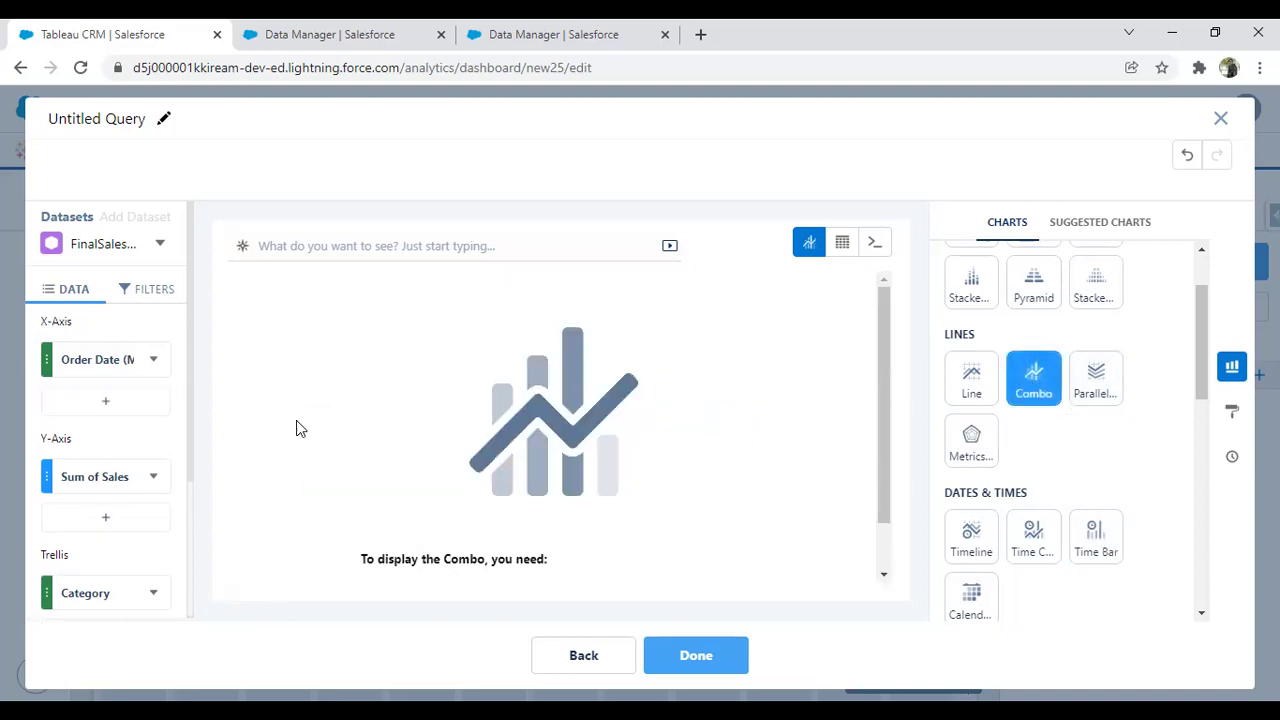
click(153, 594)
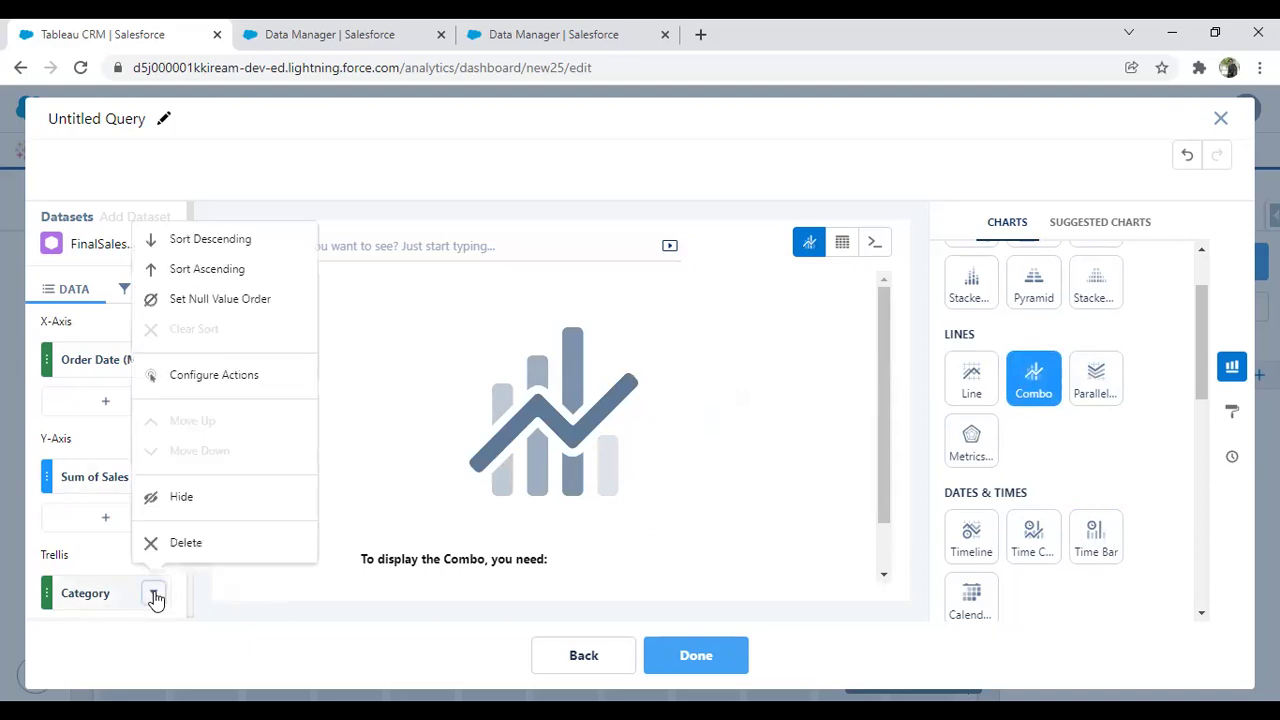
click(170, 542)
click(99, 405)
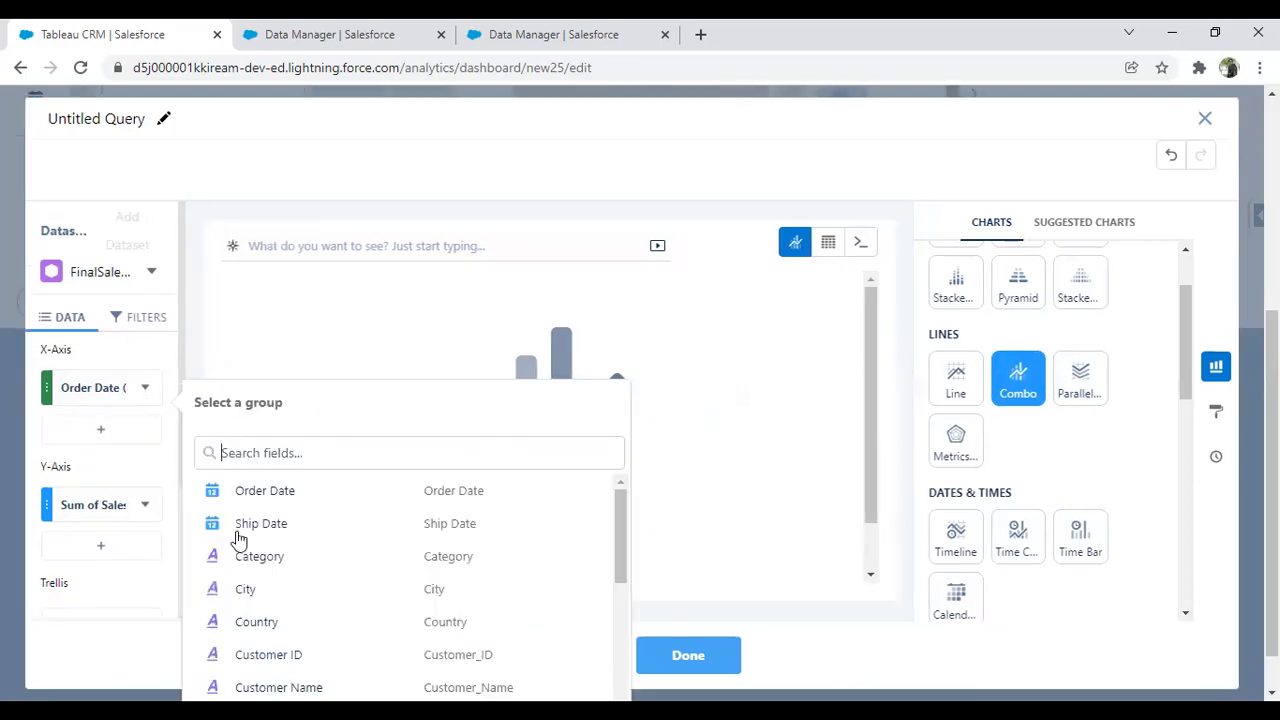
click(281, 555)
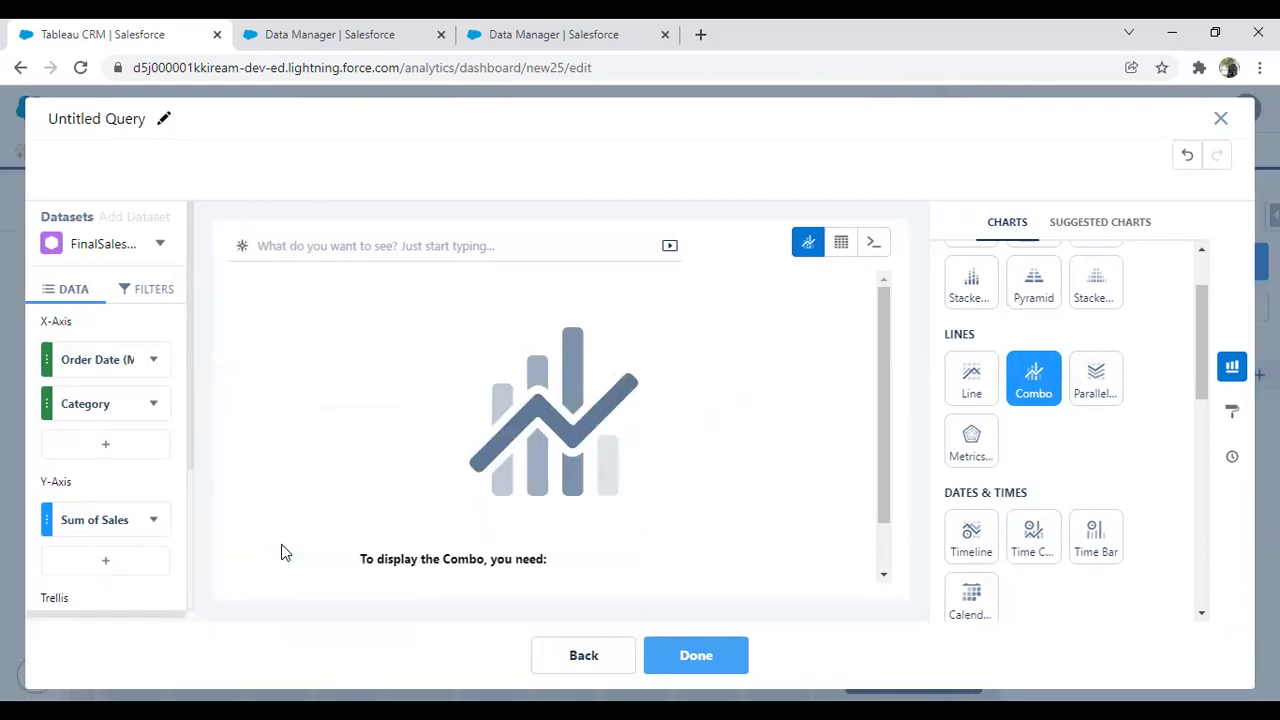
Add Sum of Profit as the second Y-axis measure of the Combo chart
scroll(584, 503, down, 1)
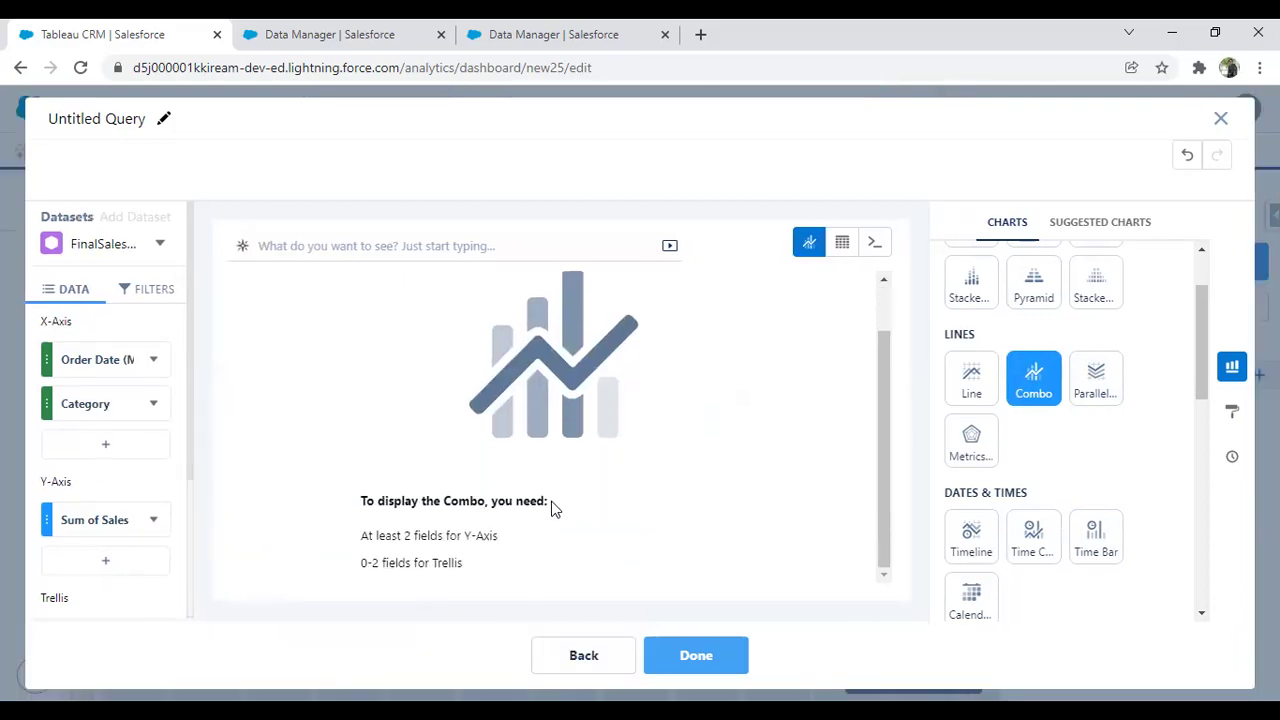
click(102, 564)
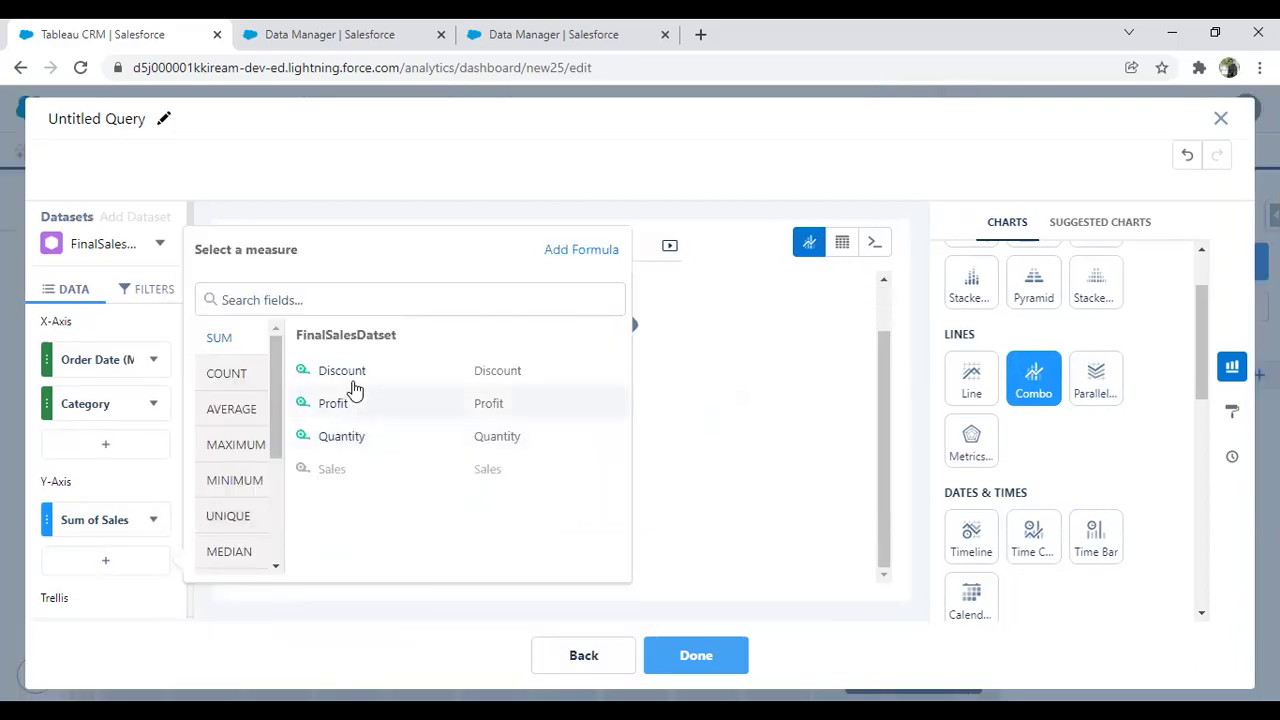
click(326, 405)
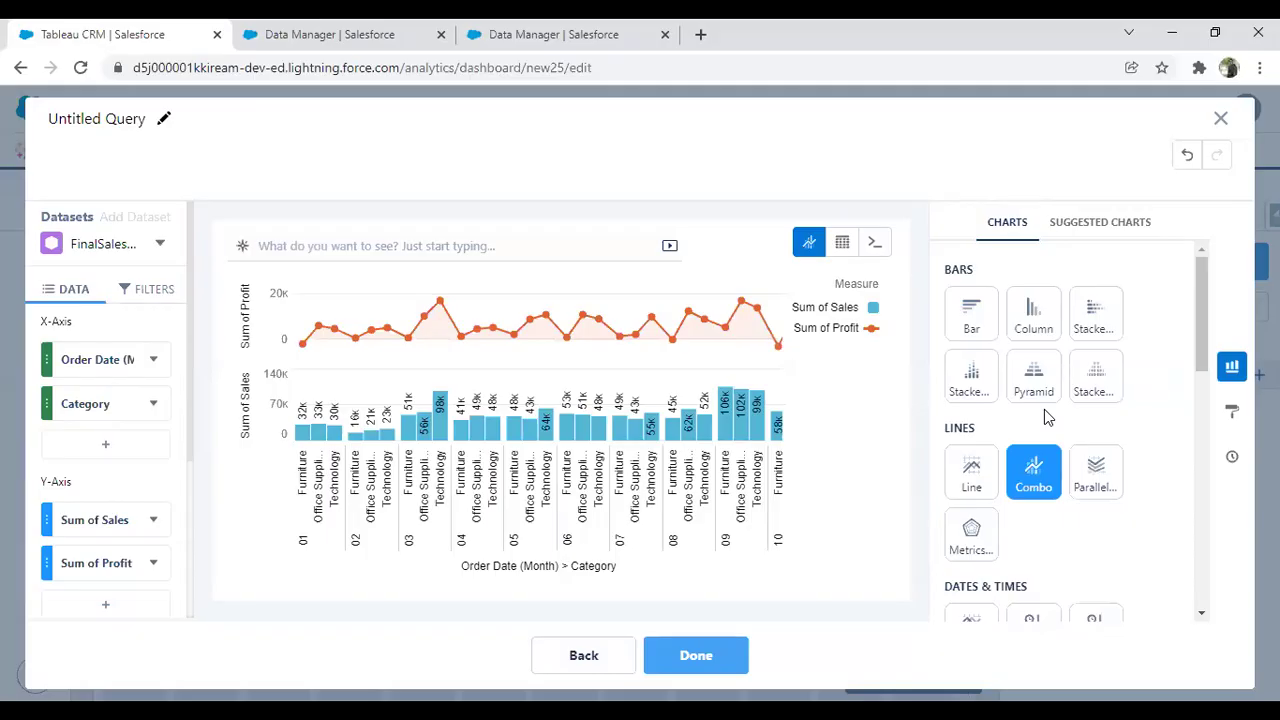
Change the chart type to Column and remove Sum of Profit from the bar length
click(1040, 315)
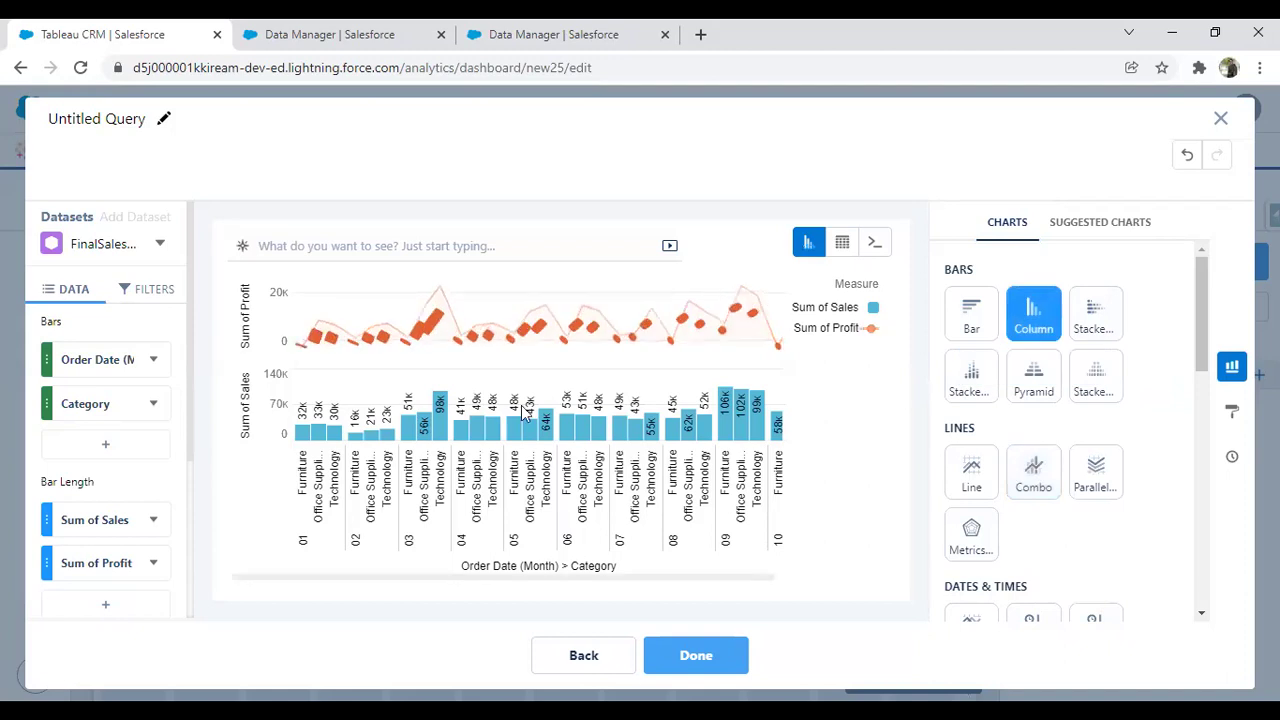
click(153, 563)
click(186, 513)
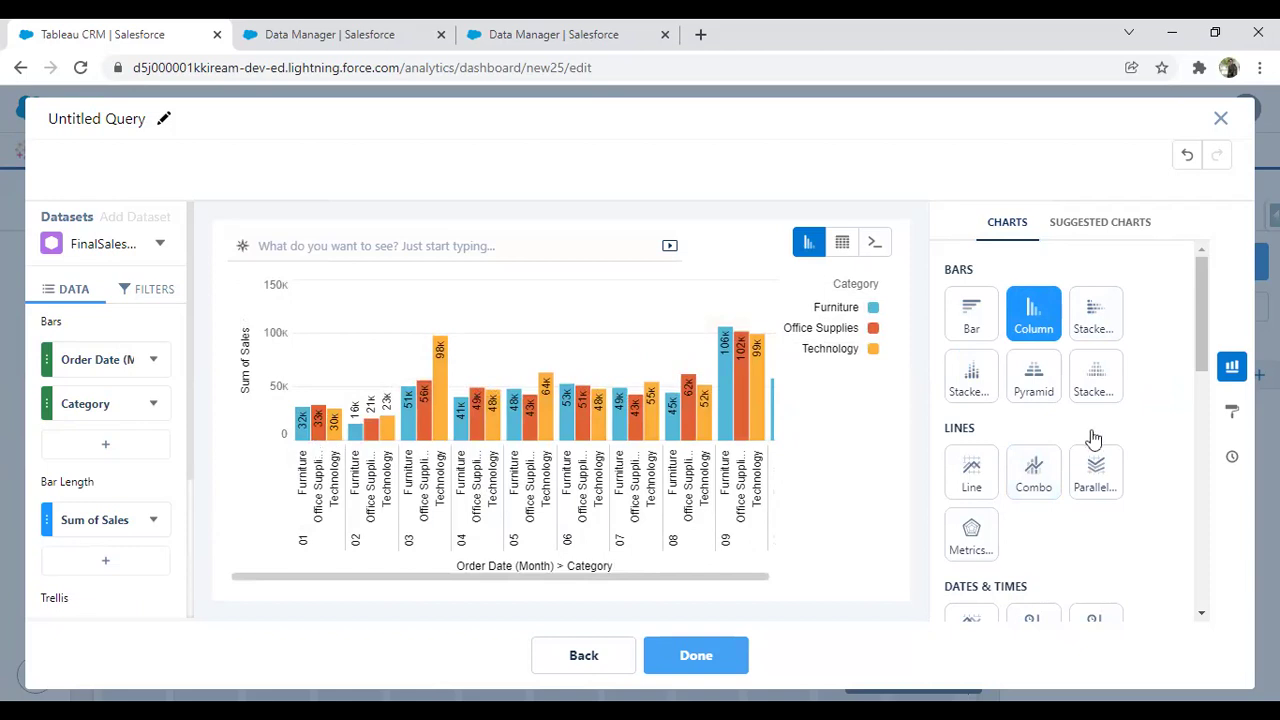
Change the monthly sales chart to a Stacked Bar chart segmented by Category and browse the other chart types
click(1090, 322)
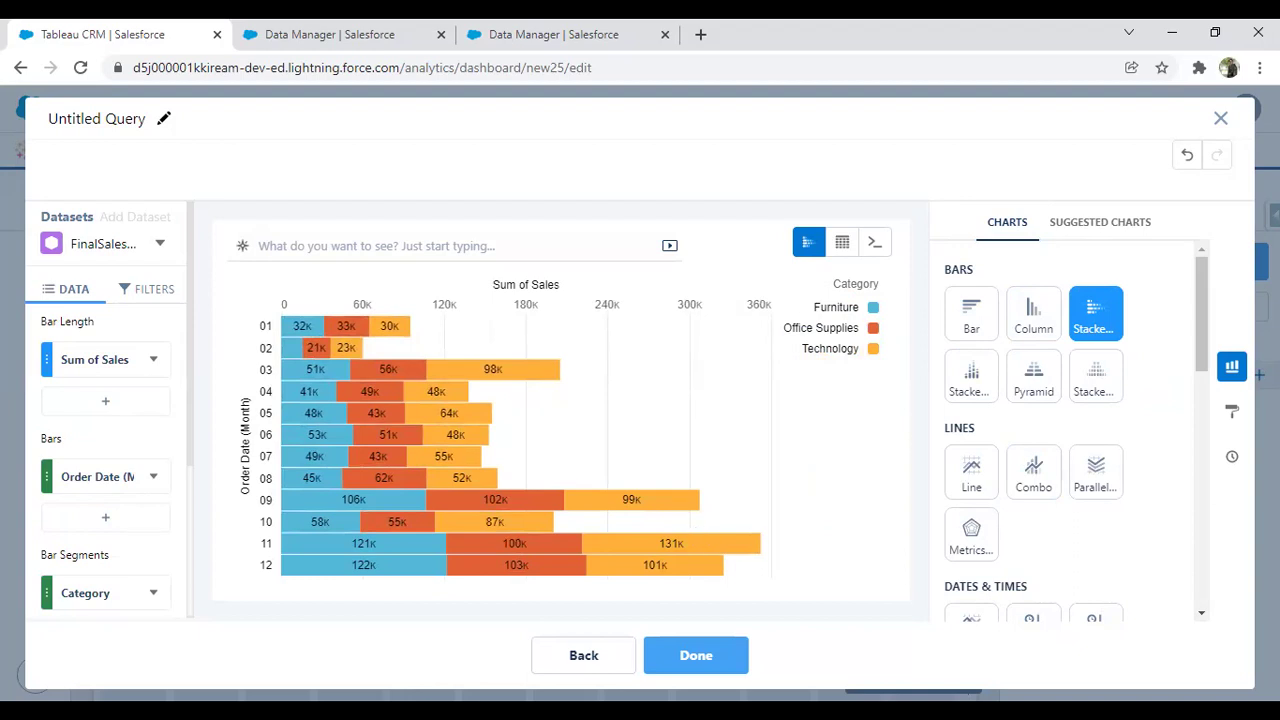
scroll(1051, 486, down, 5)
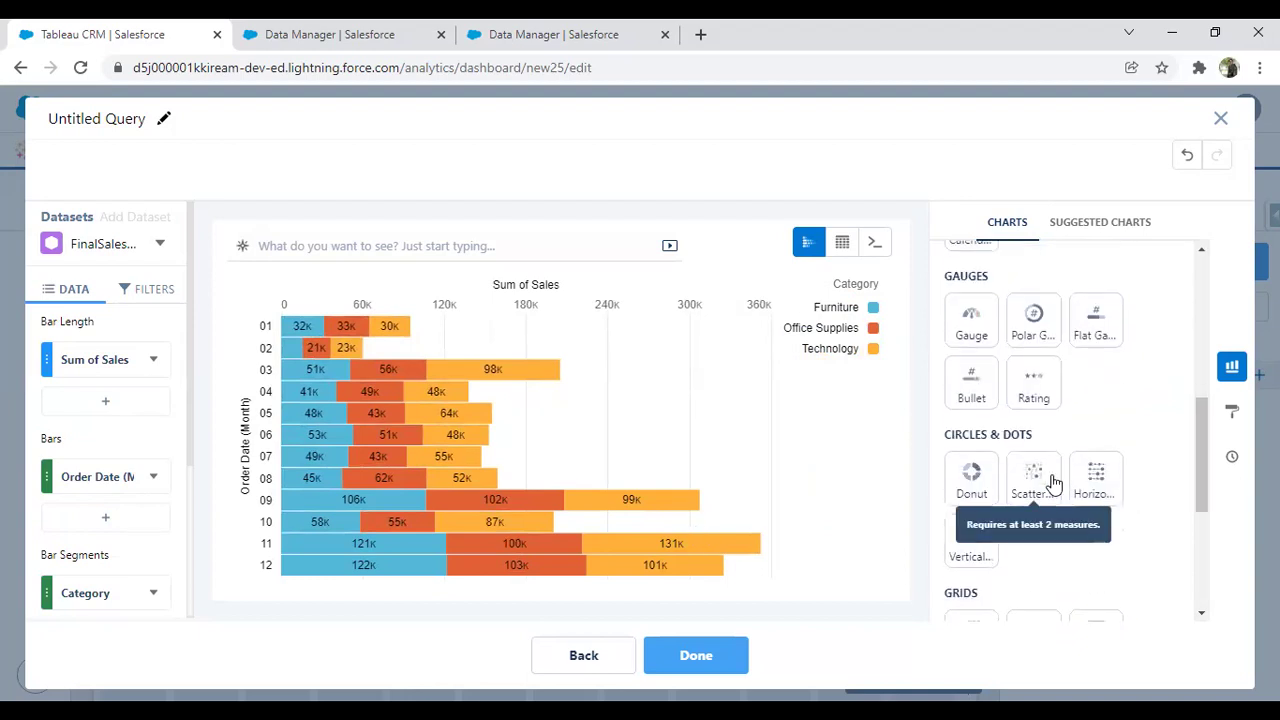
scroll(1054, 484, up, 4)
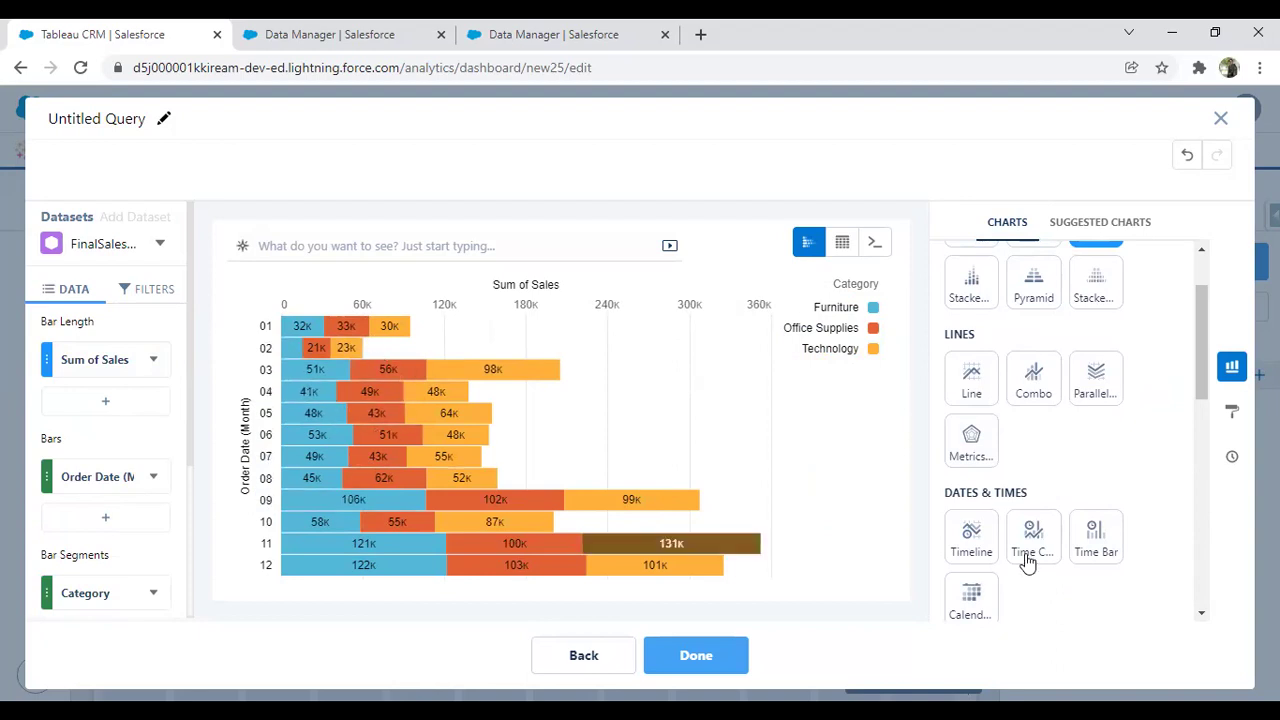
Look through the X-Axis formatting options and turn on Normalize values for the stacked bar chart
click(1235, 414)
scroll(1049, 489, down, 5)
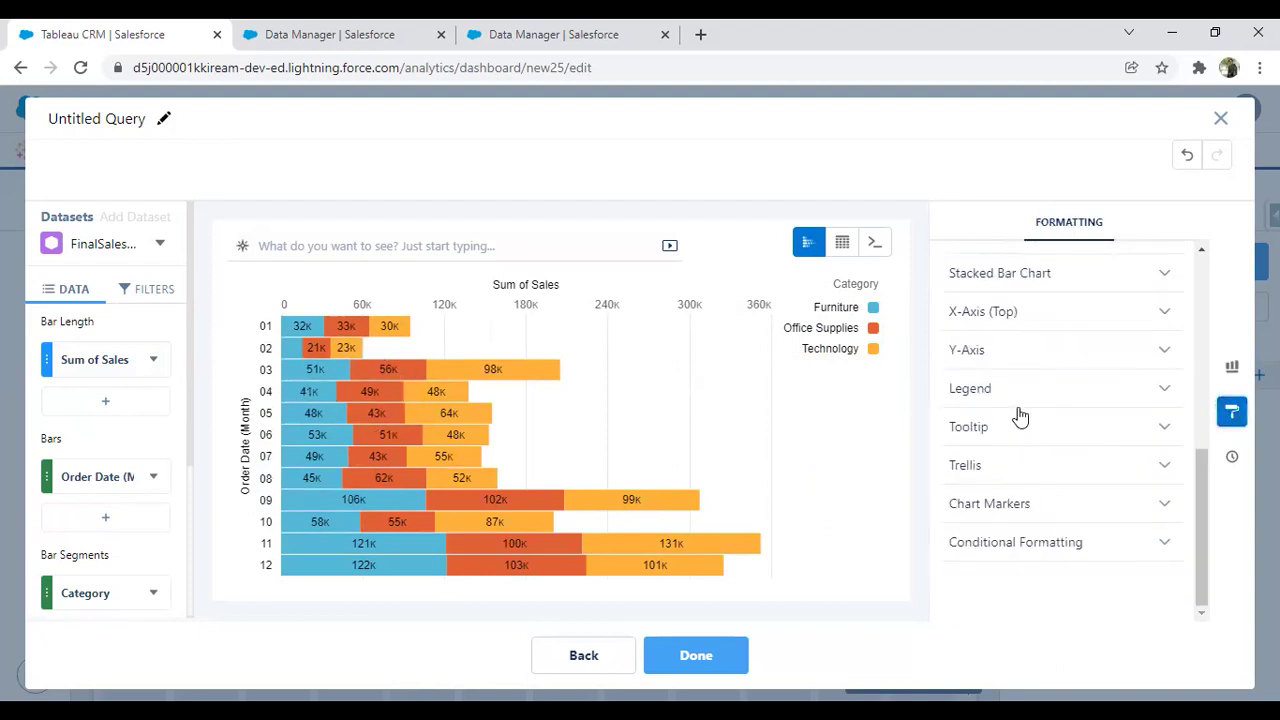
click(997, 315)
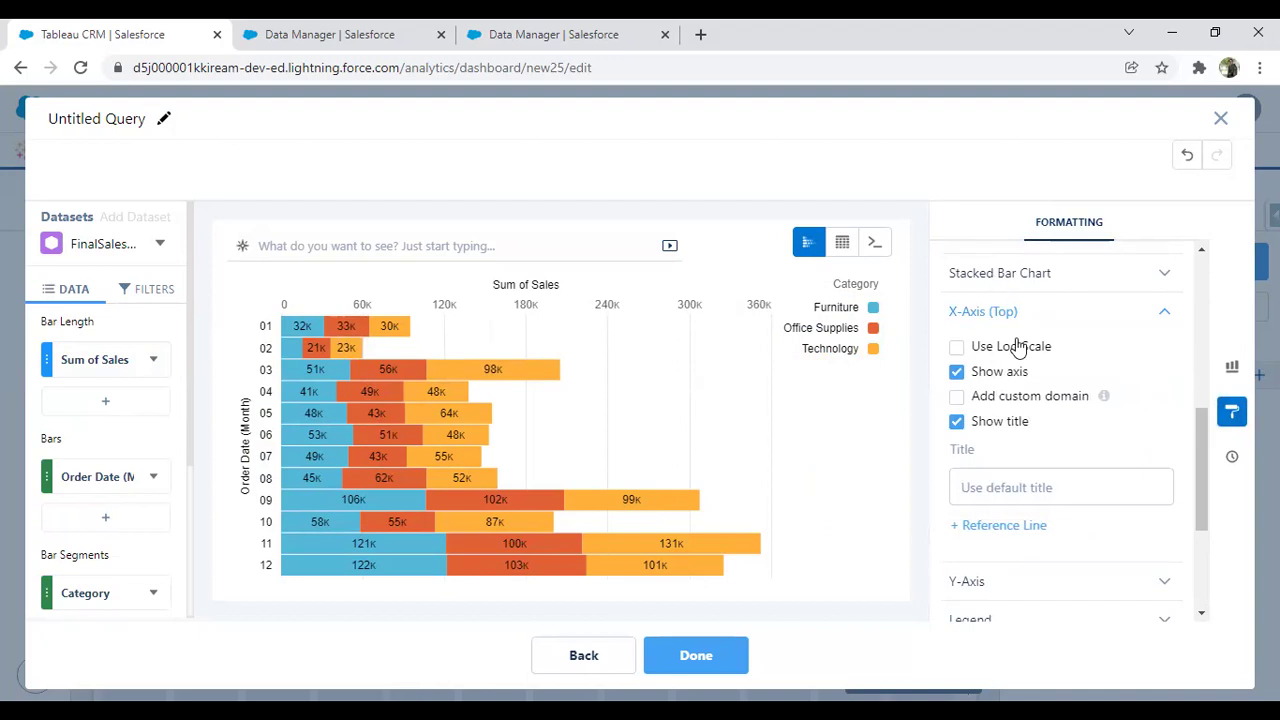
click(997, 273)
click(956, 334)
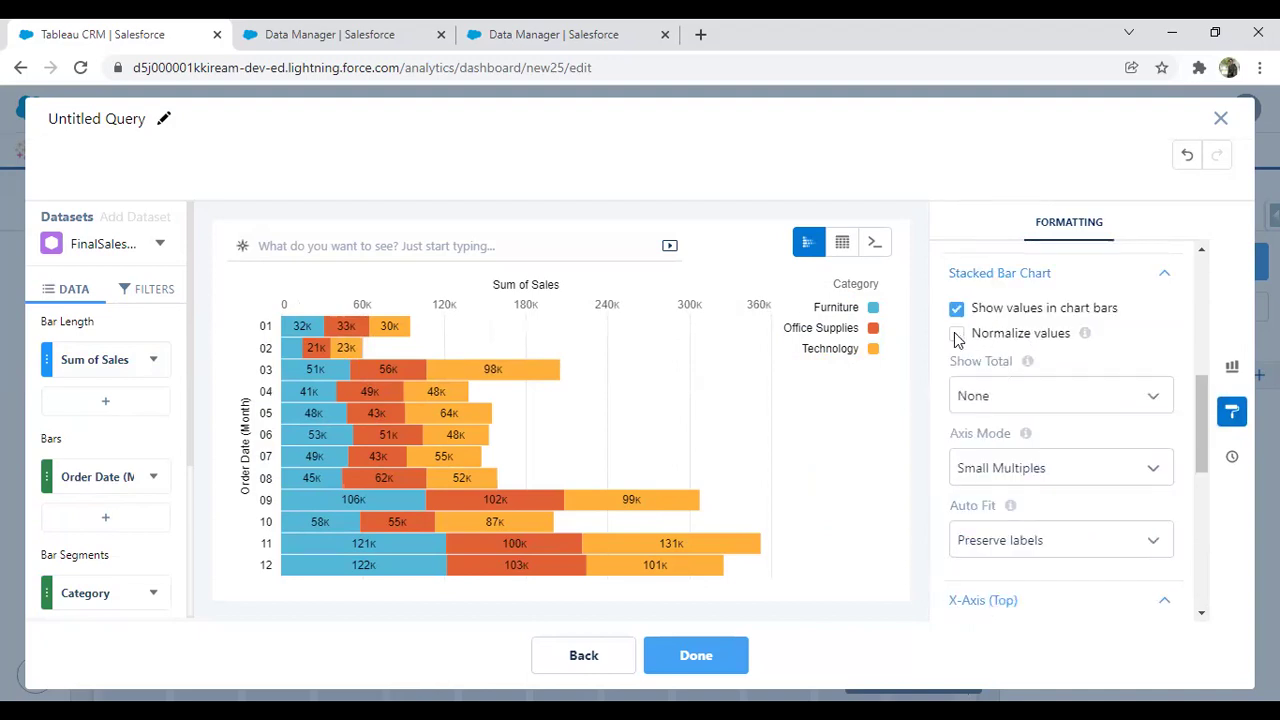
Try Normalize values on the stacked bar chart, switch it back off, and look through the remaining formatting options
click(956, 334)
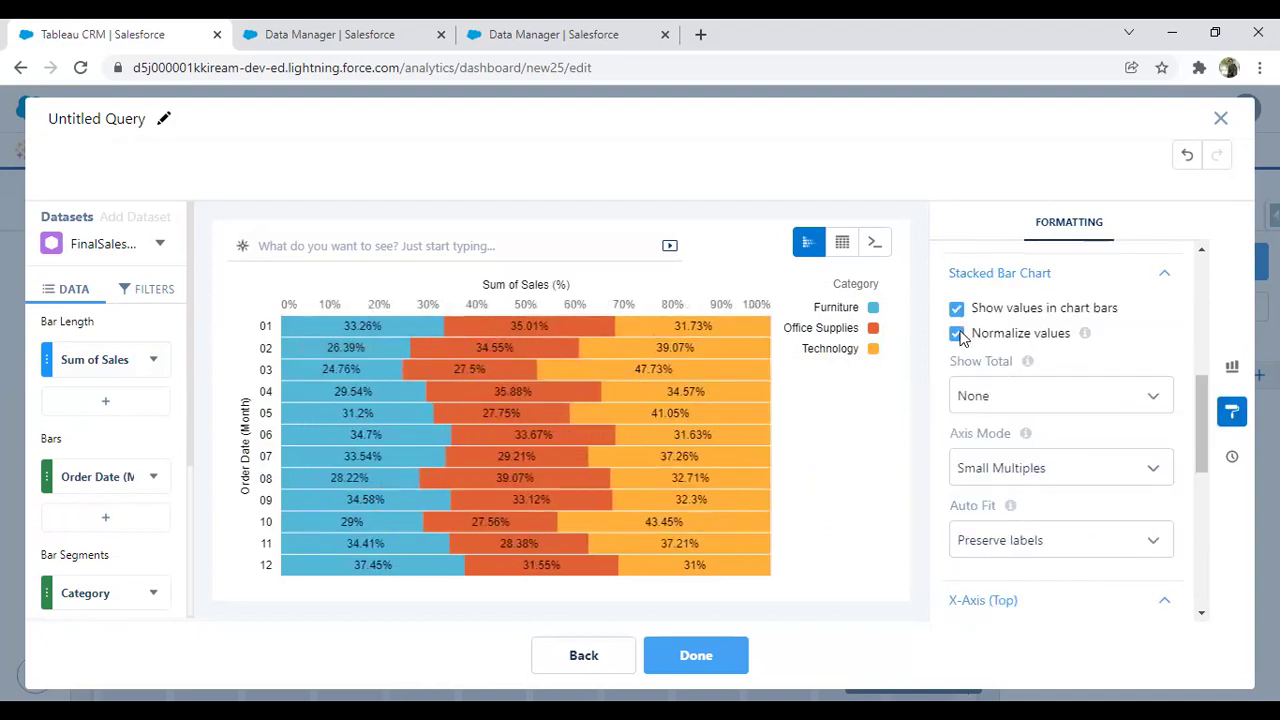
scroll(1029, 480, down, 3)
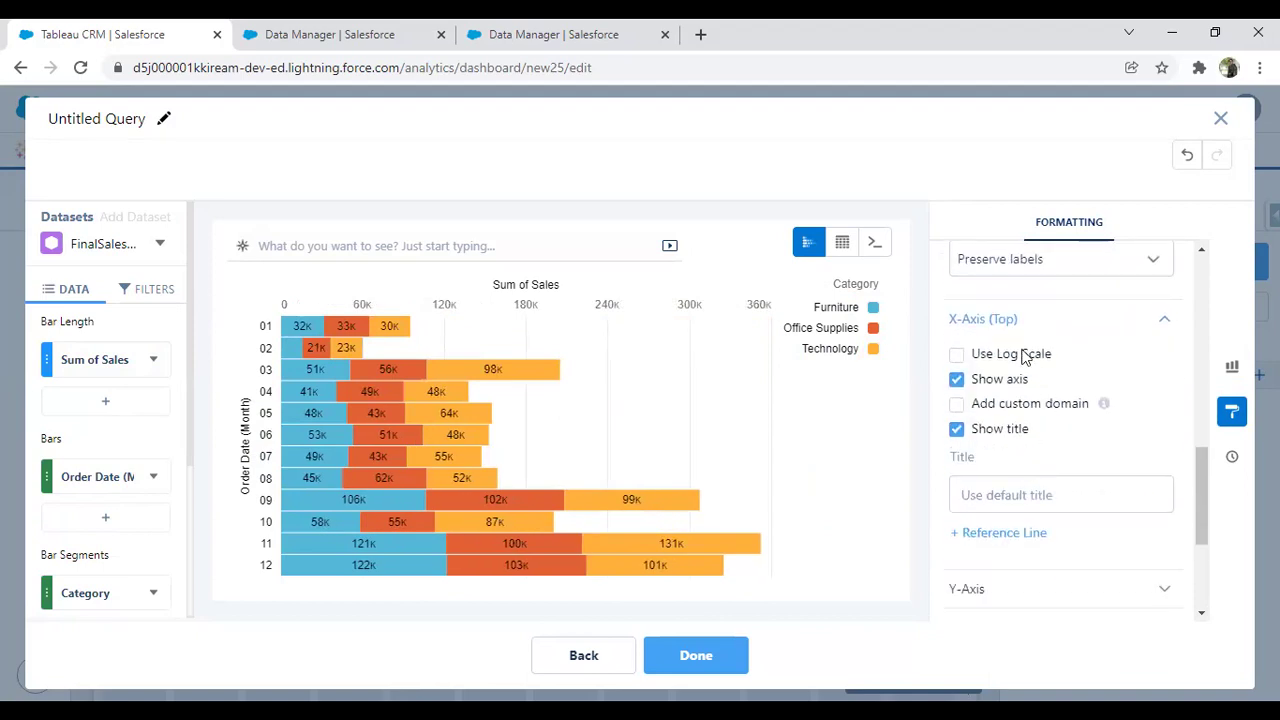
scroll(989, 485, down, 3)
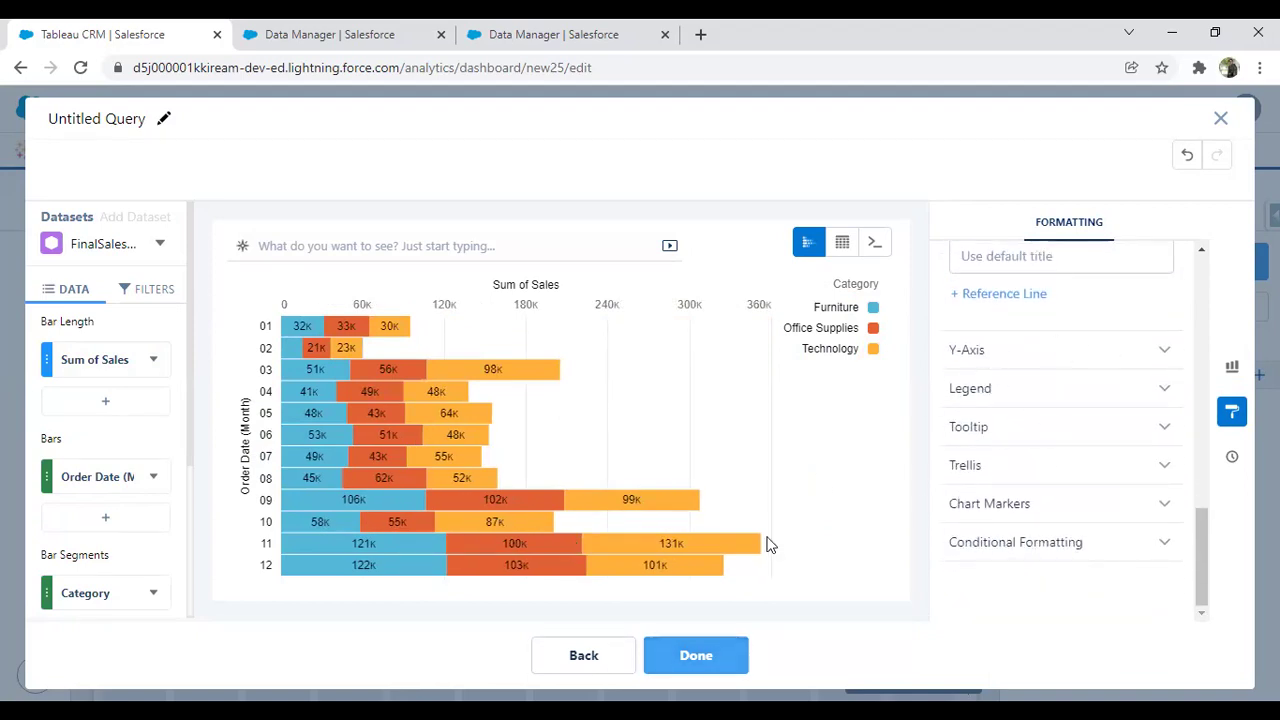
Change the monthly sales chart to a stacked column chart and apply the edit to the dashboard widget
click(1233, 370)
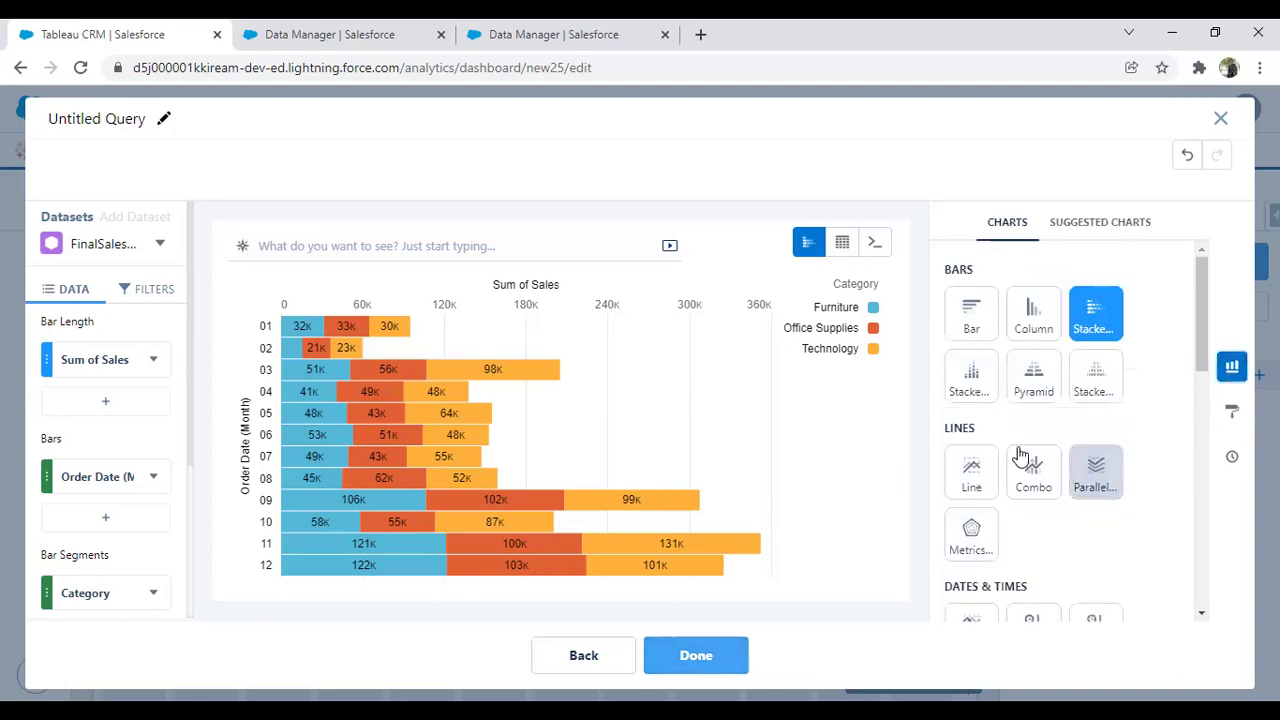
click(975, 372)
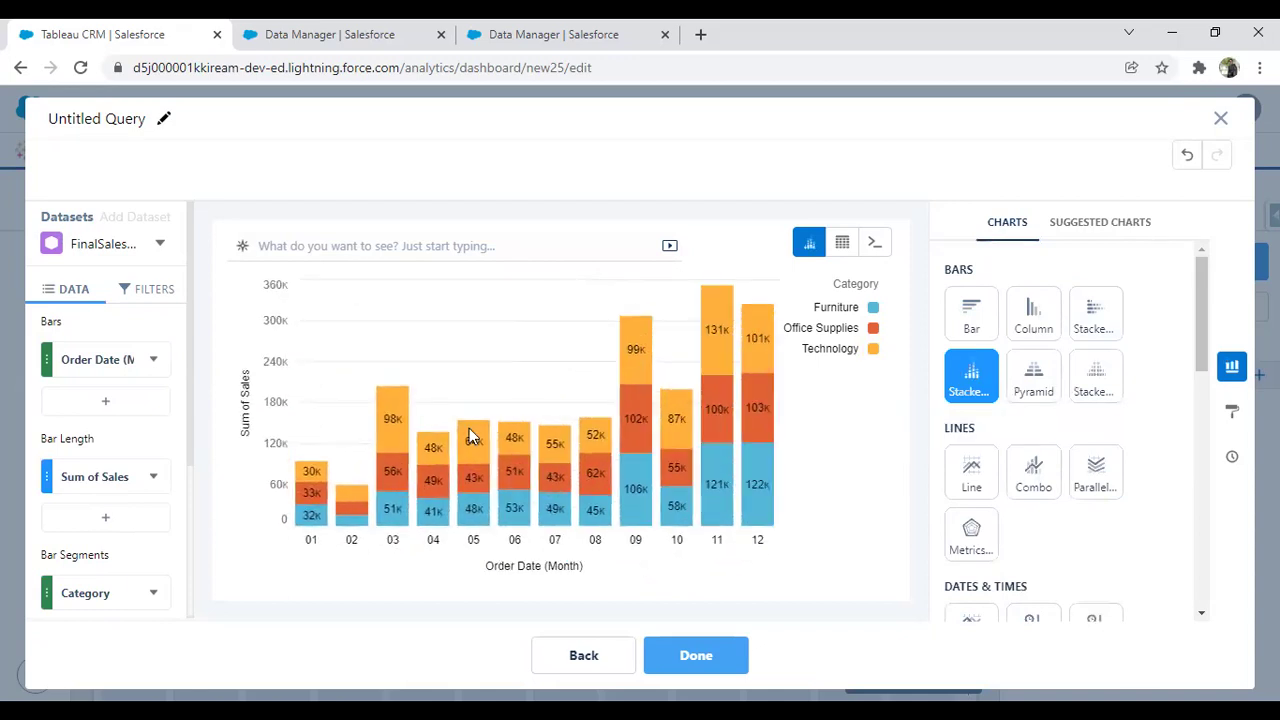
click(695, 664)
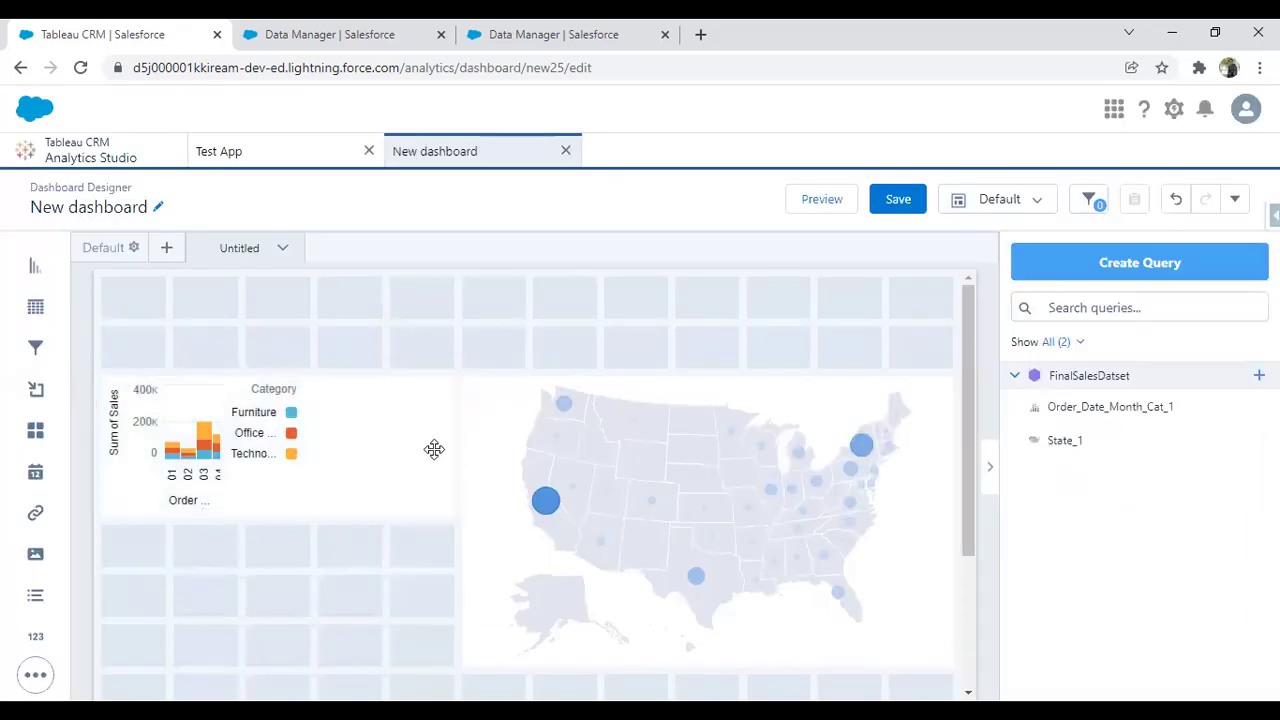
Resize the US map and the monthly sales chart to sit side by side, each six grid columns wide and five rows high
click(276, 500)
click(666, 522)
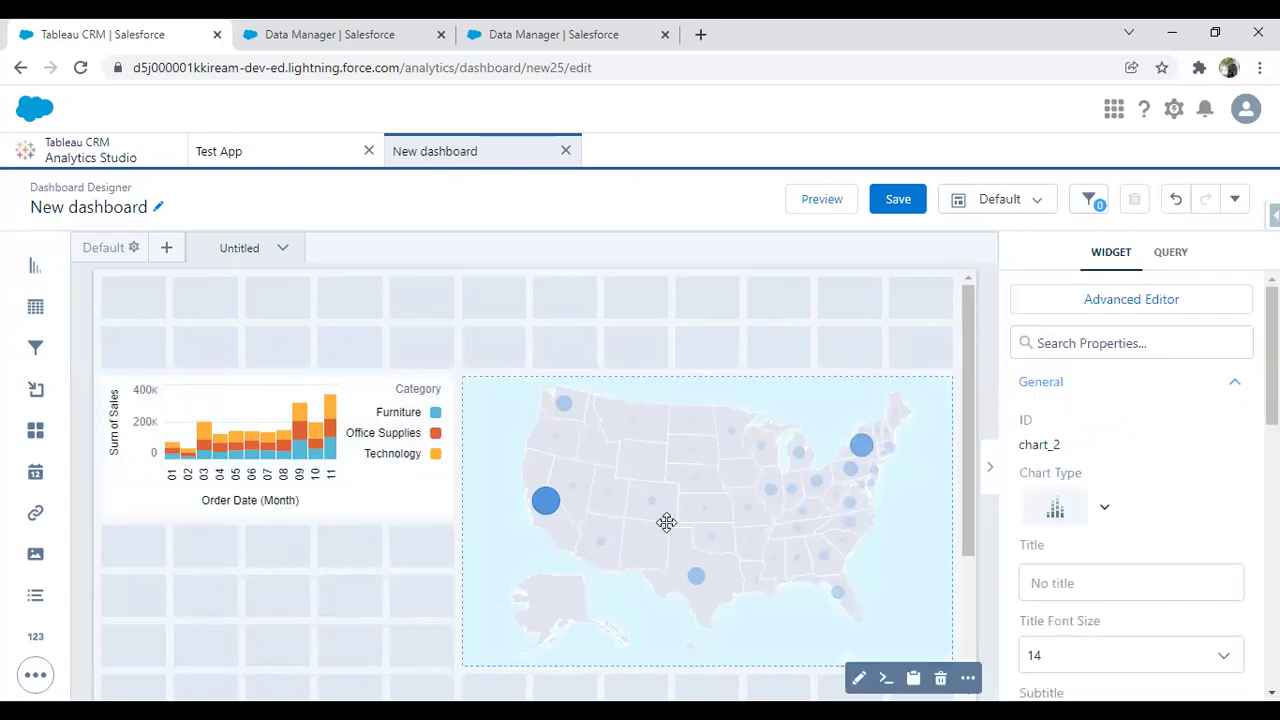
drag(459, 664, 539, 620)
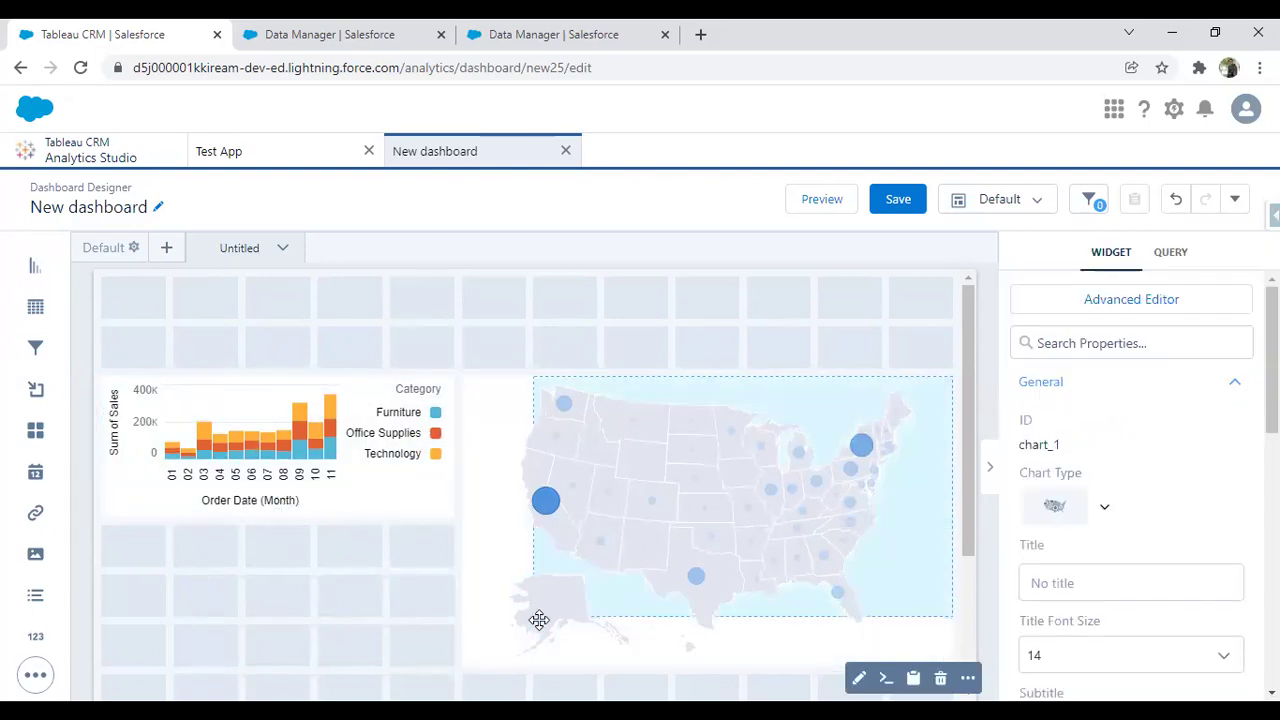
click(290, 505)
drag(285, 519, 280, 616)
drag(434, 497, 504, 499)
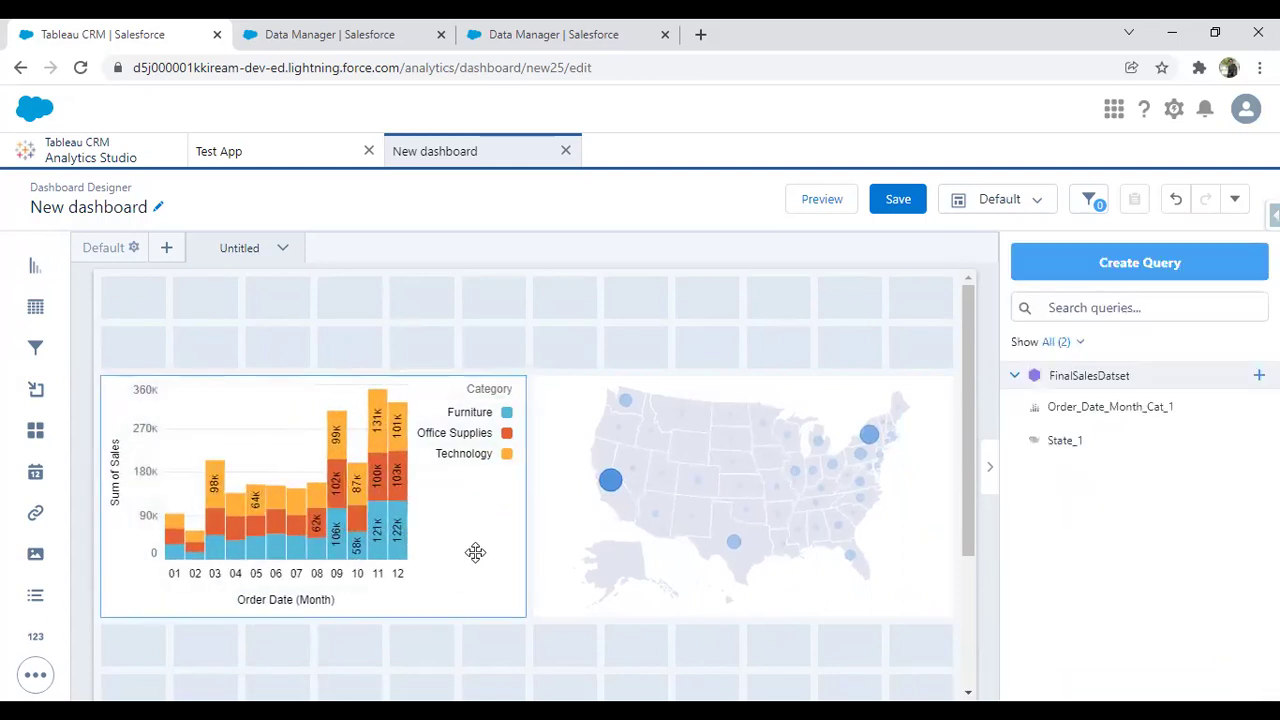
scroll(489, 508, down, 2)
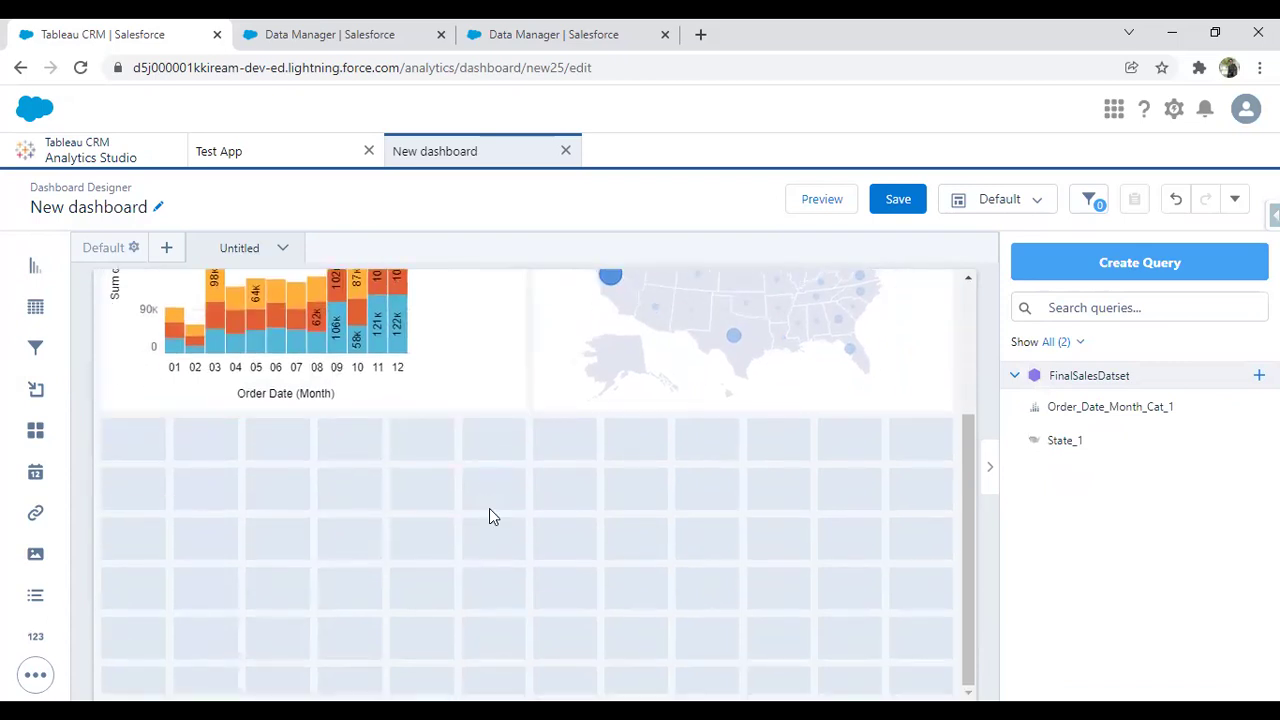
scroll(489, 508, up, 1)
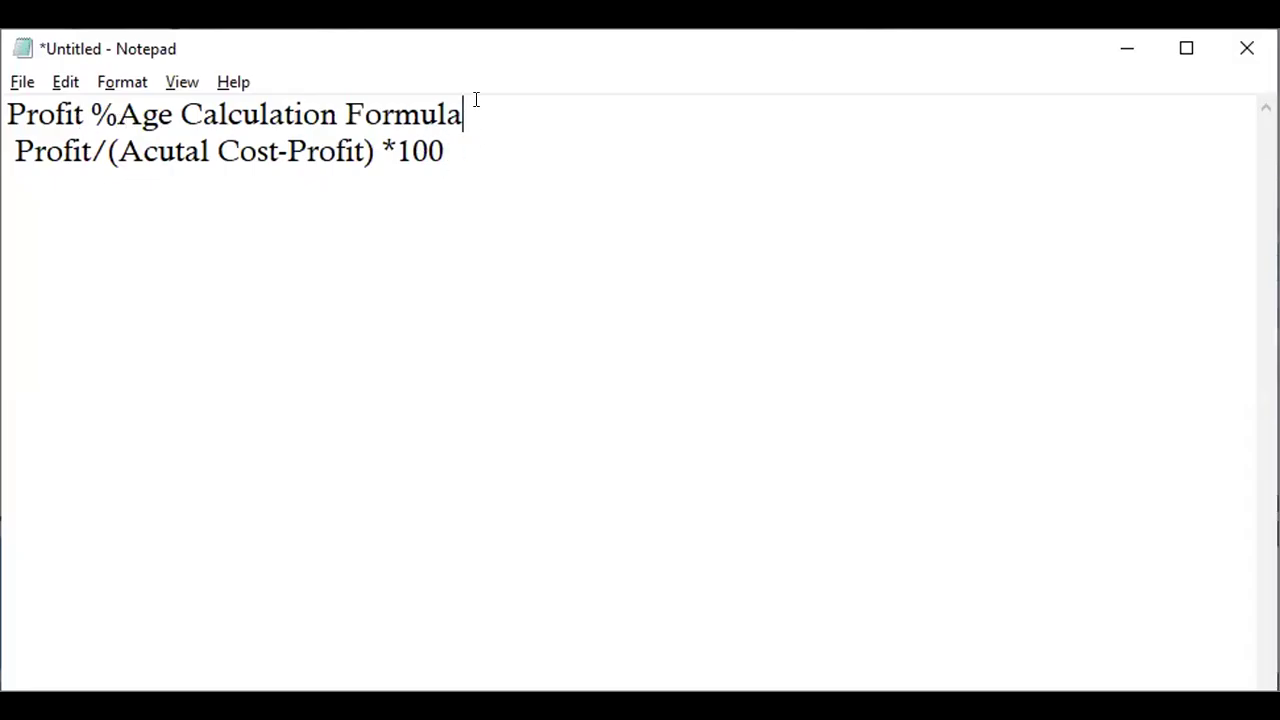
Switch to Notepad and add an equals sign after the "Profit %Age Calculation Formula" heading
click(476, 100)
text(=)
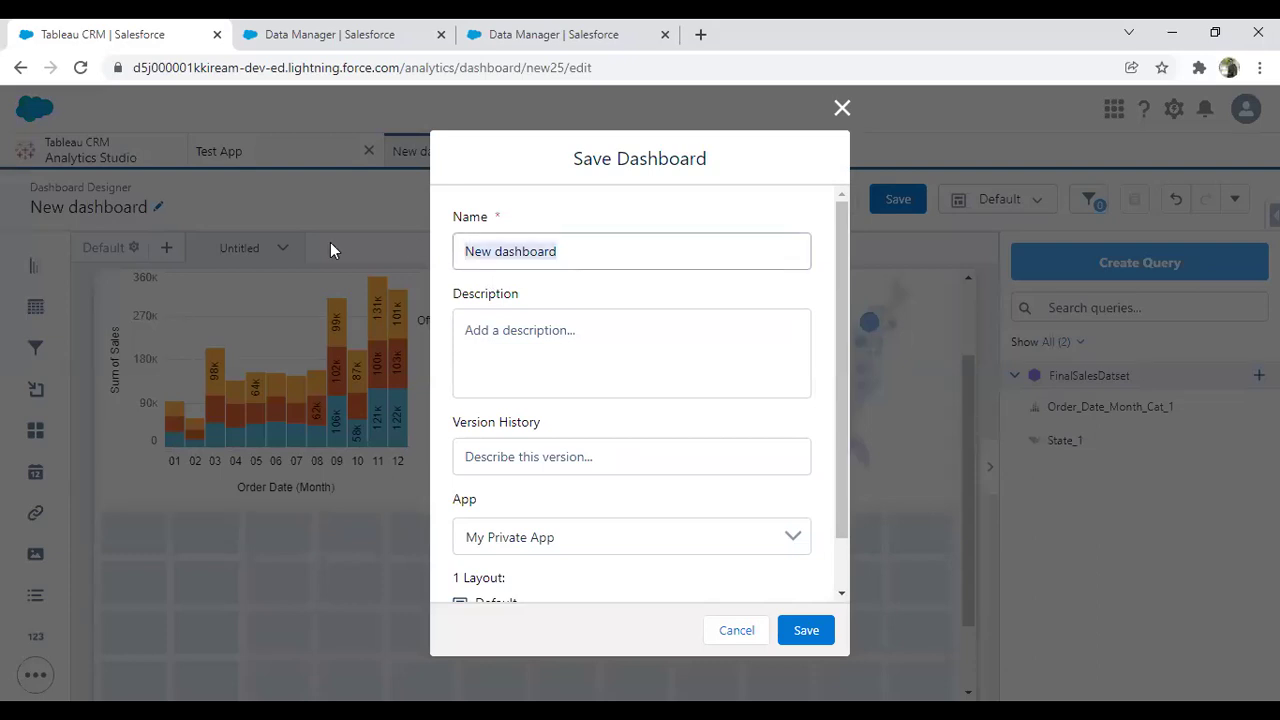
Save the dashboard as "Sales Analysis Dashboard" in Test App
text(Sales Analy)
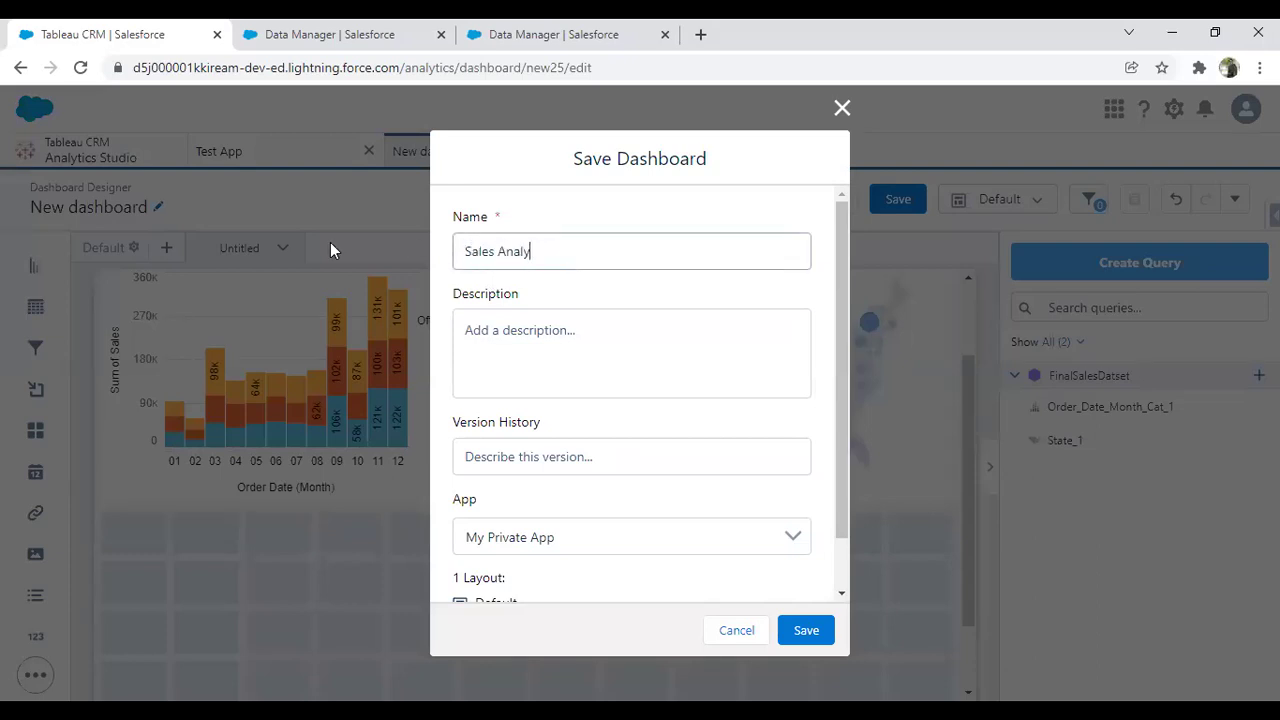
text(sis Dashbboard)
key(BackSpace)
text(oard)
click(537, 536)
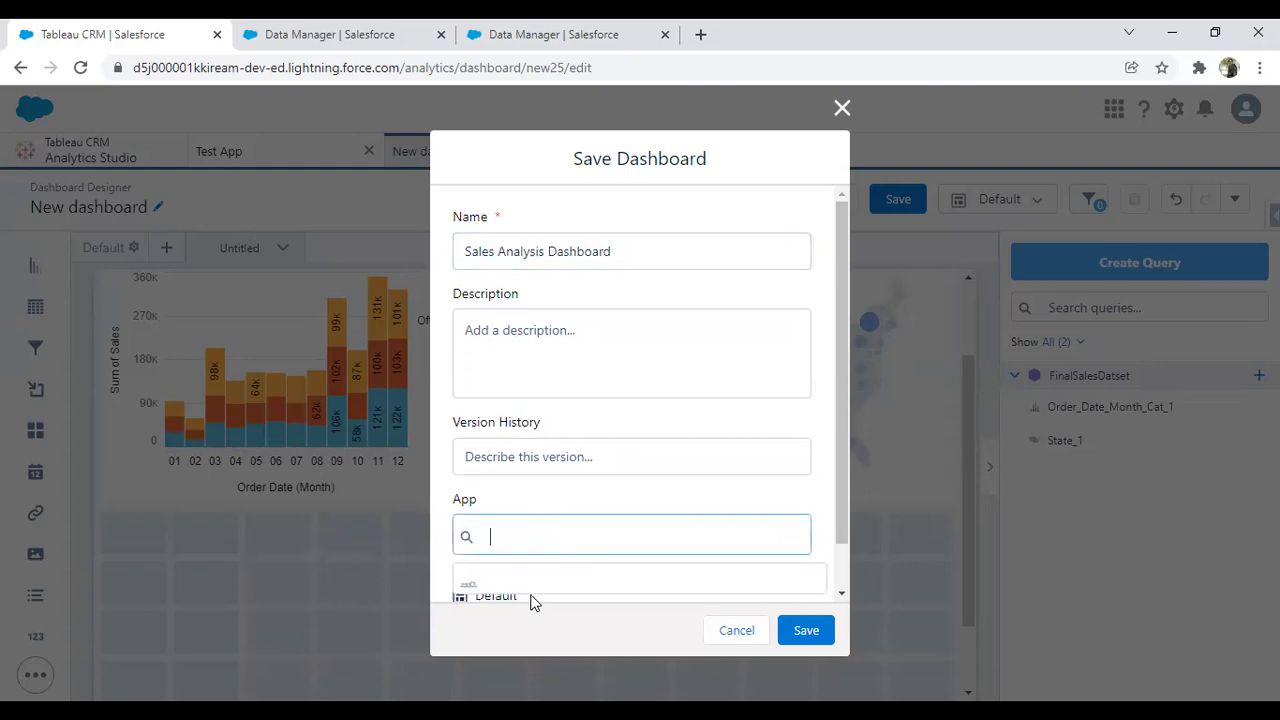
click(531, 630)
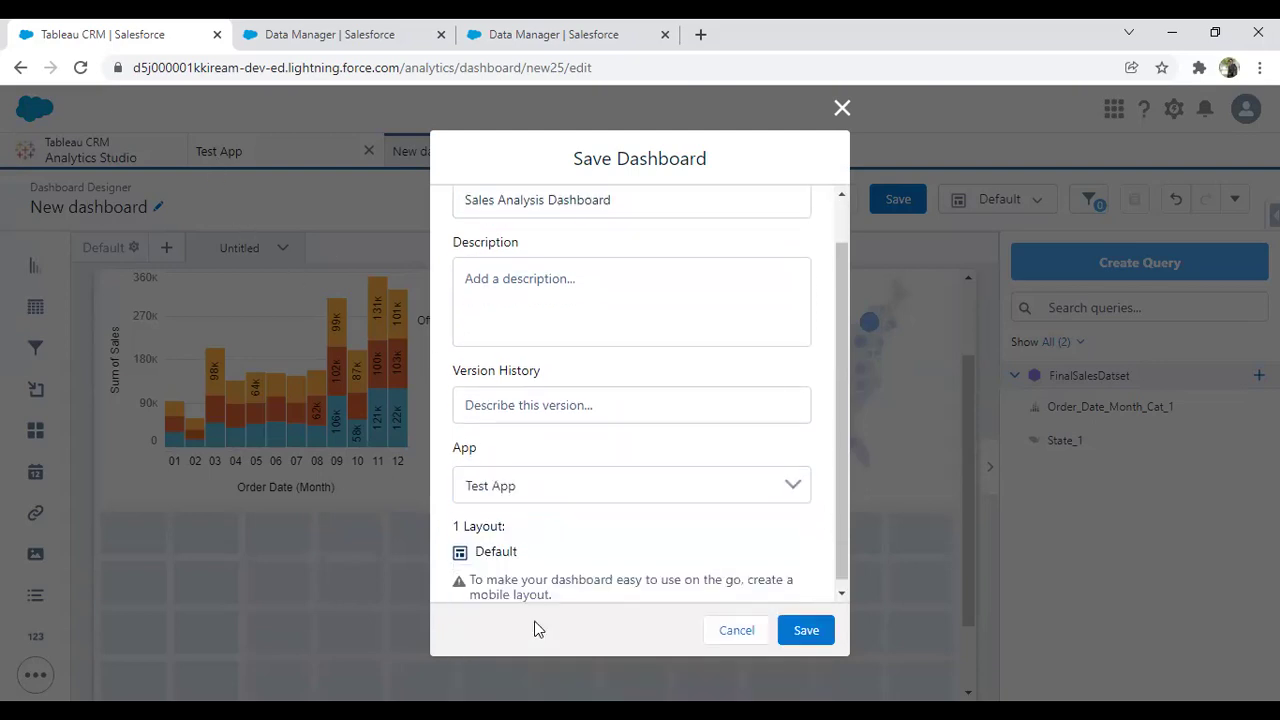
scroll(823, 469, down, 1)
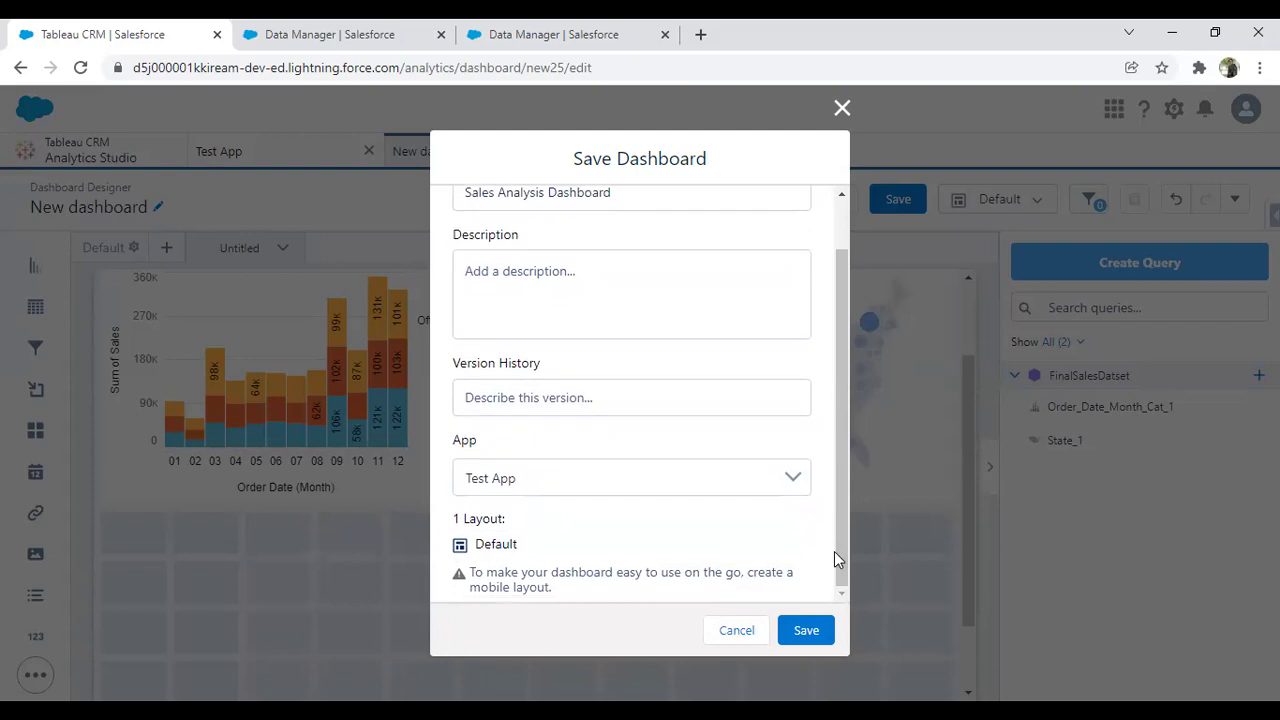
click(810, 636)
Switch to the Data Manager, close its duplicate browser tab, refresh the page, and open Final SalesDataset Recipe
click(560, 30)
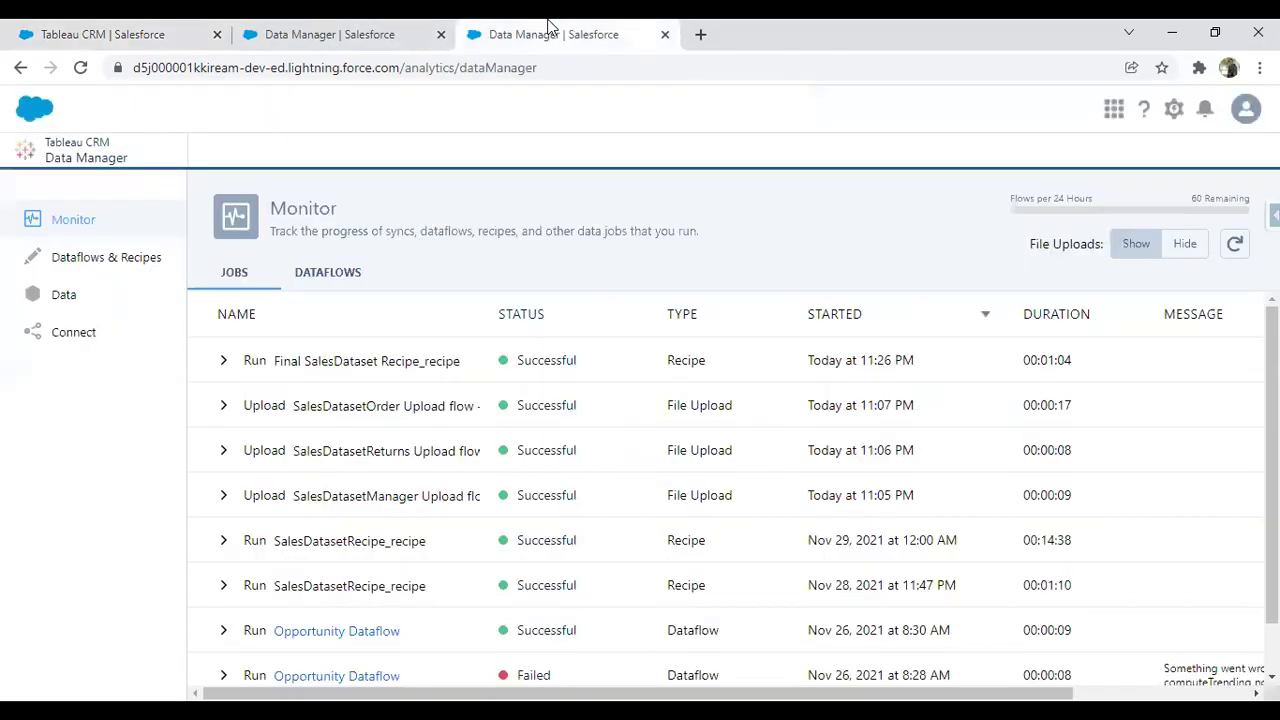
click(320, 30)
click(665, 34)
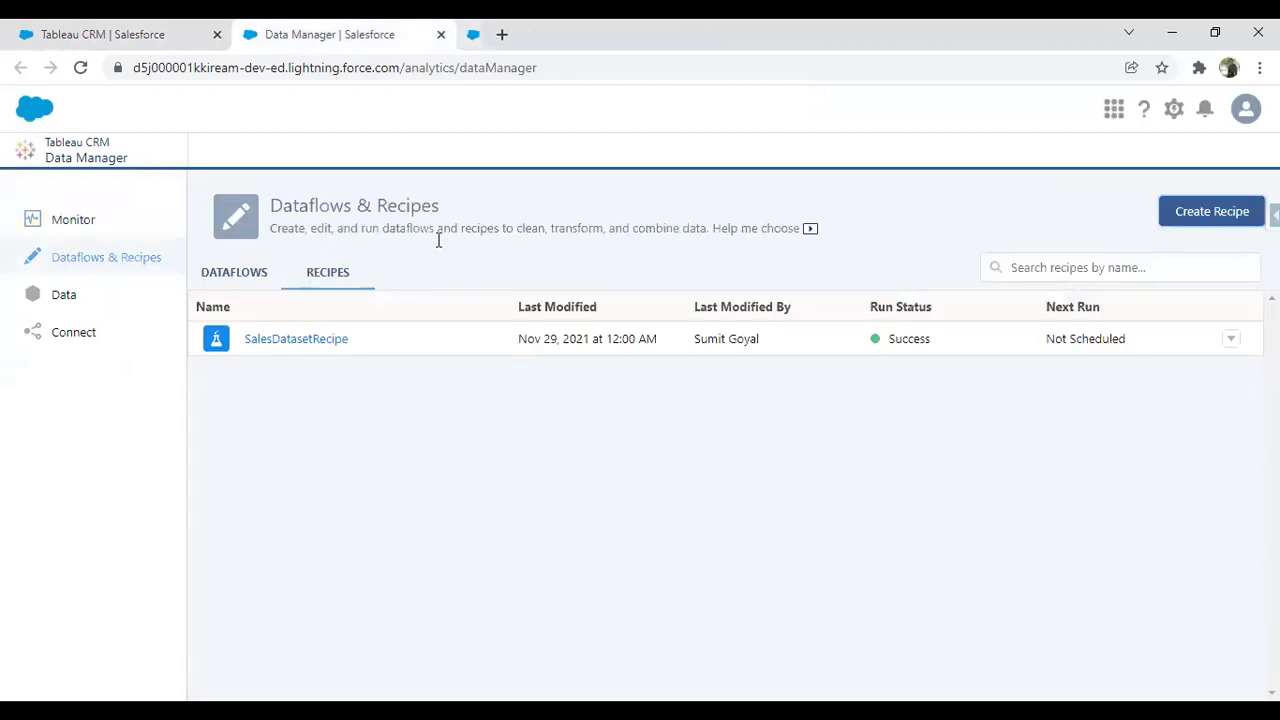
click(80, 67)
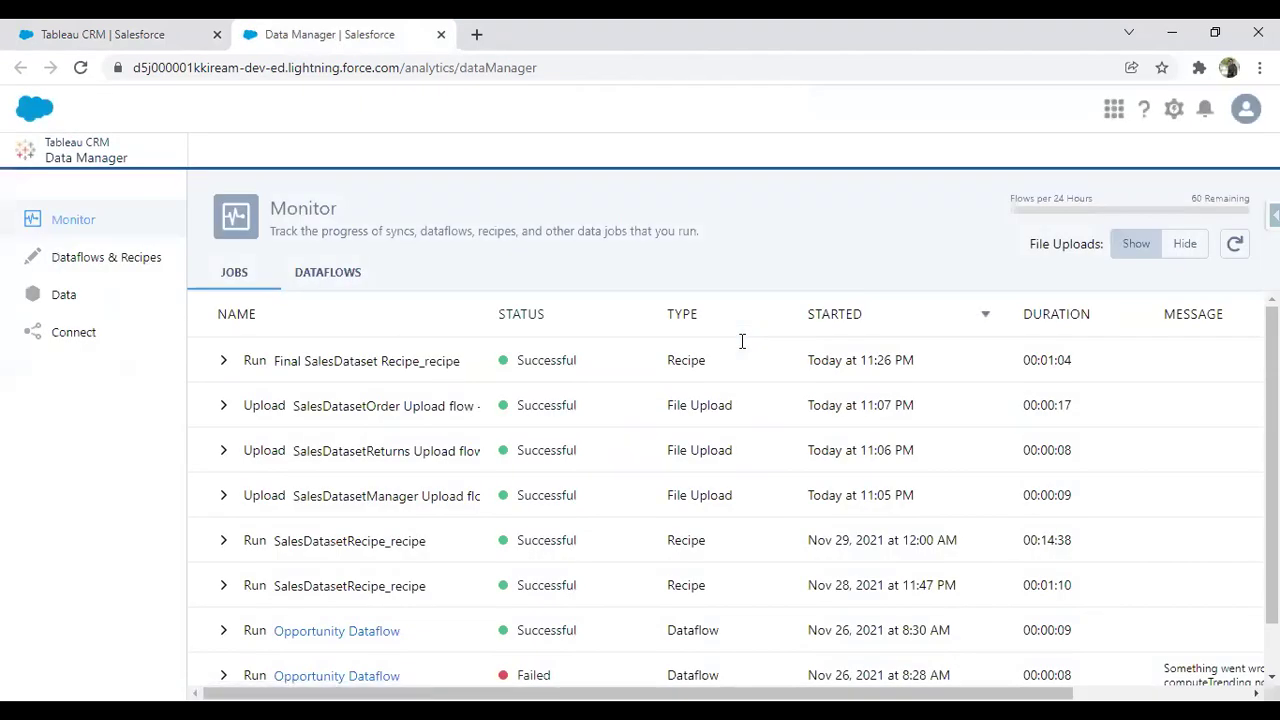
click(347, 277)
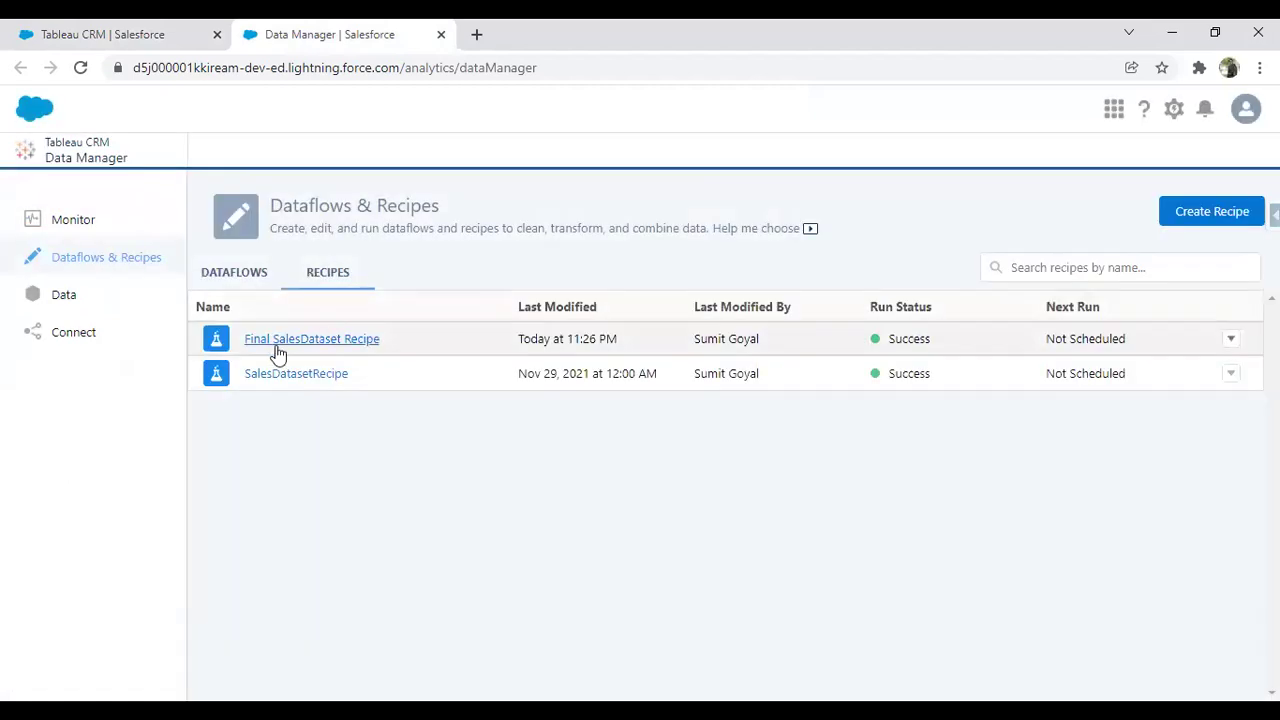
click(314, 340)
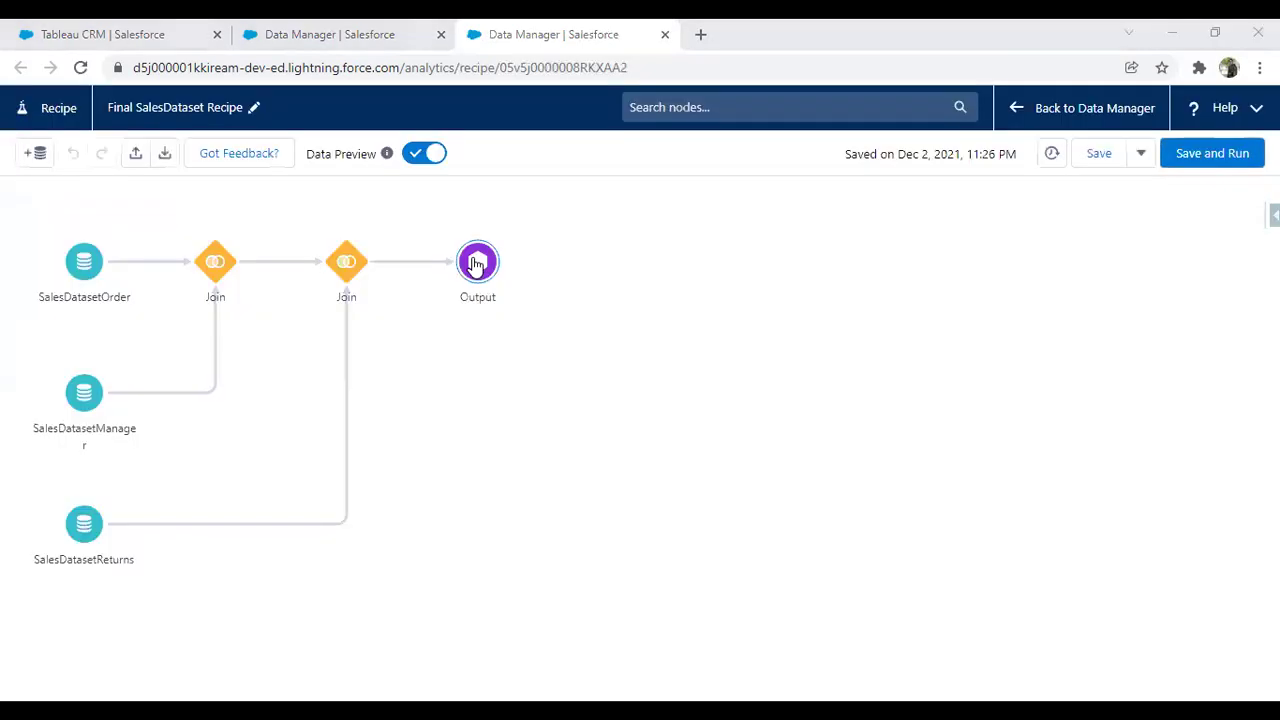
Move the Output node farther from the second Join and add a Transform node after that Join
drag(477, 263, 757, 266)
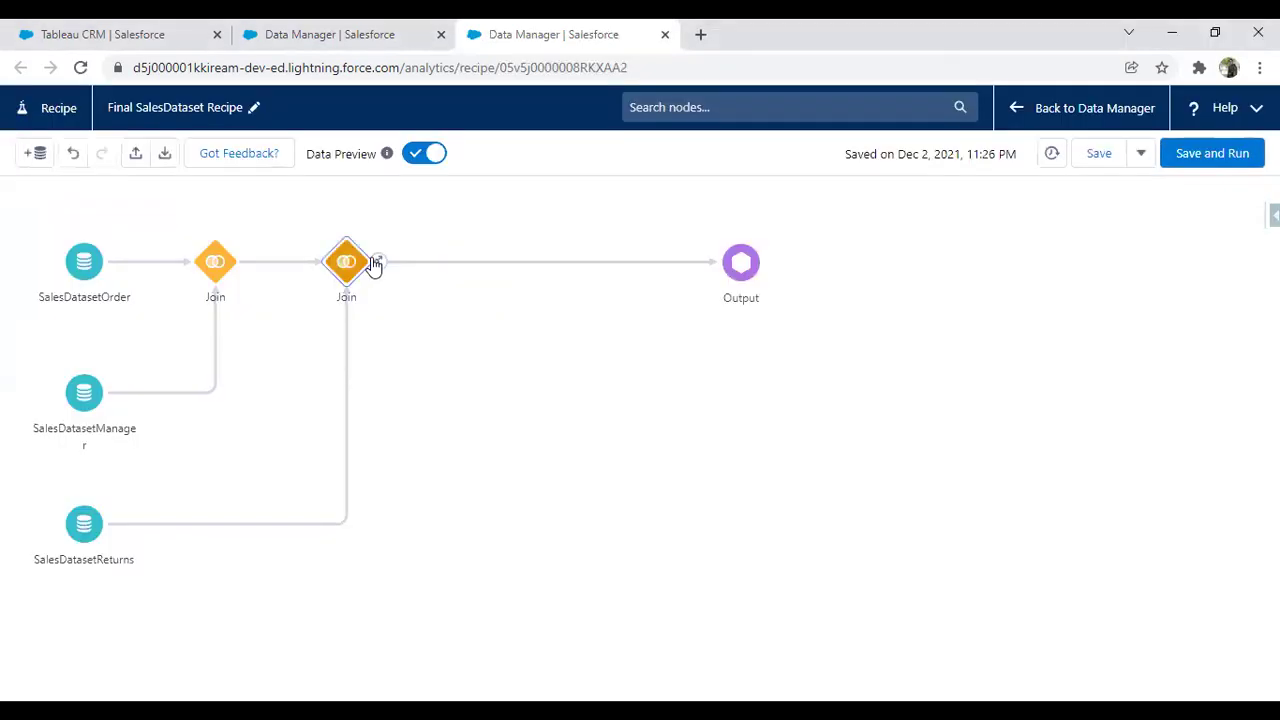
click(378, 263)
click(333, 321)
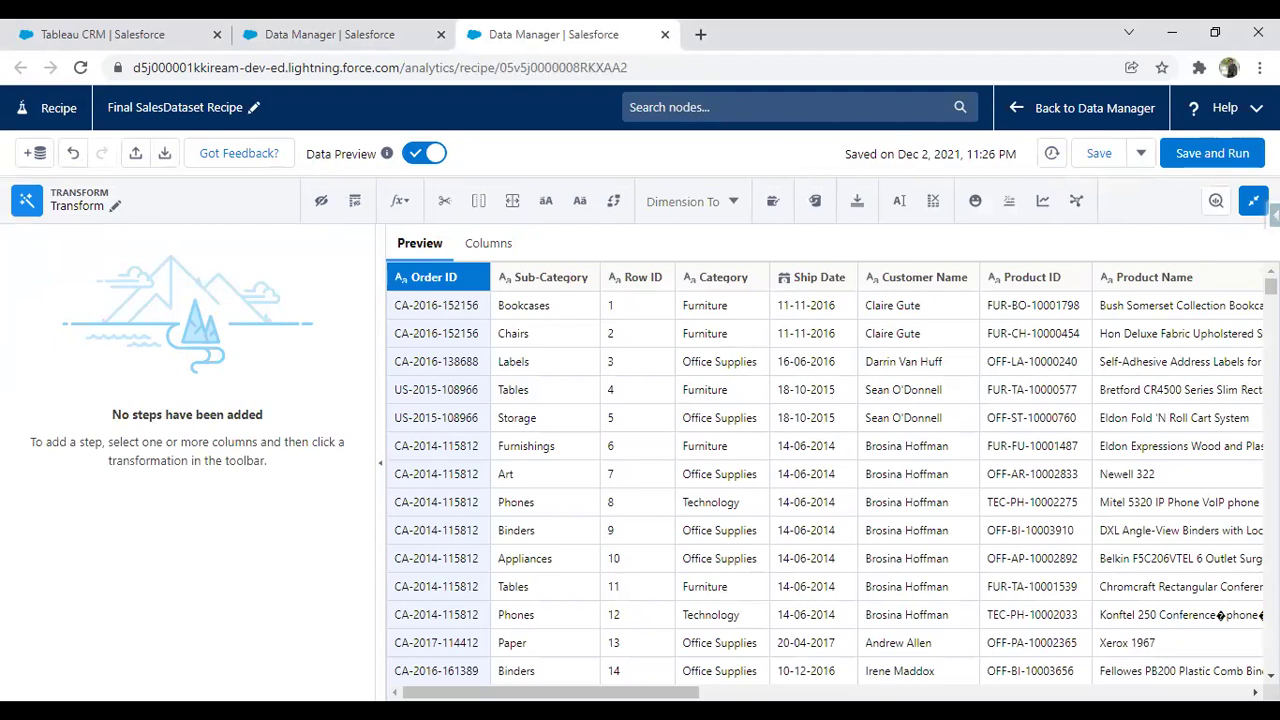
Add a custom formula on the Sales column that calculates Sales-Profit
scroll(1063, 523, down, 5)
scroll(1063, 523, right, 10)
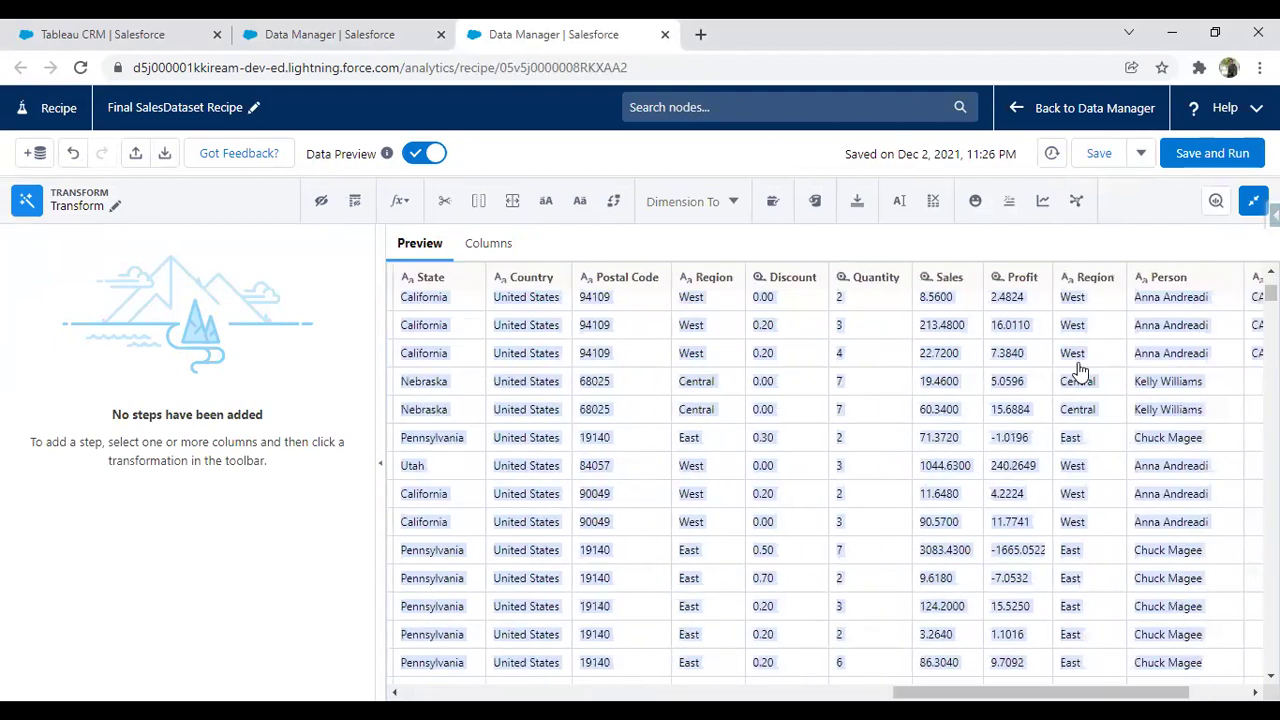
click(948, 283)
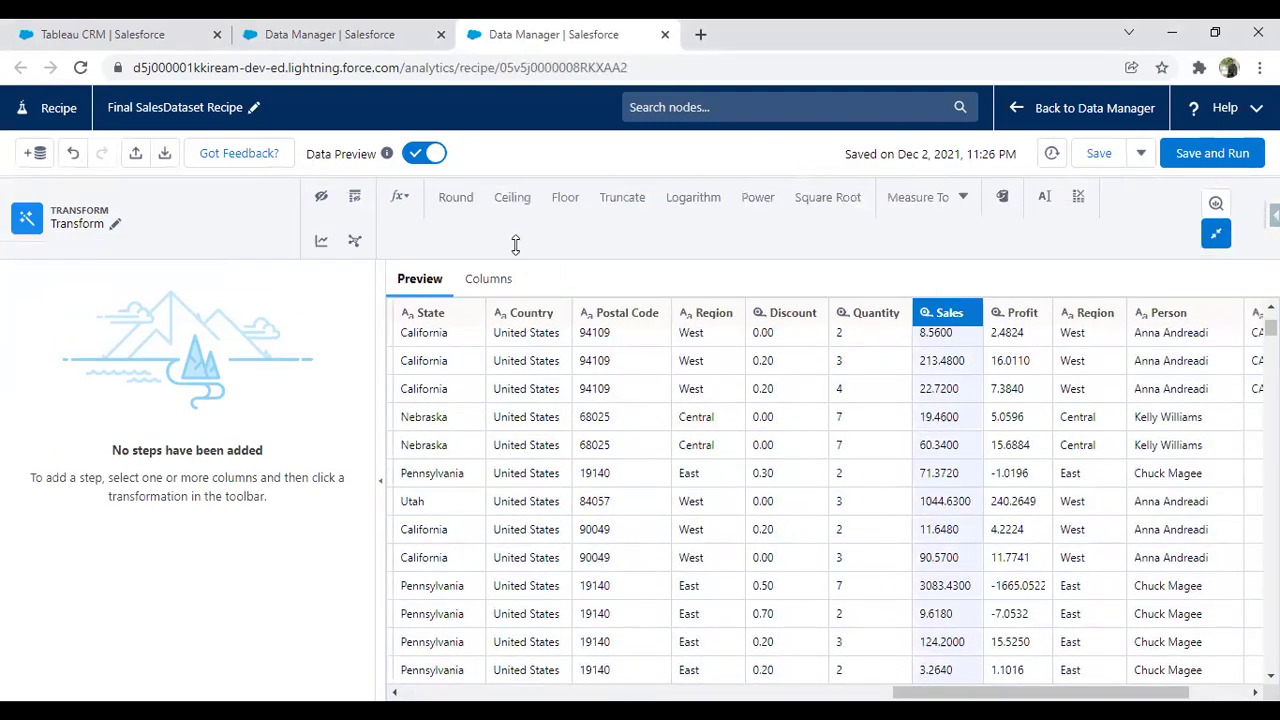
click(400, 199)
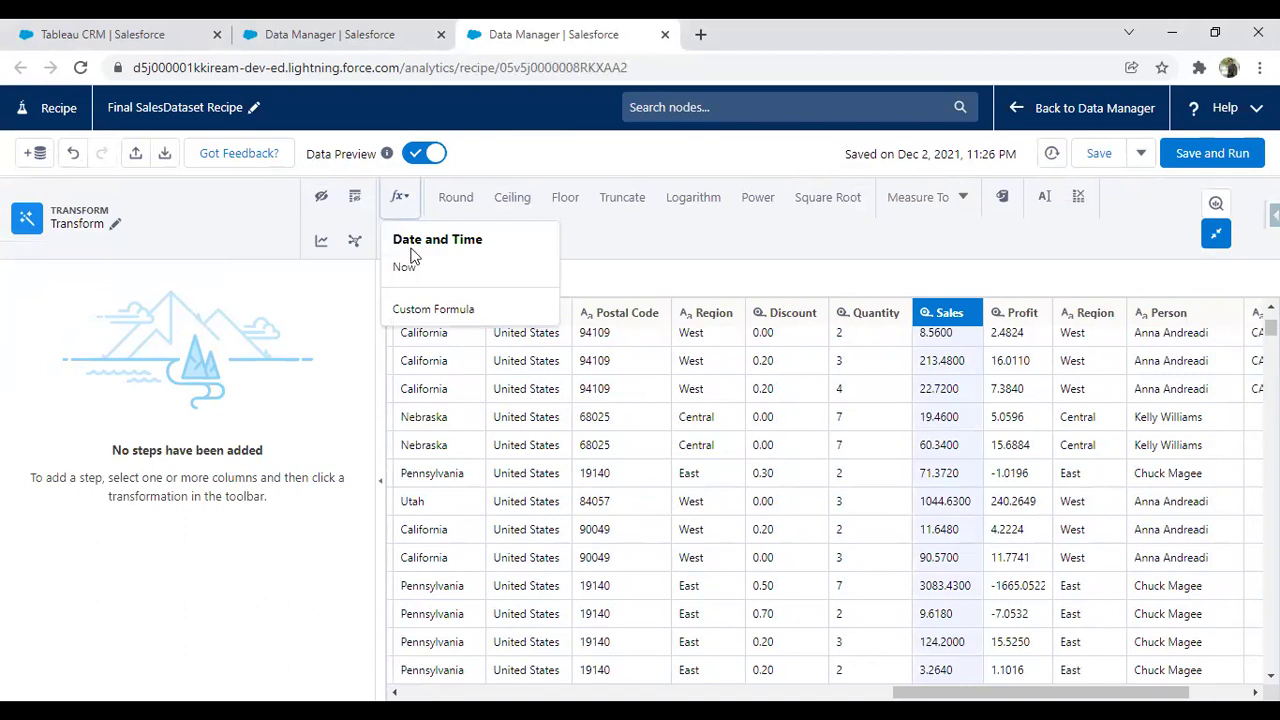
click(413, 312)
text(Sal)
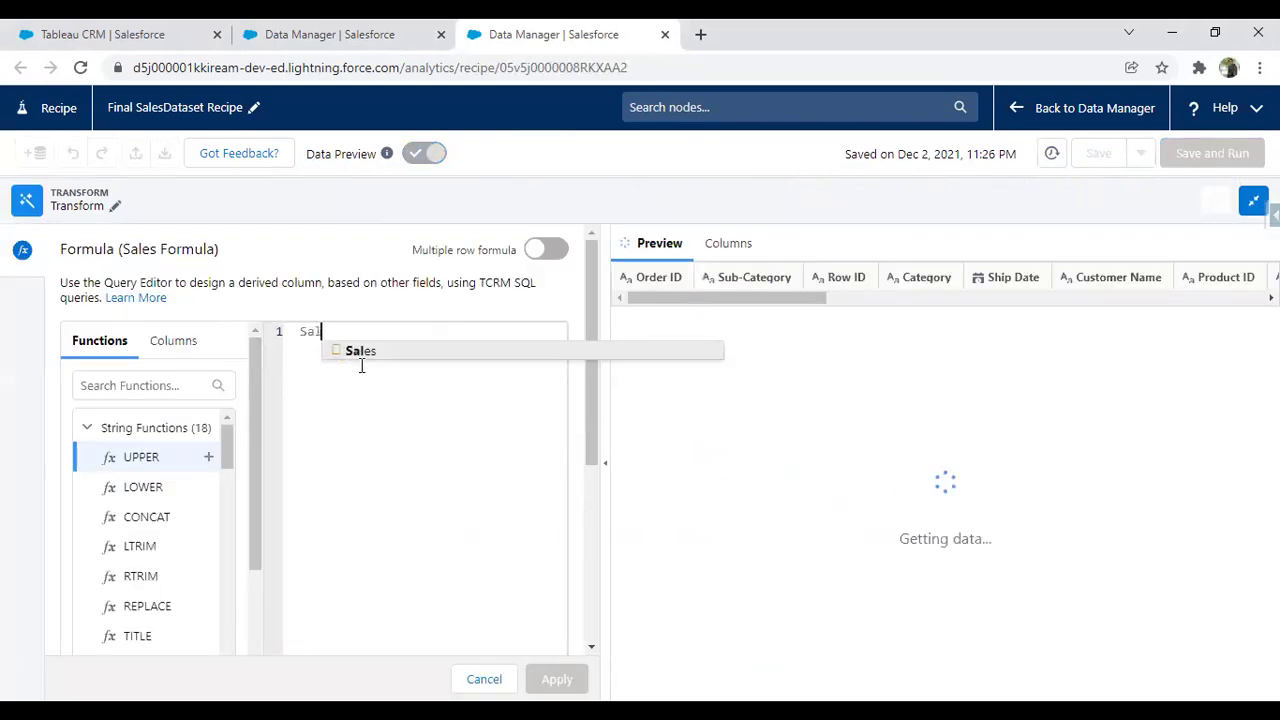
text(es-Pr)
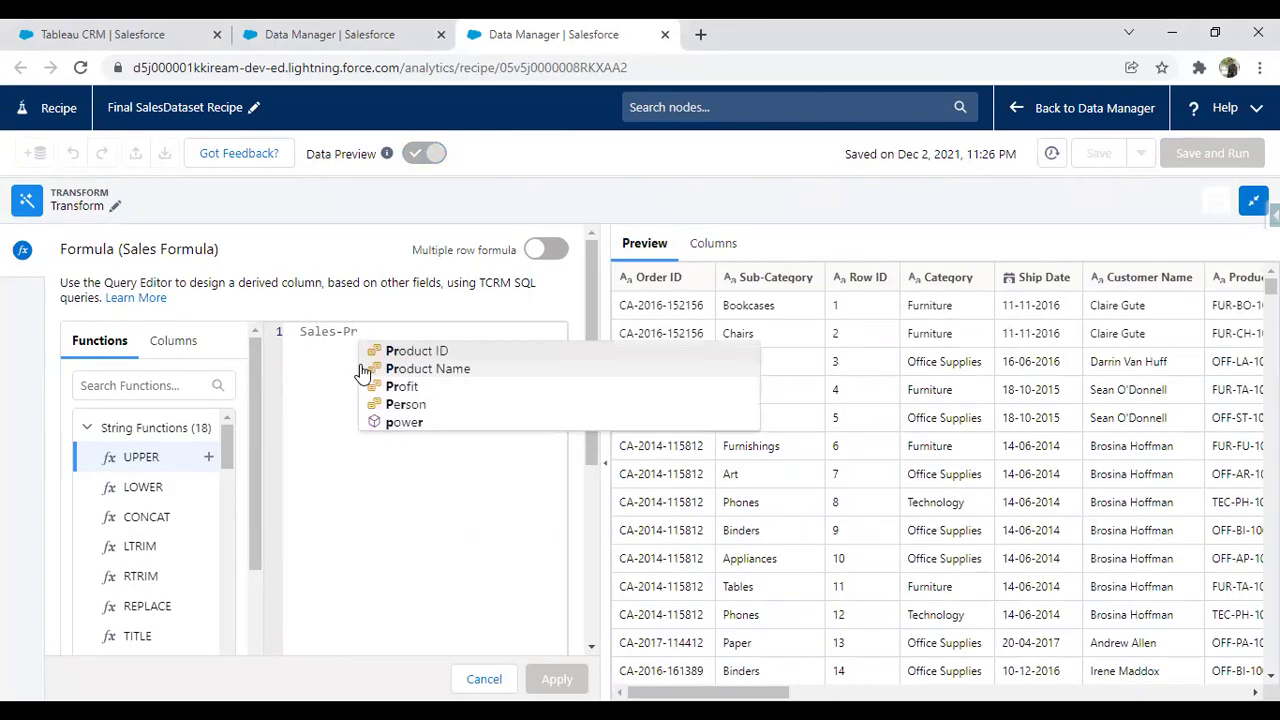
text(of)
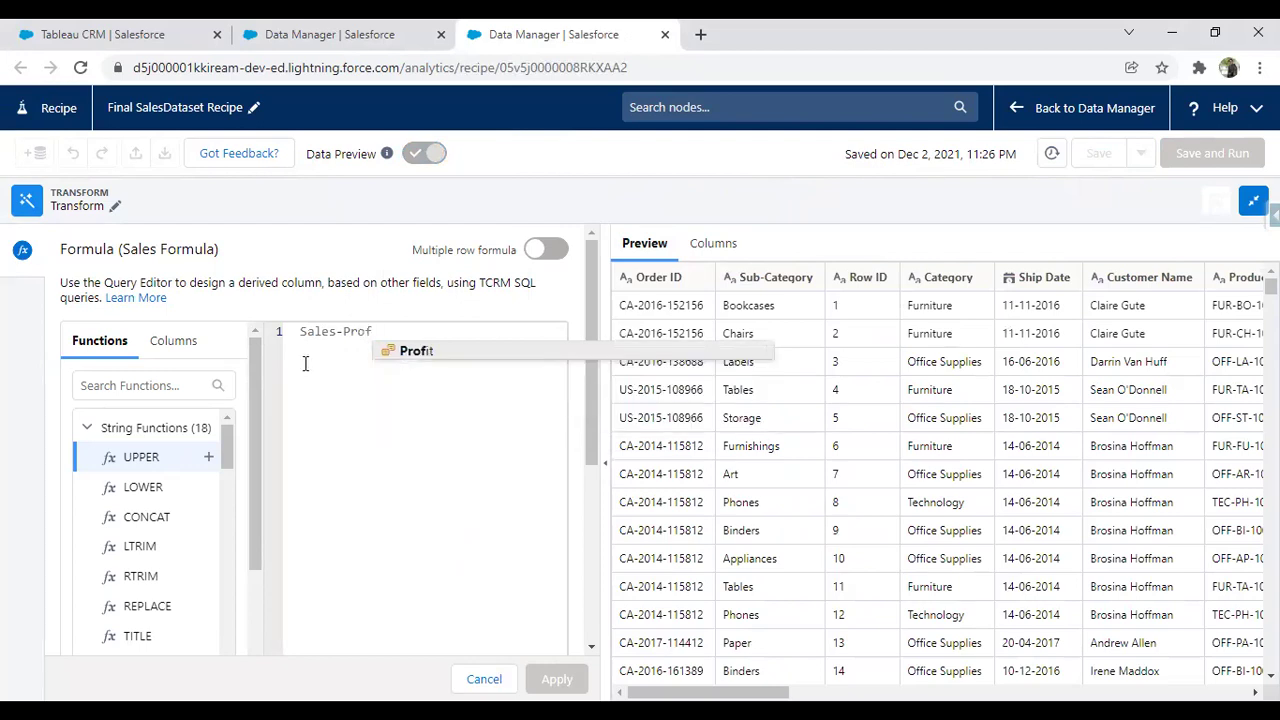
click(410, 352)
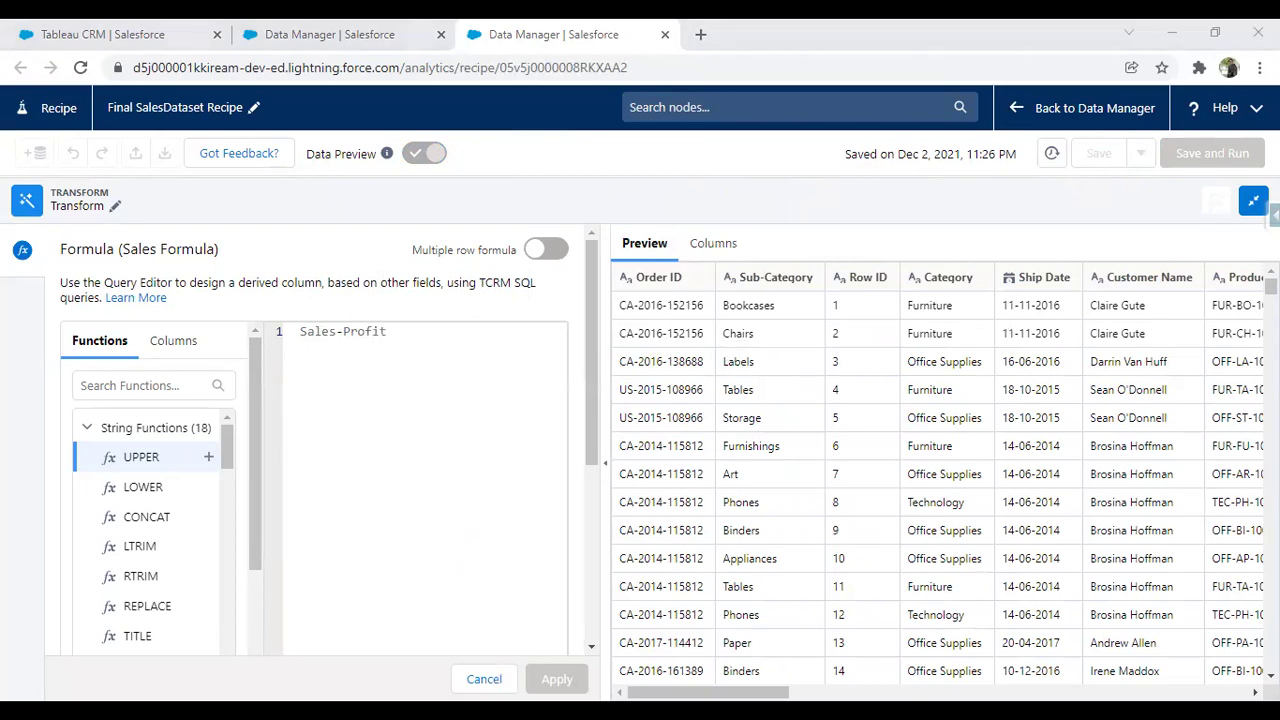
click(420, 471)
Set the formula's output type to Numeric, label the column "Actual Cost", apply it, and return to the recipe canvas
scroll(592, 377, down, 3)
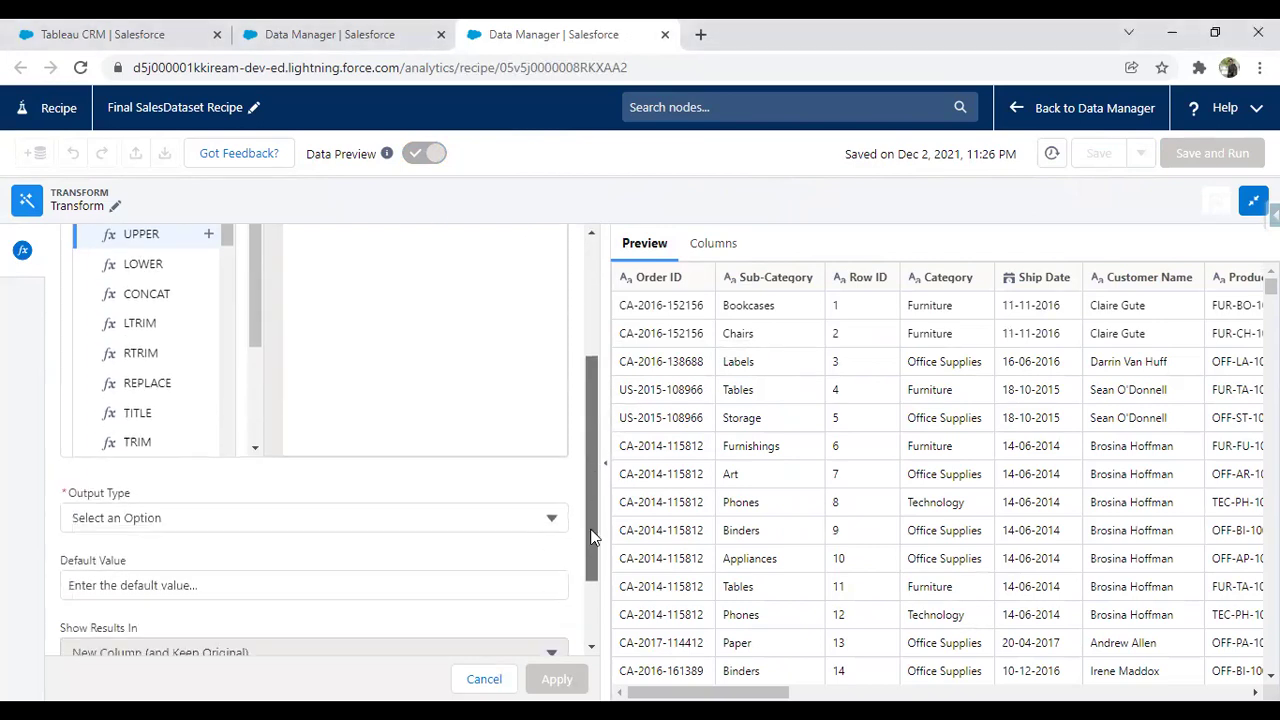
click(180, 406)
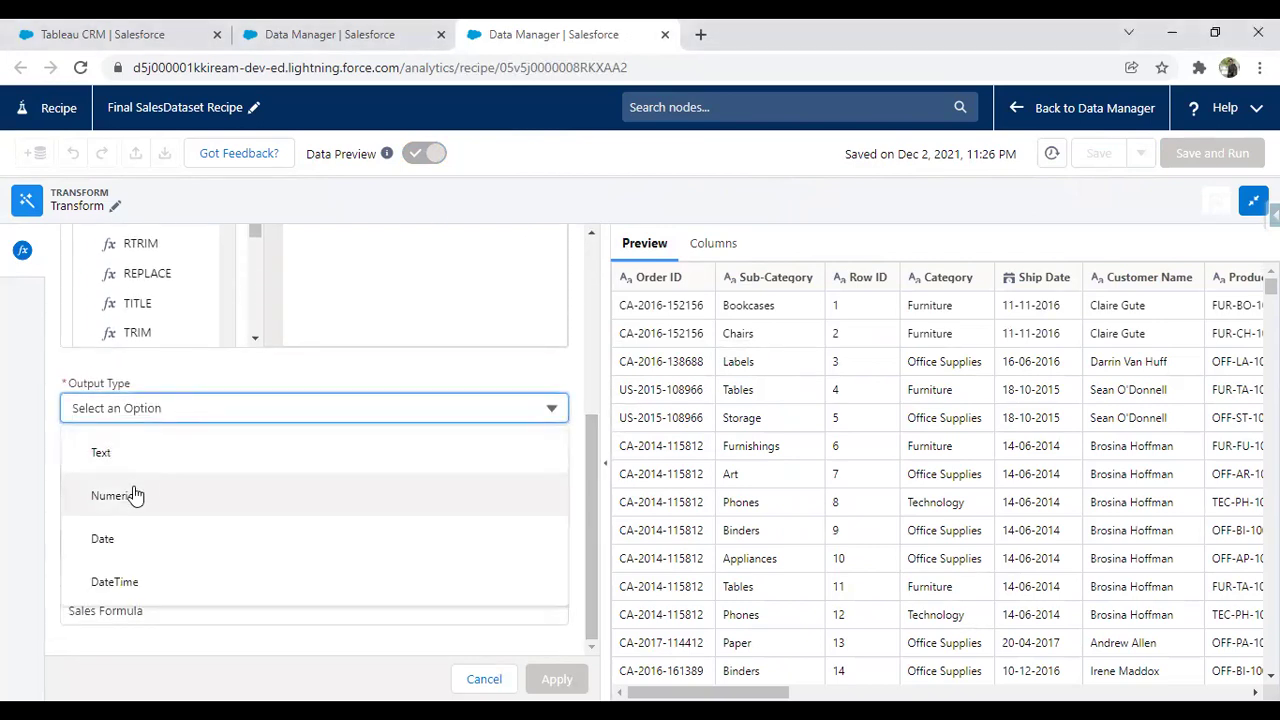
click(133, 490)
triple_click(140, 612)
text(Actauual Cost)
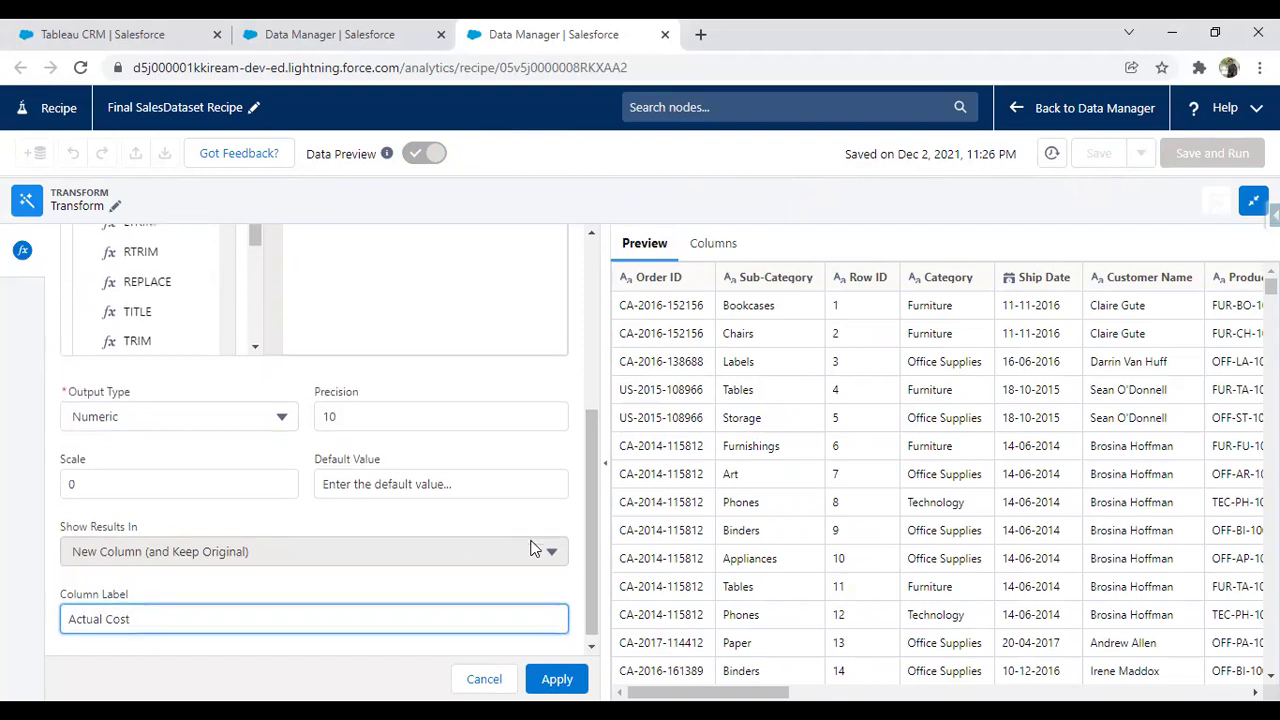
click(545, 679)
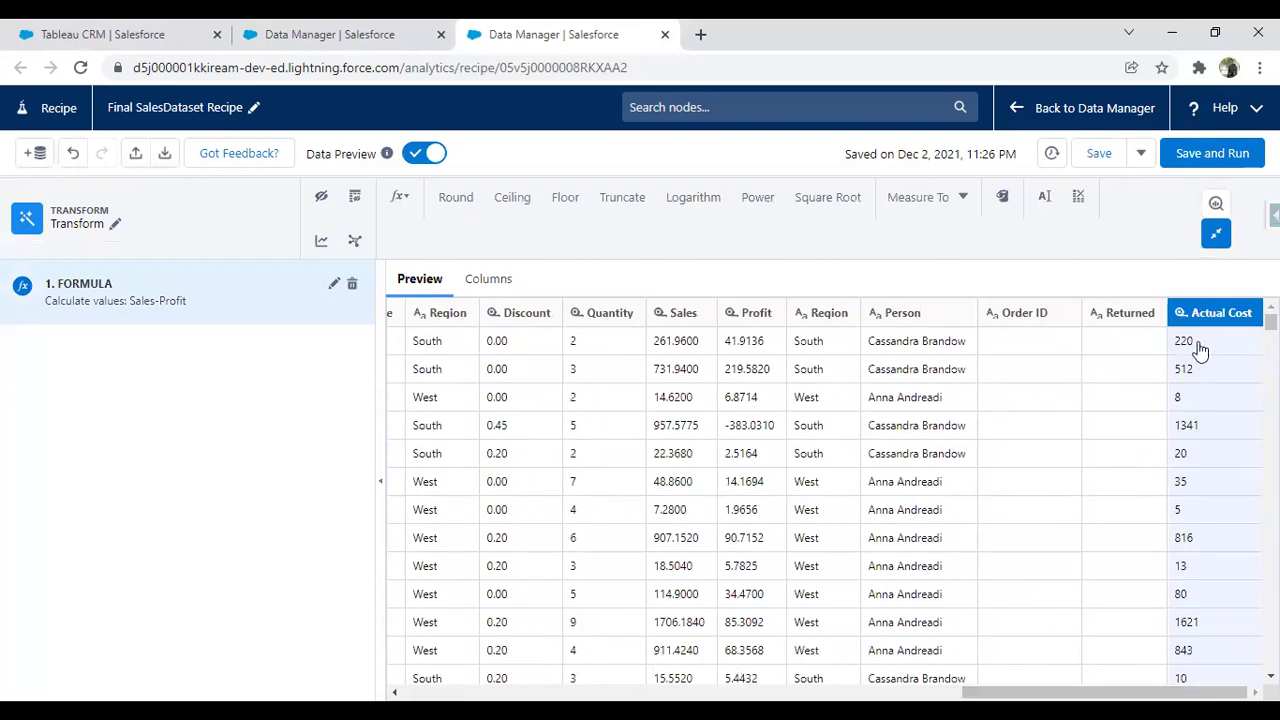
click(1216, 234)
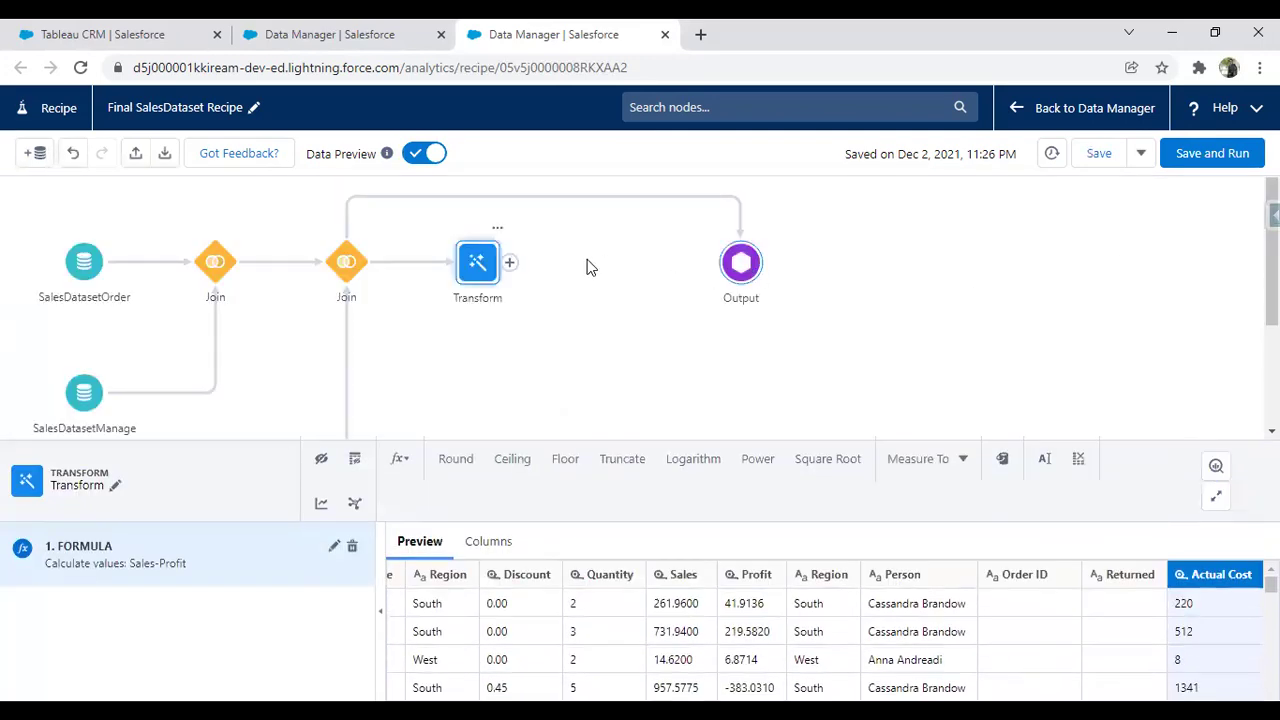
Examine the Output node's dataset settings, down to the security predicate
click(738, 270)
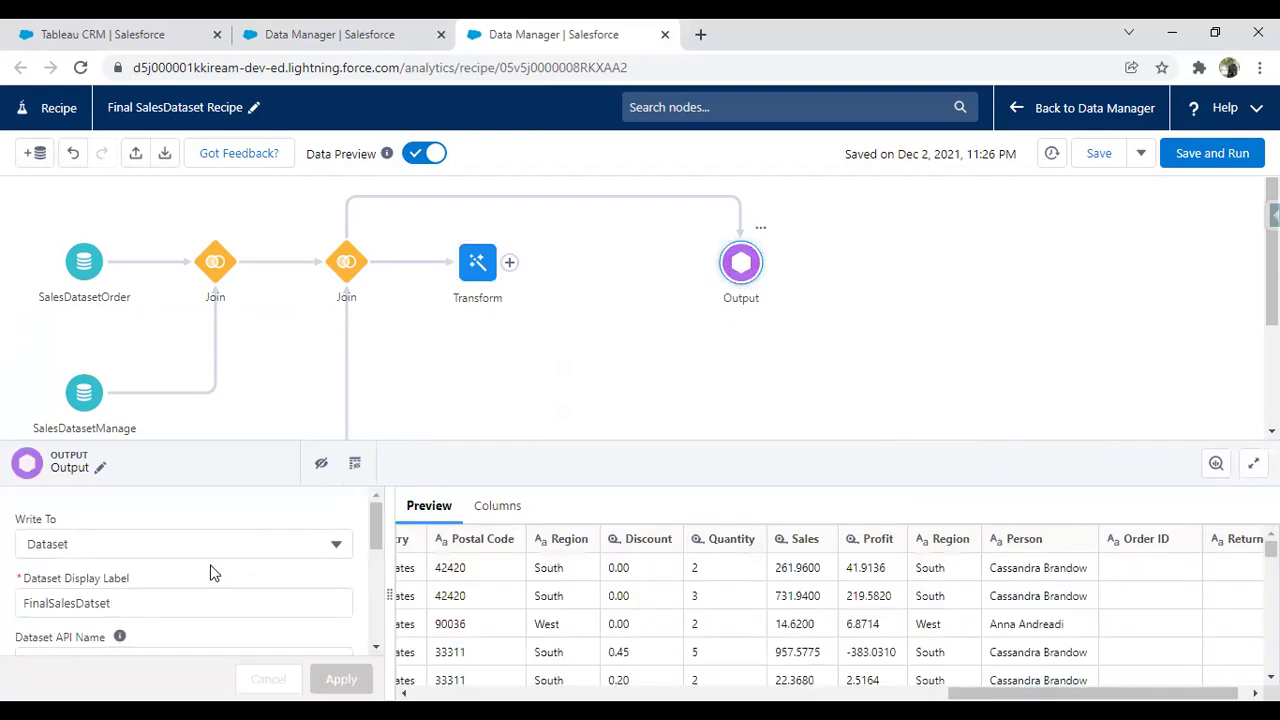
scroll(238, 531, down, 3)
scroll(236, 531, up, 3)
scroll(197, 571, down, 5)
scroll(172, 605, down, 2)
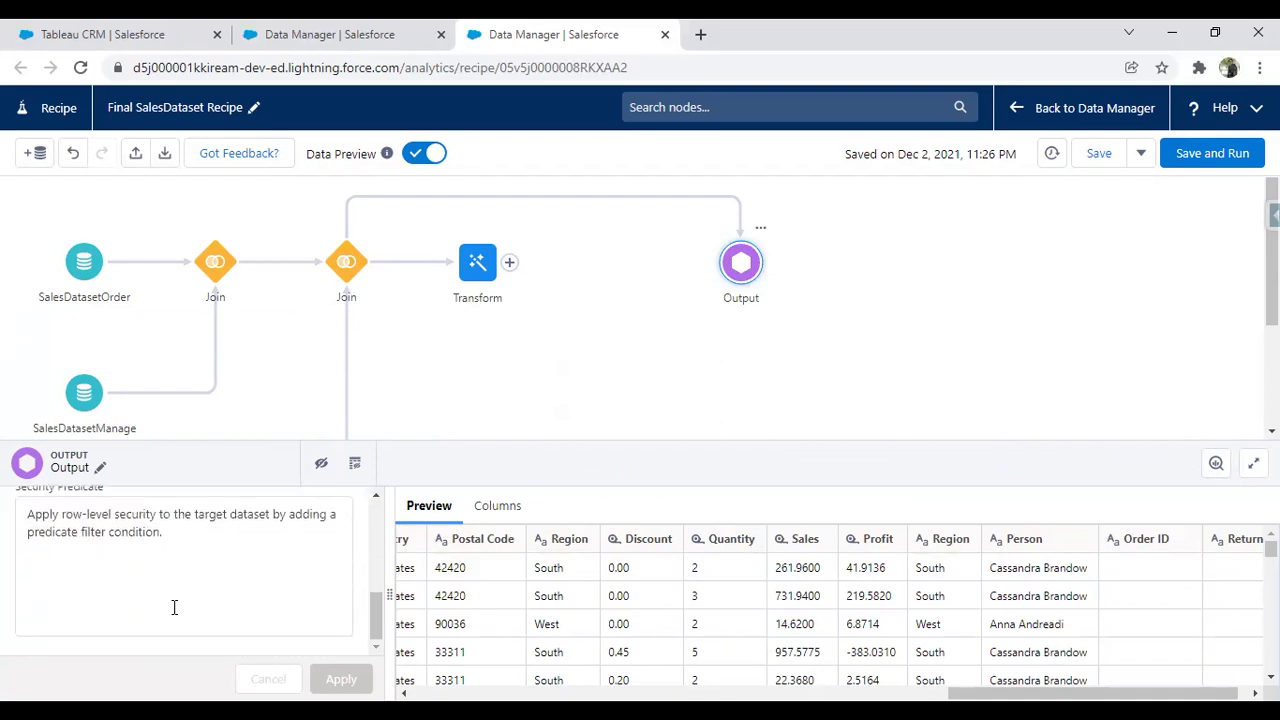
click(505, 270)
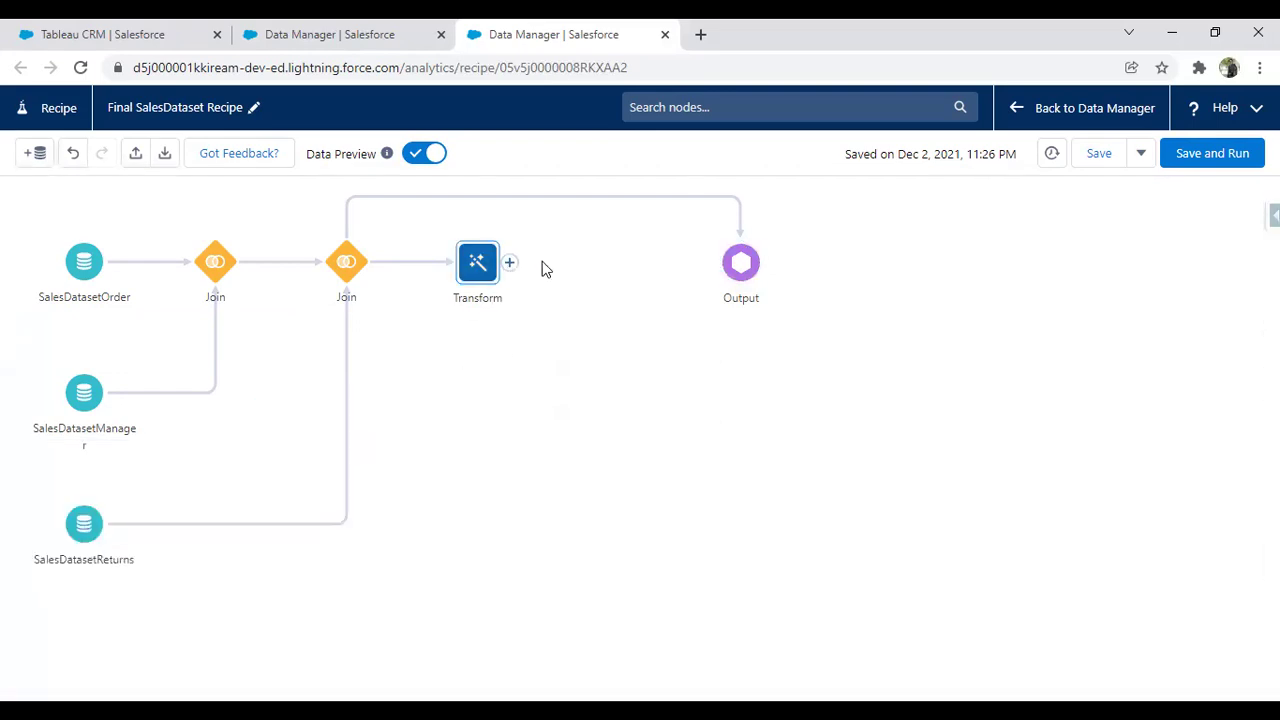
Try to reroute the connection between the second Join and the Output node so that it passes through the Transform node
click(474, 197)
click(611, 224)
click(485, 266)
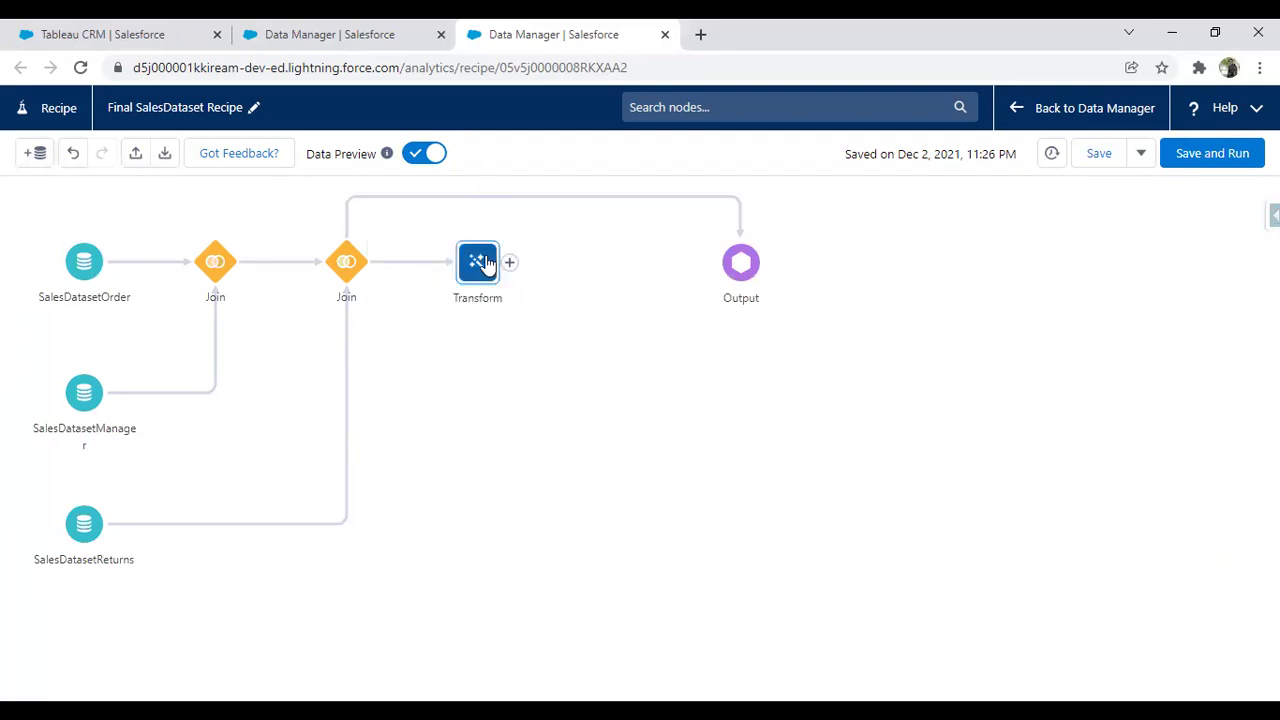
right_click(392, 196)
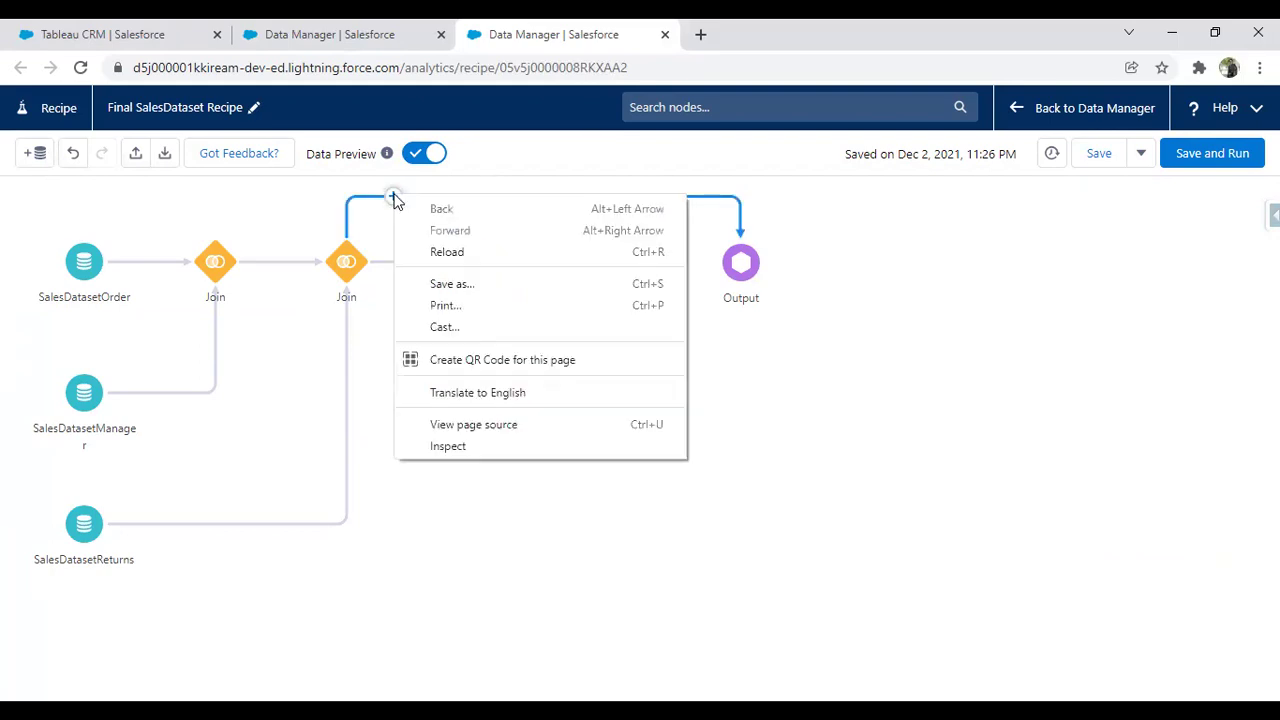
click(838, 343)
click(709, 198)
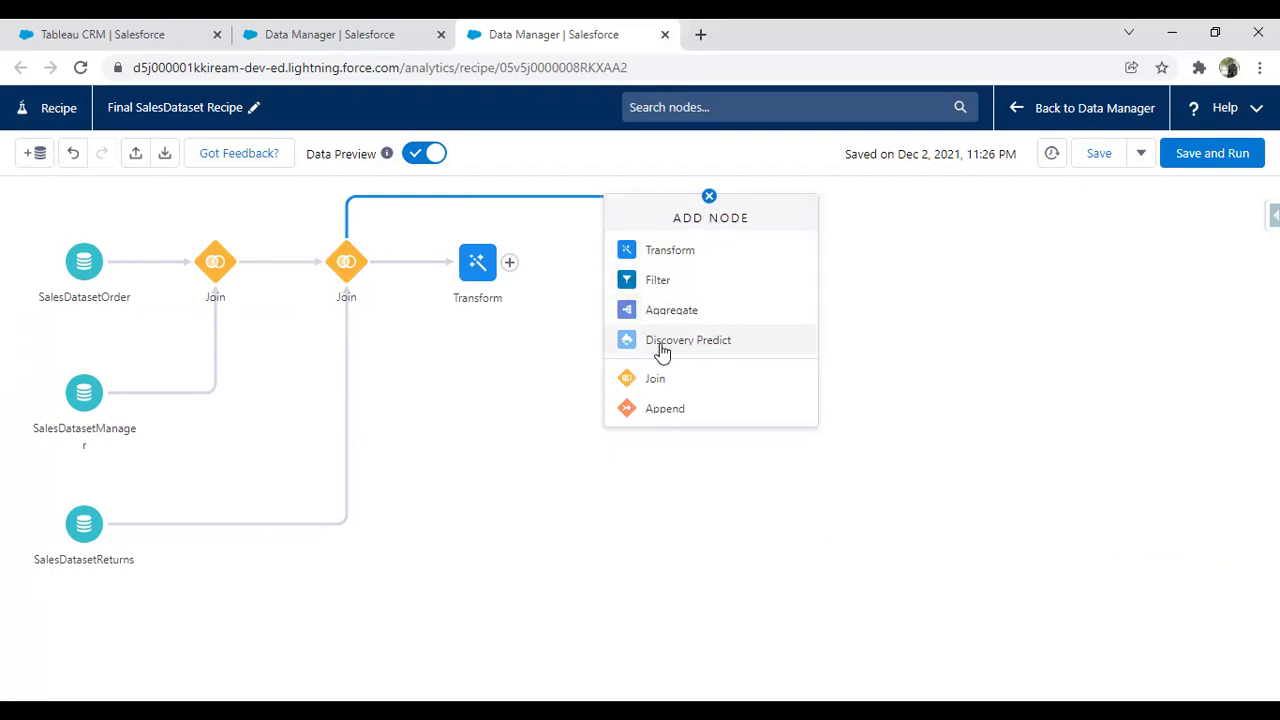
scroll(666, 346, down, 1)
click(665, 410)
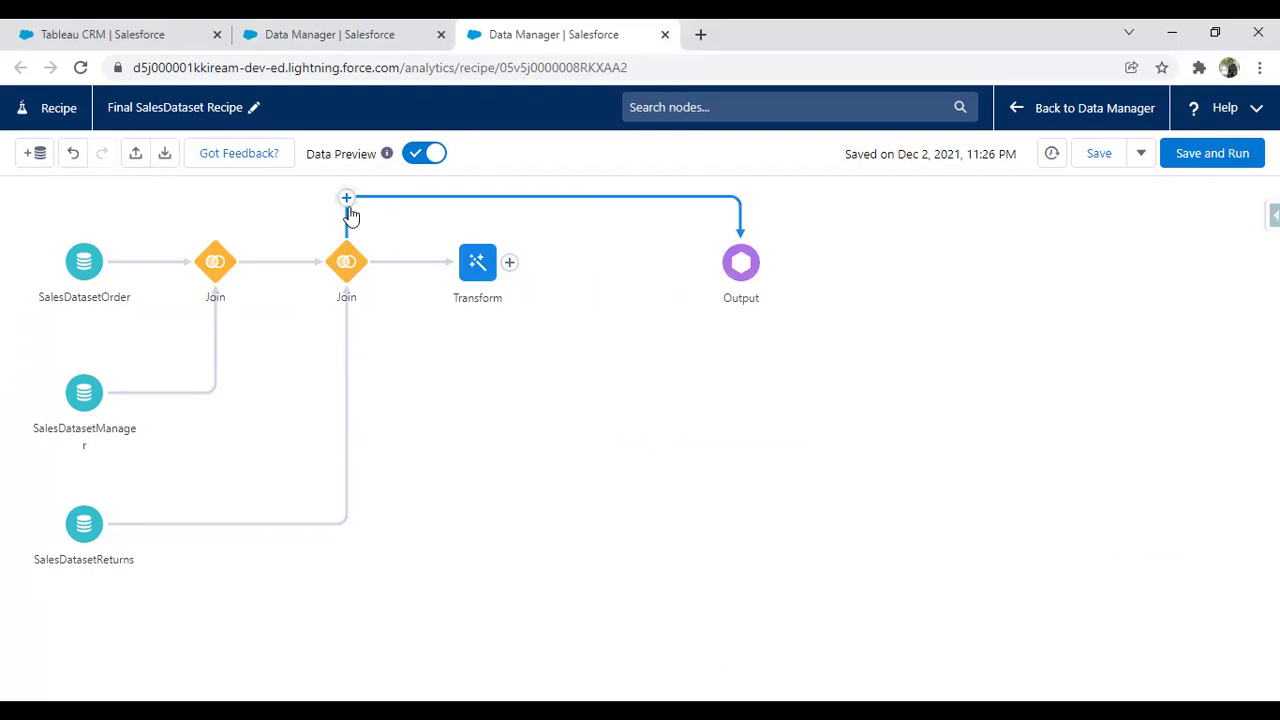
Delete the Output node and add a new Output node after the Transform node
click(752, 250)
click(760, 232)
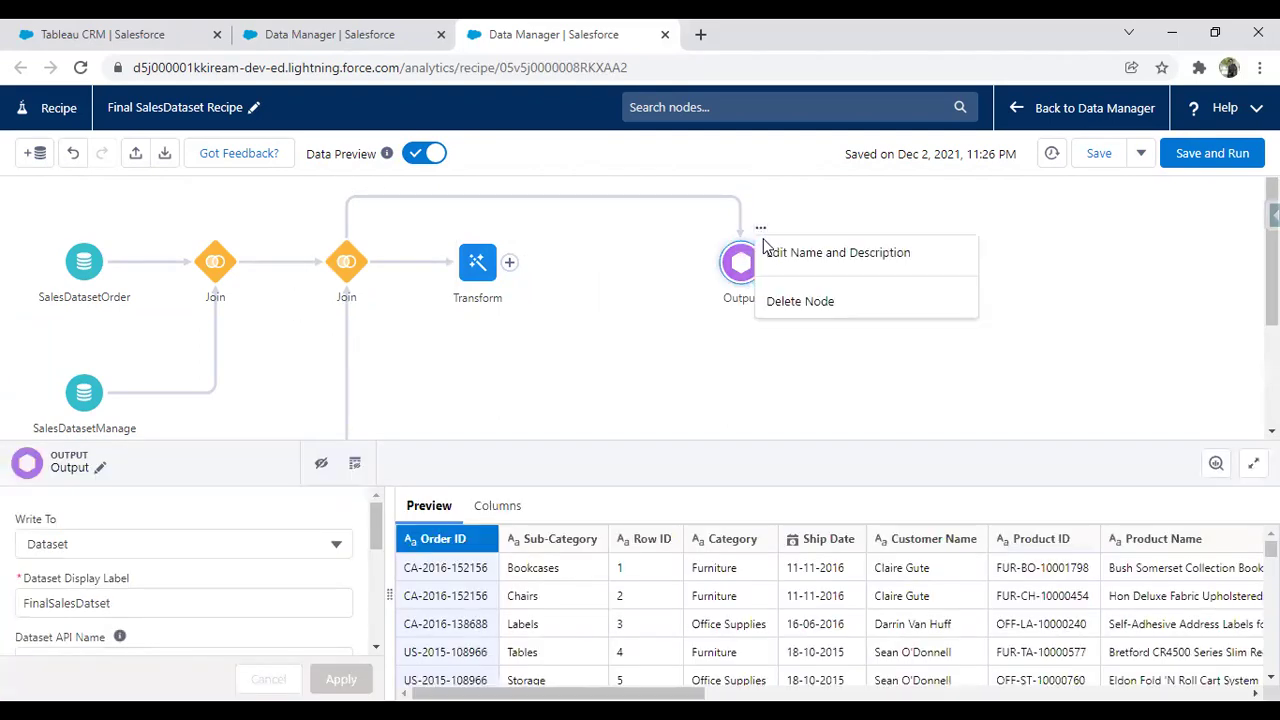
click(796, 302)
click(511, 264)
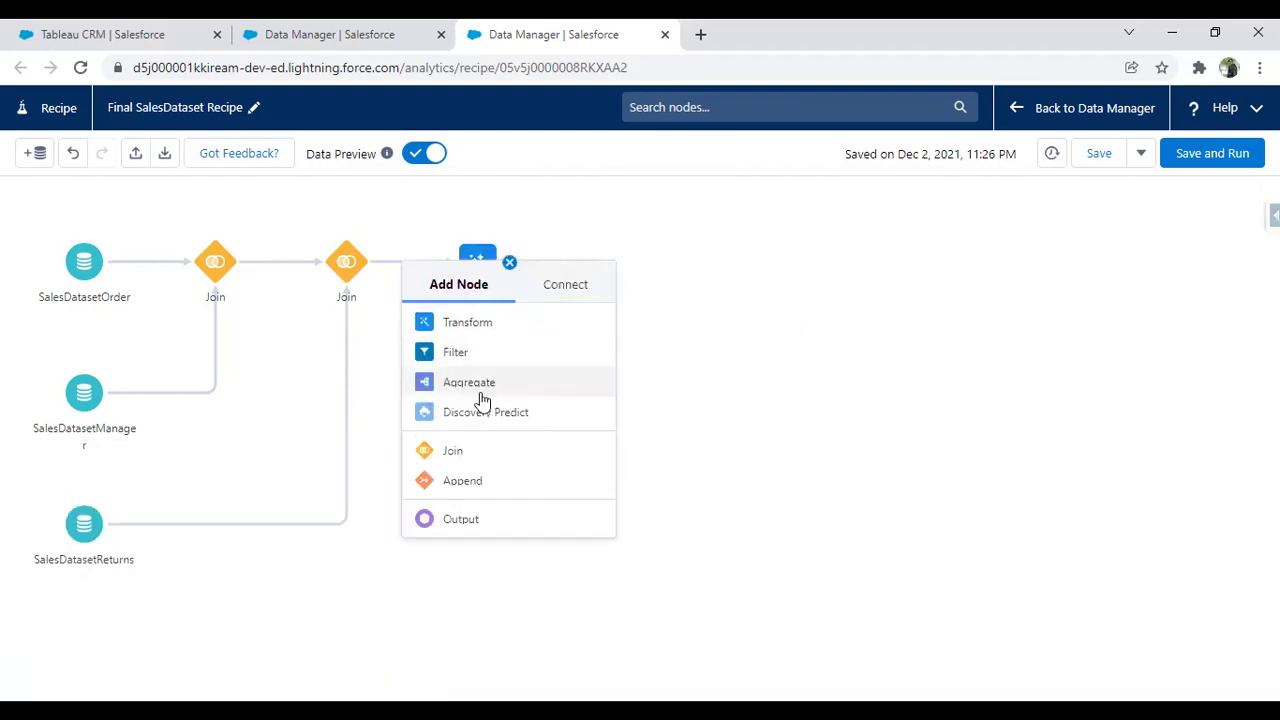
click(462, 518)
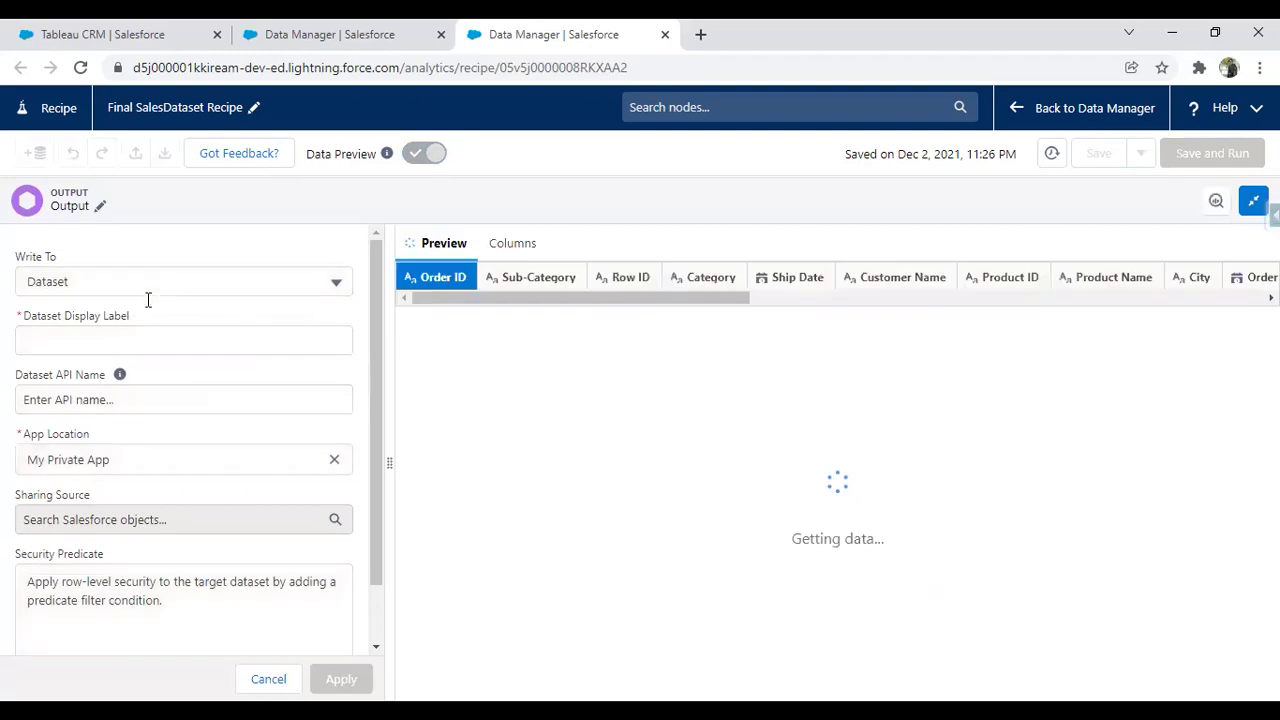
Check the dataset name used by the sales dashboard and set the new output's dataset display label to "FinalSalesDataset"
click(86, 342)
click(285, 28)
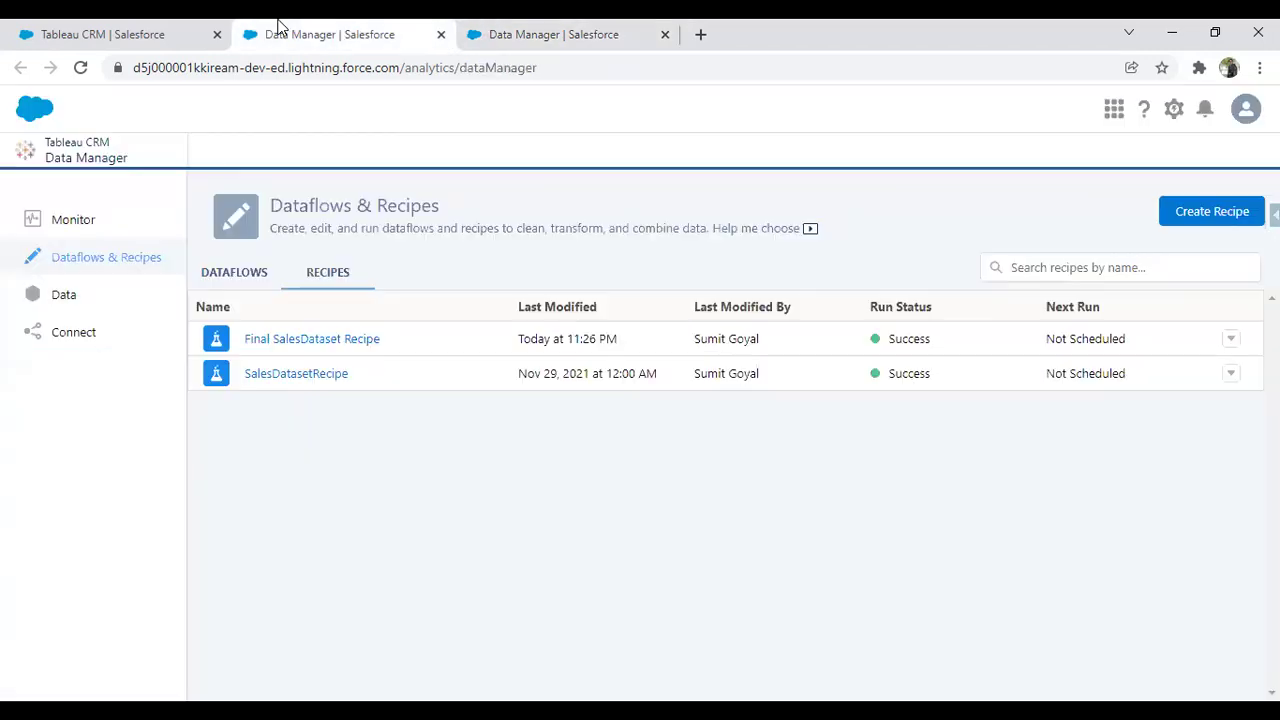
click(157, 30)
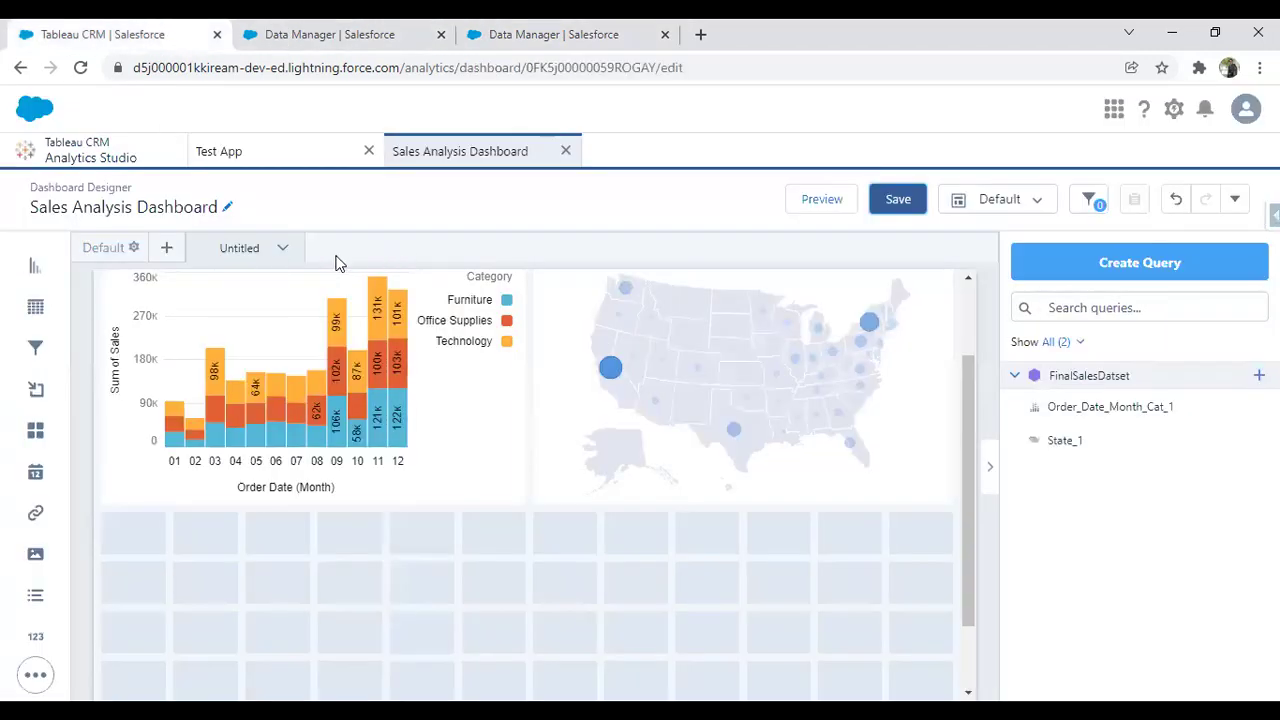
scroll(329, 450, up, 1)
click(598, 24)
click(151, 338)
text(FinalSale)
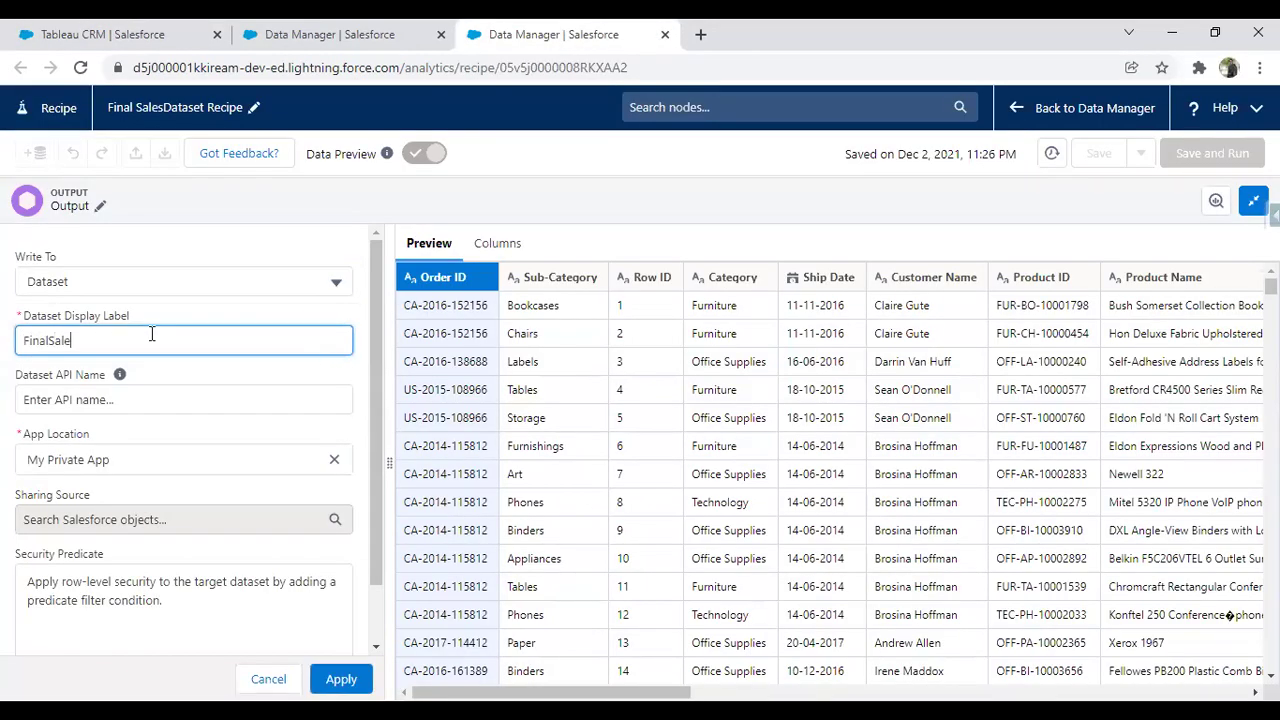
click(103, 34)
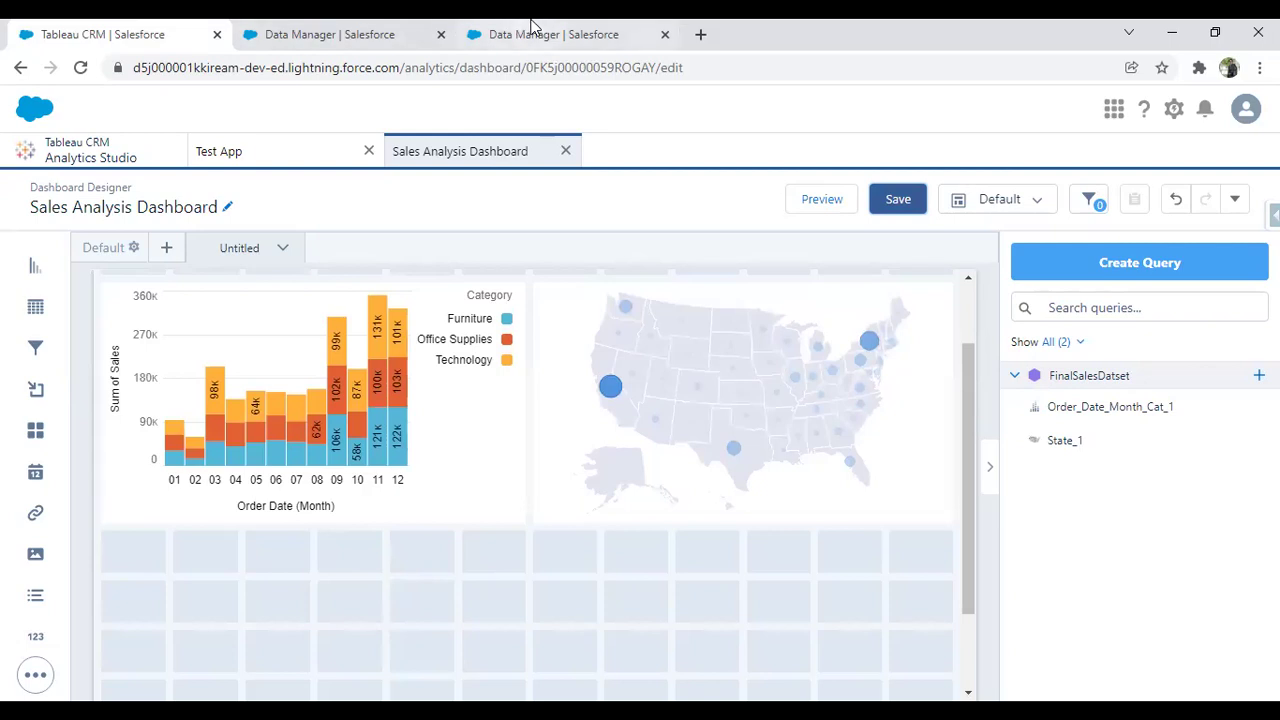
click(531, 34)
text(sDataset)
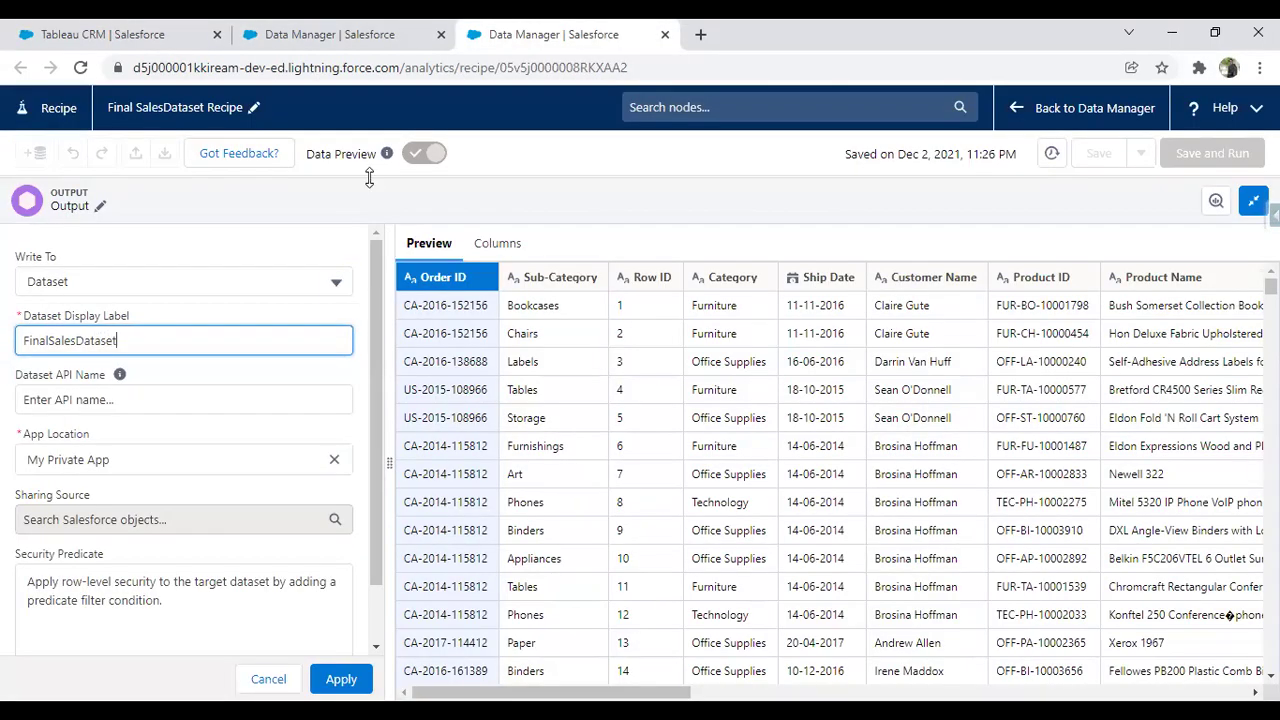
click(139, 30)
click(465, 33)
Set the dataset API name to "FinalSalesDataset", replace the My Private App location, and apply the output settings
click(123, 396)
text(FinalSalesDataset)
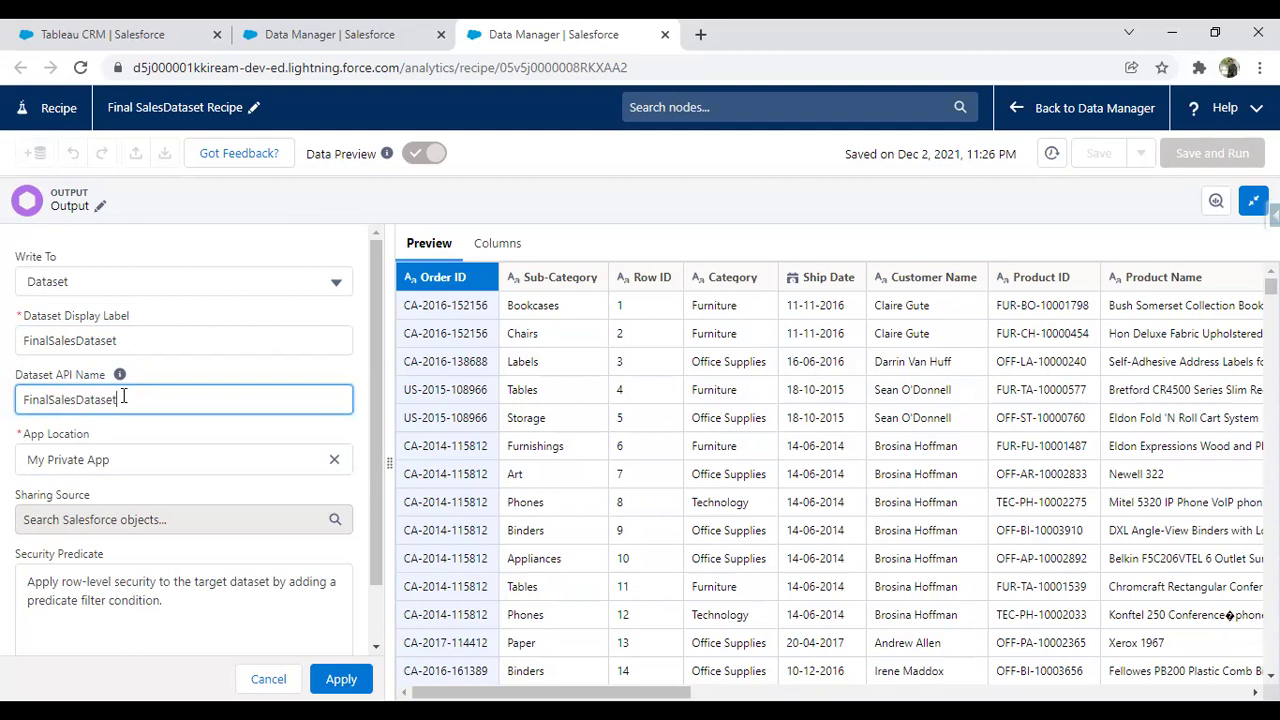
click(334, 459)
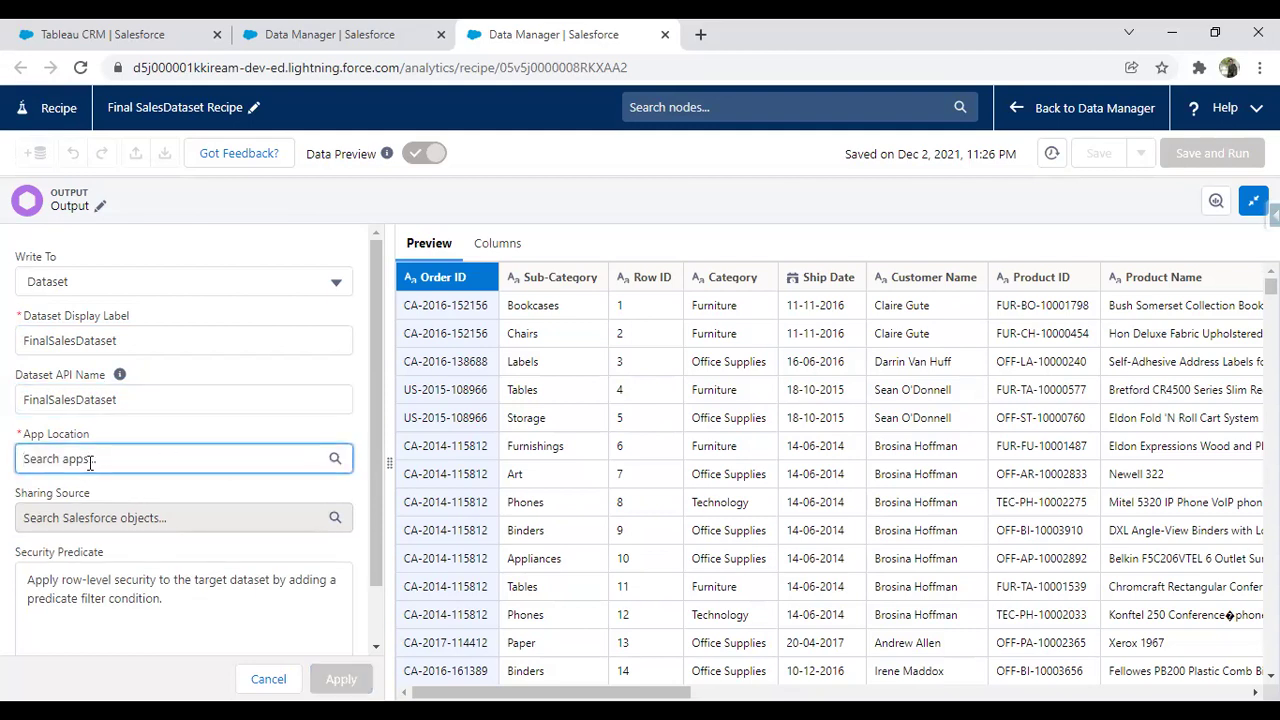
click(88, 460)
click(90, 309)
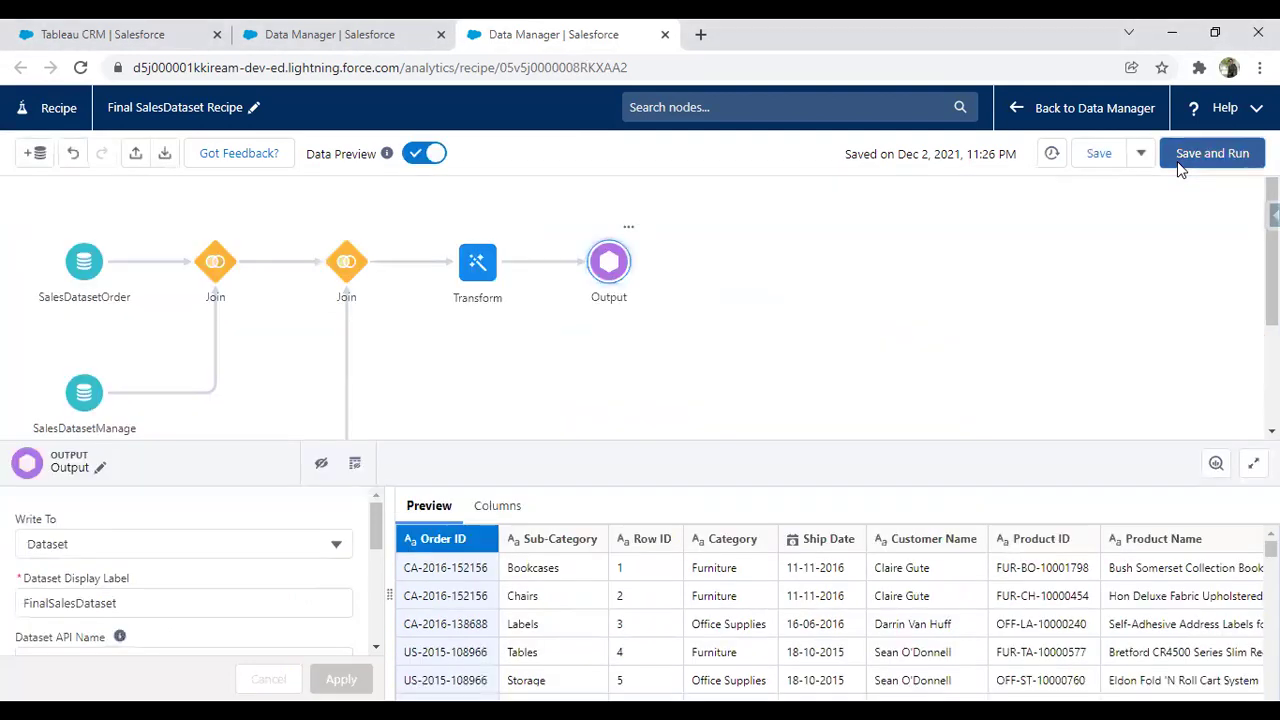
Save and run the recipe, and follow its job in the Data Manager monitor by refreshing the list
click(1177, 161)
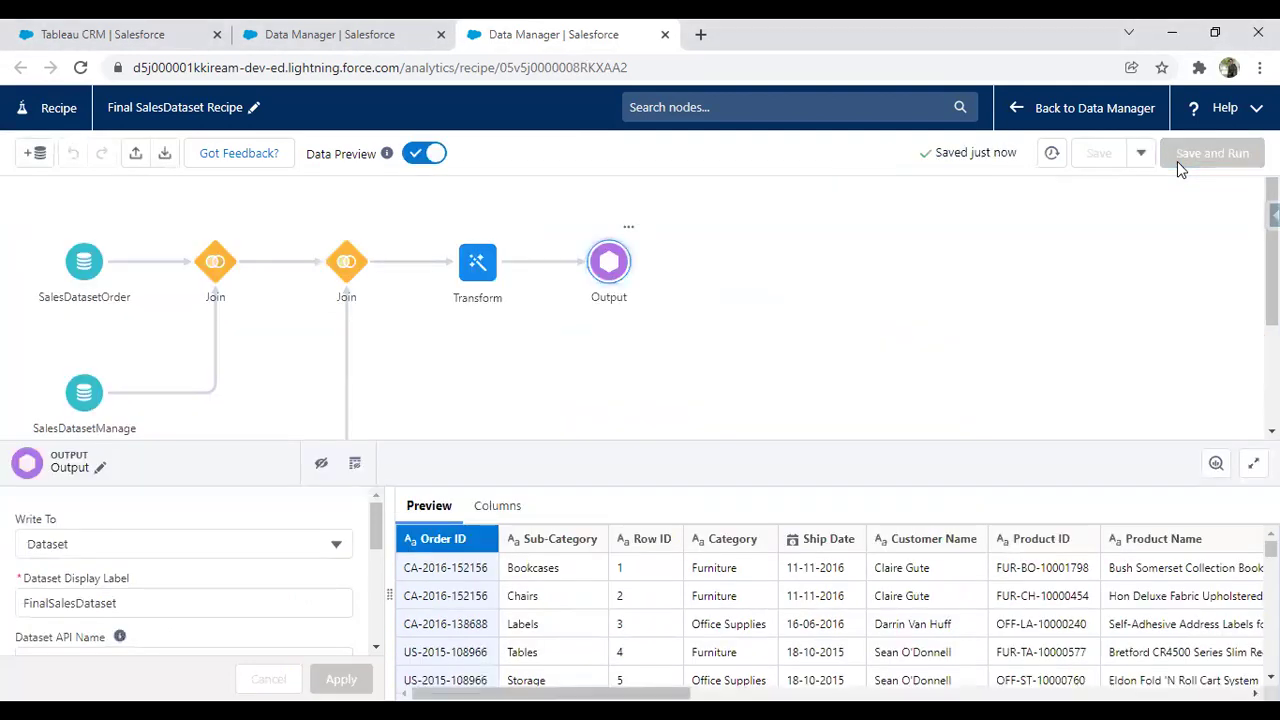
click(1095, 108)
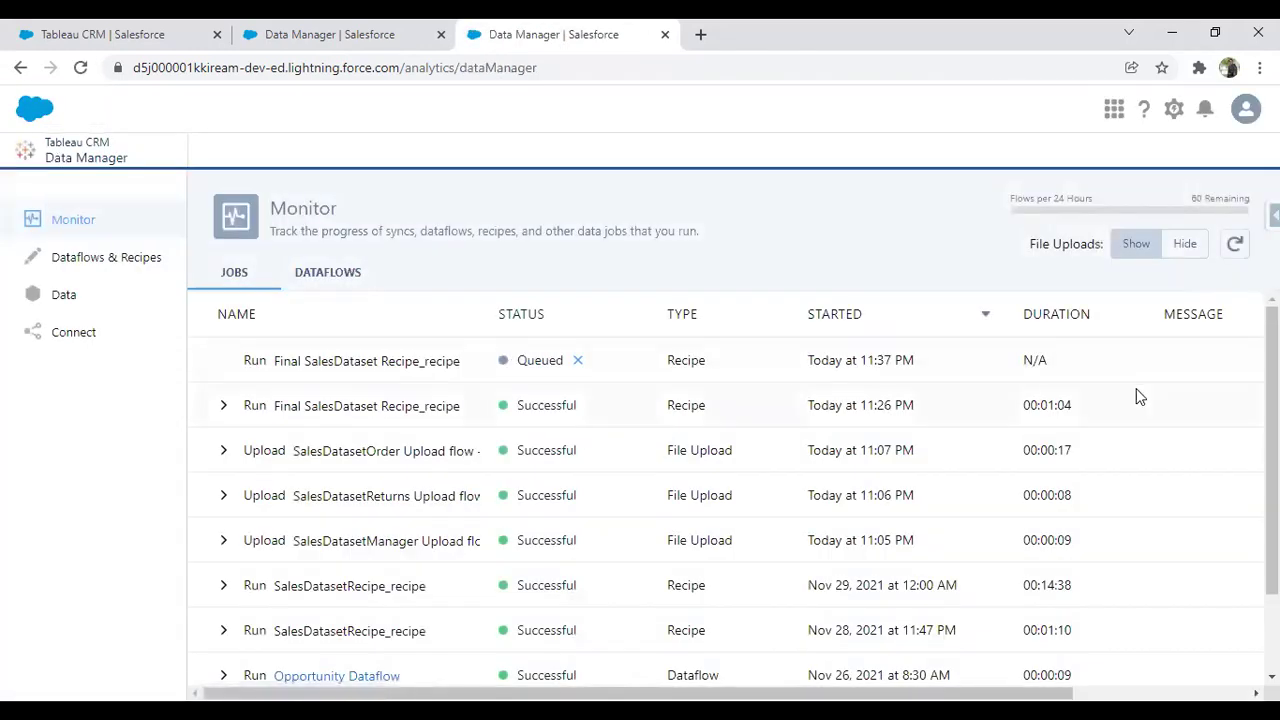
click(1237, 247)
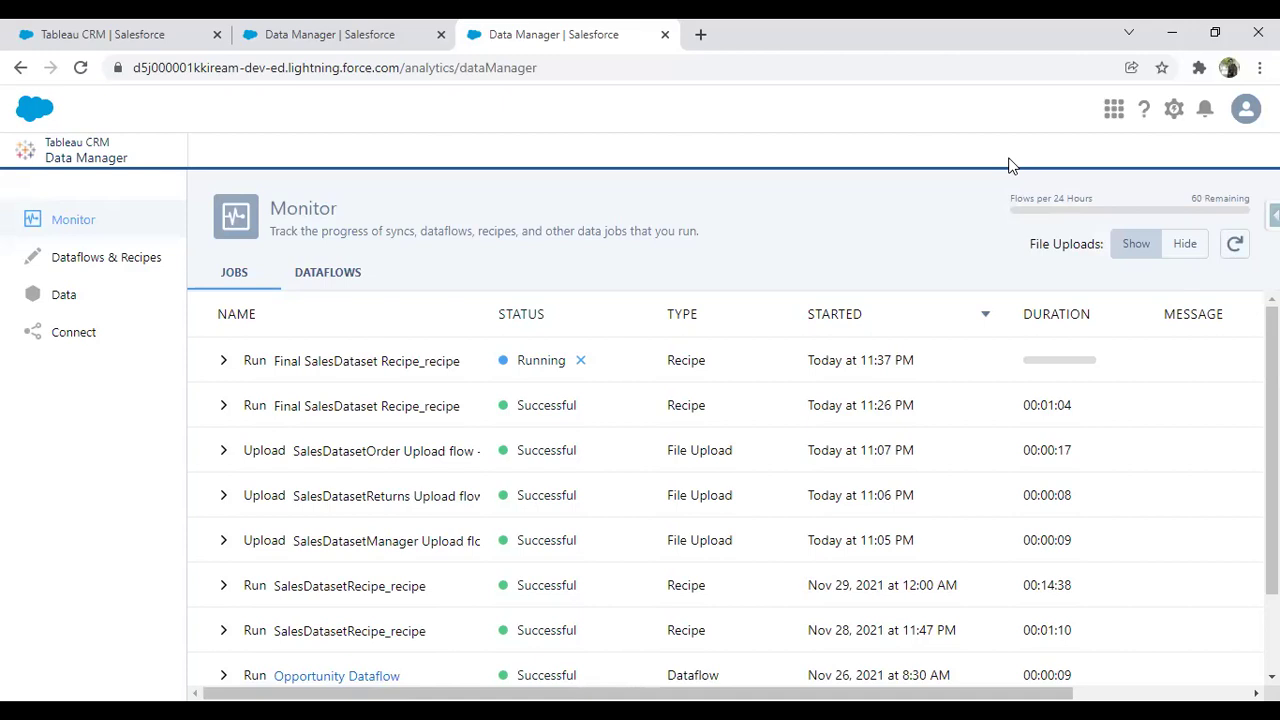
click(1236, 254)
click(1236, 256)
click(1236, 256)
click(1236, 256)
click(1236, 255)
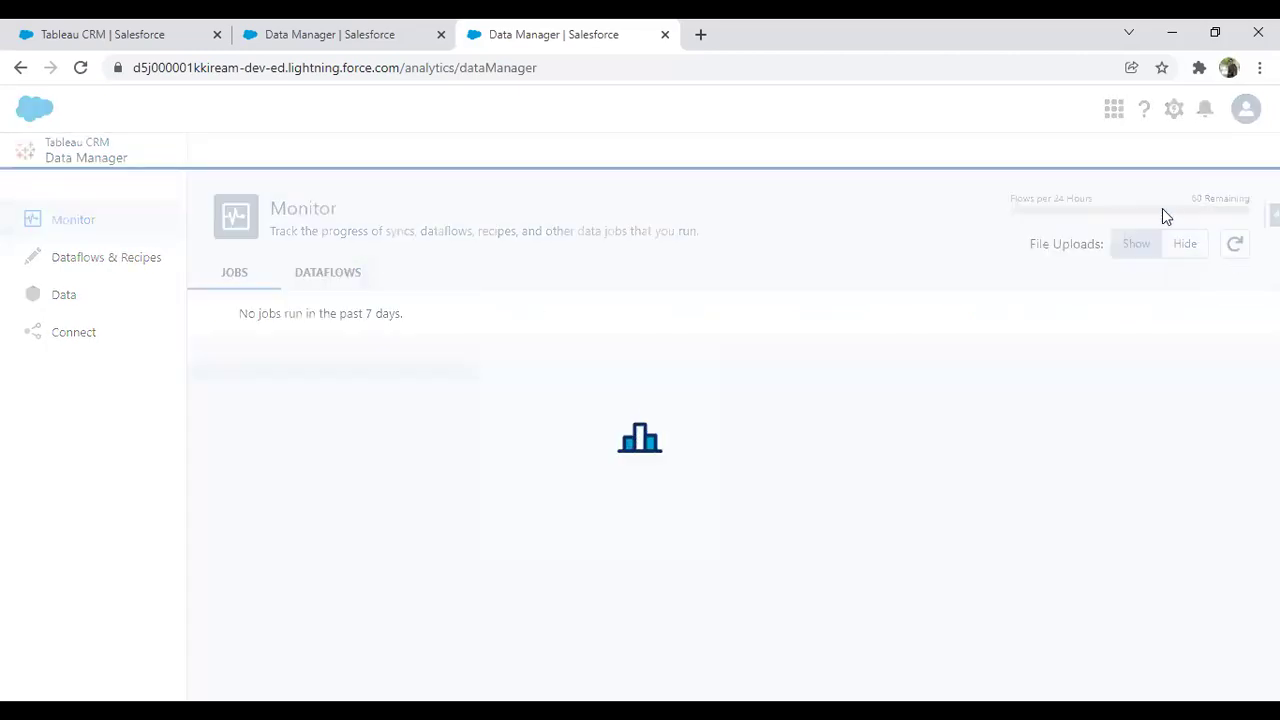
Switch to the Sales Analysis Dashboard, close the Test App tab, and reload the page
click(362, 32)
click(60, 30)
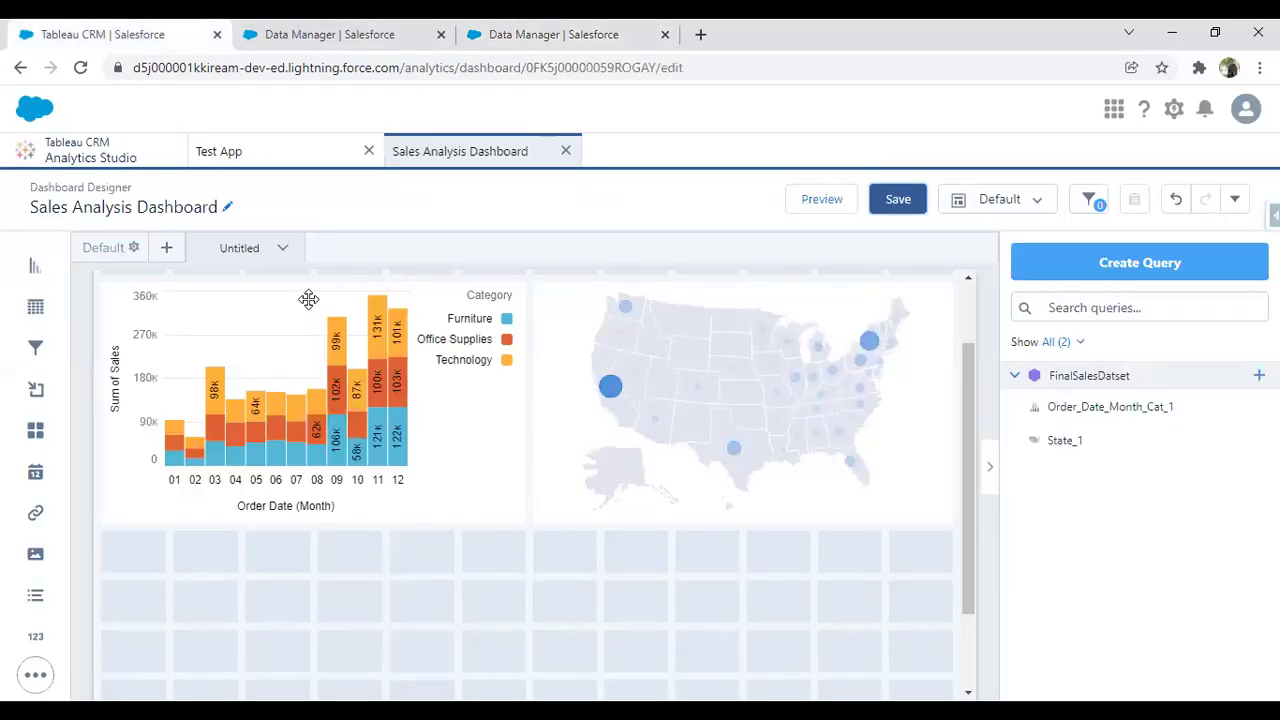
click(368, 152)
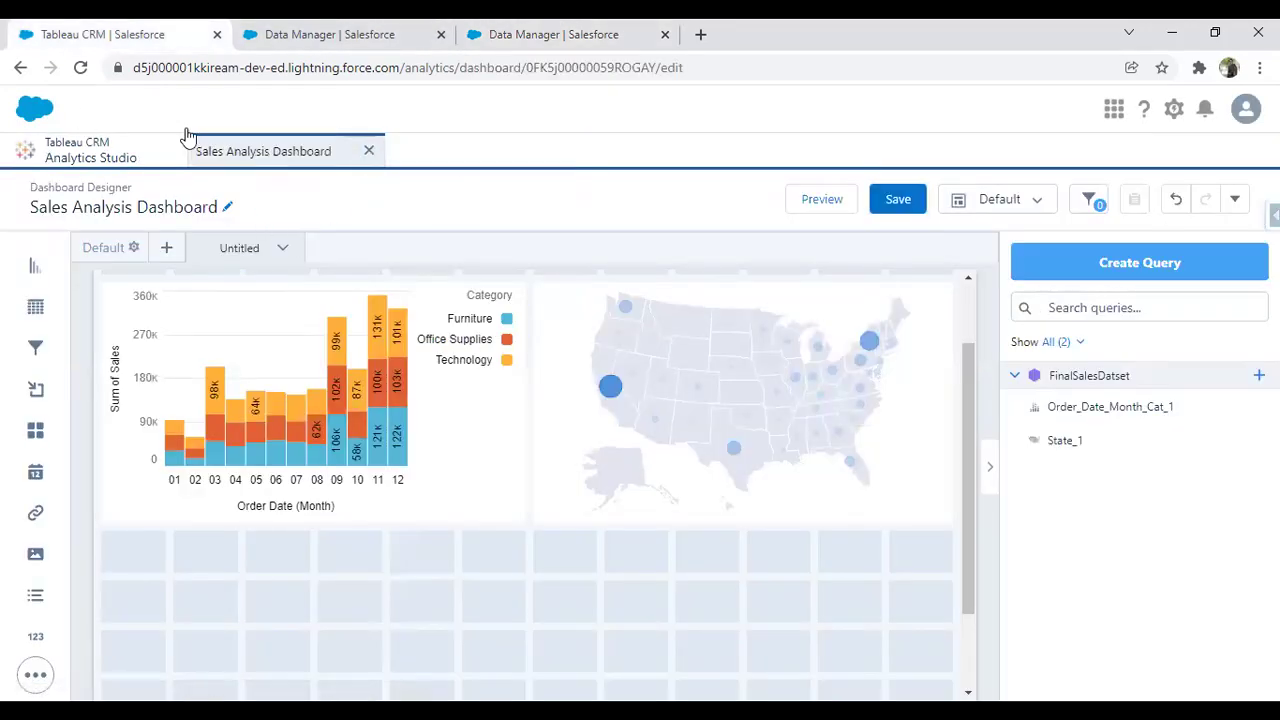
click(80, 67)
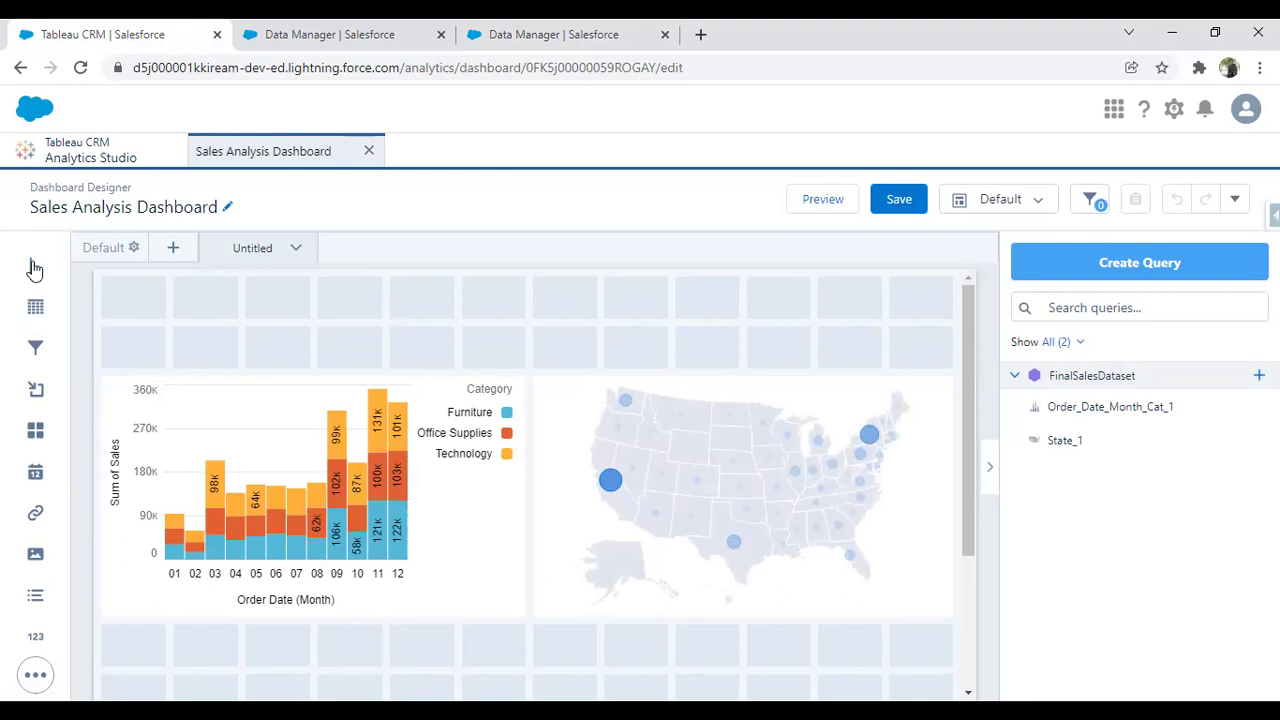
Place a chart widget in the empty grid below the existing charts and base its query on FinalSalesDataset
scroll(651, 520, down, 2)
scroll(405, 364, up, 2)
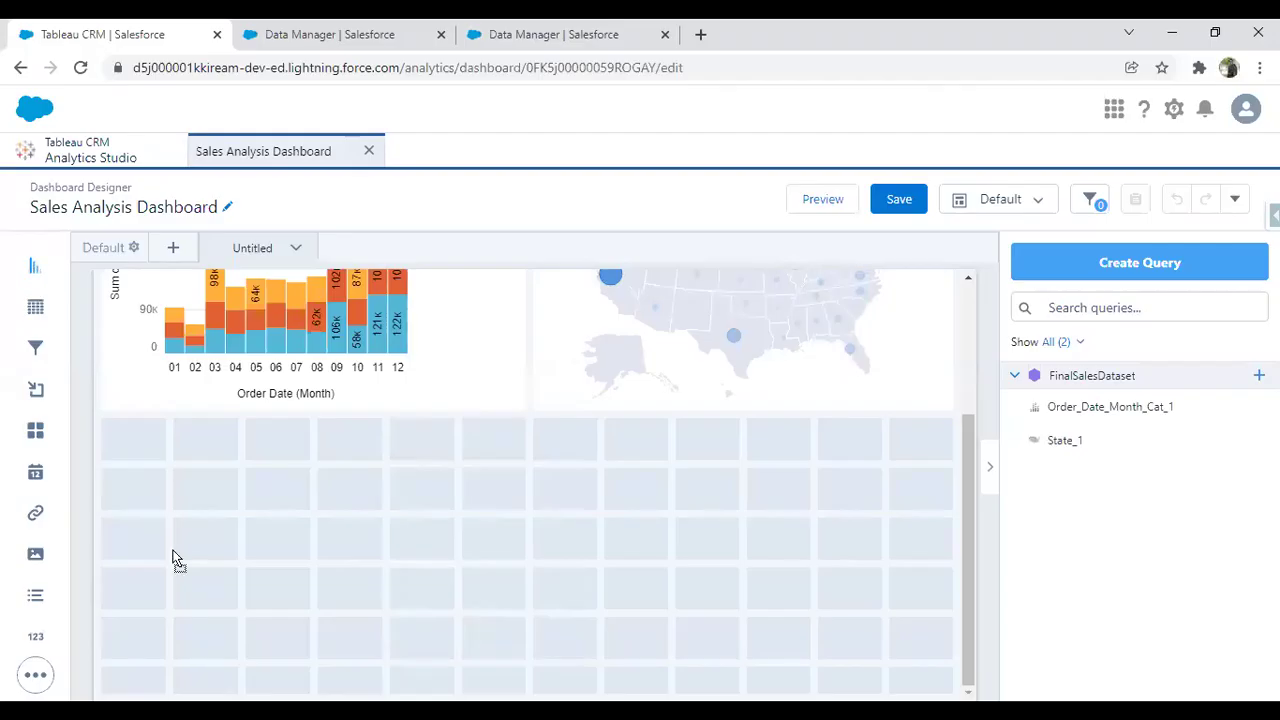
drag(309, 409, 457, 486)
click(290, 403)
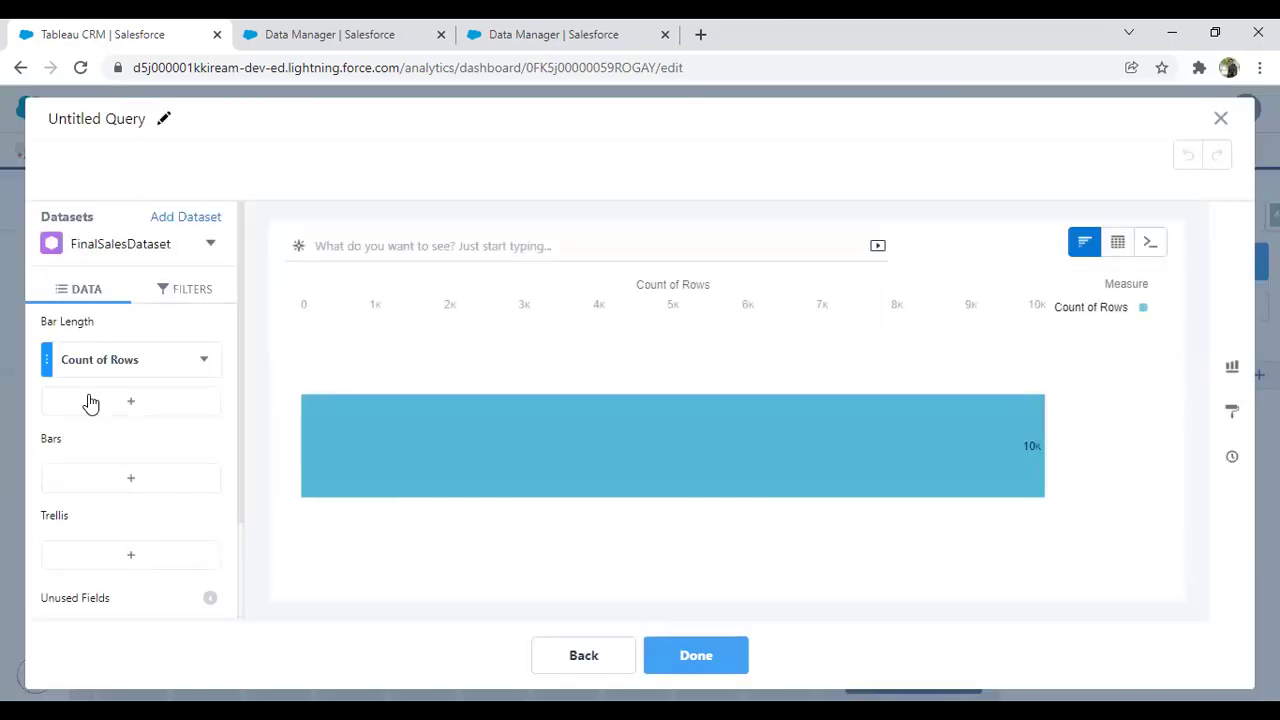
Group the new chart's bars by Segment and change the chart type to Column
click(130, 477)
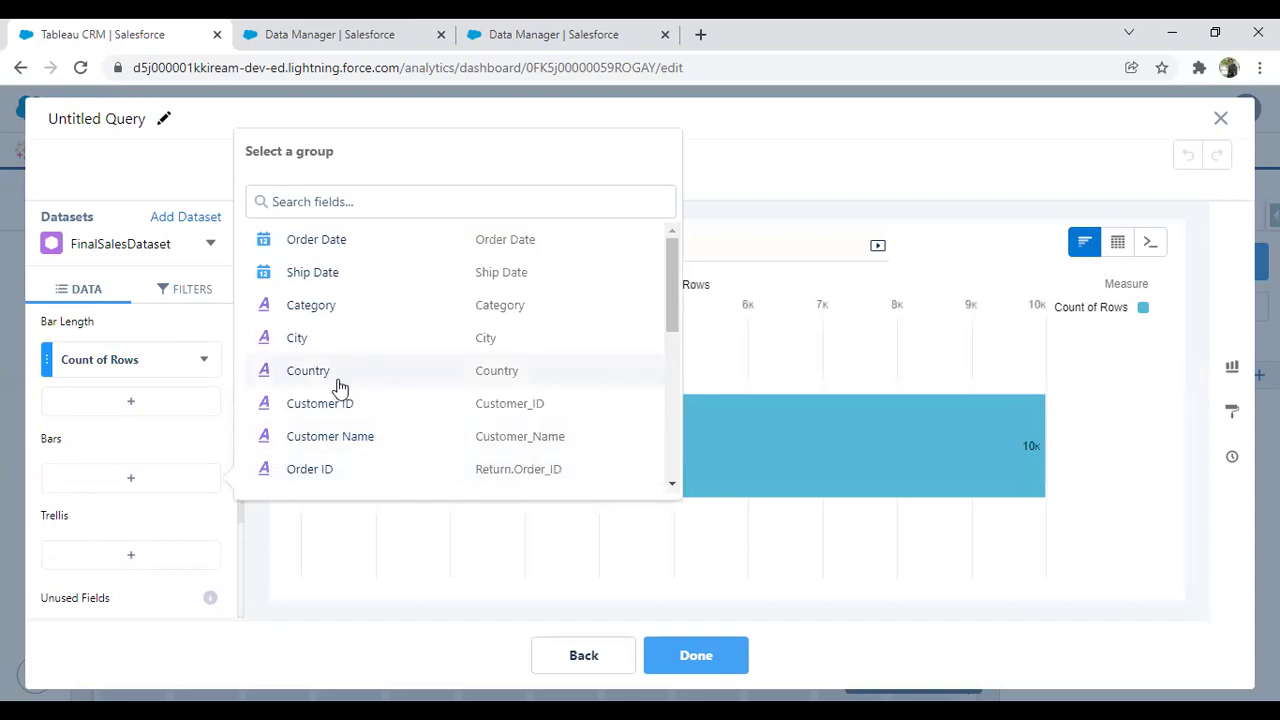
scroll(338, 390, down, 4)
scroll(335, 397, up, 2)
scroll(335, 395, down, 2)
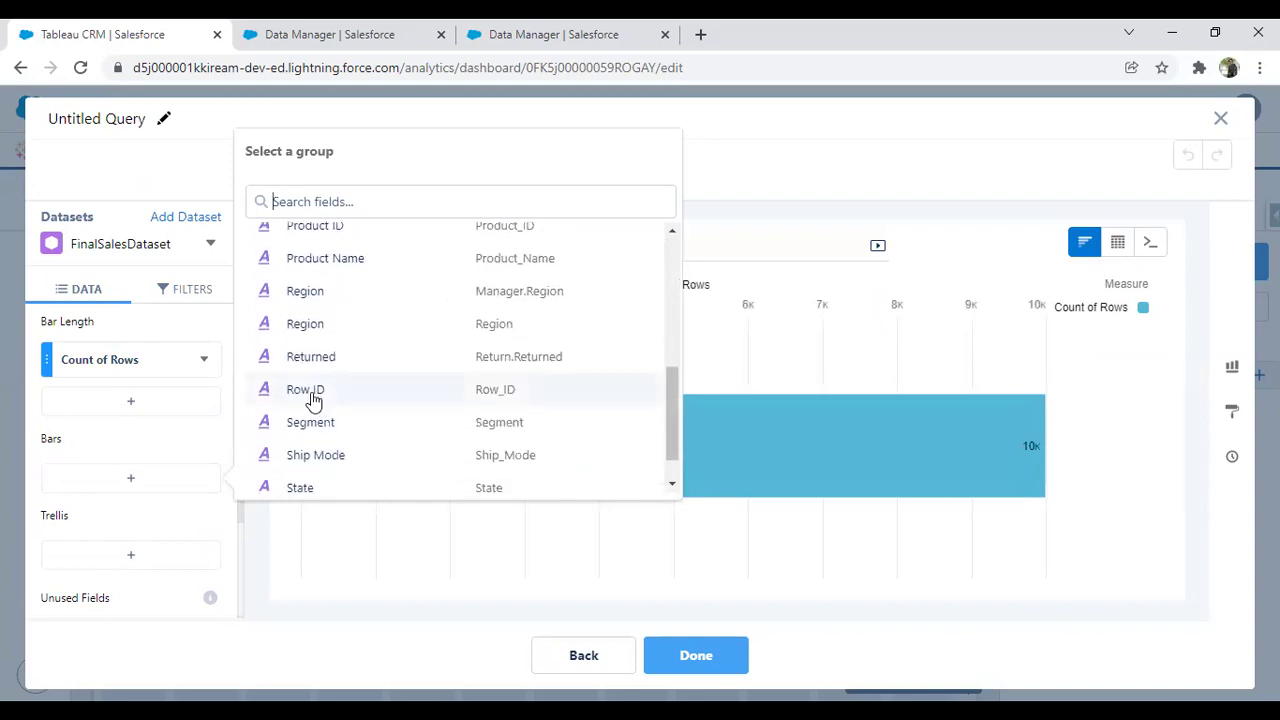
click(309, 423)
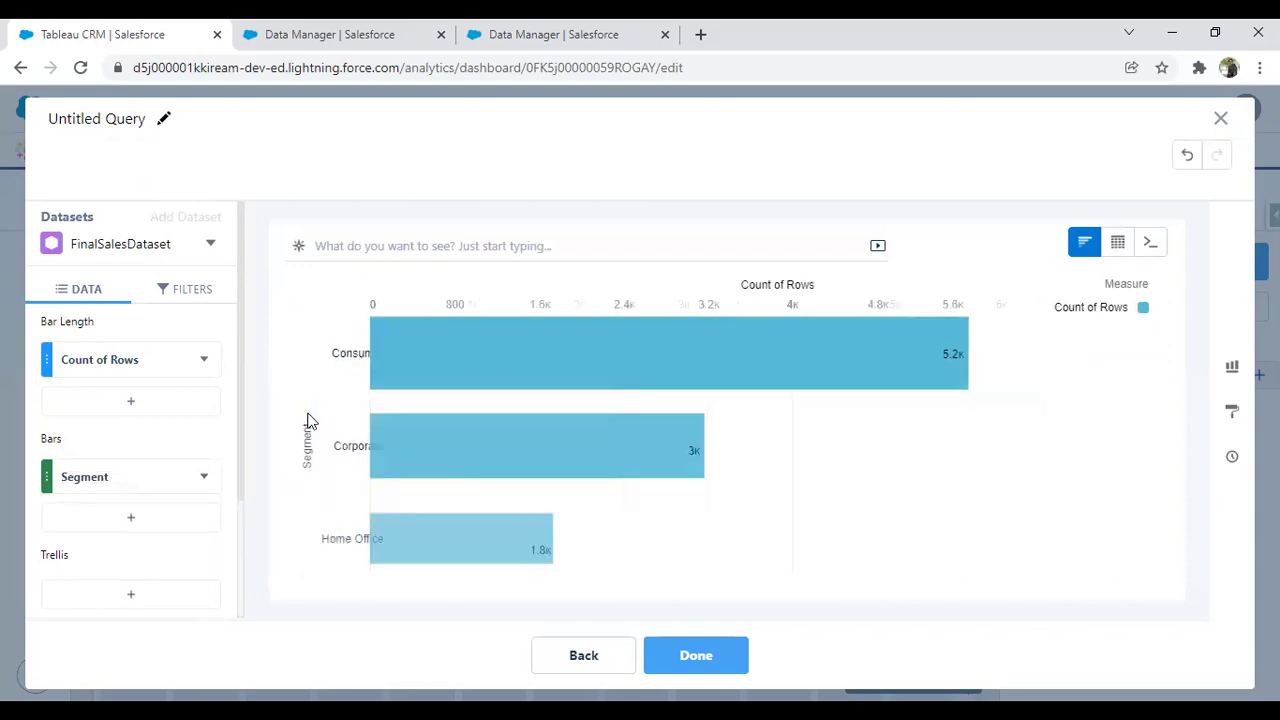
click(1232, 367)
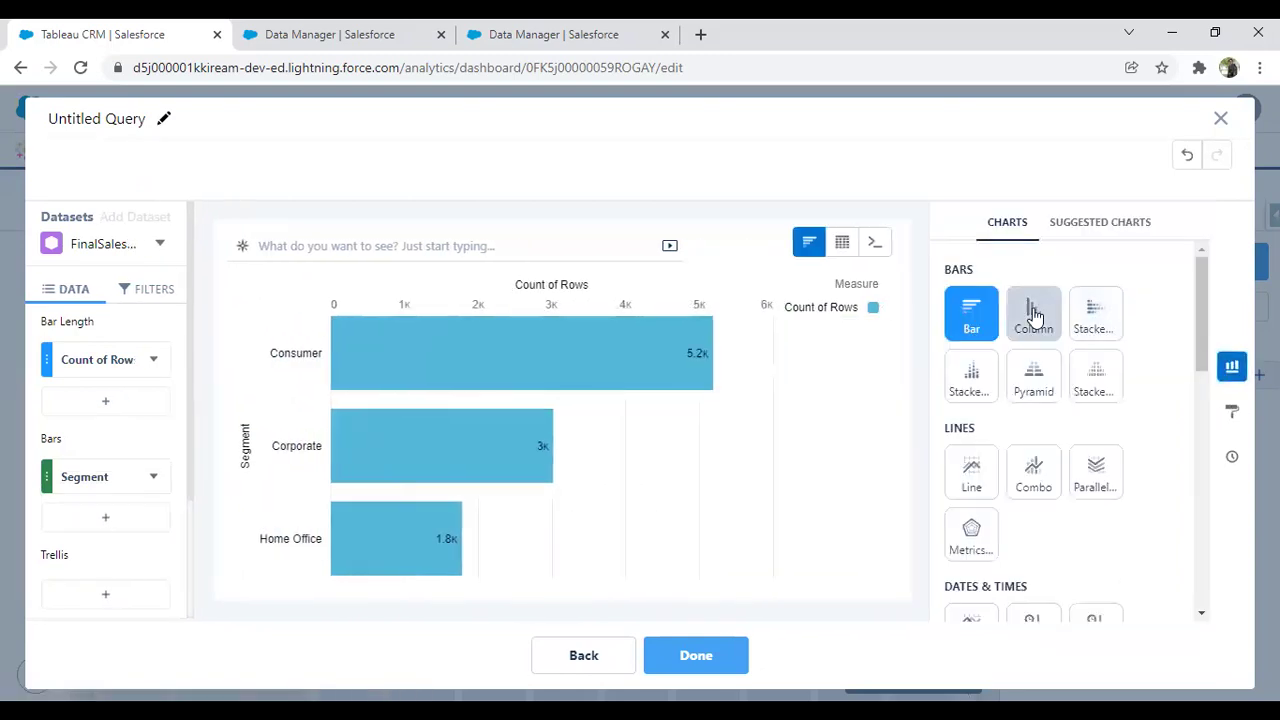
click(1030, 312)
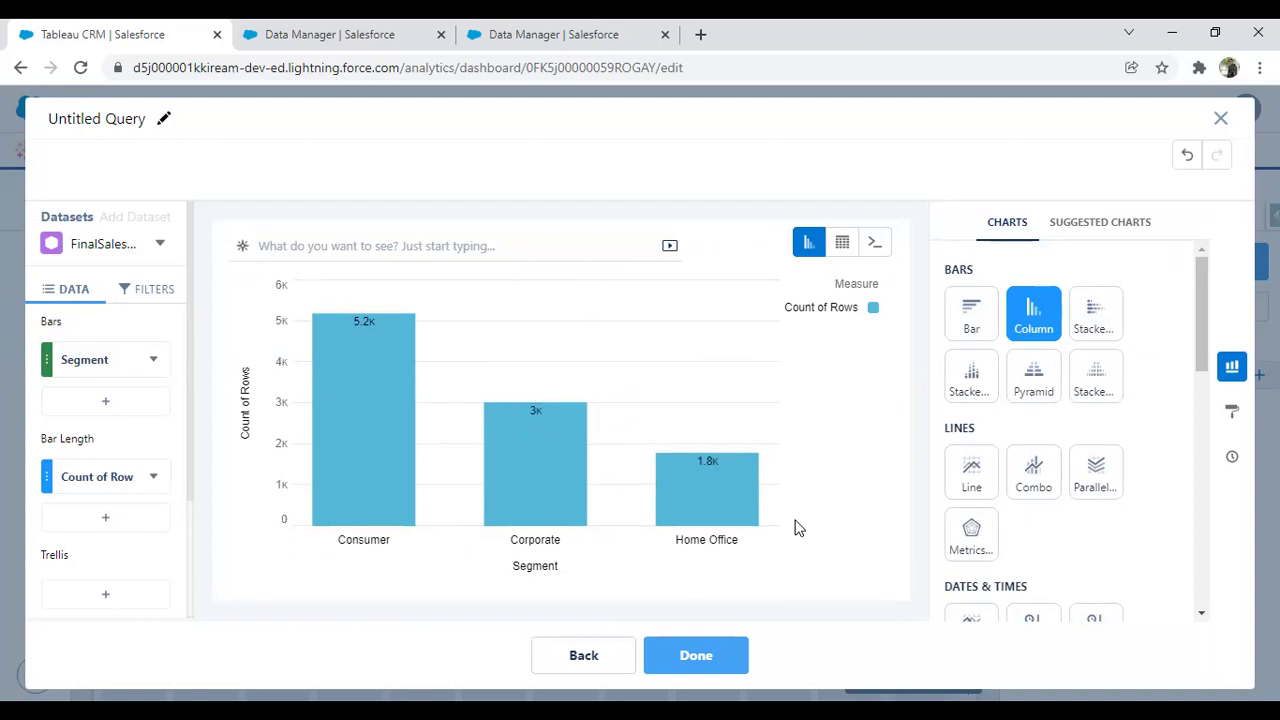
Set the column chart's bar length to Sum of Profit
click(117, 482)
click(200, 257)
click(310, 349)
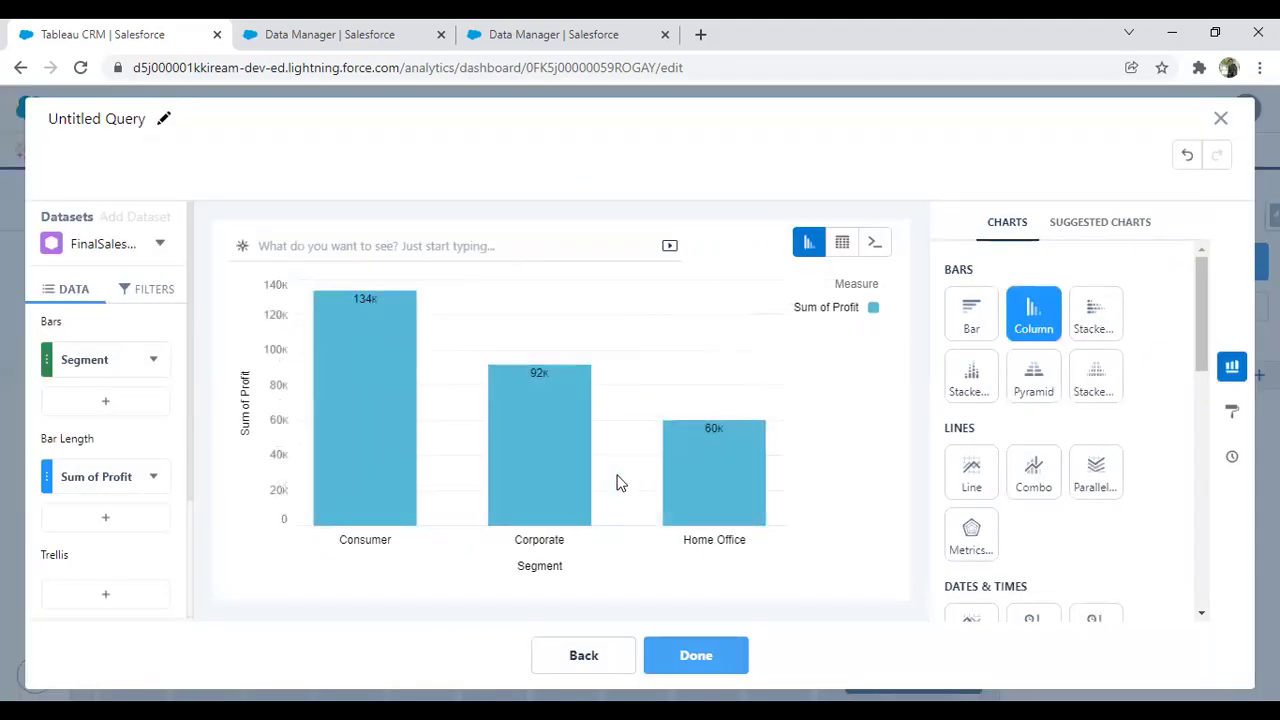
Add a formula column to the segment profit query and set its column header to "% Of Profit"
click(106, 518)
click(580, 207)
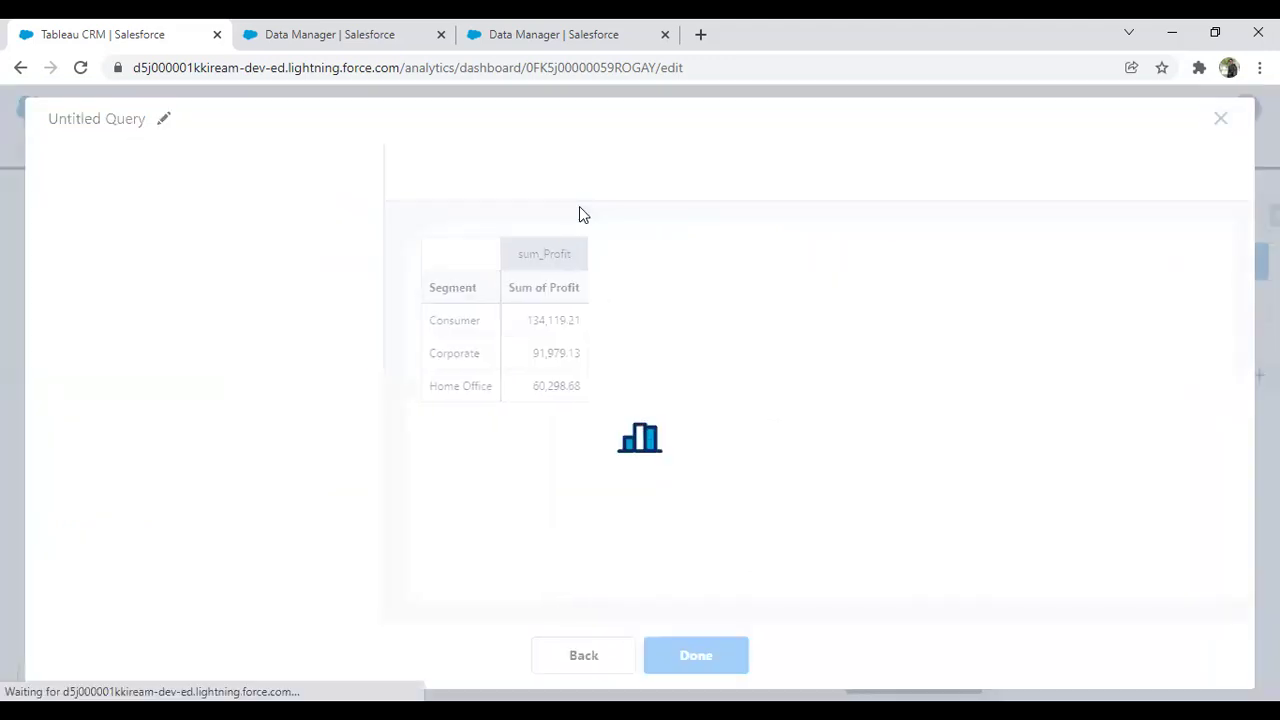
click(203, 372)
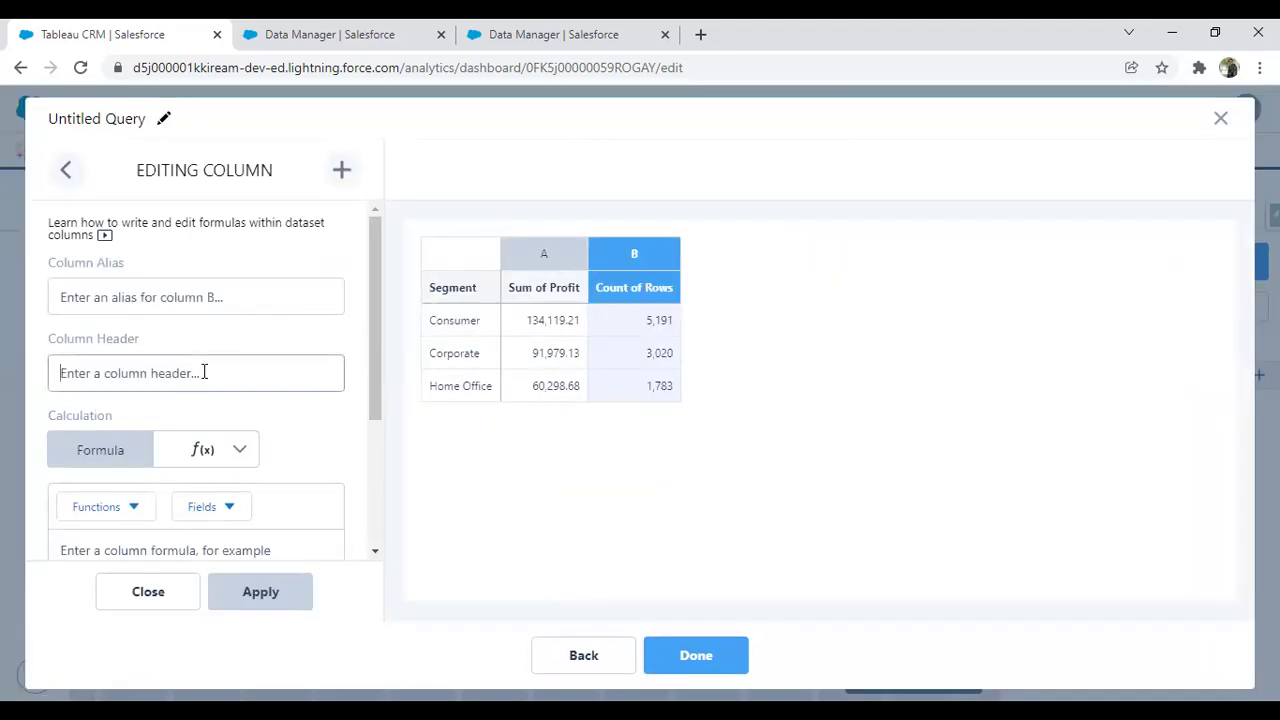
text(Profit )
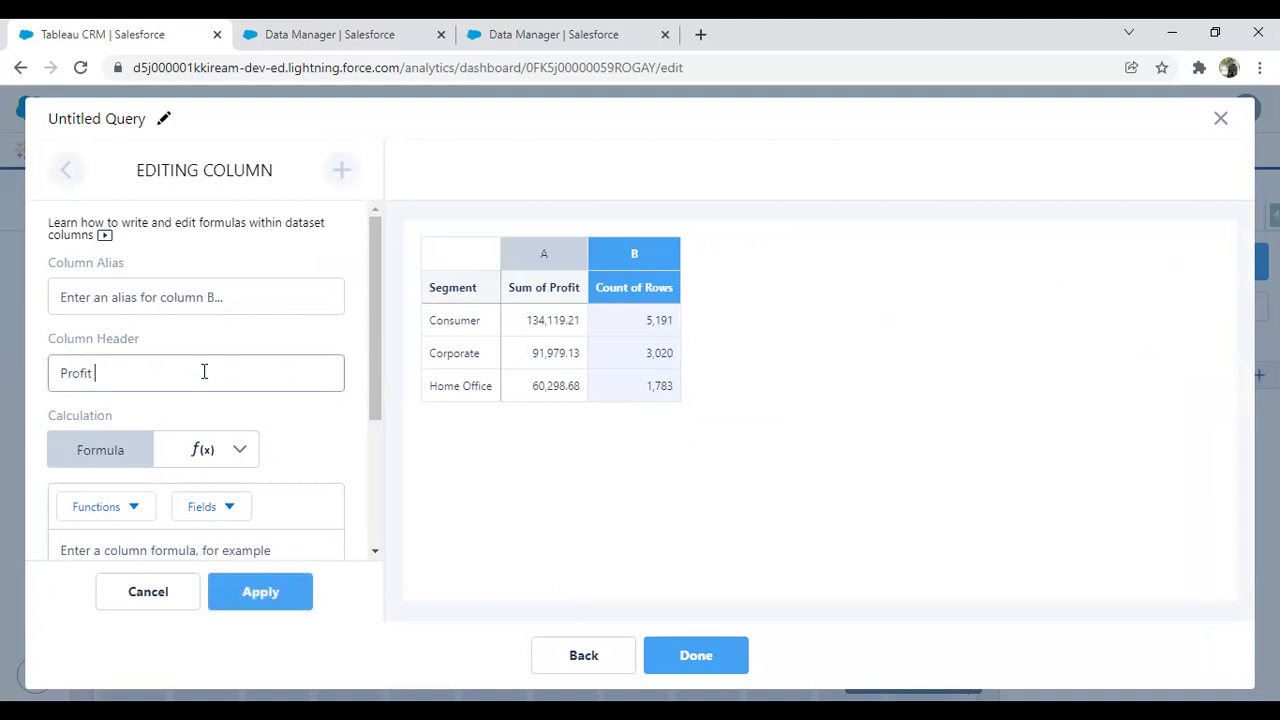
text(%age)
key(alt+Tab)
key(alt+Tab)
key(ctrl+a)
key(BackSpace)
text(% Of Profit)
Enter the start of the column formula as (sum(Profit) / sum(Sales_formula), picking the sales field from the dataset's fields
scroll(127, 436, down, 2)
click(142, 404)
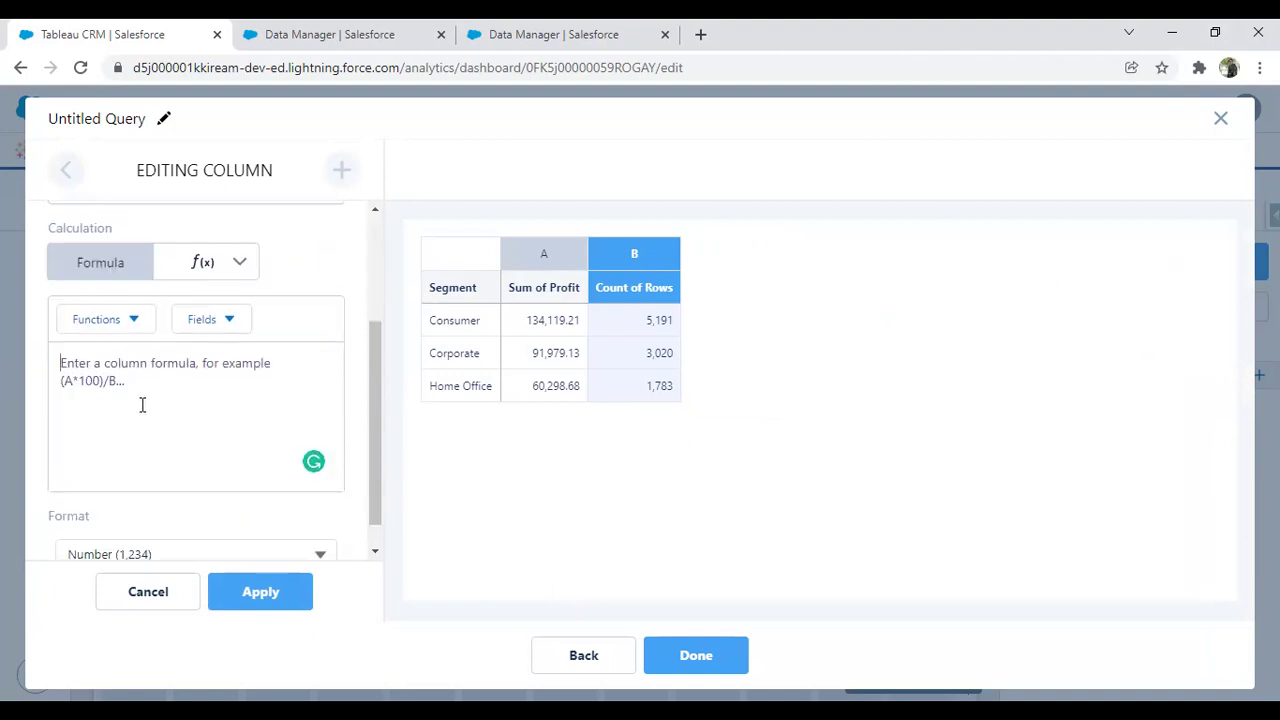
text(()
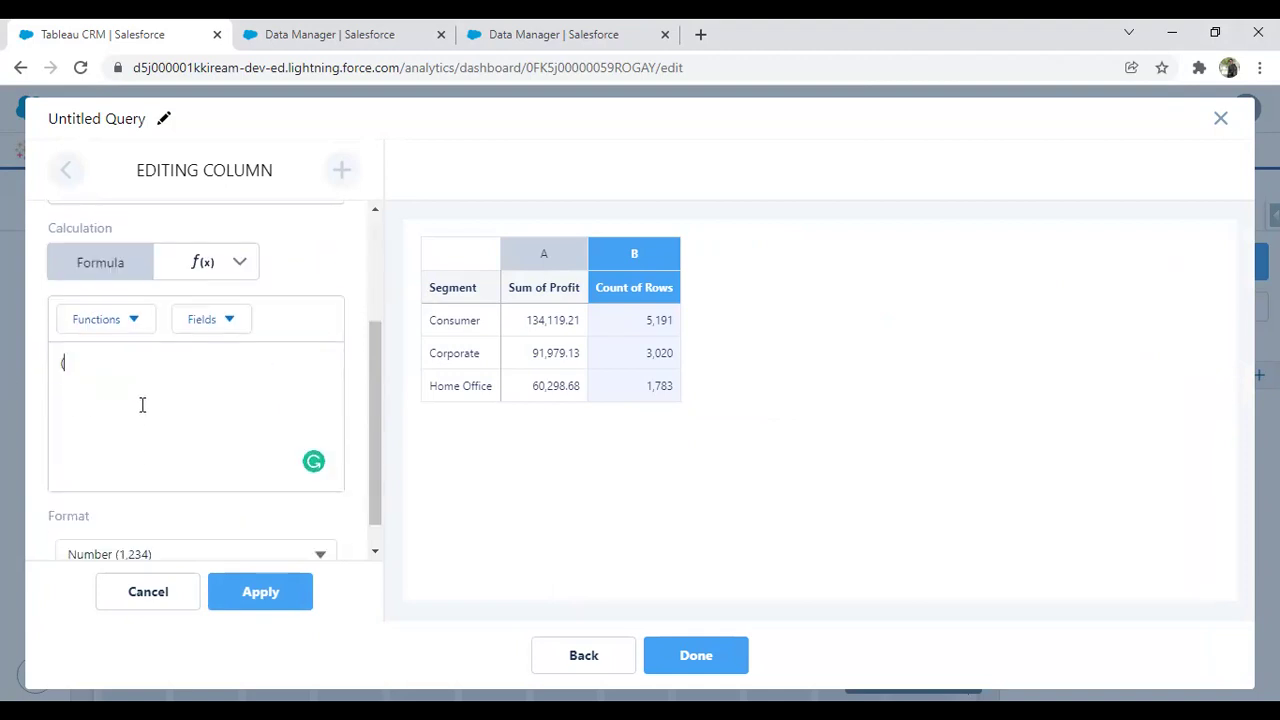
text(sum(Profit) / sum()
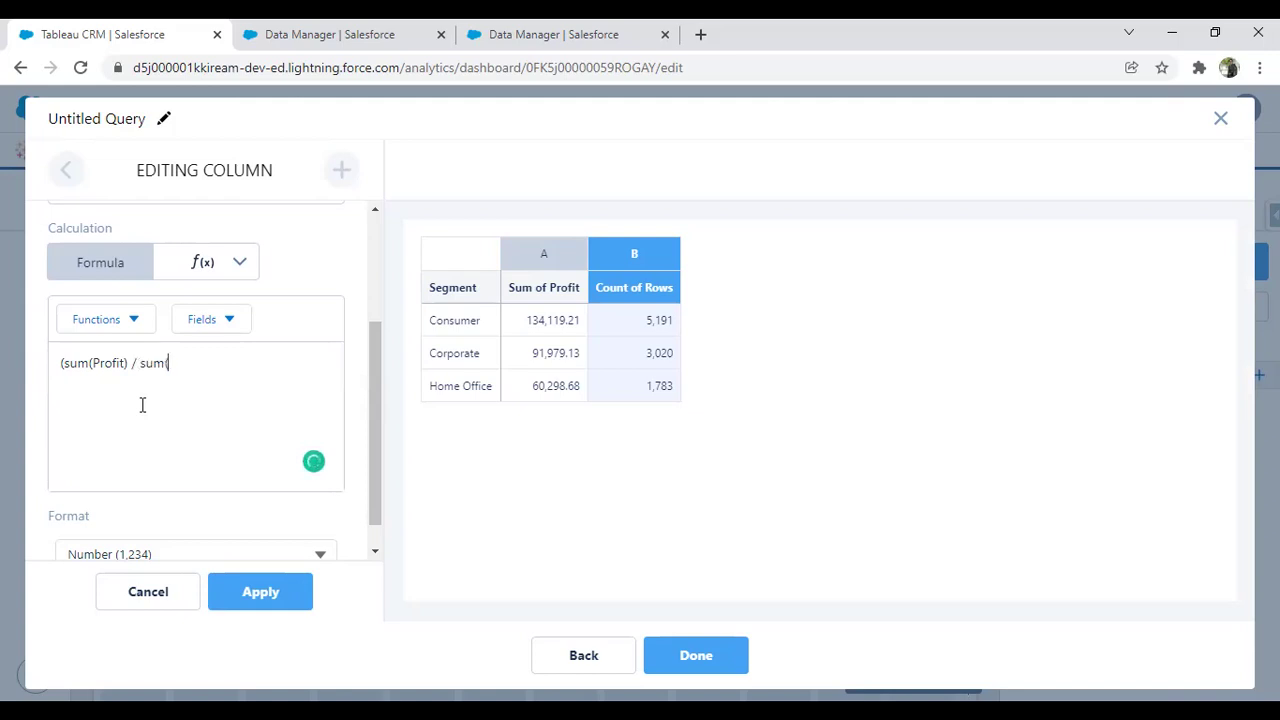
click(204, 334)
click(222, 354)
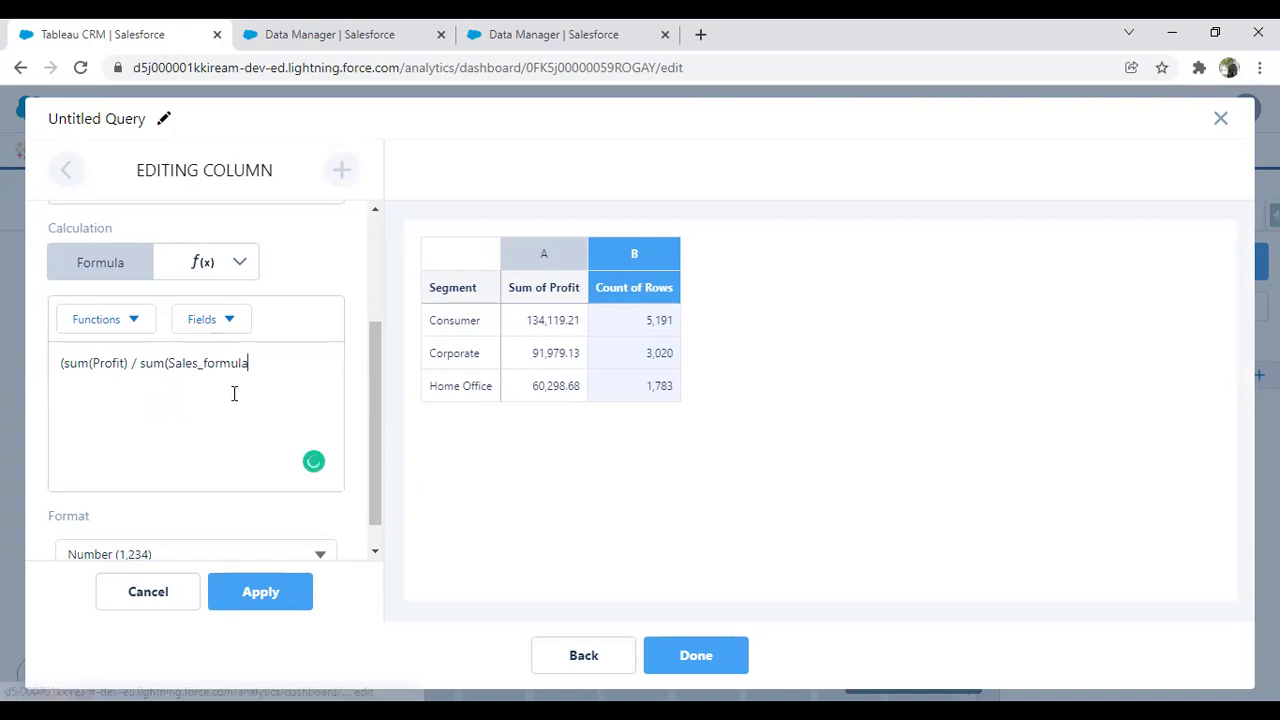
text())
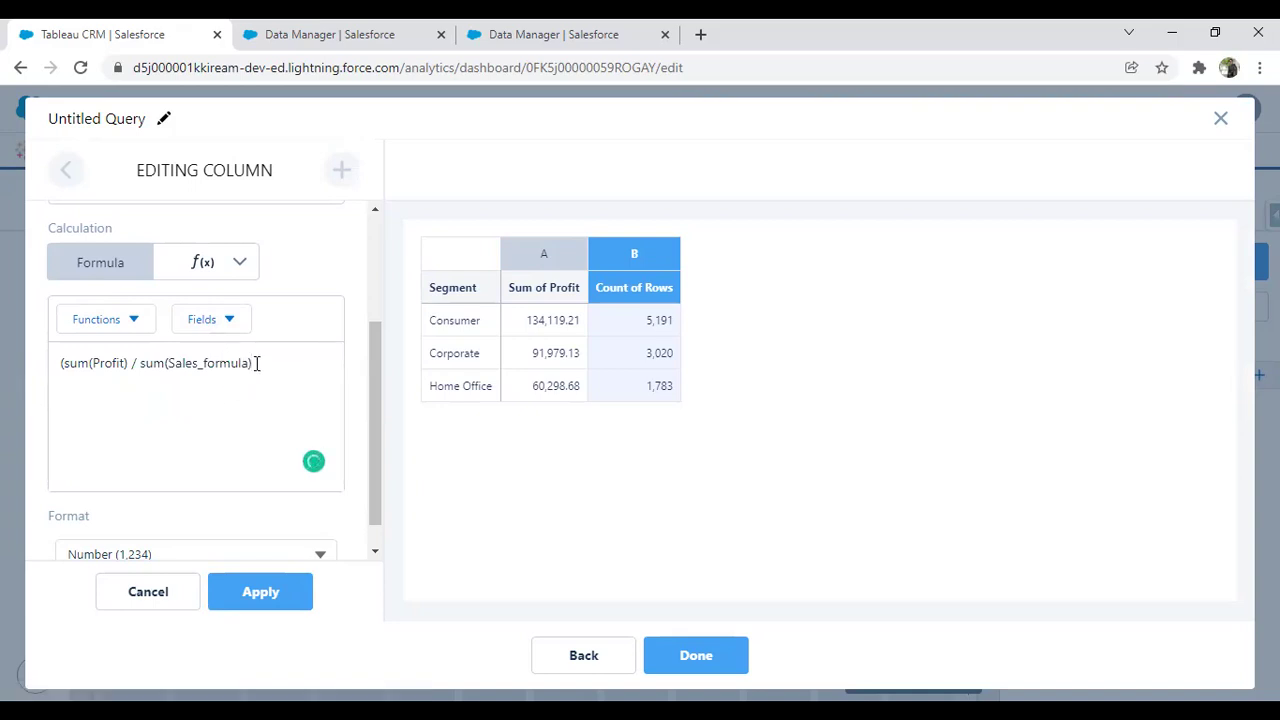
Extend the formula's divisor to subtract total profit, so the formula reads (sum(Profit) / (sum(Sales_formula)-sum(Profit) )
text(-)
click(141, 364)
text(()
click(292, 362)
text(()
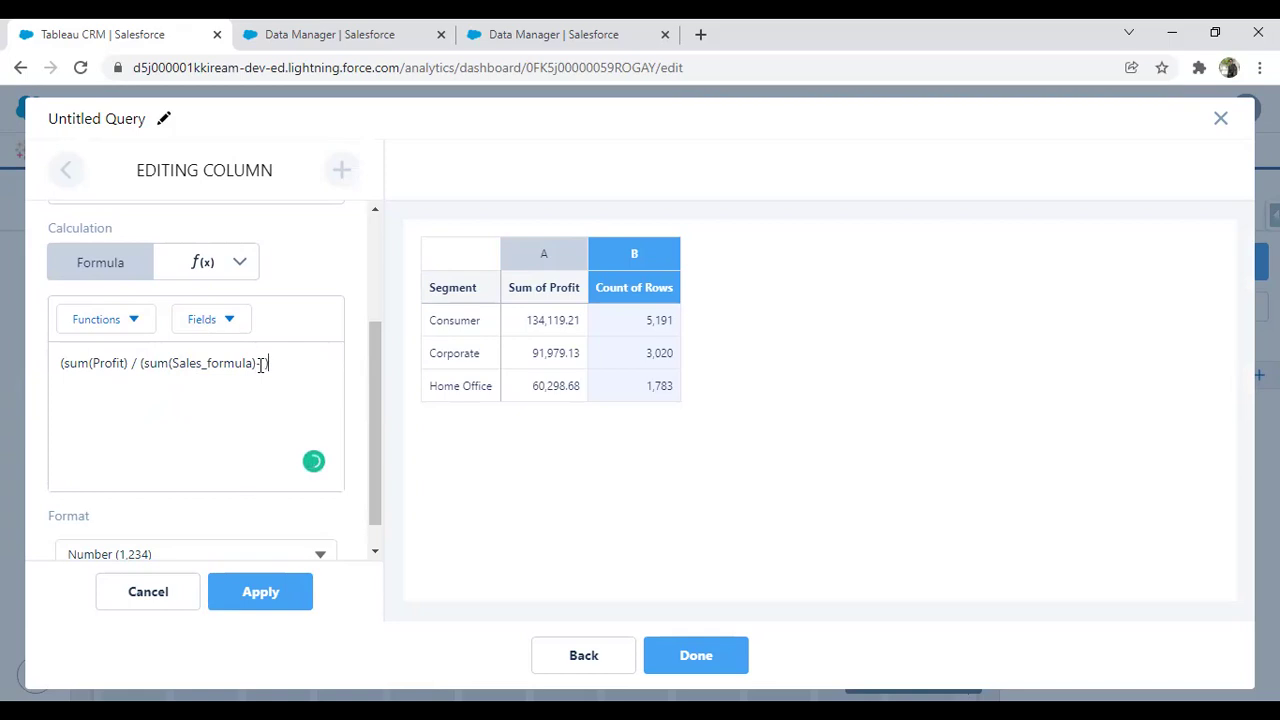
text(sum()
click(228, 319)
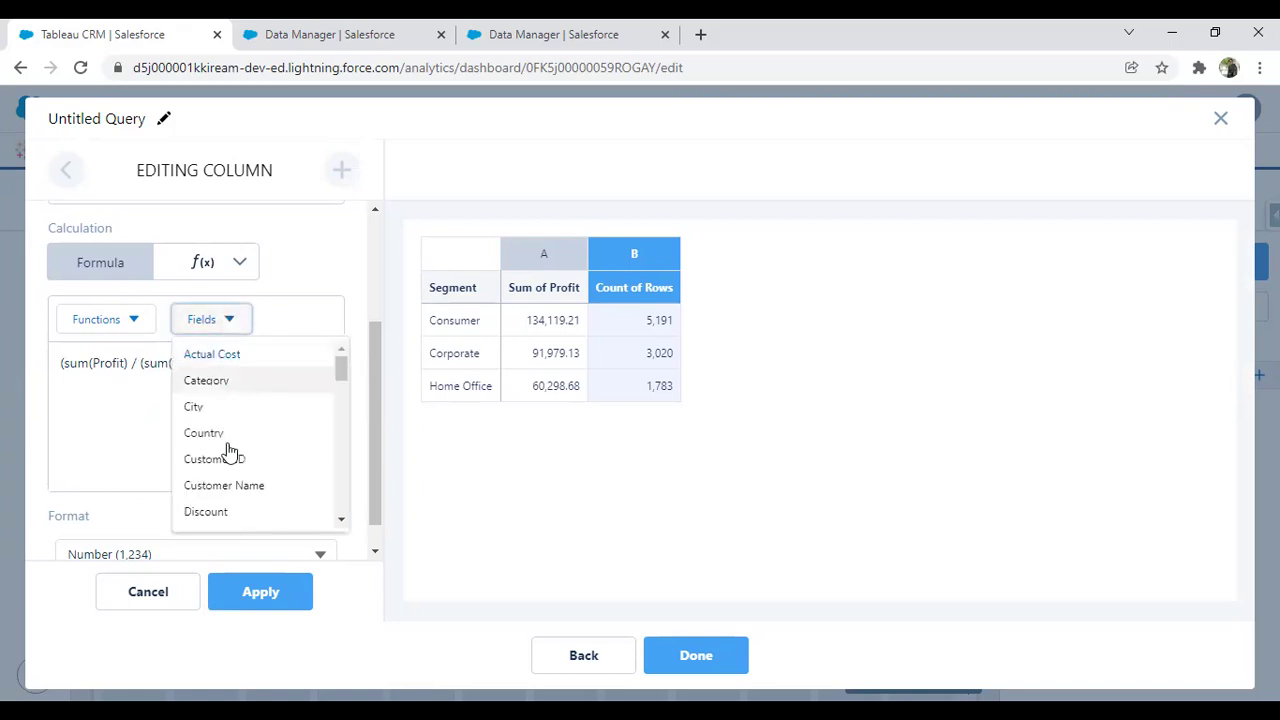
scroll(237, 486, down, 4)
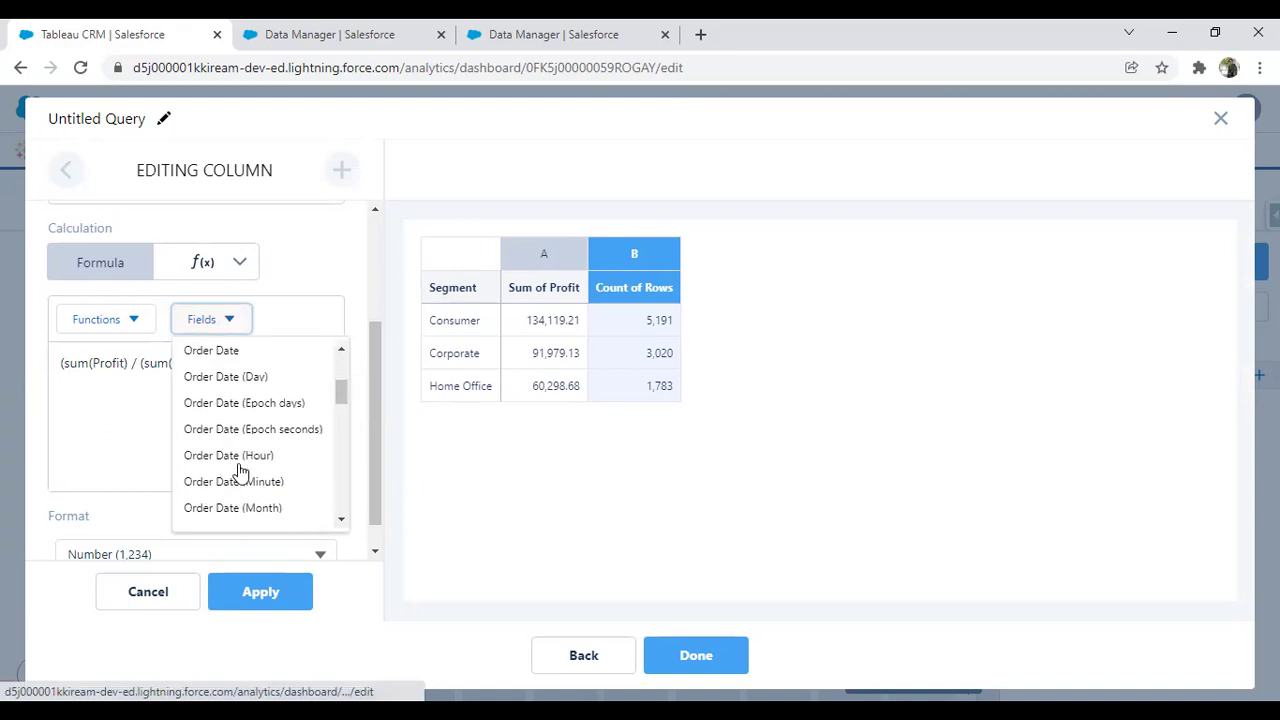
scroll(313, 470, down, 4)
drag(343, 418, 343, 455)
click(231, 402)
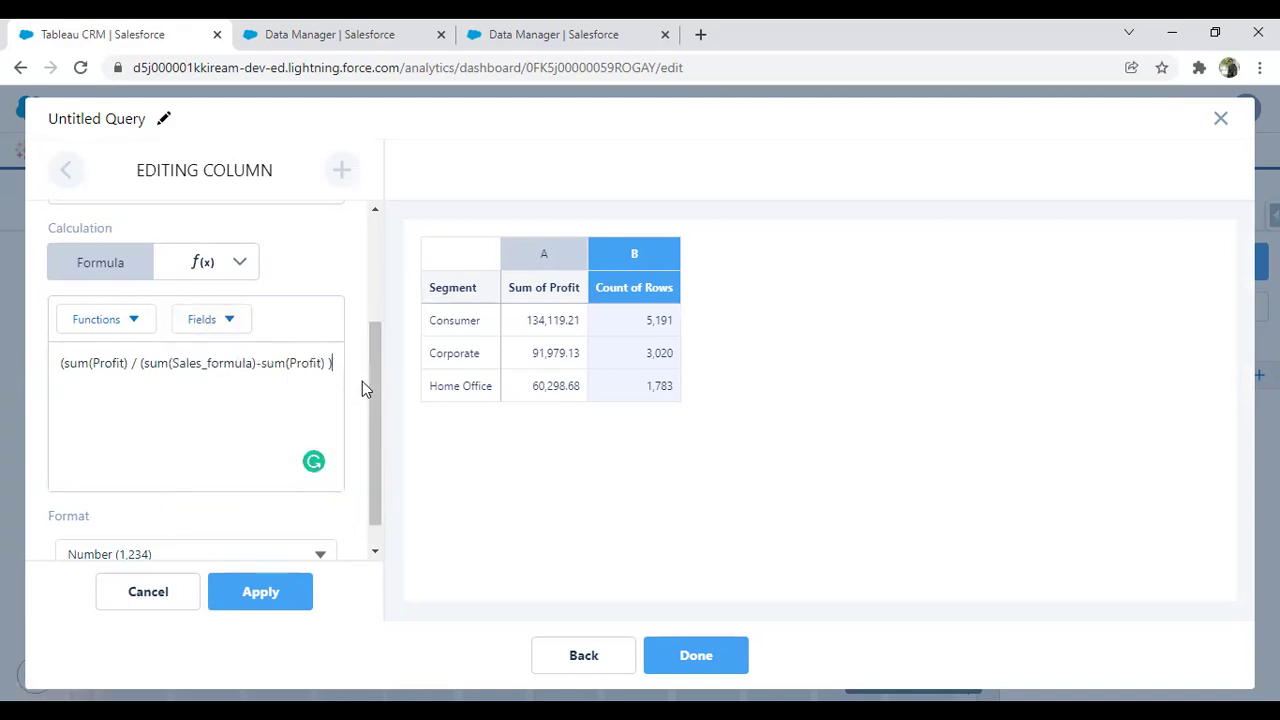
click(313, 366)
Set the column's format to Percent (12.34%) and try to apply the column
scroll(163, 486, down, 1)
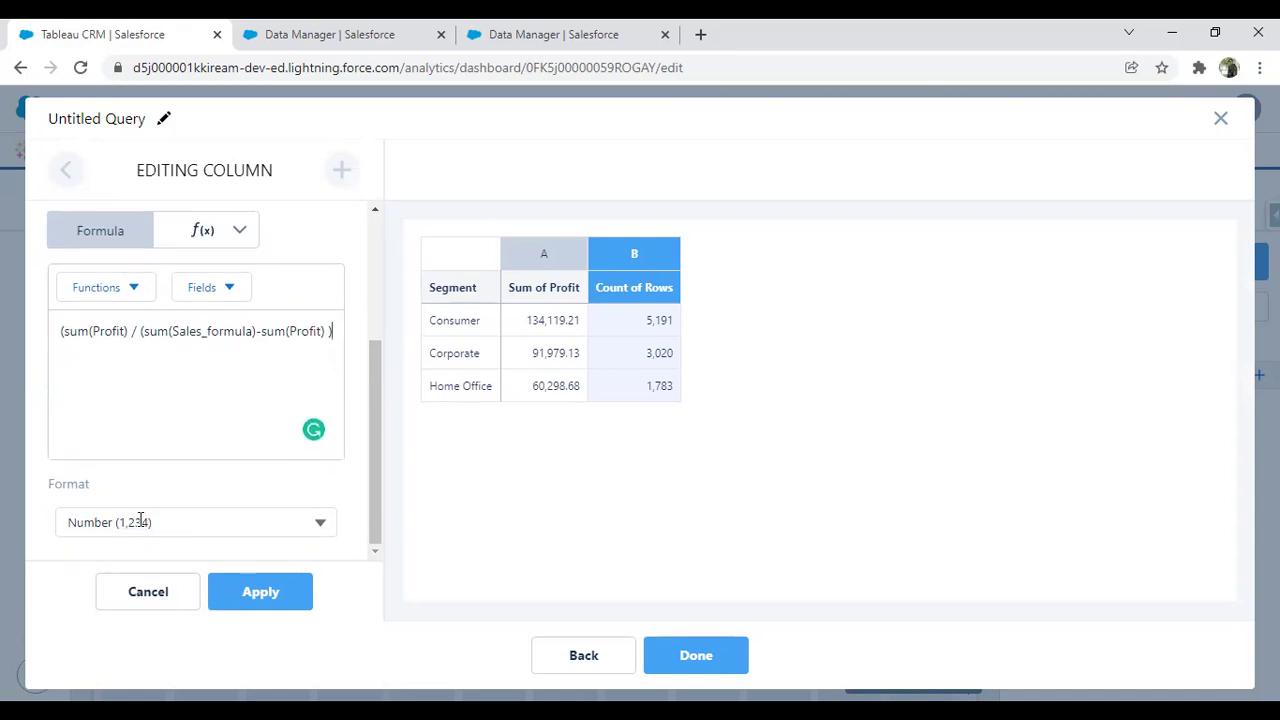
click(146, 523)
click(125, 398)
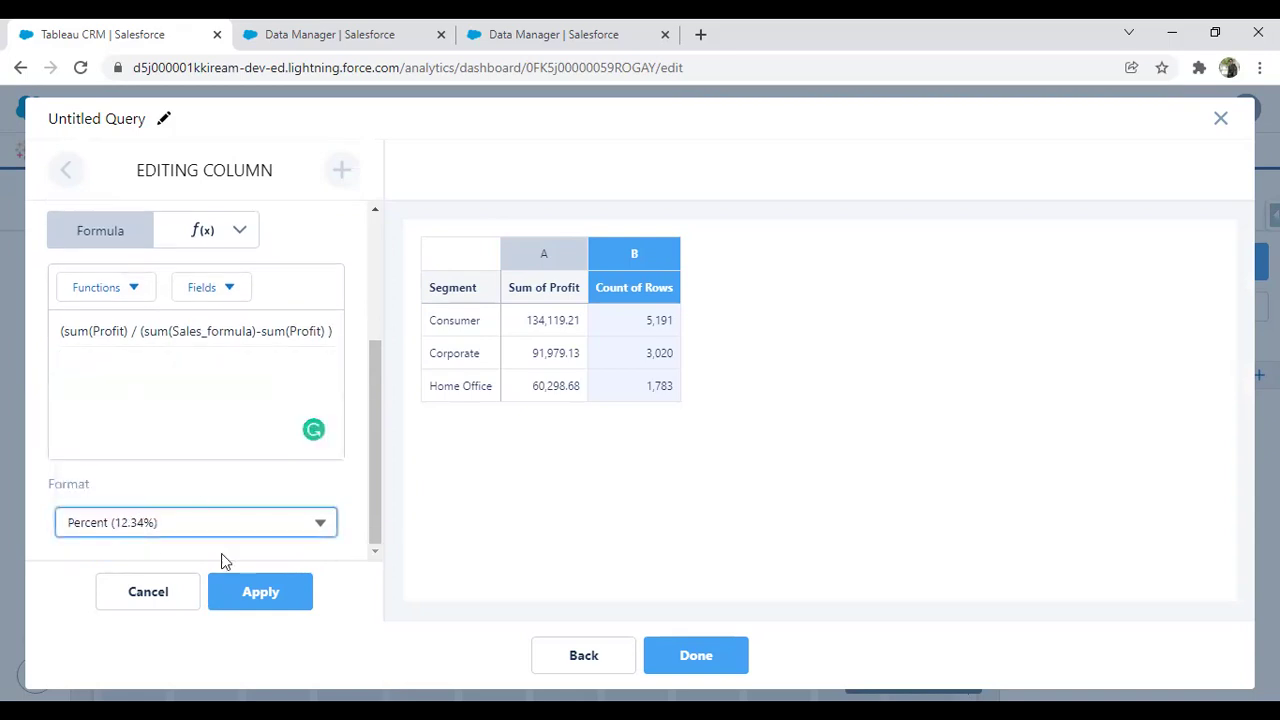
click(259, 595)
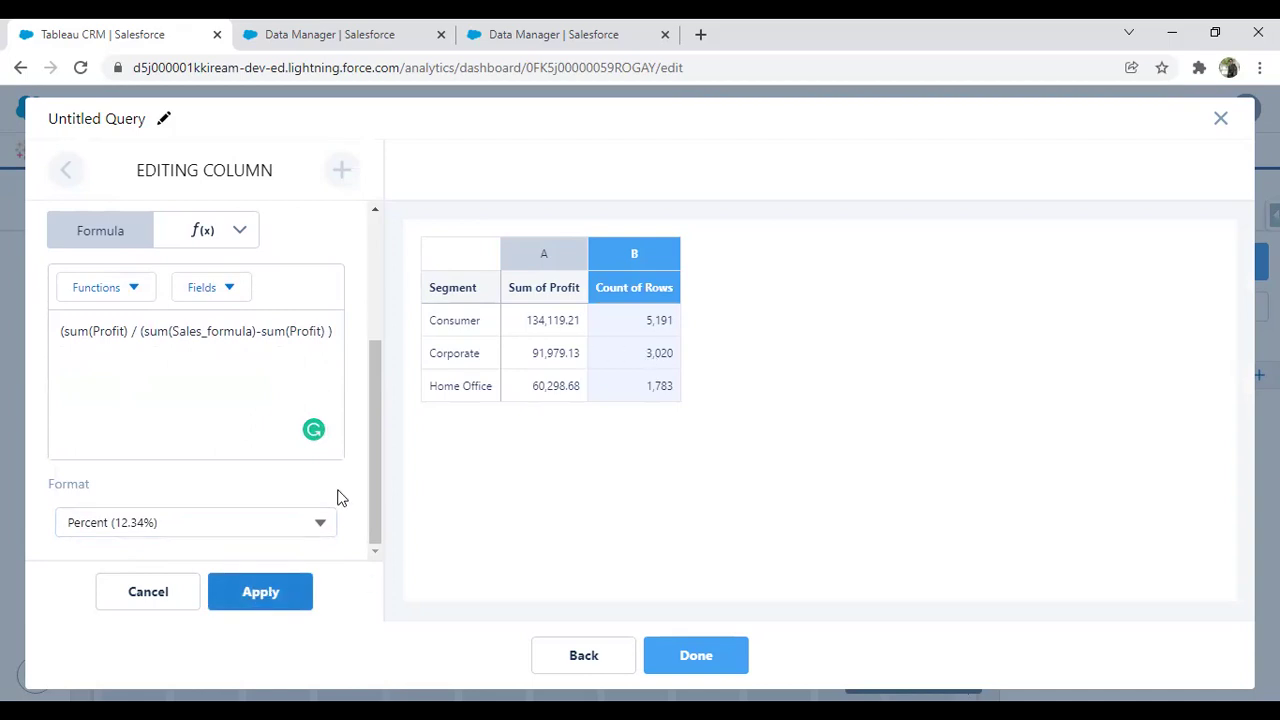
Correct the formula to (sum(Profit) )/ (sum(Sales_formula)-sum(Profit) ), apply it, and finish the query
scroll(337, 494, up, 3)
scroll(320, 468, down, 3)
click(155, 348)
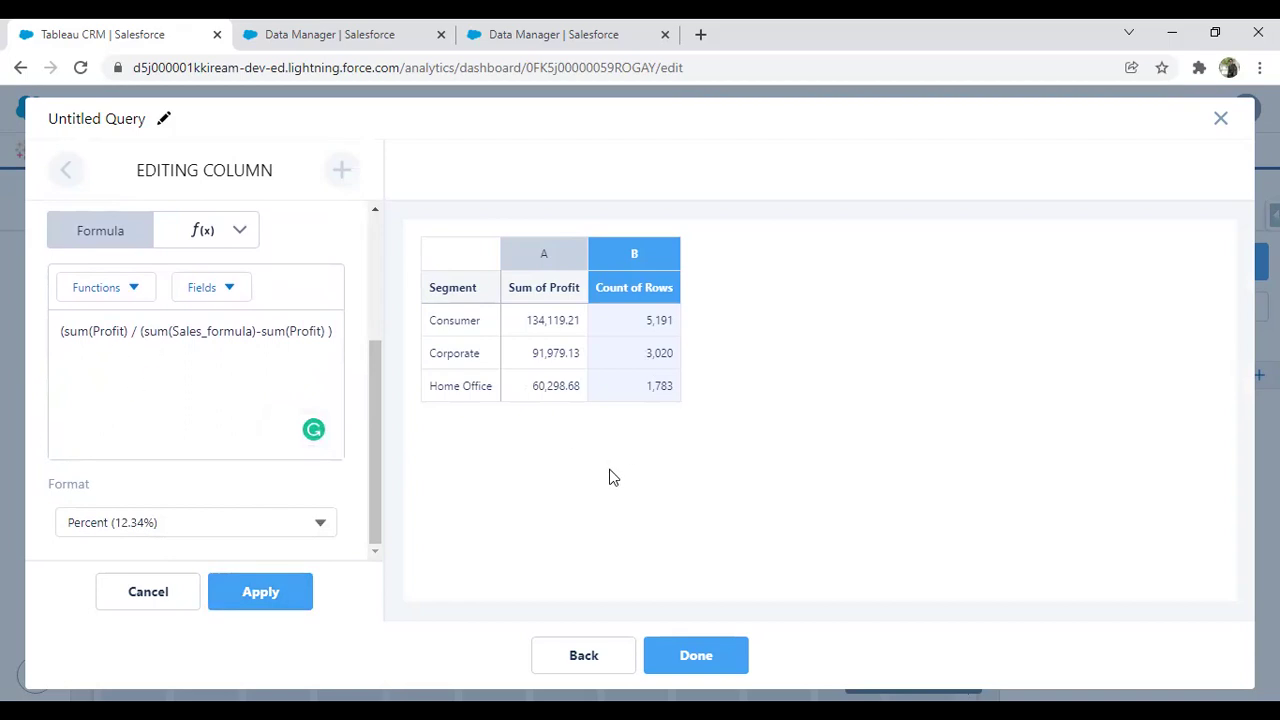
scroll(154, 384, up, 3)
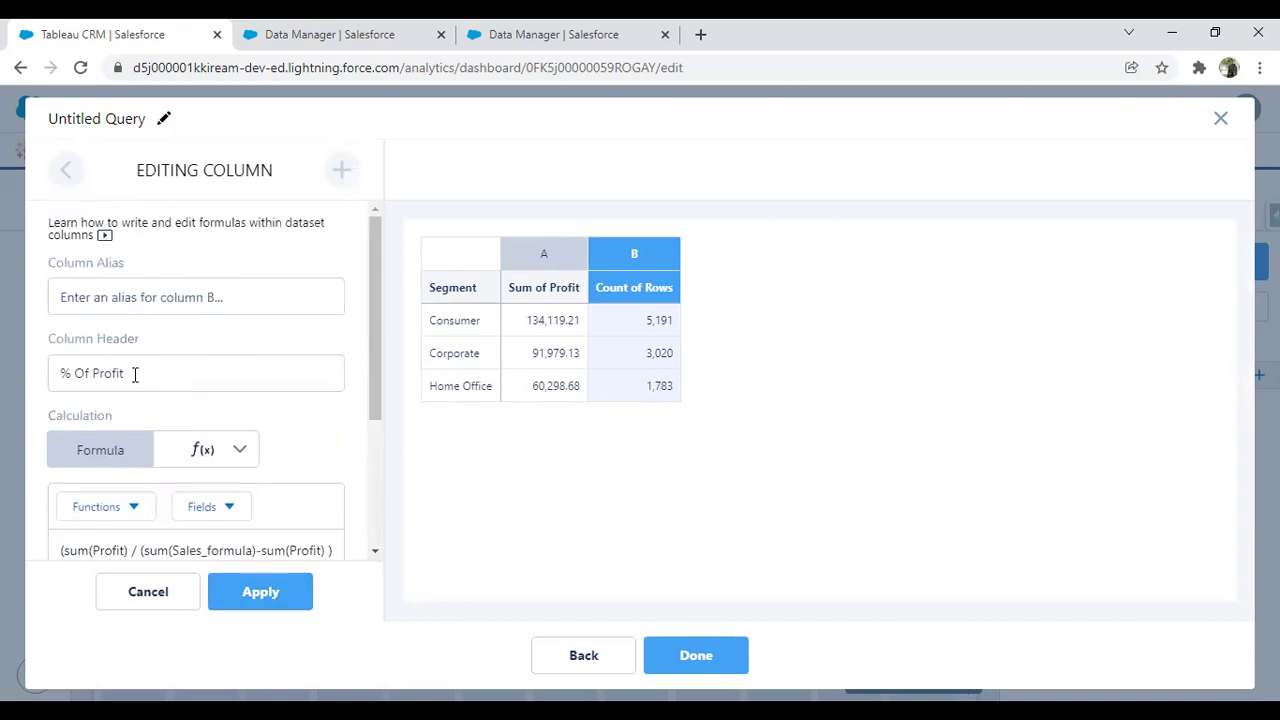
drag(375, 347, 352, 481)
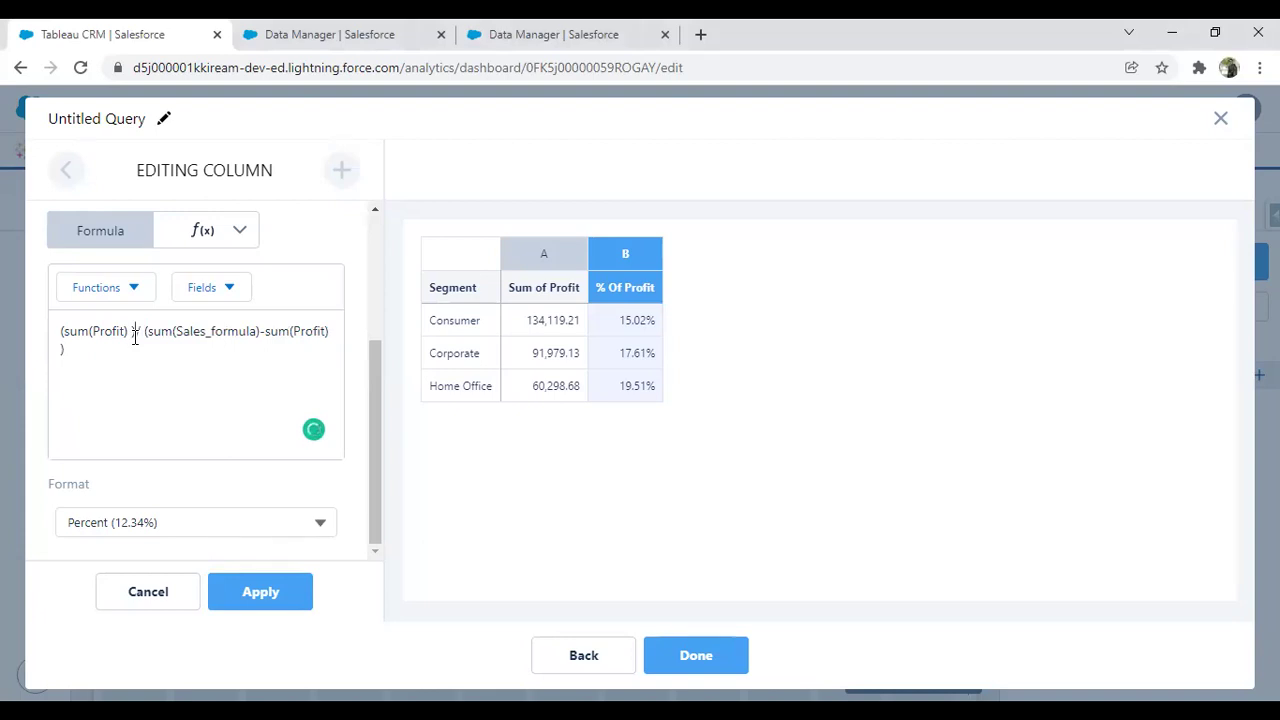
click(278, 601)
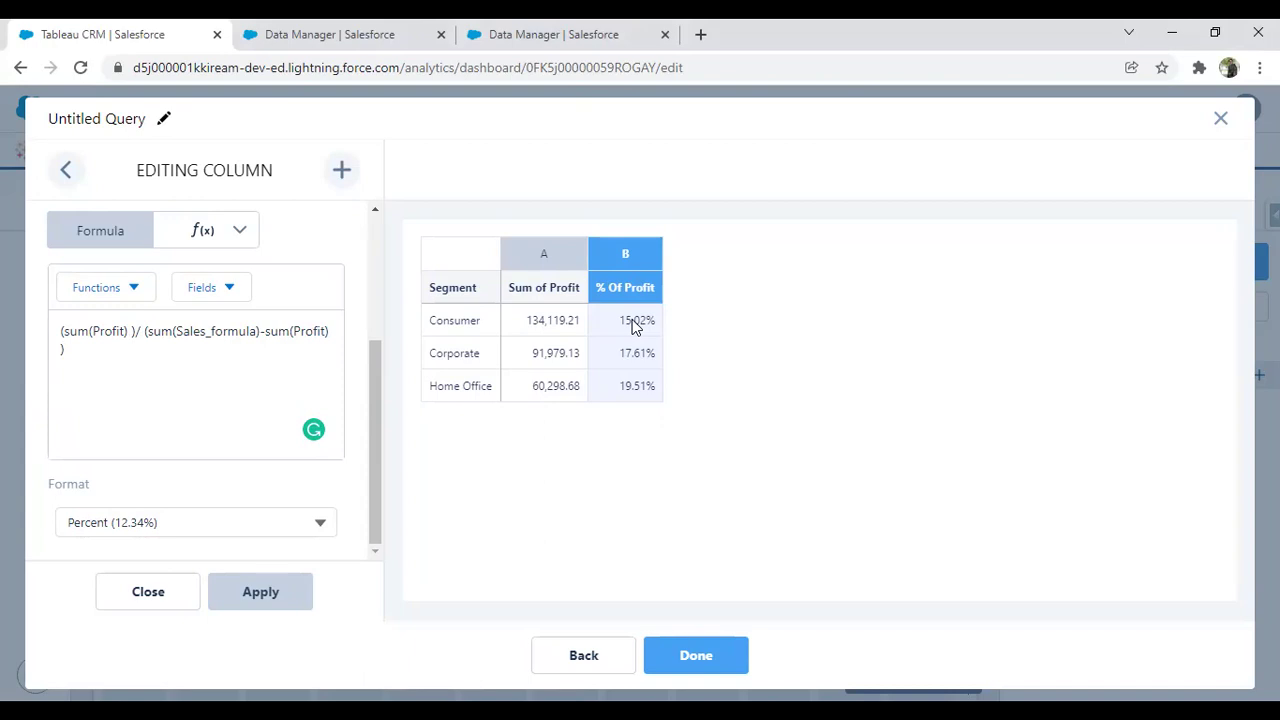
click(697, 660)
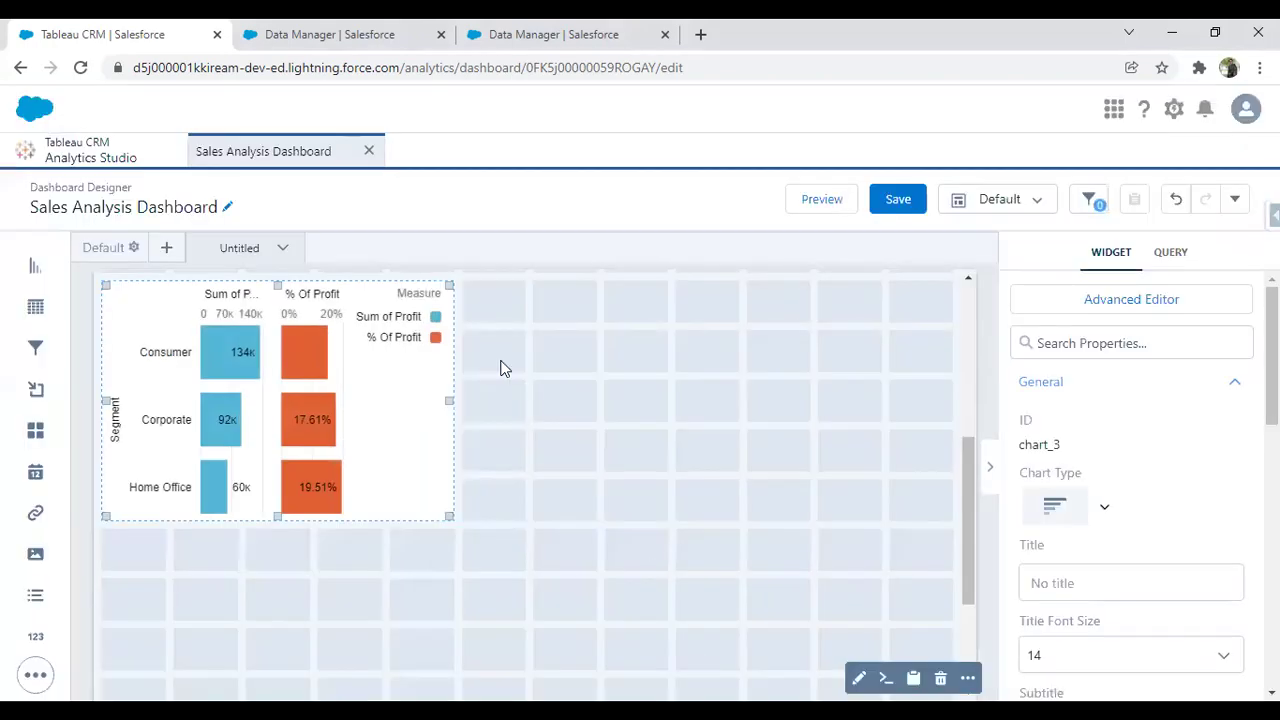
Reopen the segment chart's query for editing and change its chart type to Combo
double_click(360, 403)
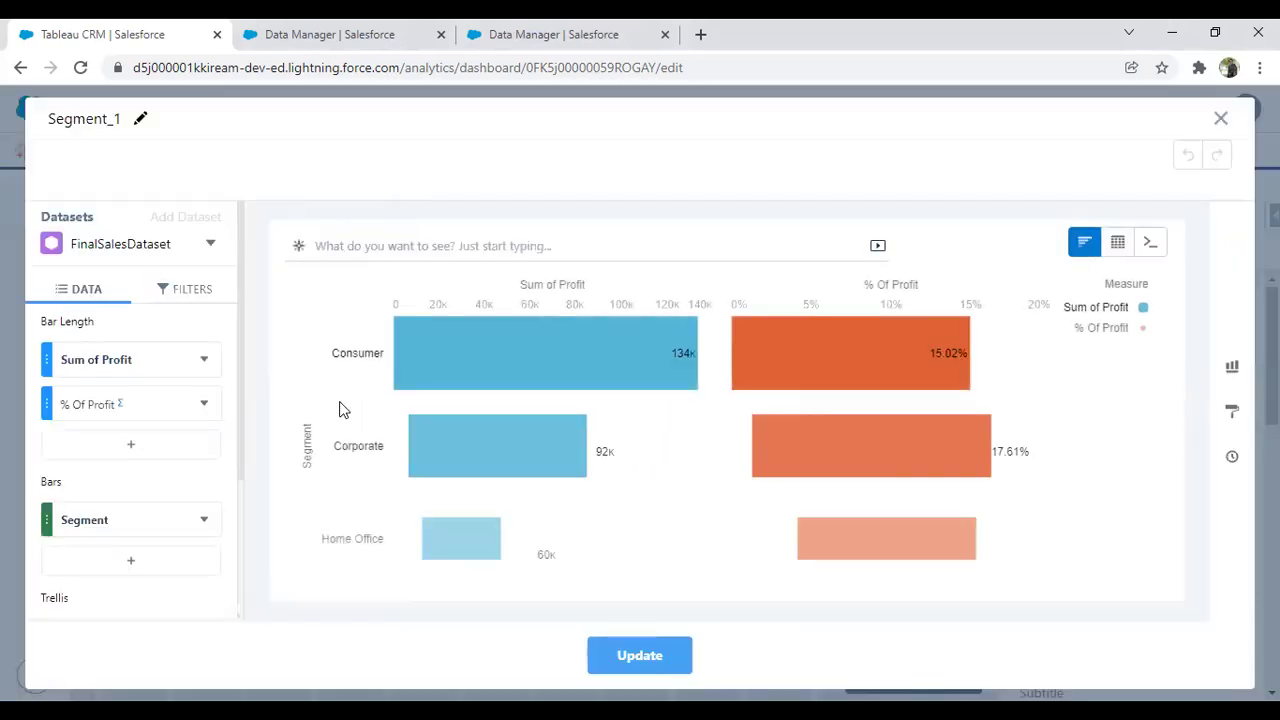
click(1232, 366)
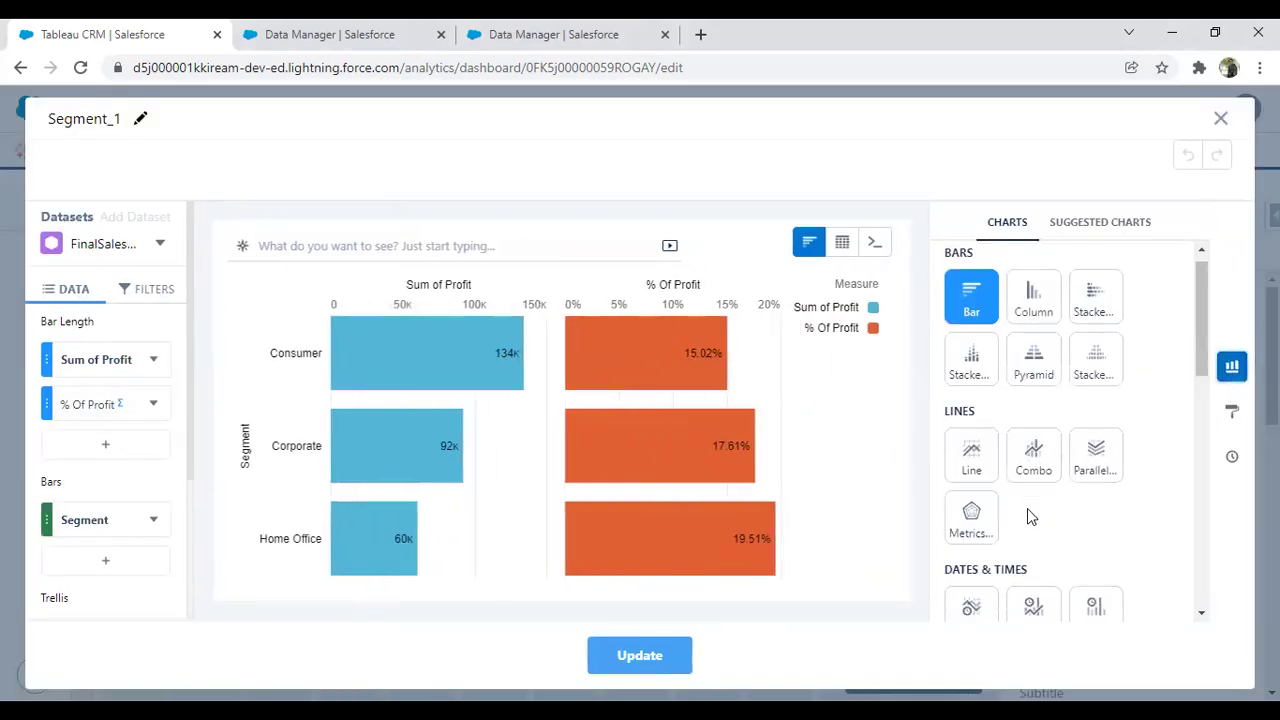
scroll(1028, 515, down, 3)
click(1036, 290)
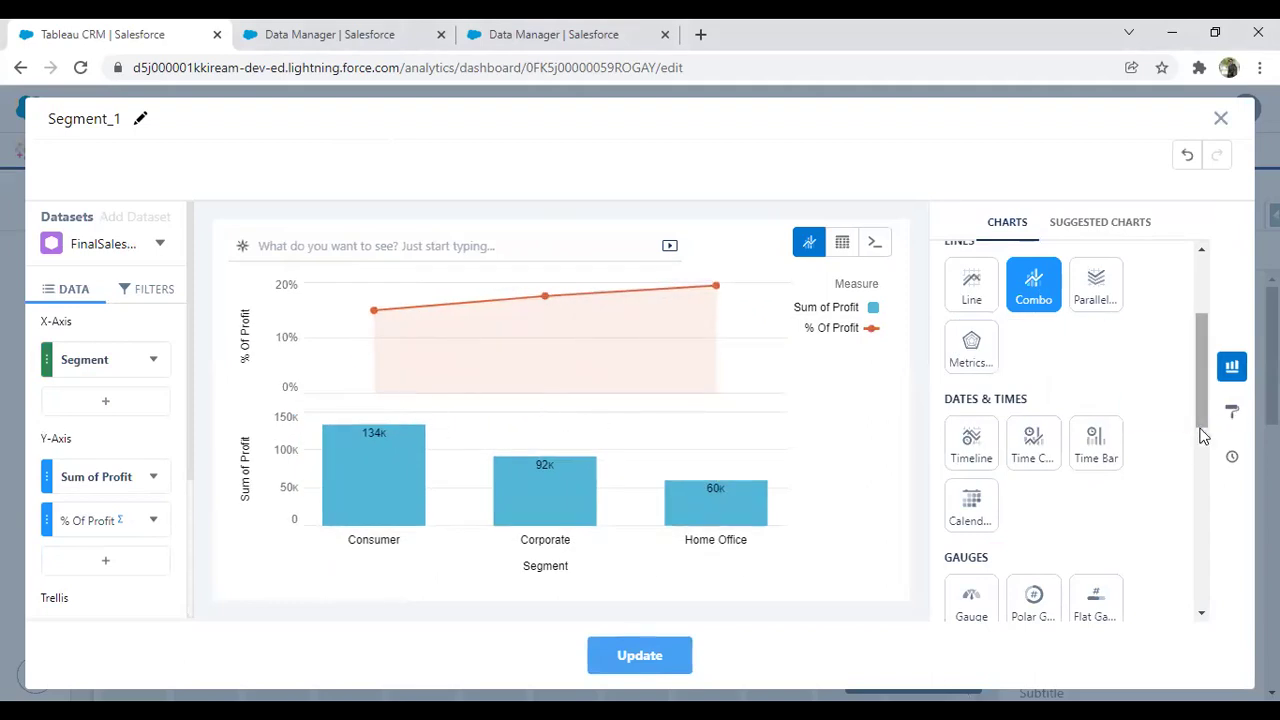
Set the combo chart's axis mode to Dual Axis in its formatting options
click(1232, 410)
scroll(1000, 420, down, 5)
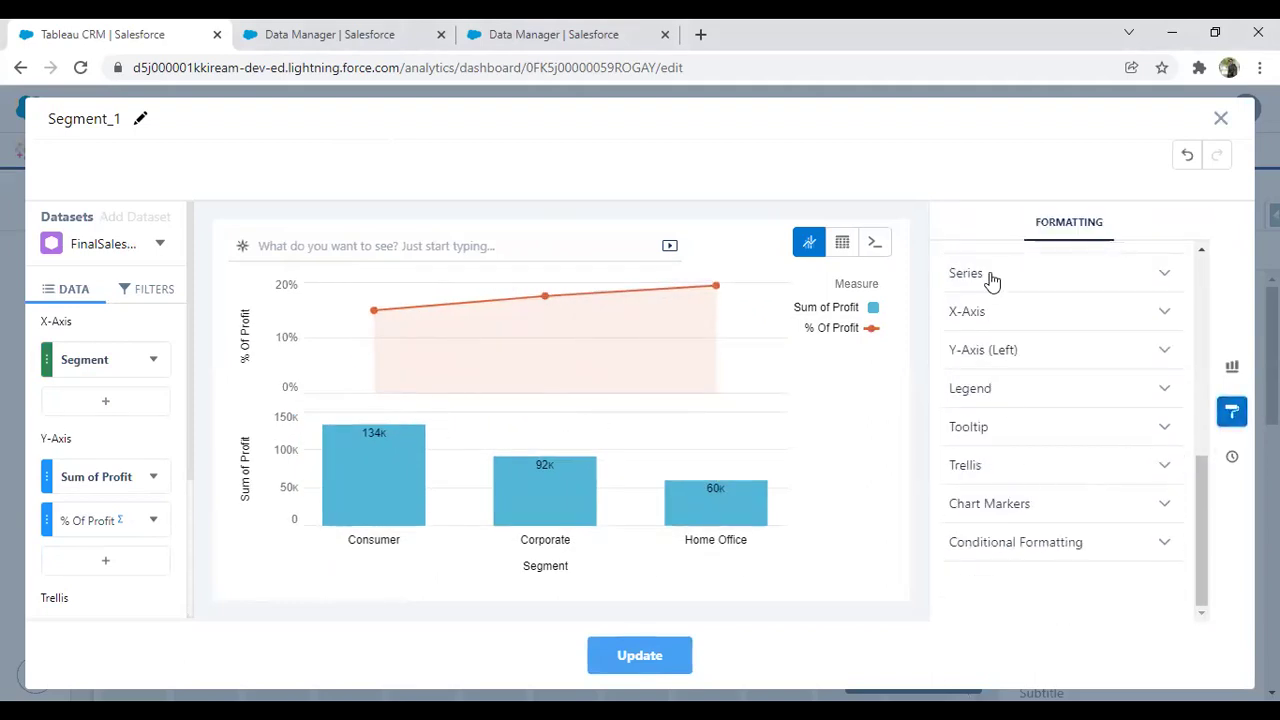
scroll(992, 440, up, 3)
click(1003, 516)
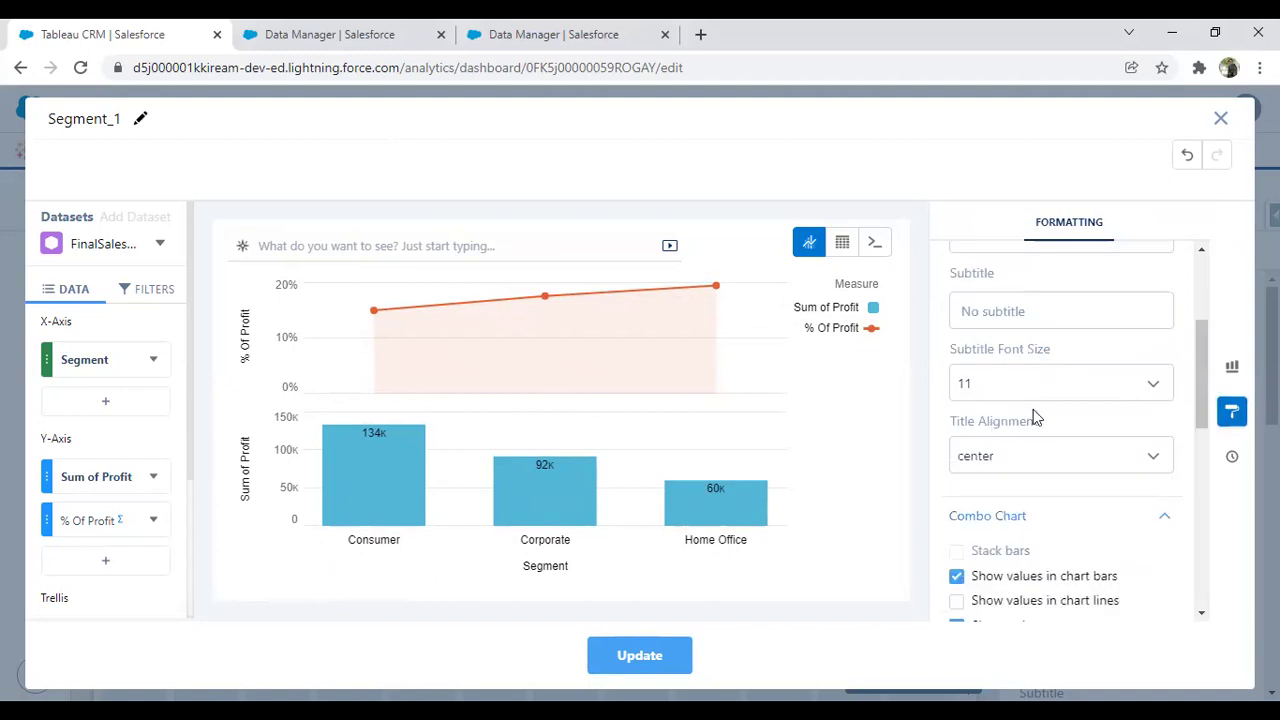
scroll(1014, 460, down, 3)
click(1003, 410)
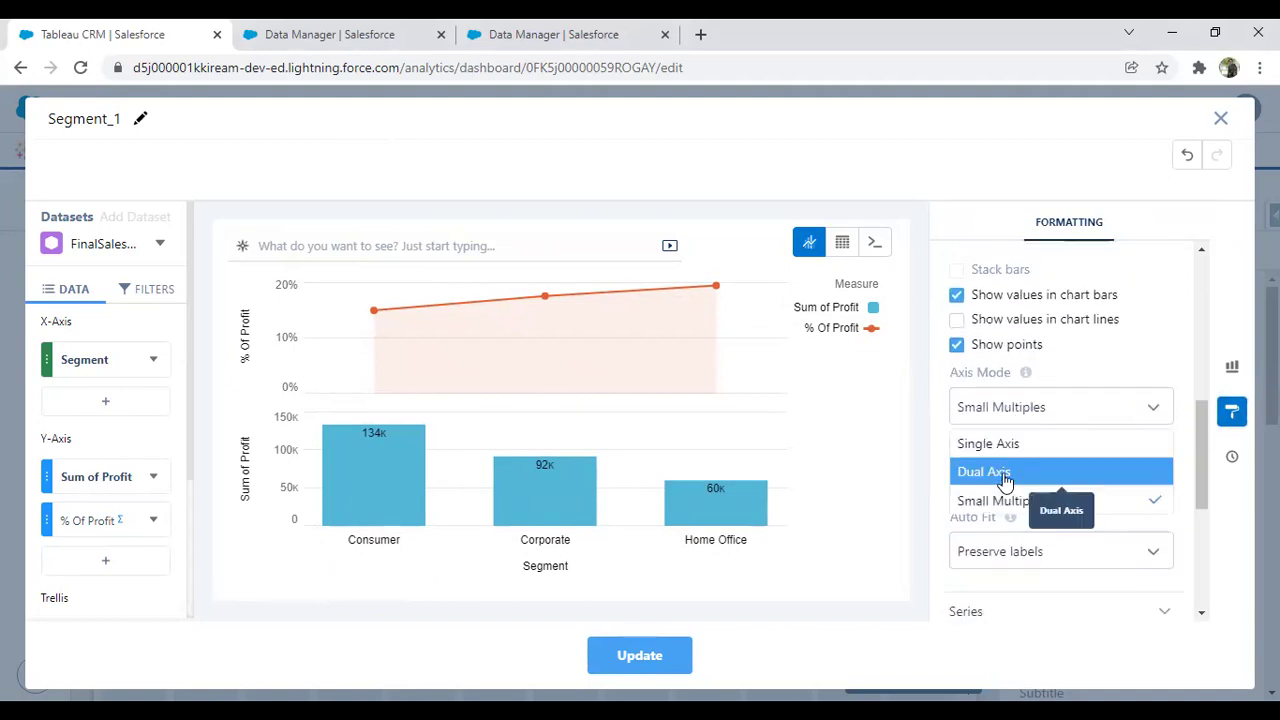
click(1003, 473)
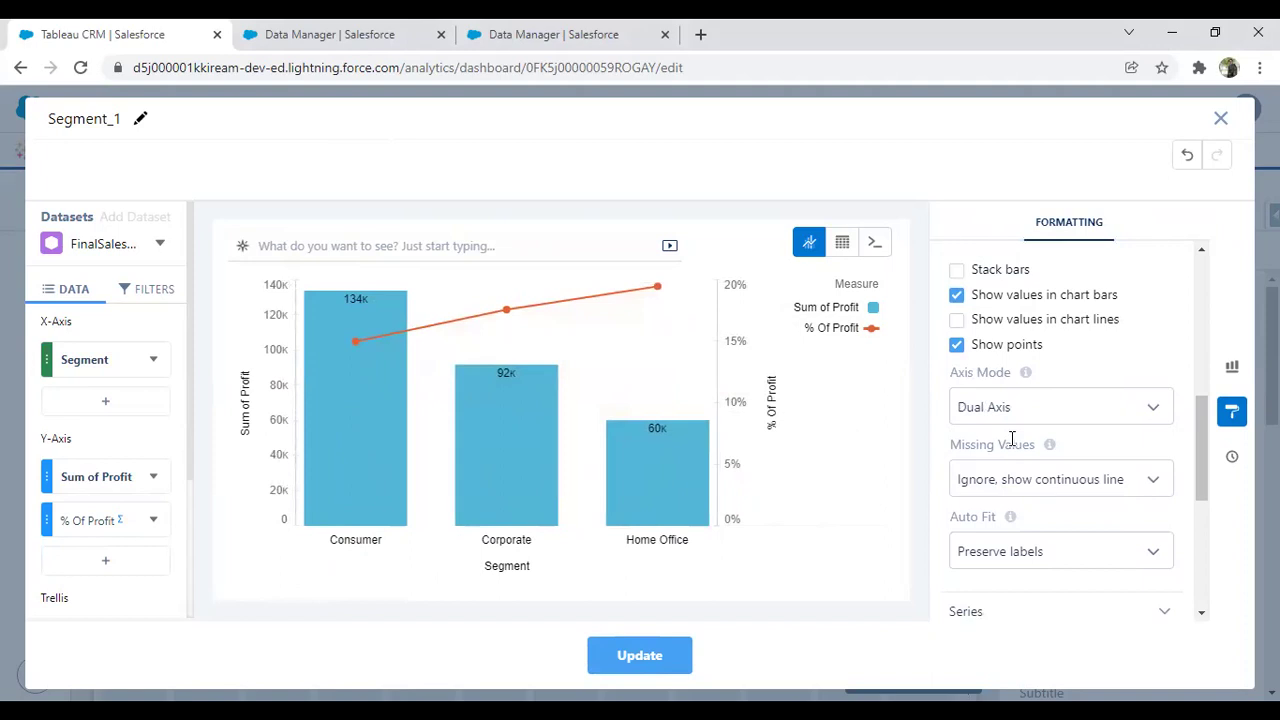
Try Single Axis mode on the combo chart and return it to Dual Axis
click(995, 414)
click(995, 445)
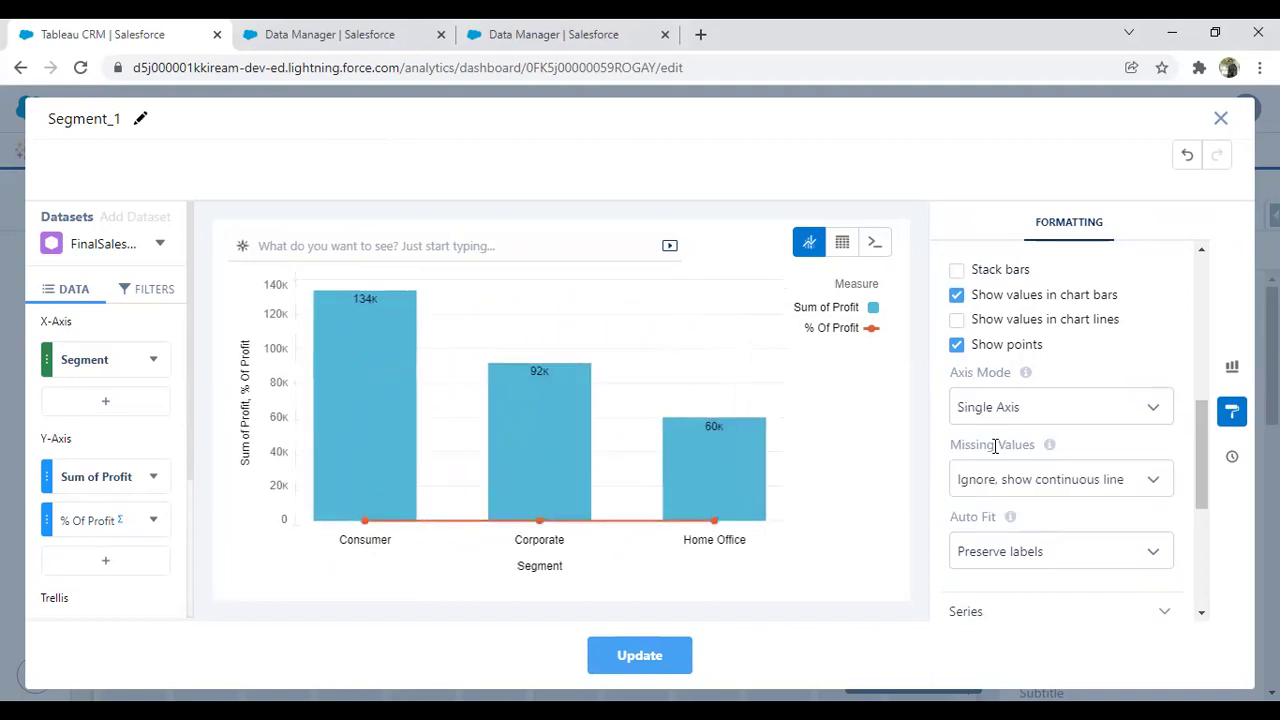
click(1010, 416)
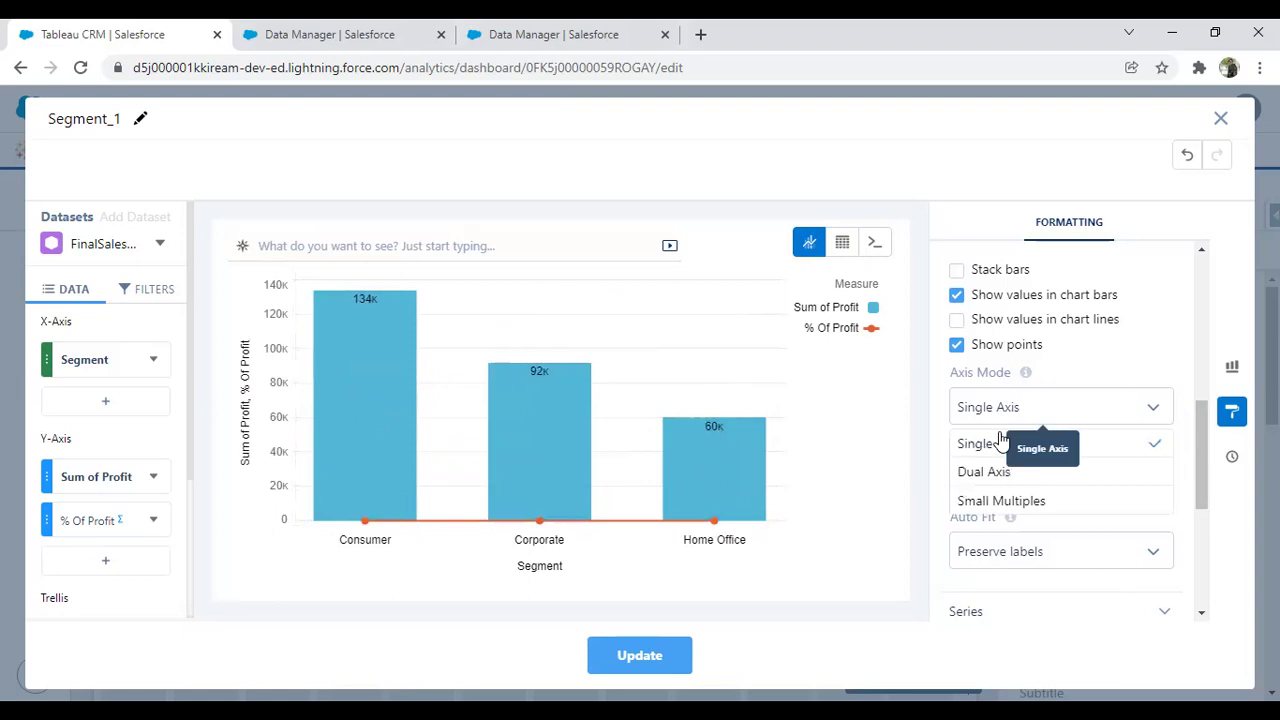
click(995, 478)
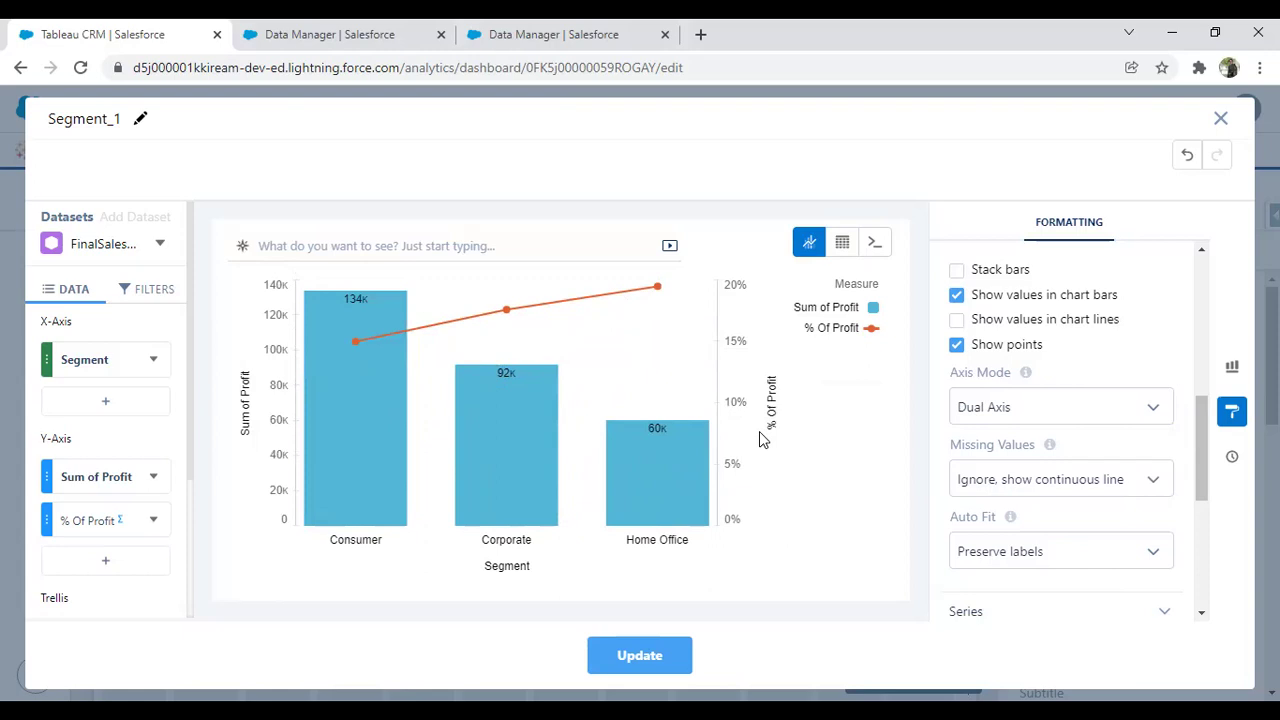
Update the segment chart on the dashboard and widen its widget to seven grid columns
click(637, 660)
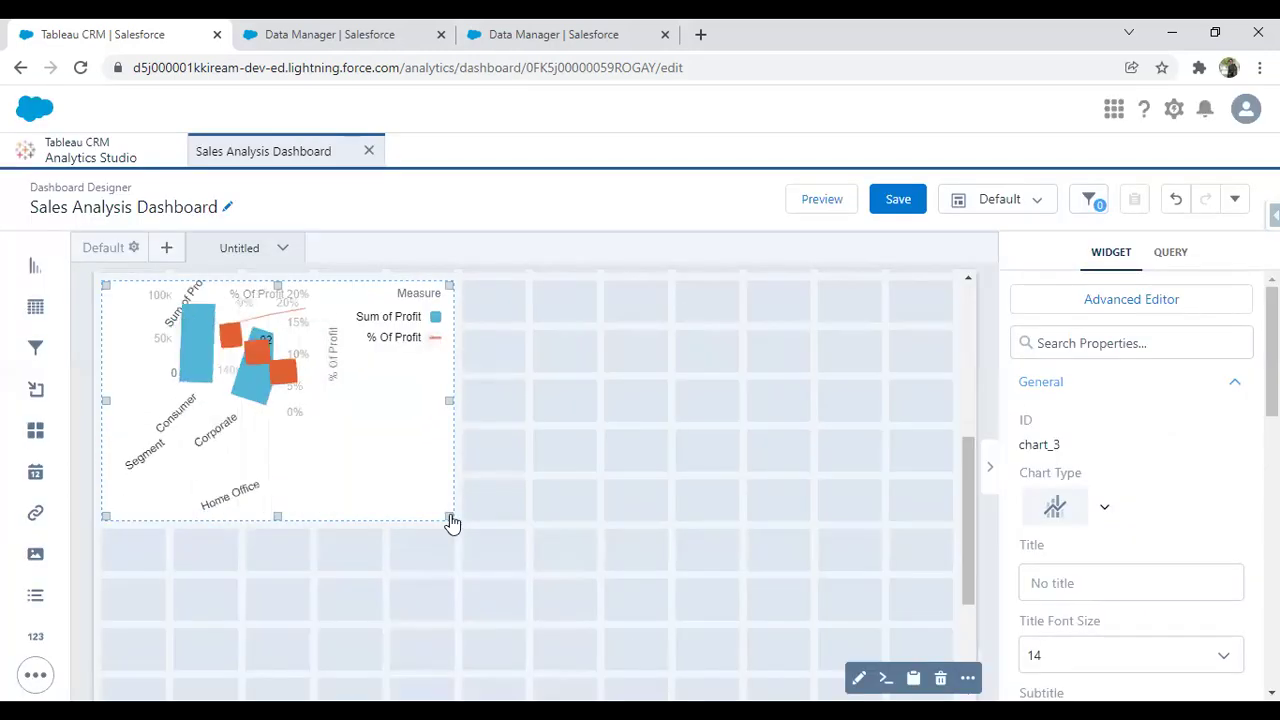
drag(452, 519, 596, 520)
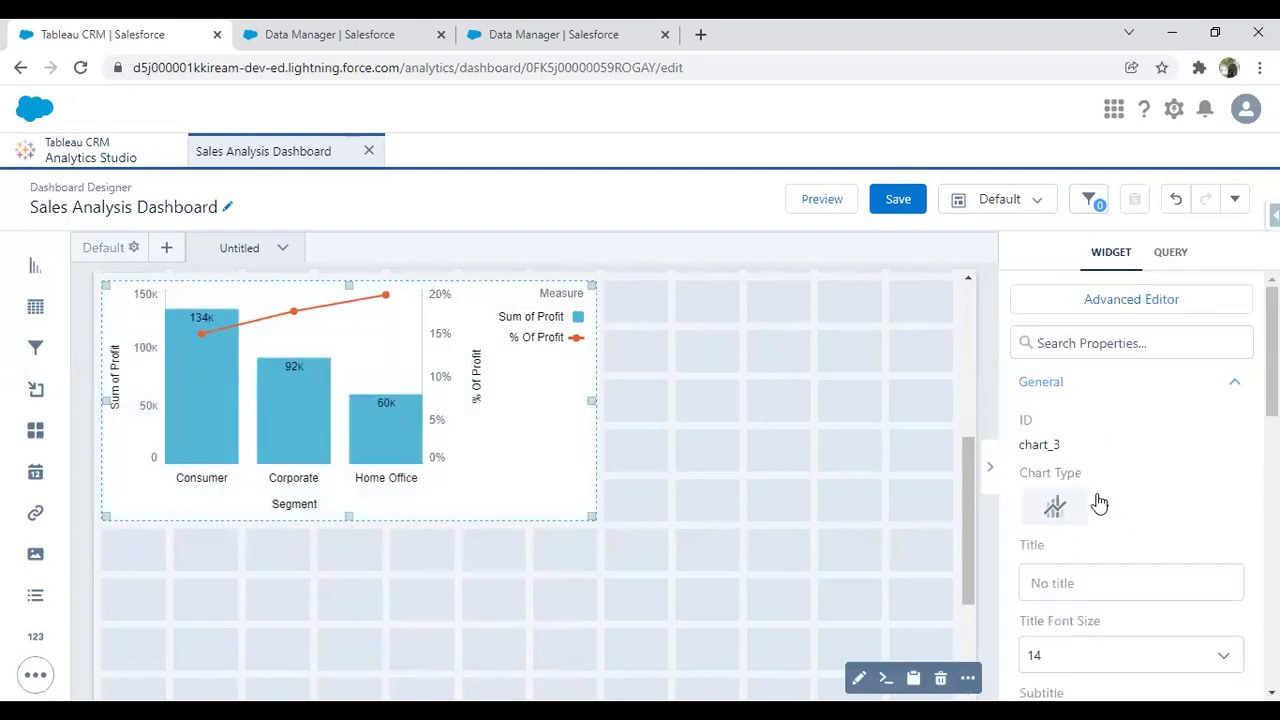
Set the segment combo chart's legend position to bottom-center
scroll(1130, 550, down, 3)
scroll(1130, 548, down, 6)
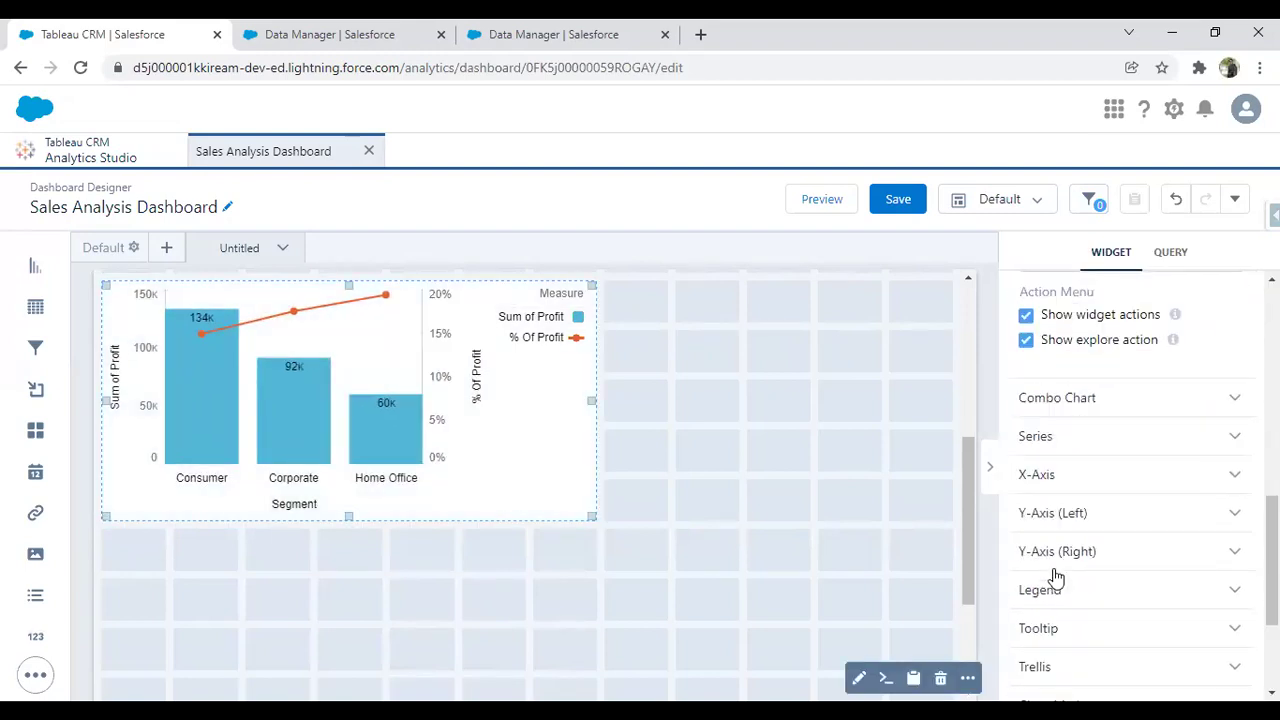
click(1050, 450)
scroll(1080, 523, down, 3)
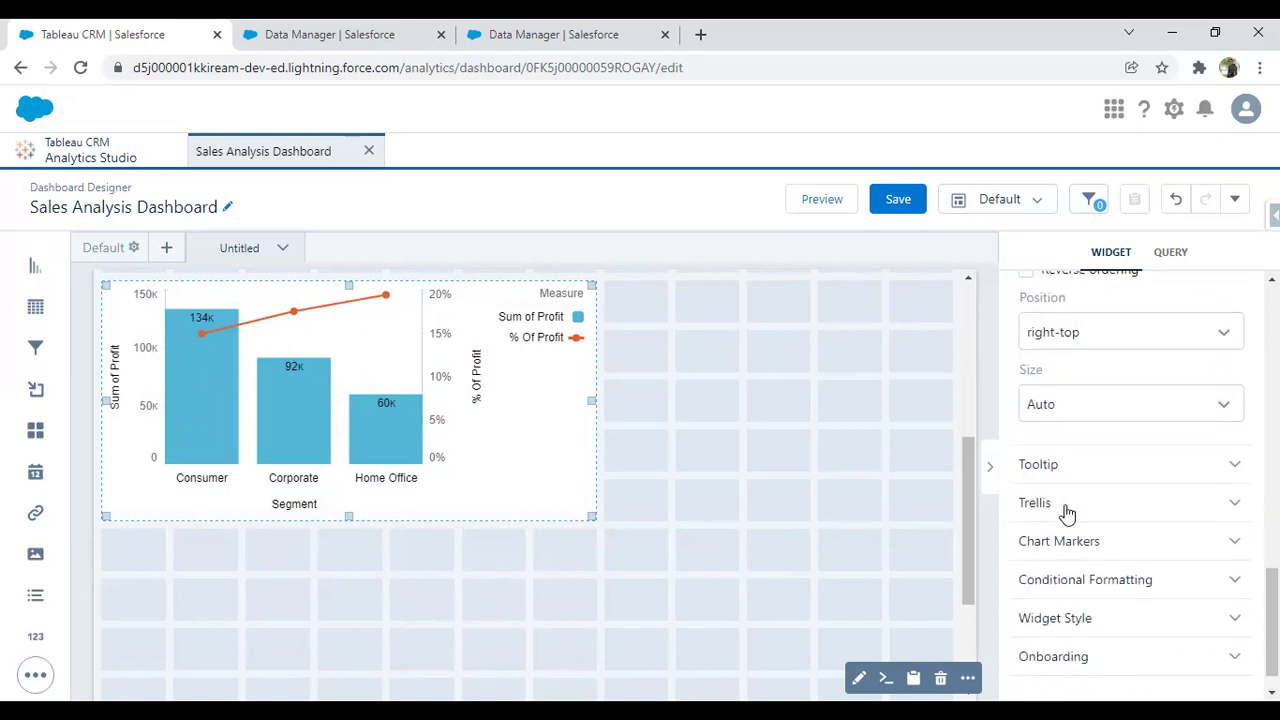
click(1051, 335)
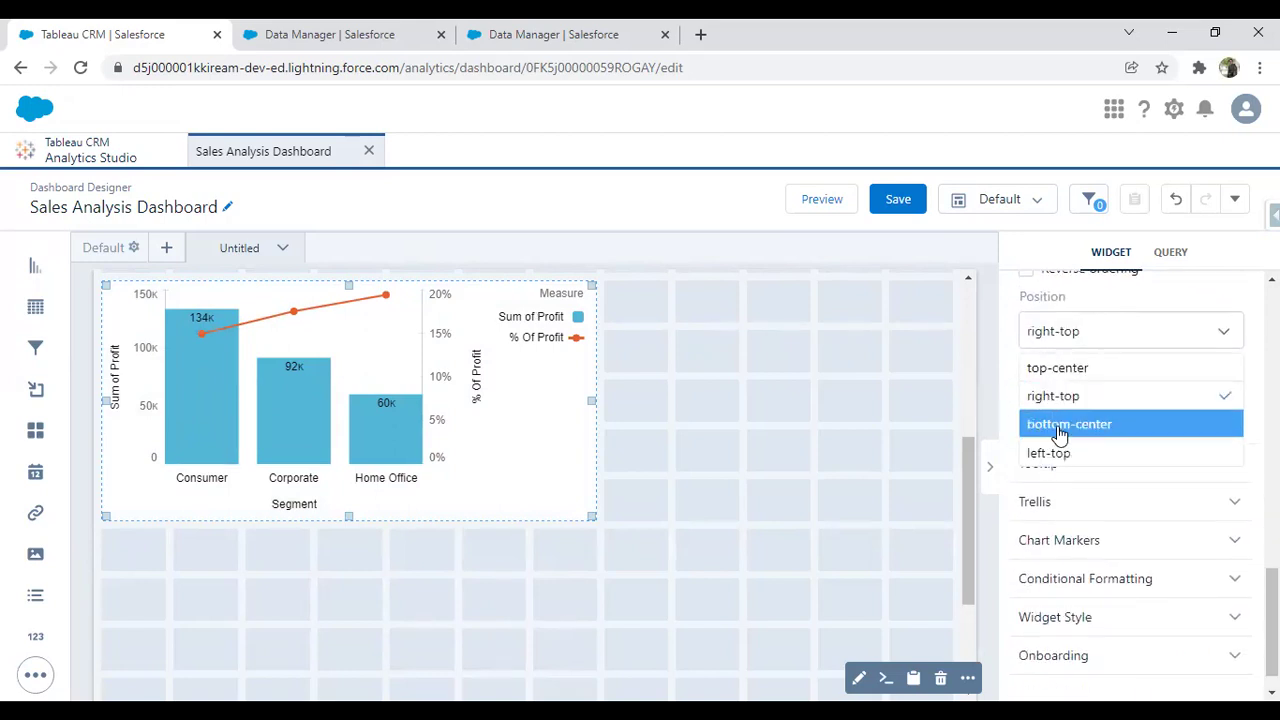
click(1060, 424)
Narrow the segment chart widget to six grid columns so its edge aligns with the monthly category chart above
scroll(734, 526, up, 4)
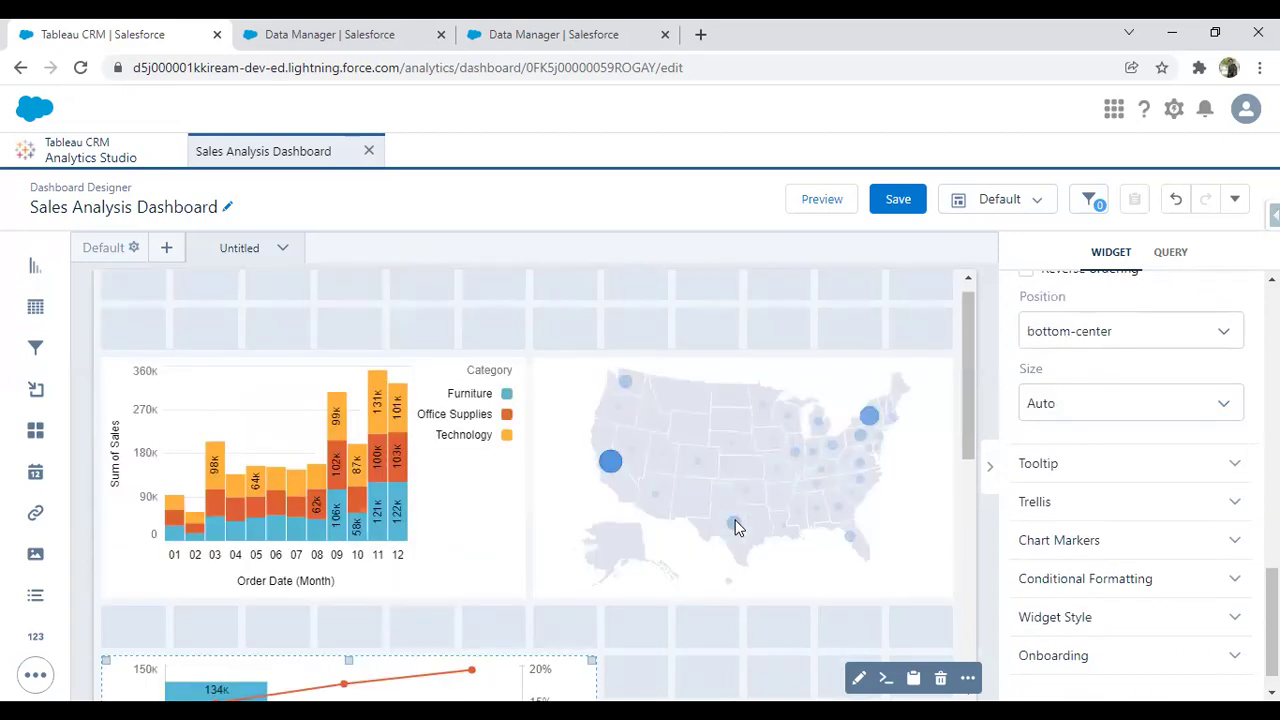
scroll(734, 526, down, 2)
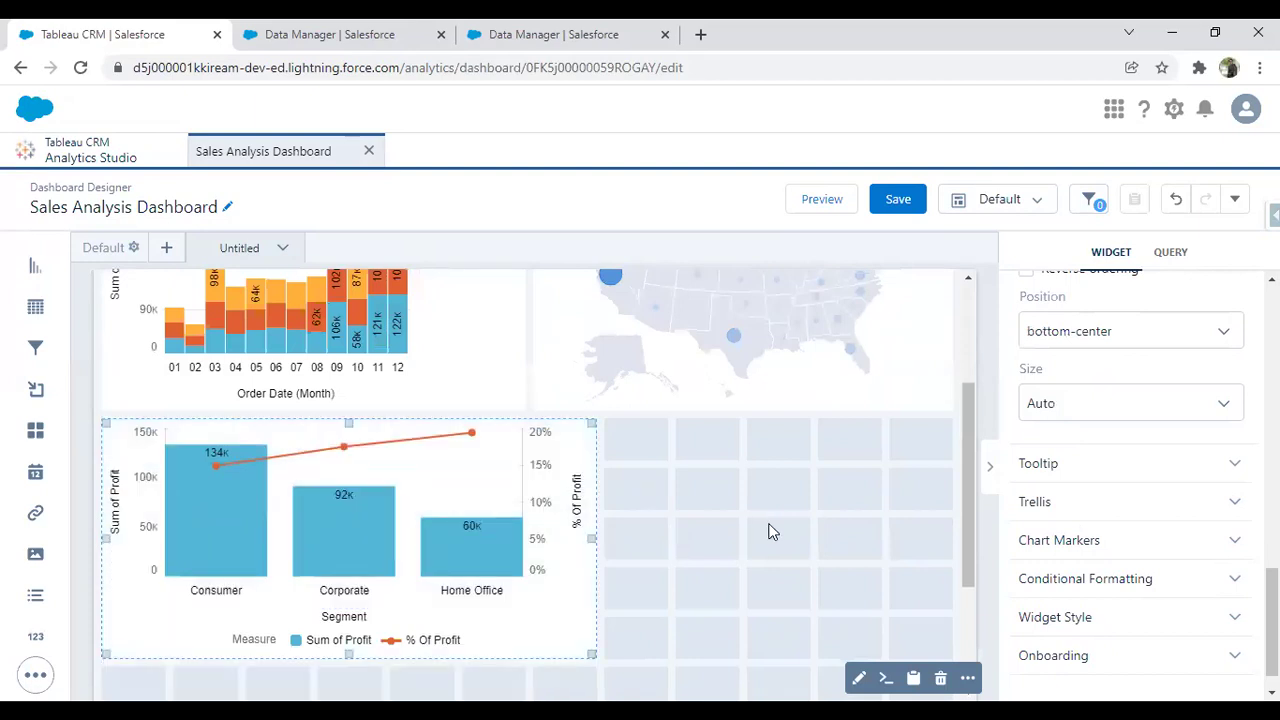
scroll(770, 530, down, 2)
scroll(770, 530, up, 3)
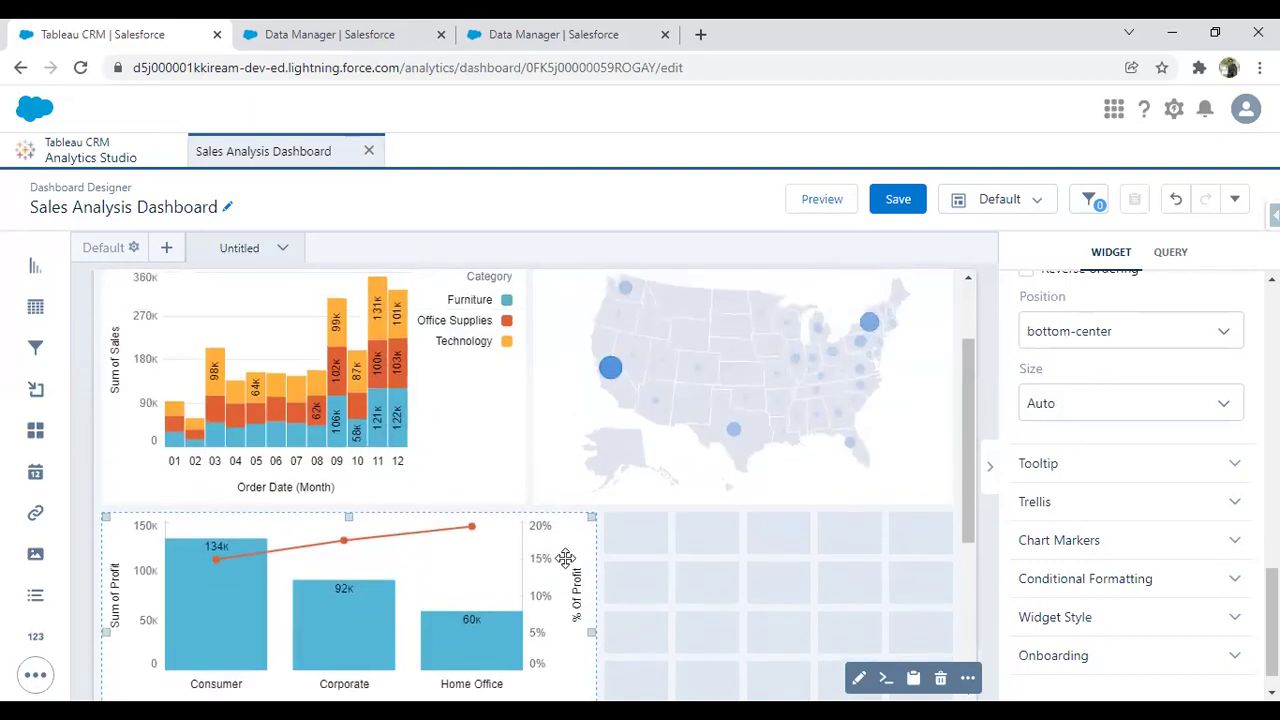
drag(595, 632, 527, 622)
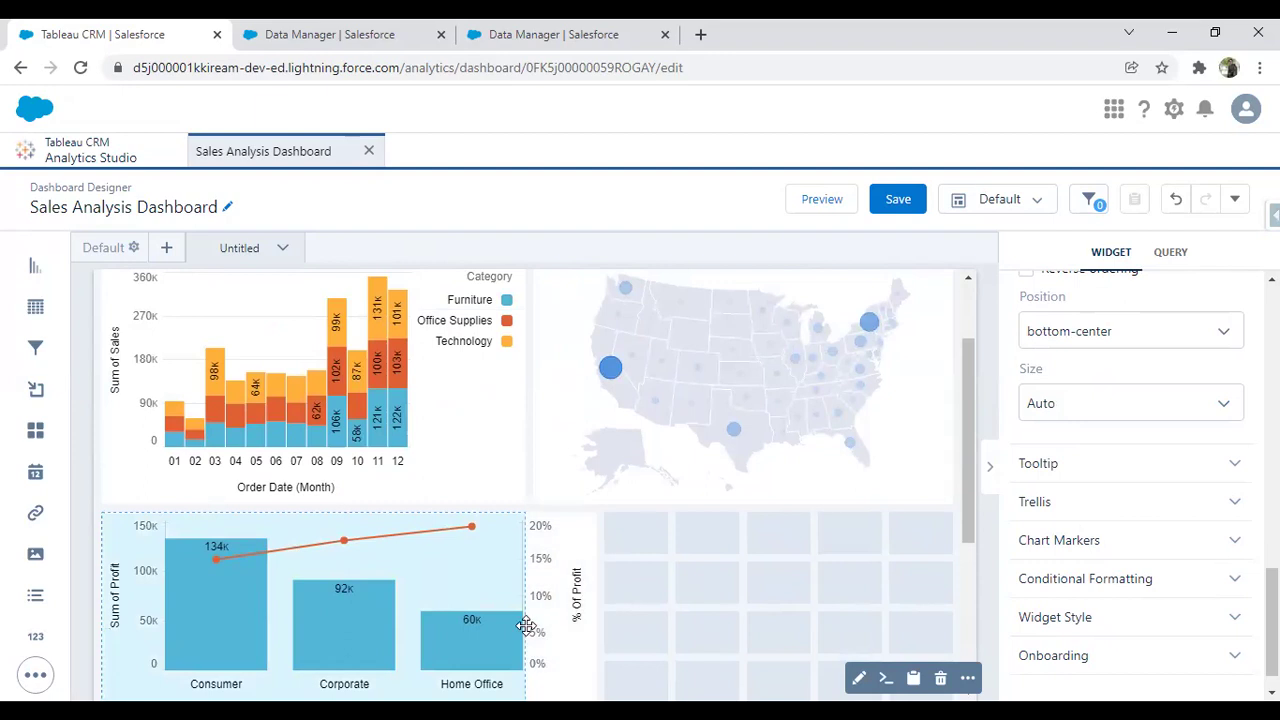
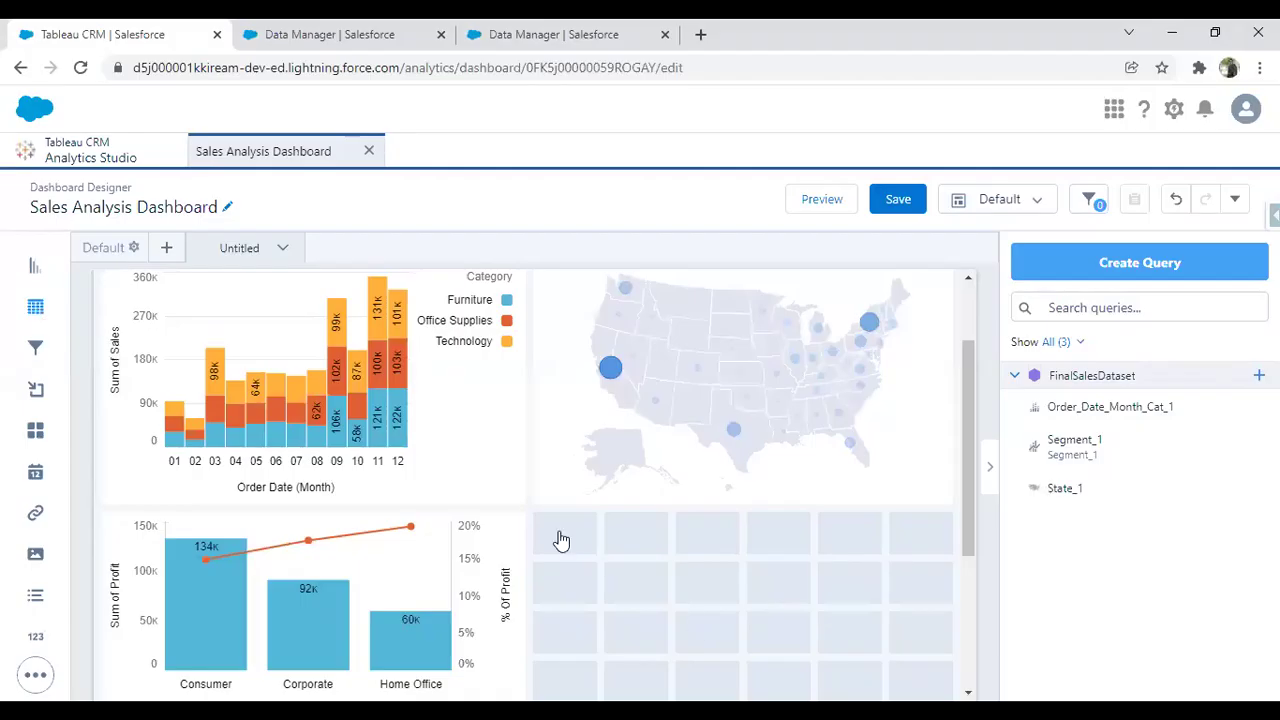
Open the query of the new table widget beside the segment chart, make it a Compare Table and group it by Category
scroll(600, 530, down, 3)
click(643, 371)
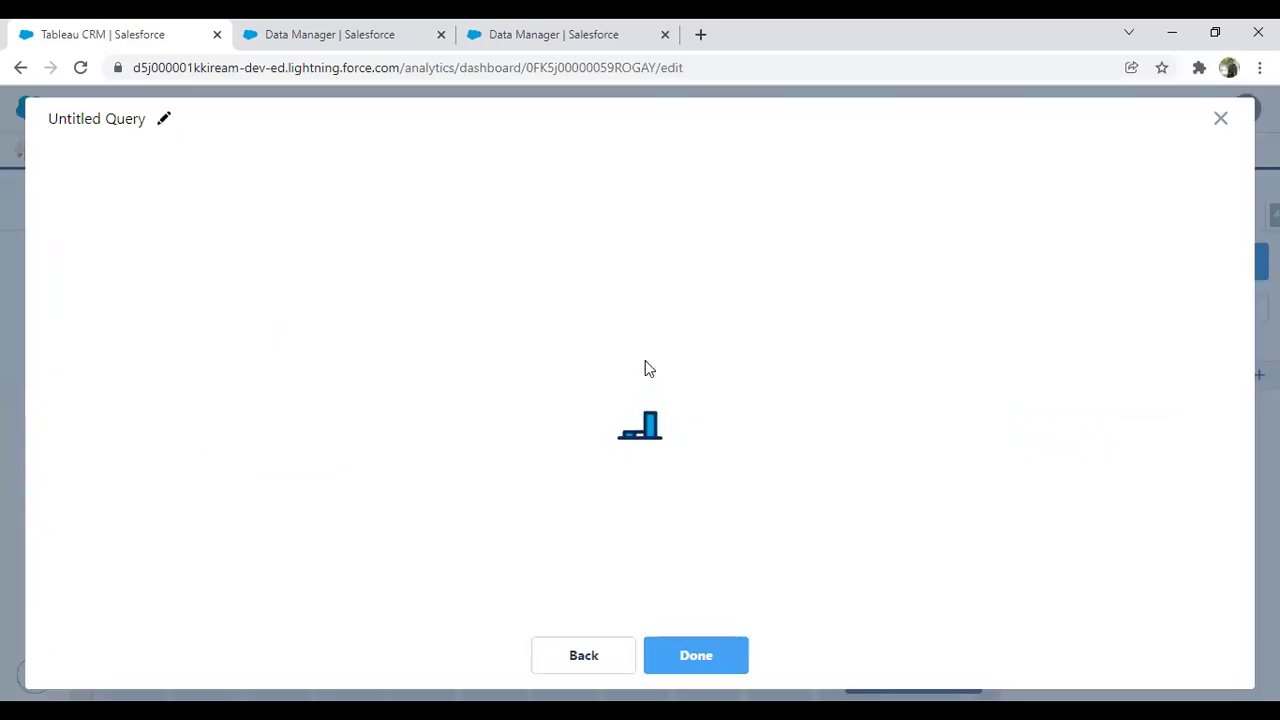
mouse_move(1116, 246)
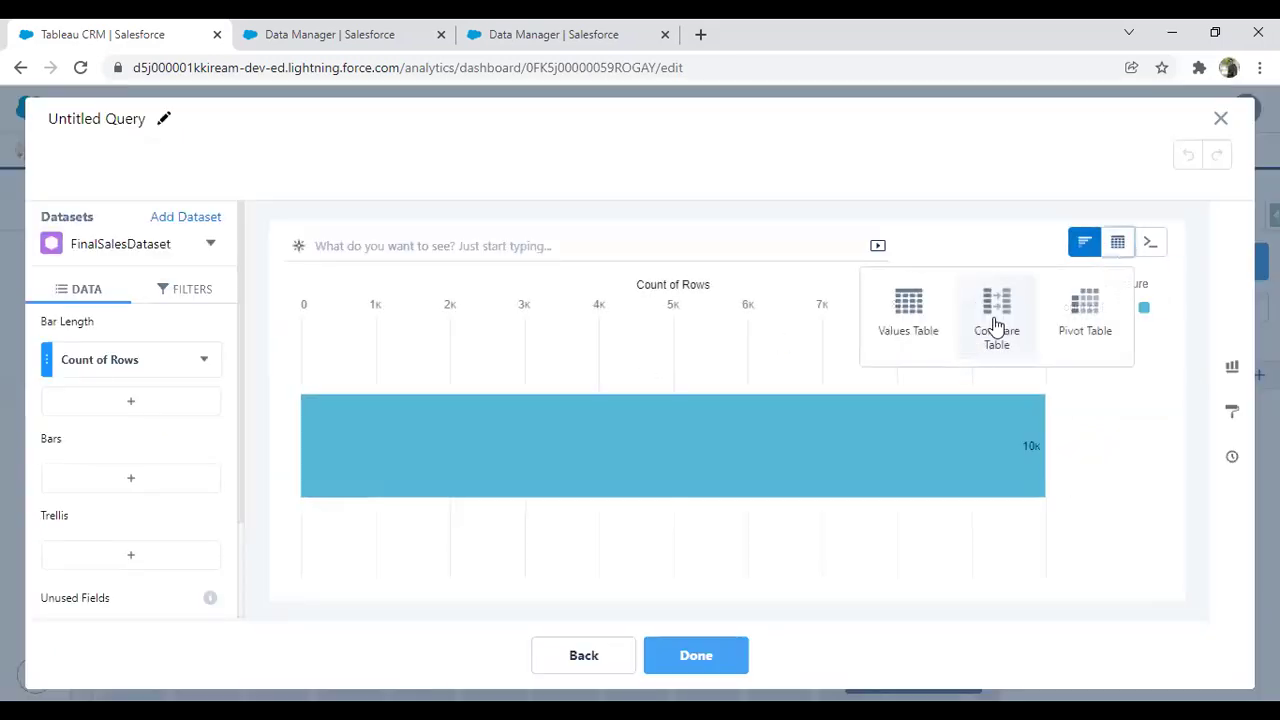
click(977, 306)
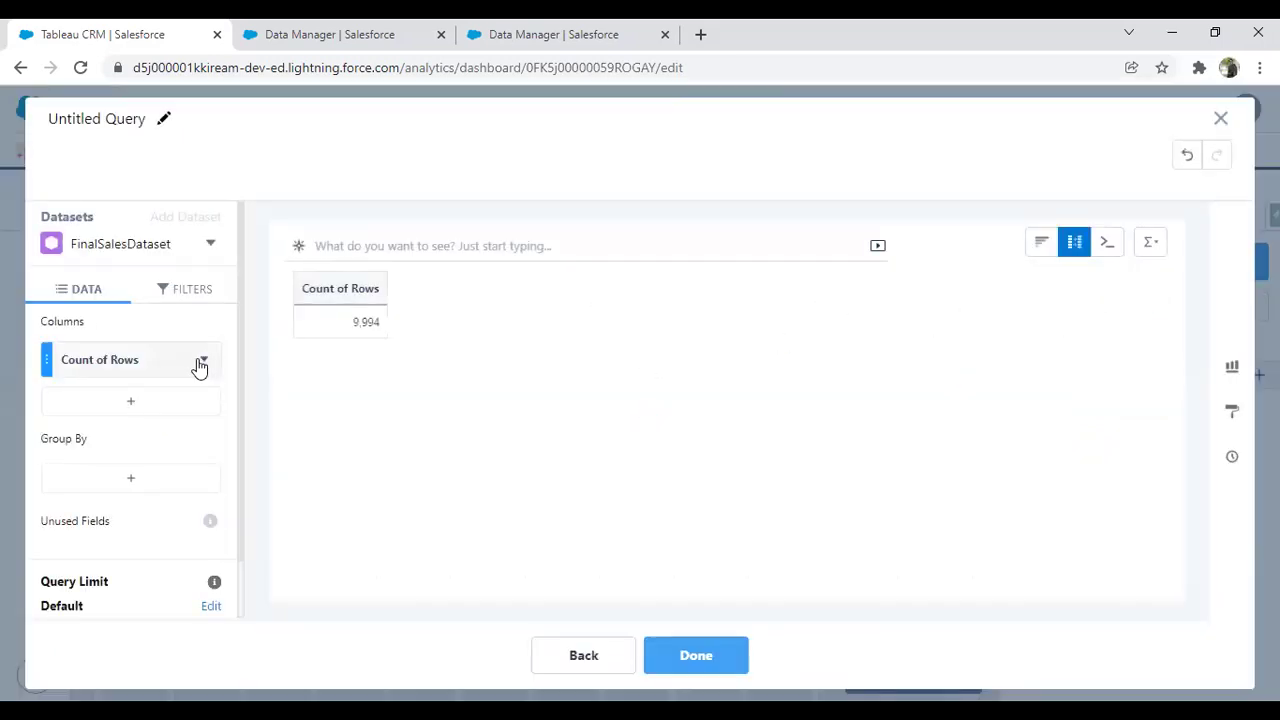
click(134, 480)
scroll(340, 410, down, 2)
scroll(322, 340, up, 2)
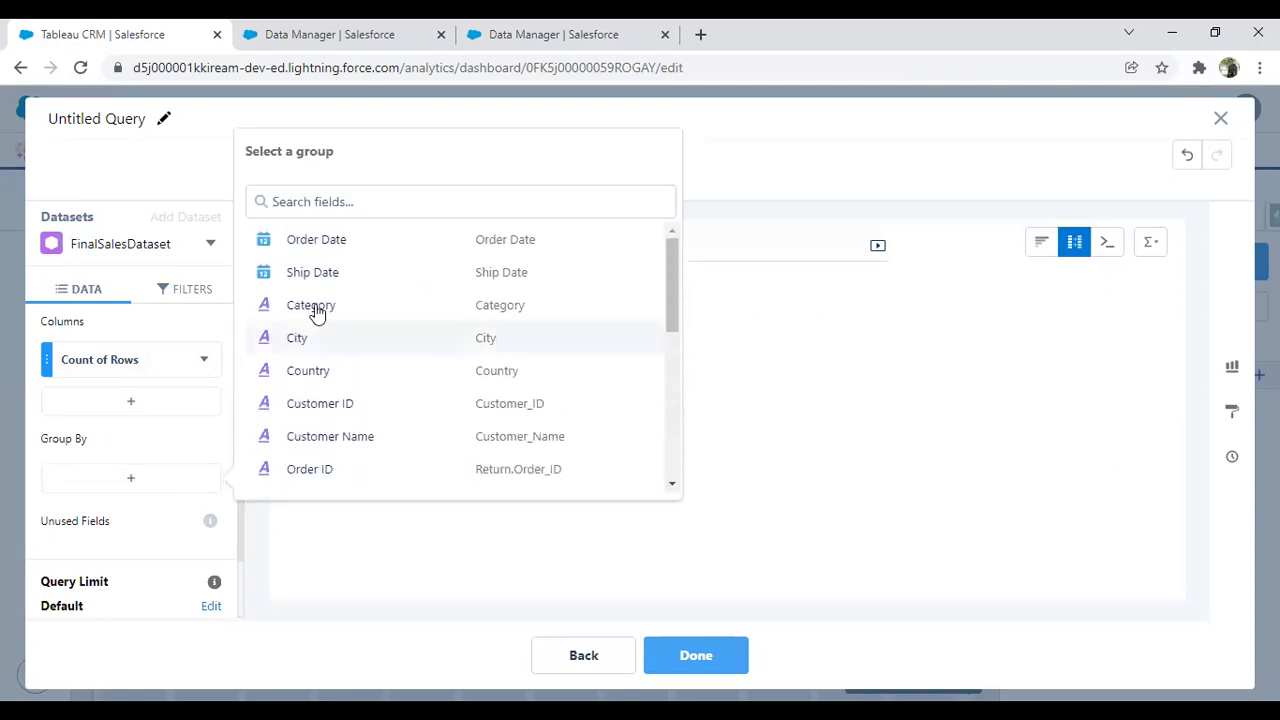
click(315, 307)
Replace the table's row count column with Sum of Sales and add a Sum of Profit column
click(137, 362)
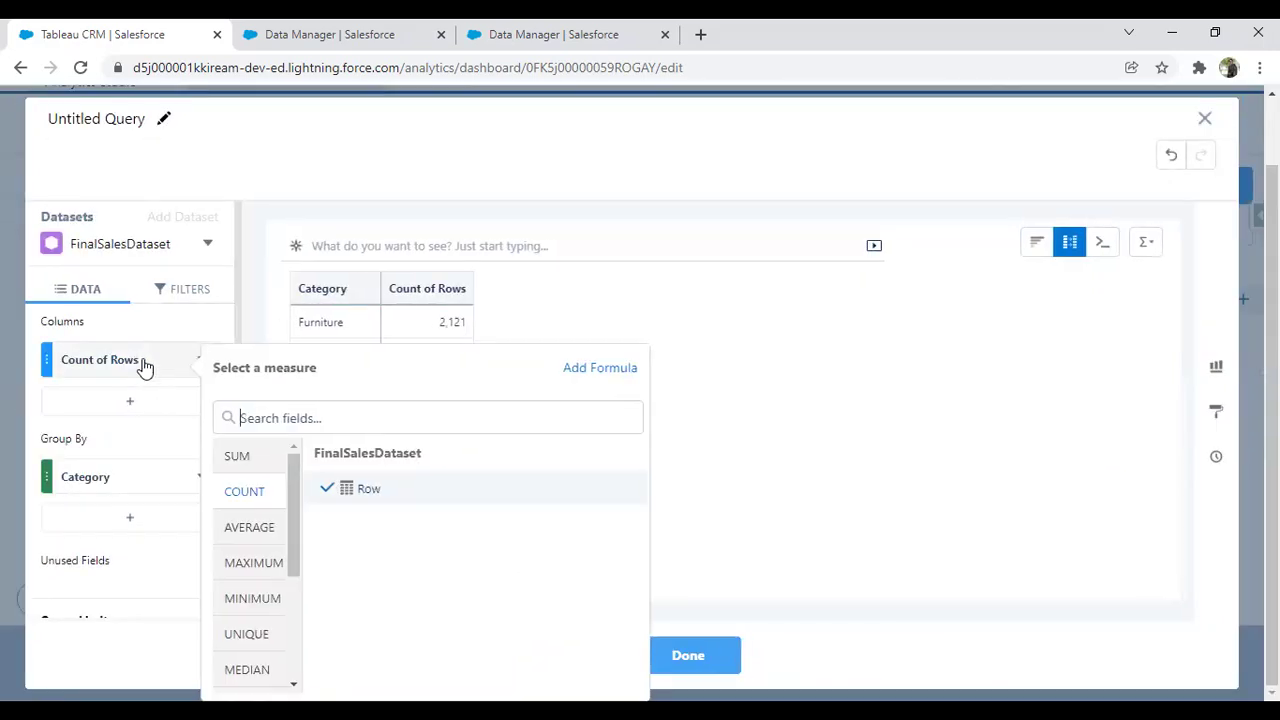
click(235, 450)
click(366, 550)
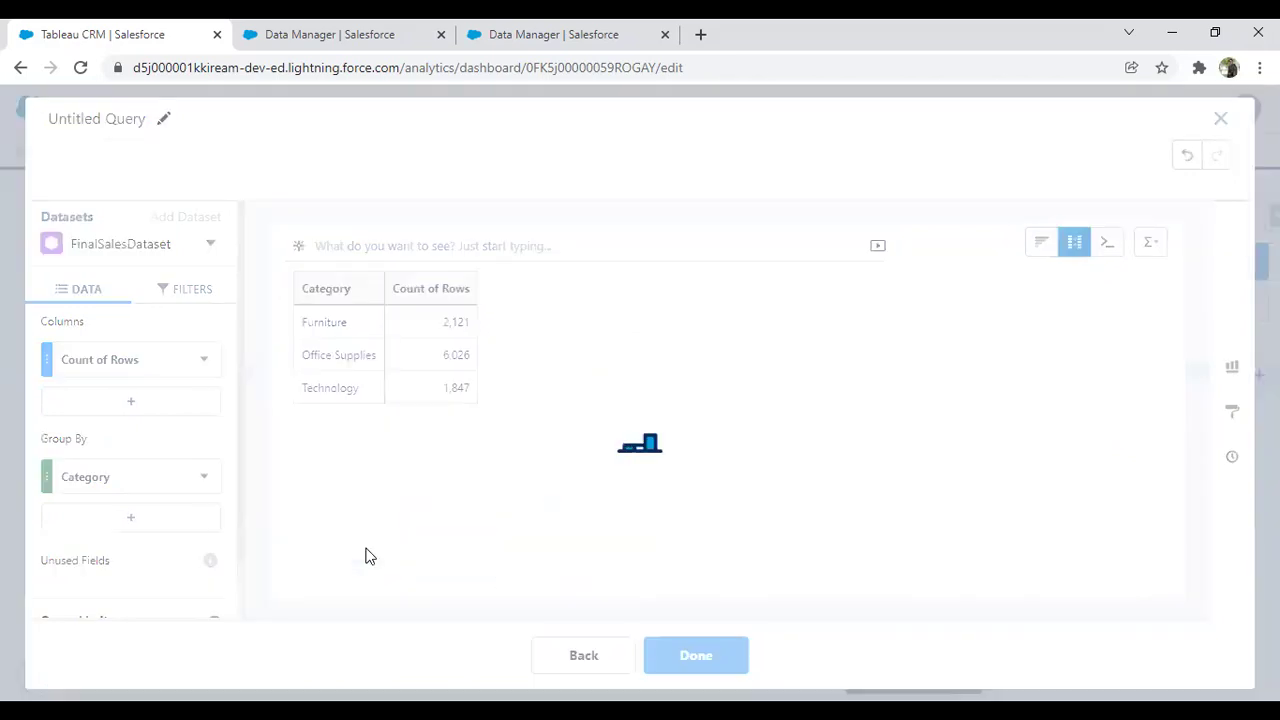
click(123, 362)
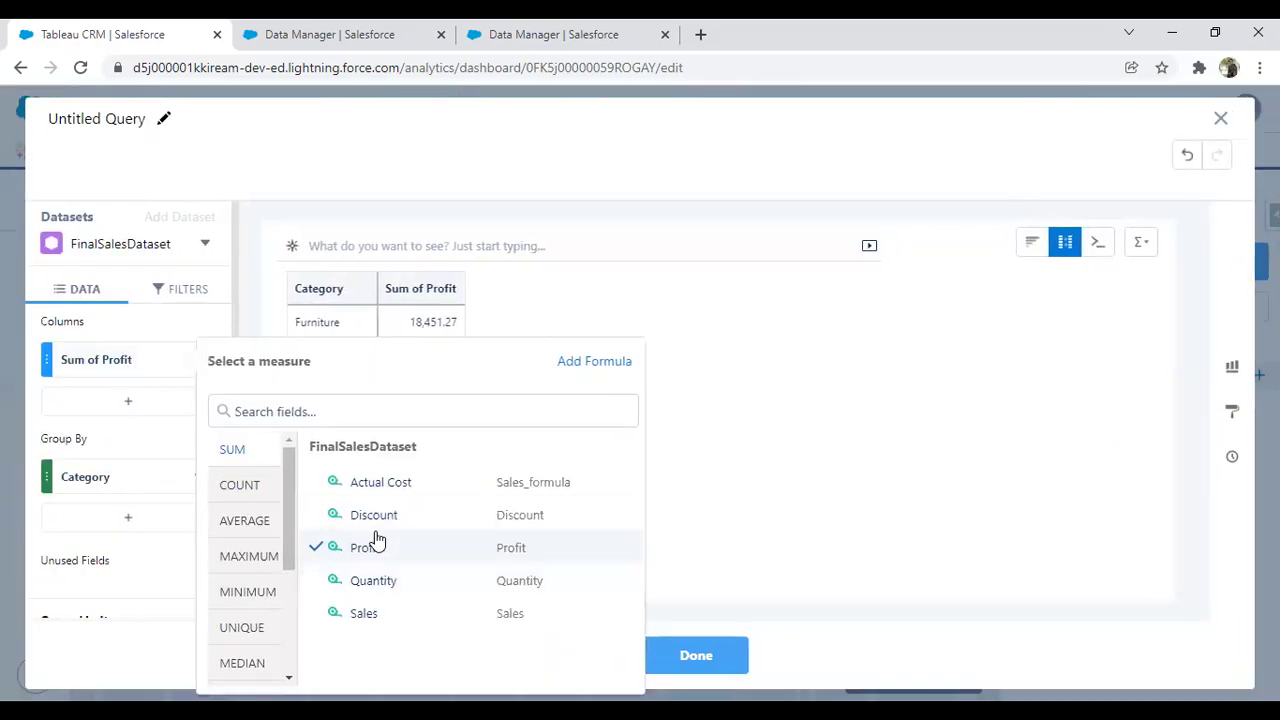
click(369, 620)
click(124, 410)
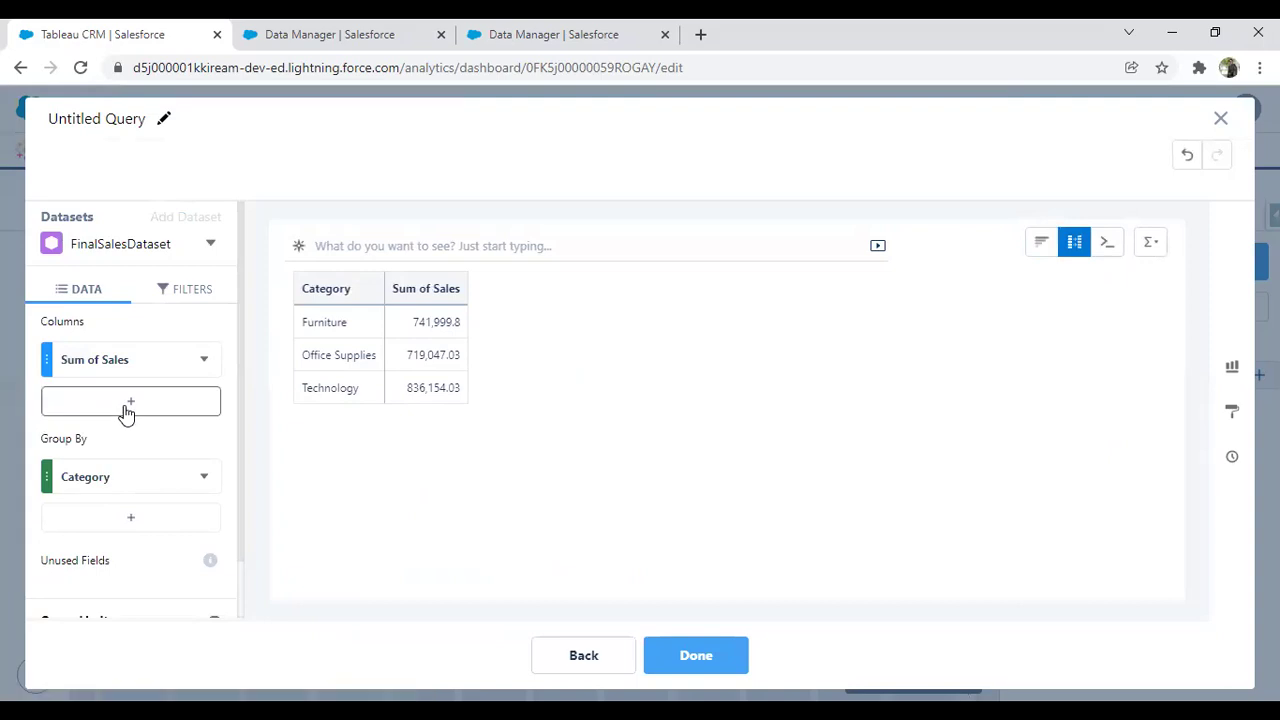
click(394, 592)
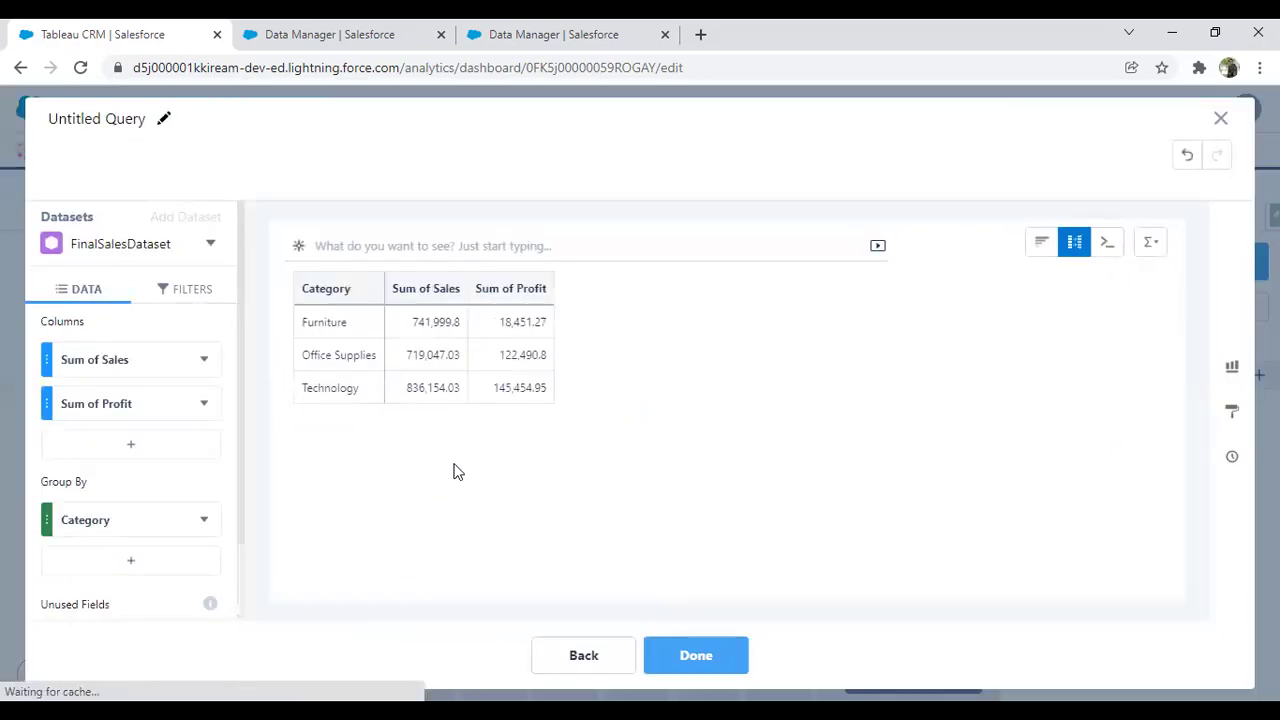
Add a third column as a formula and give it the header %Profit
click(180, 446)
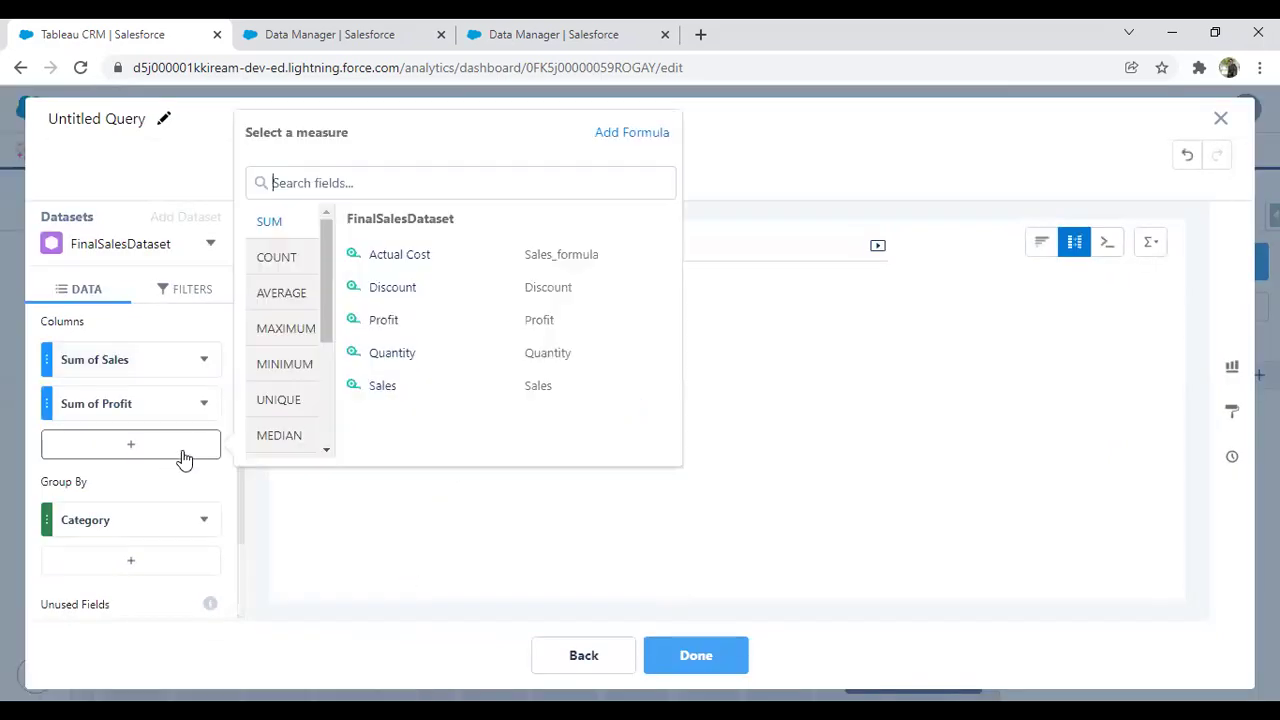
click(632, 134)
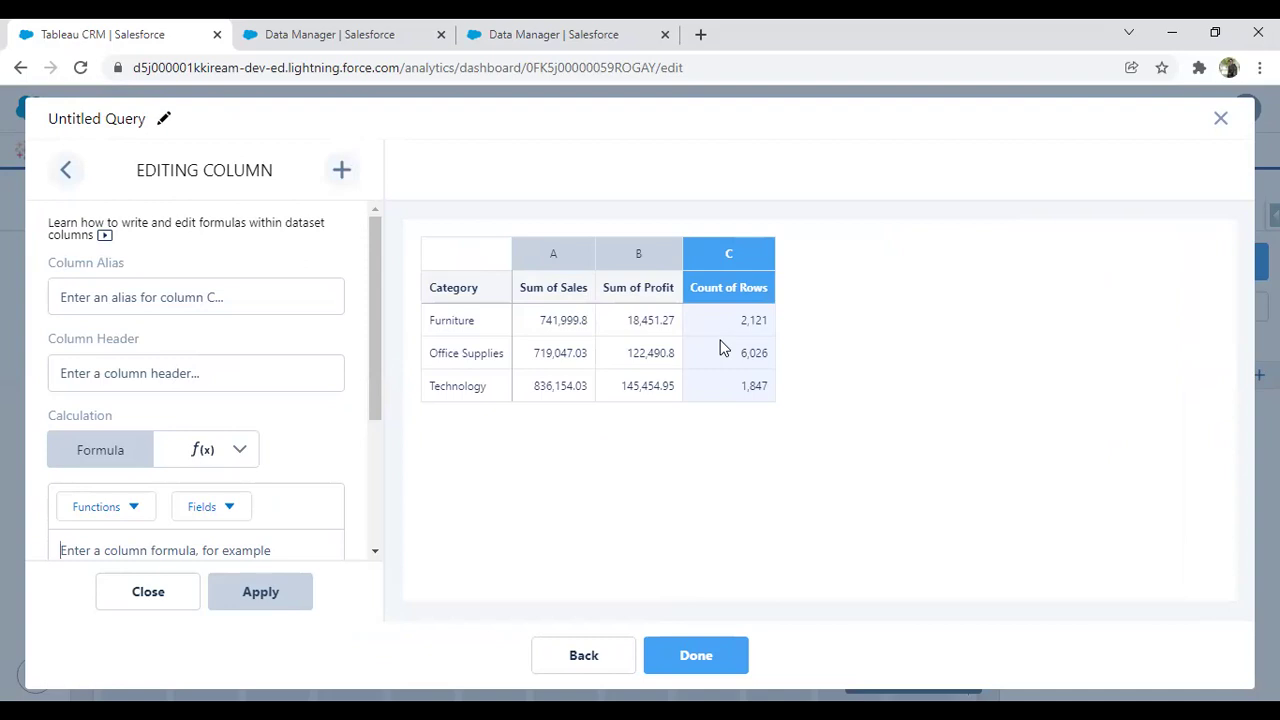
click(193, 368)
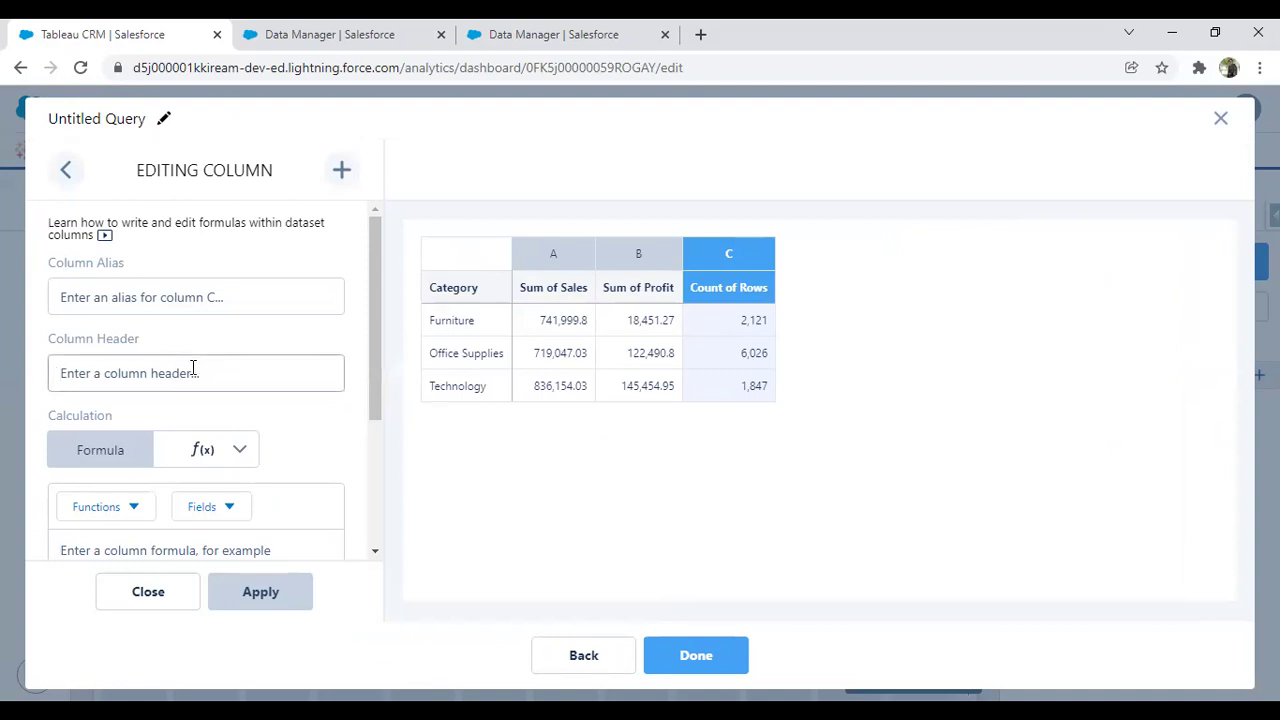
text(%Profit)
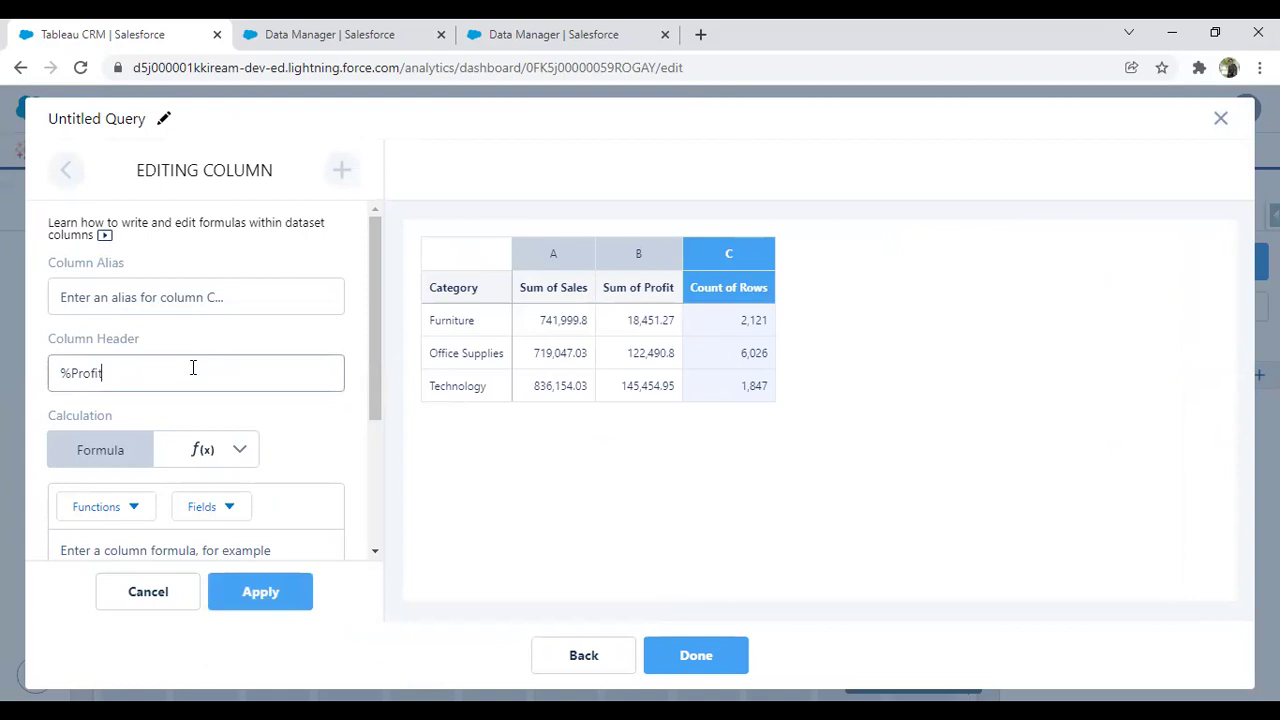
Enter the column formula sum(Profit) / (sum(Sales_formula)-sum(Profit)), using the Actual Cost field for Sales_formula
scroll(237, 480, down, 2)
click(118, 418)
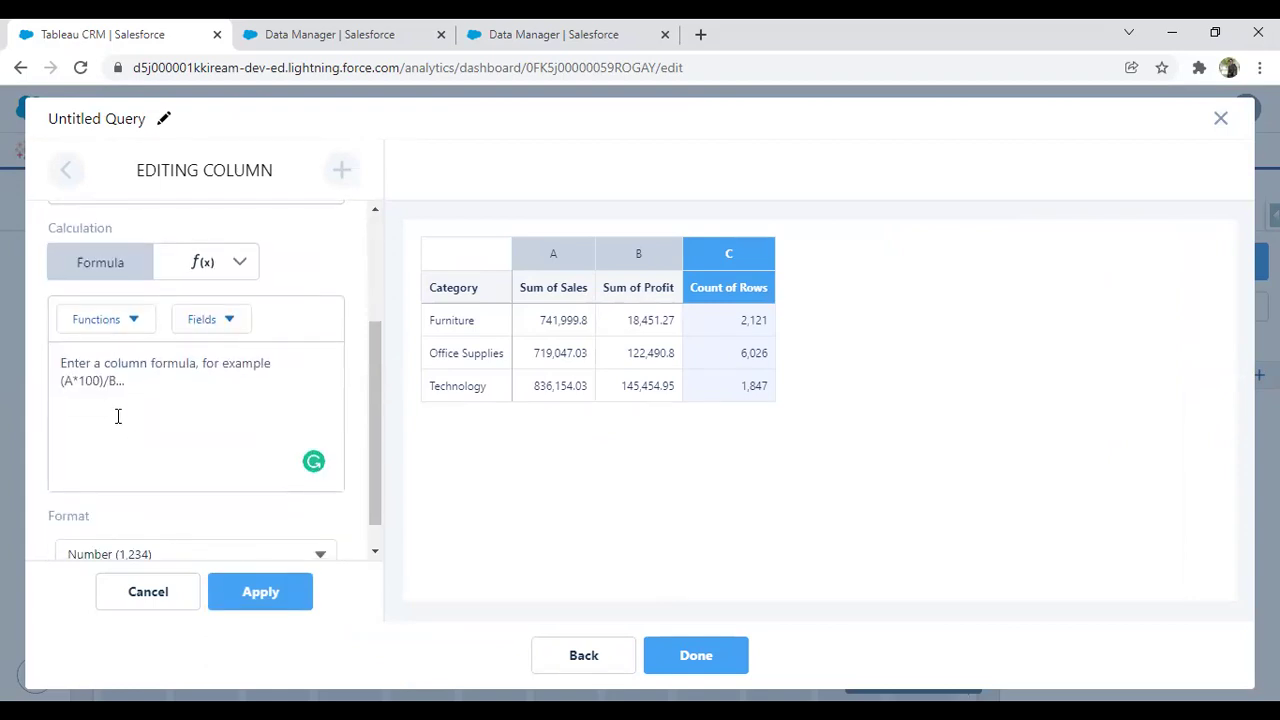
text(sum(Profit) / (sum()
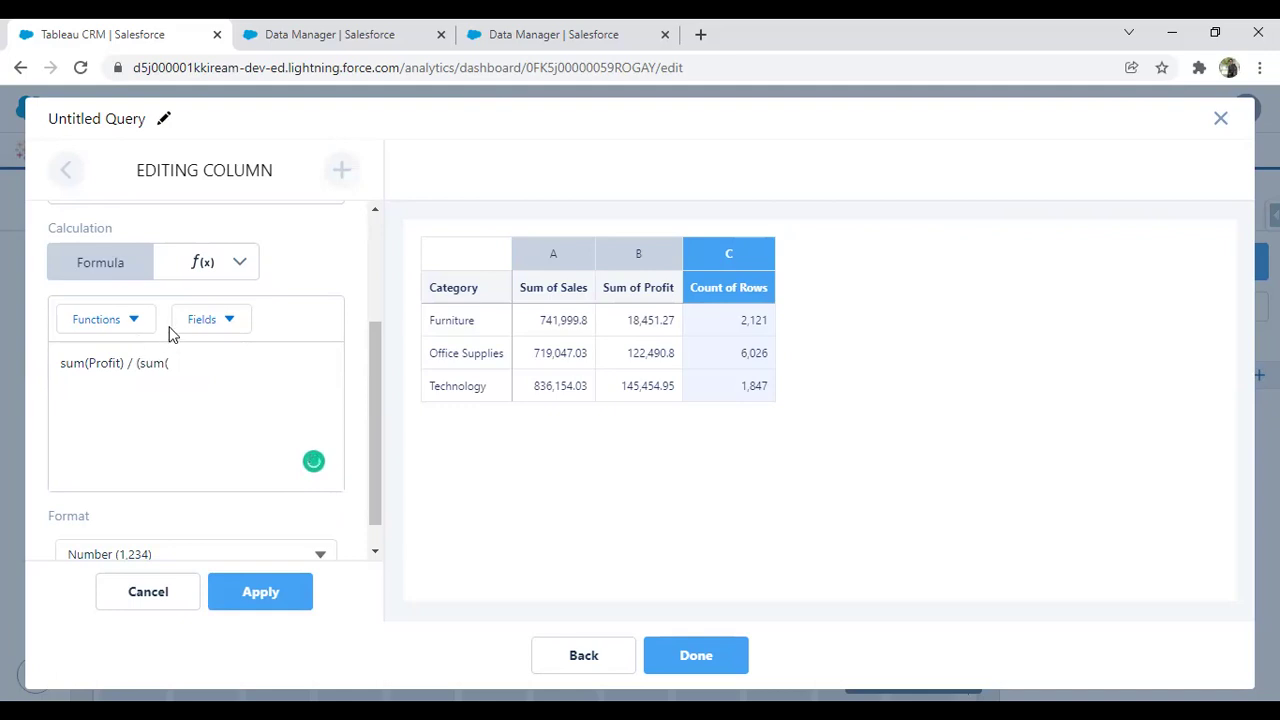
click(215, 319)
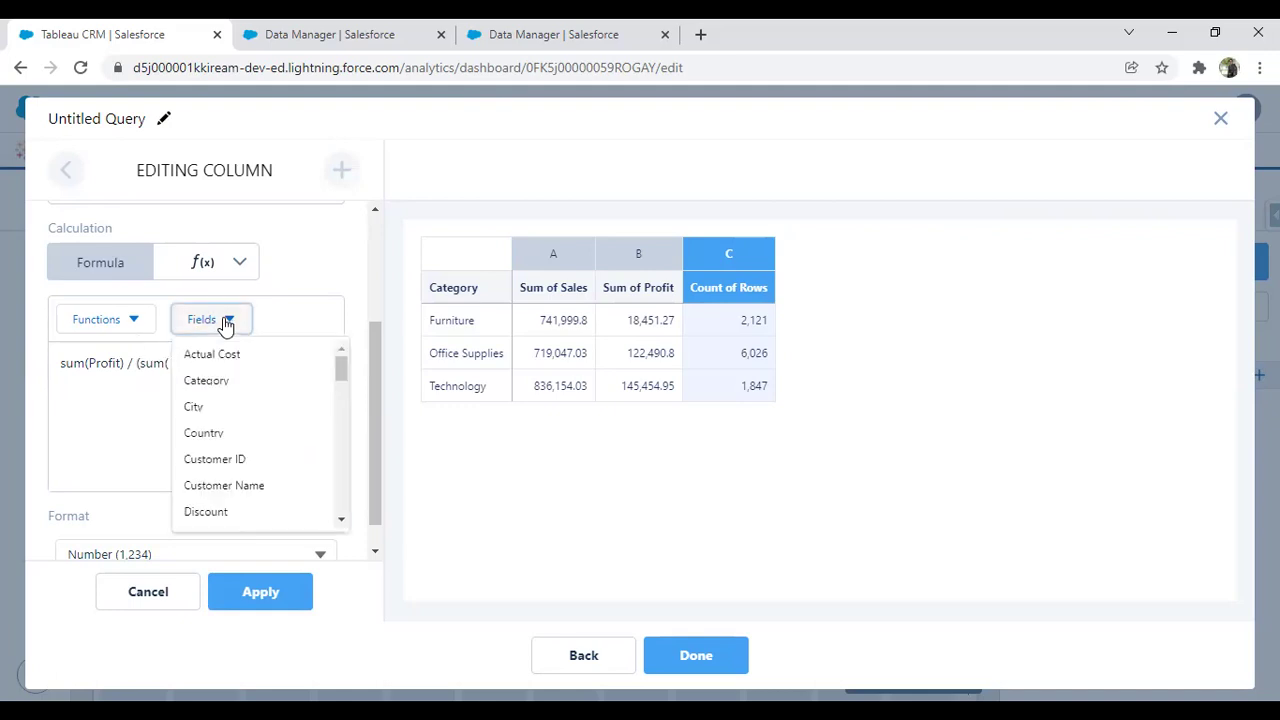
click(273, 383)
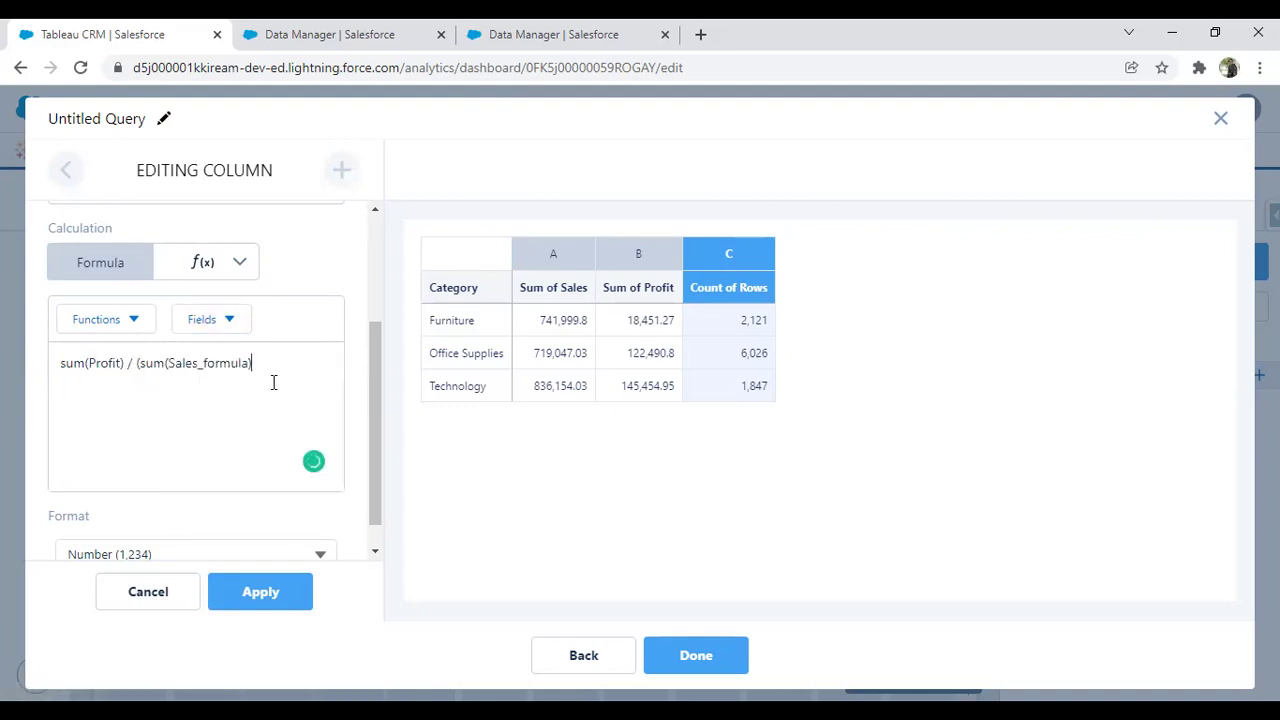
text()-sum(Profit)))
Format the %Profit column as Percent (12.34%) and apply the column settings
scroll(206, 509, down, 1)
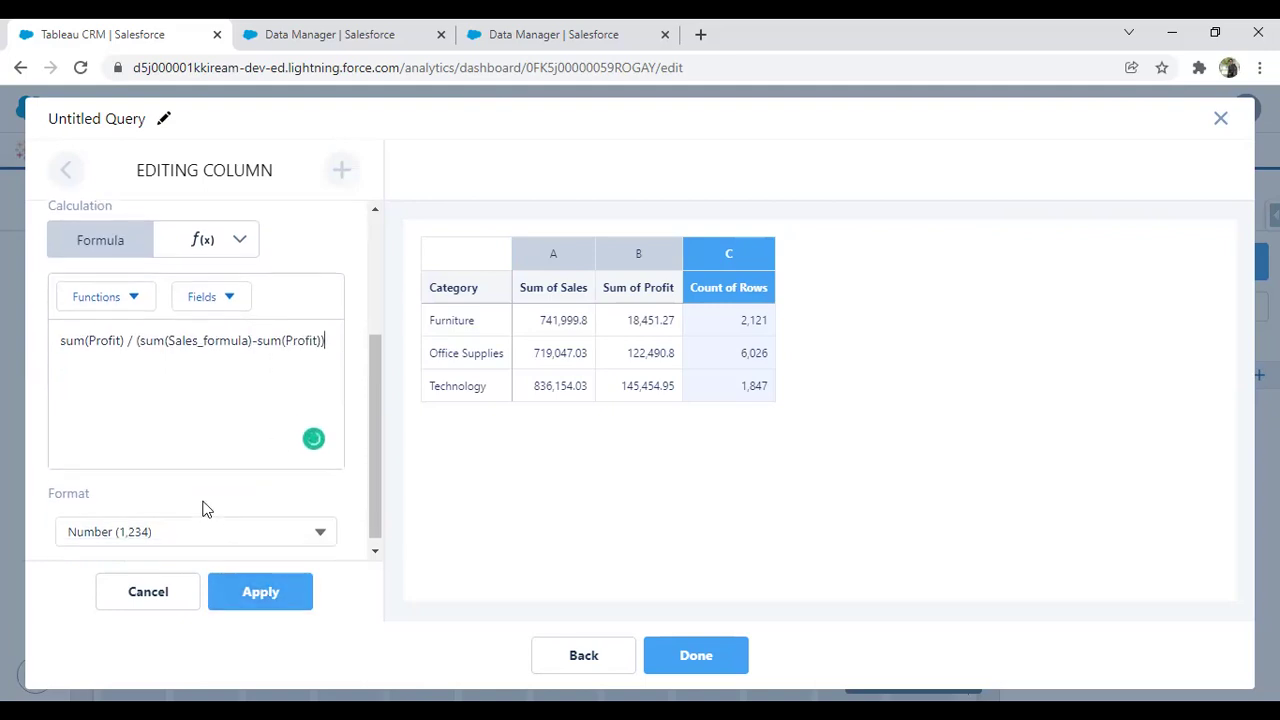
click(160, 520)
click(114, 397)
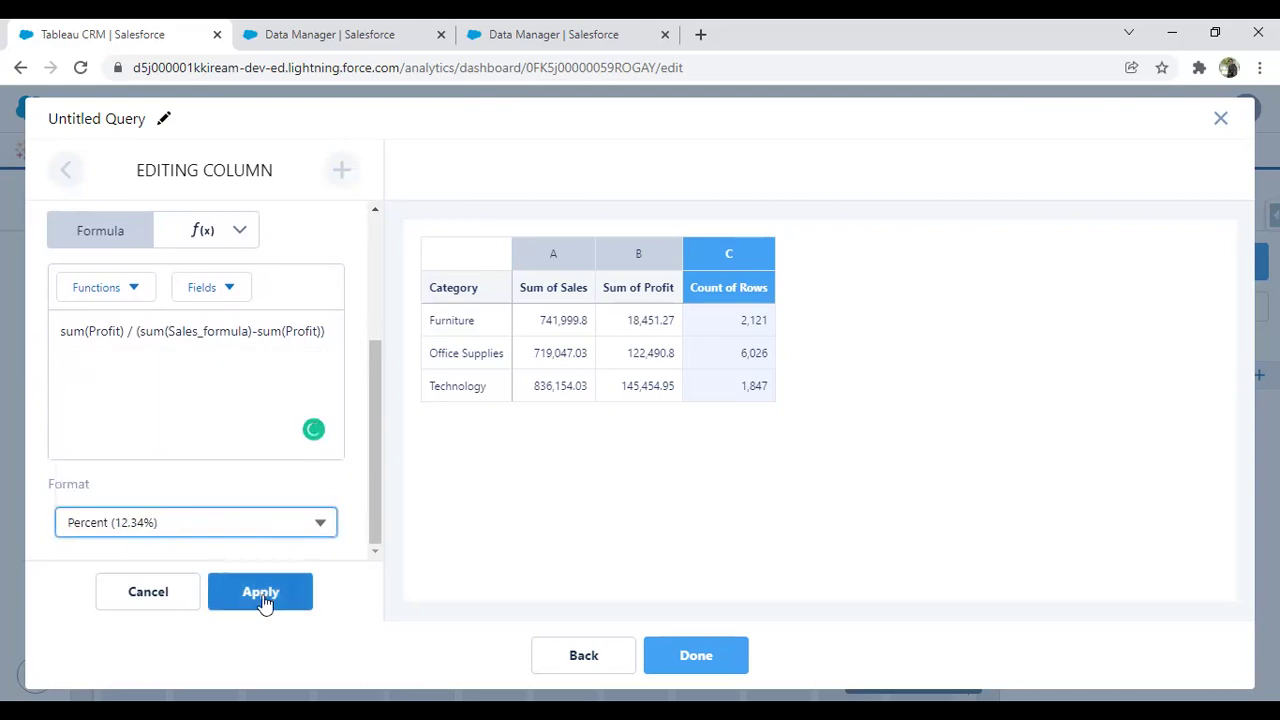
click(264, 600)
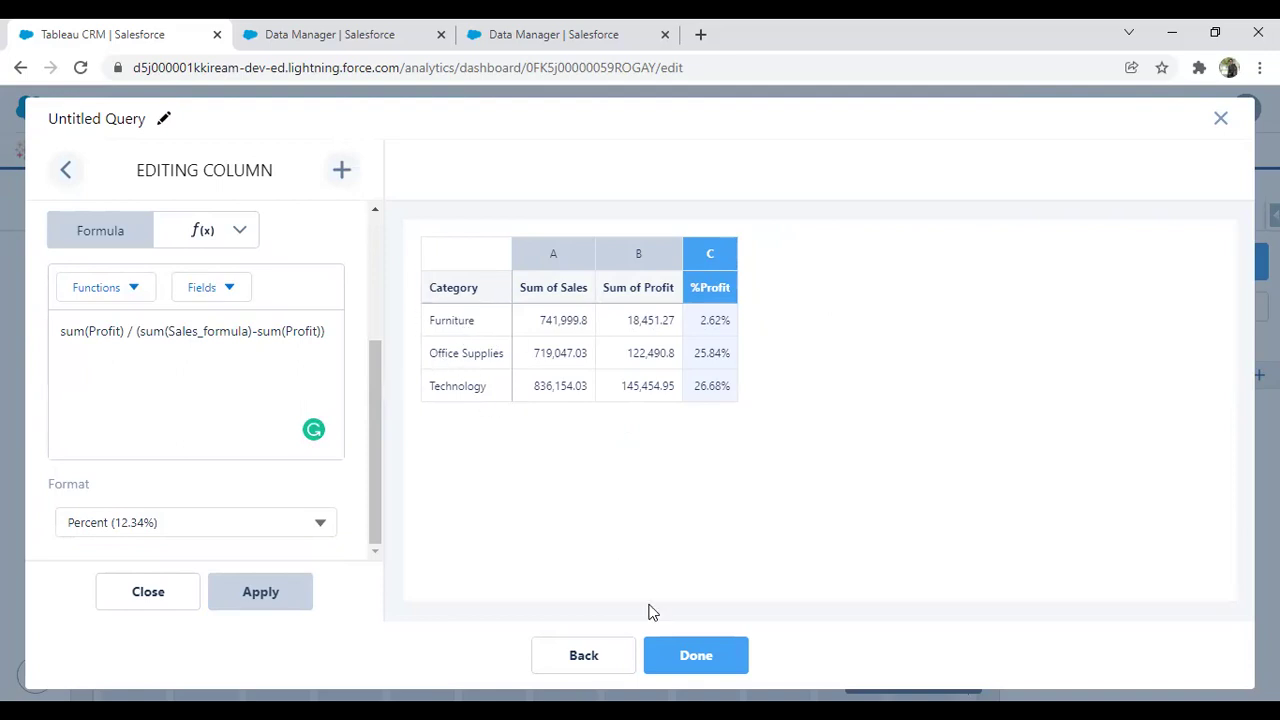
Finish the category table query and widen its dashboard widget to six grid columns
click(697, 658)
drag(817, 462, 920, 471)
click(674, 366)
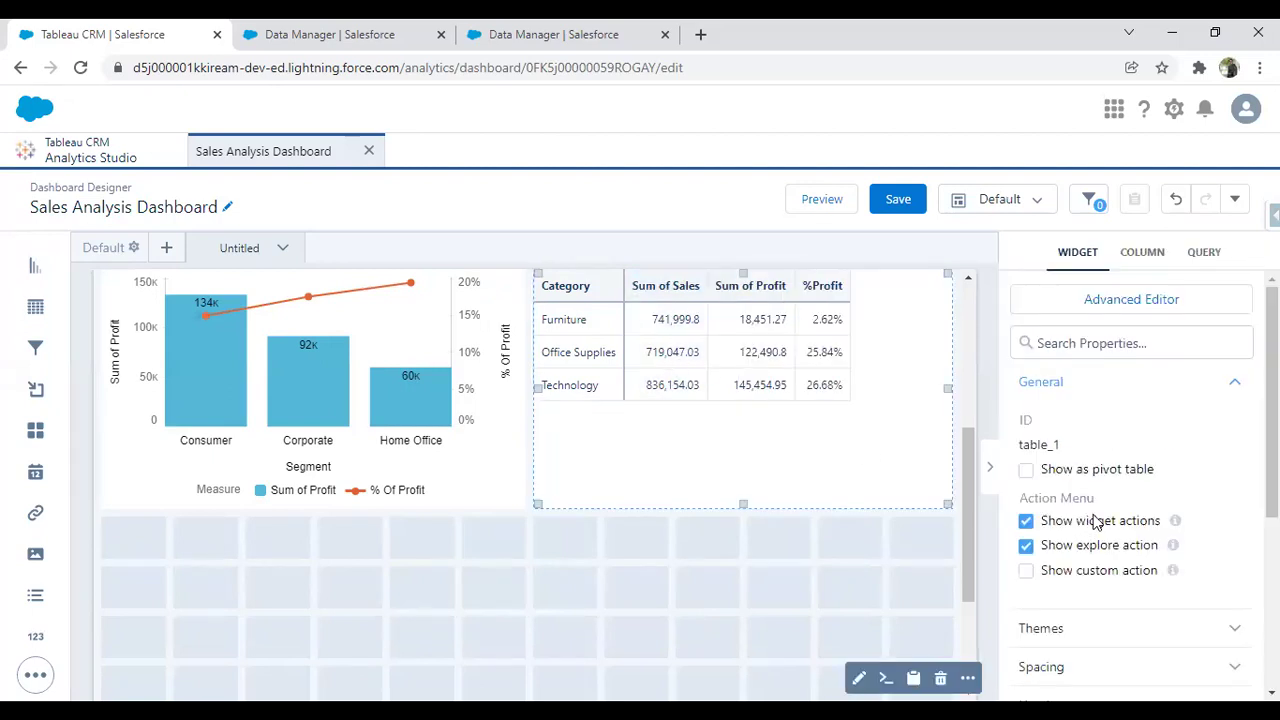
Apply the dark blue theme with black header to the category table
scroll(1094, 517, down, 2)
click(1051, 454)
click(1038, 603)
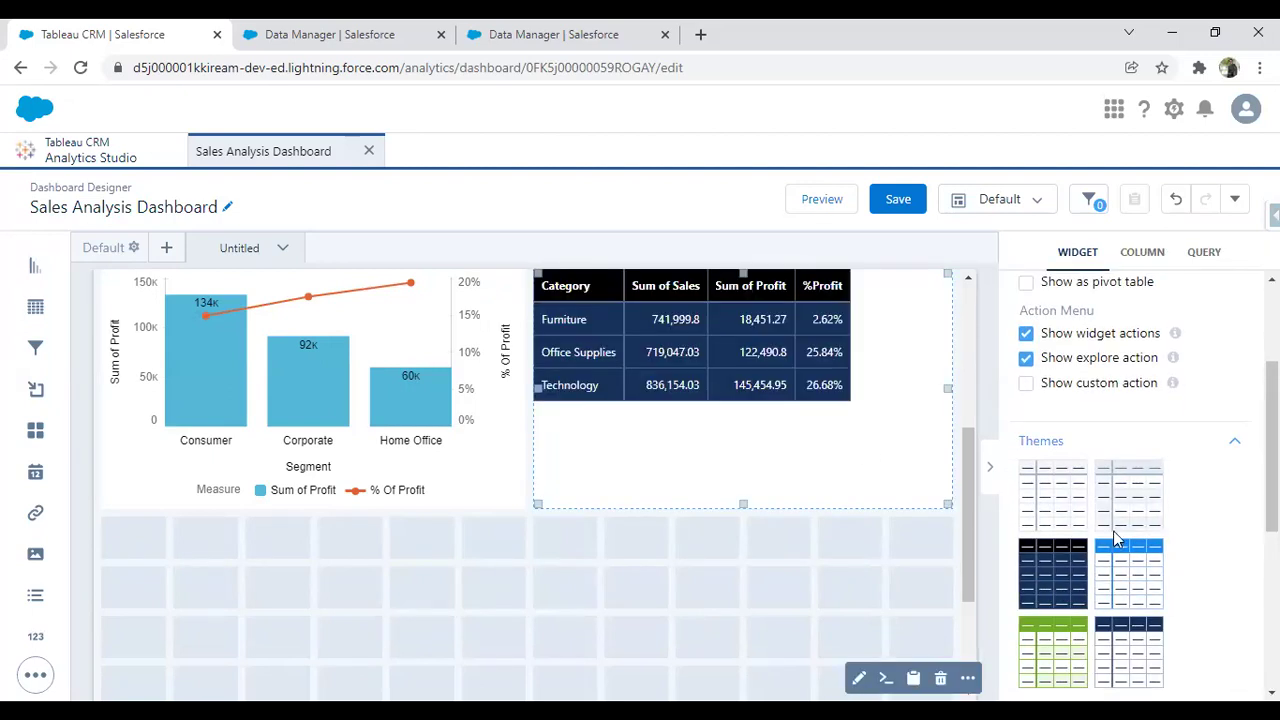
Try Fixed Width for the category table's columns and settle on Fit to Widget
scroll(1113, 531, down, 5)
click(1045, 458)
scroll(1090, 556, down, 5)
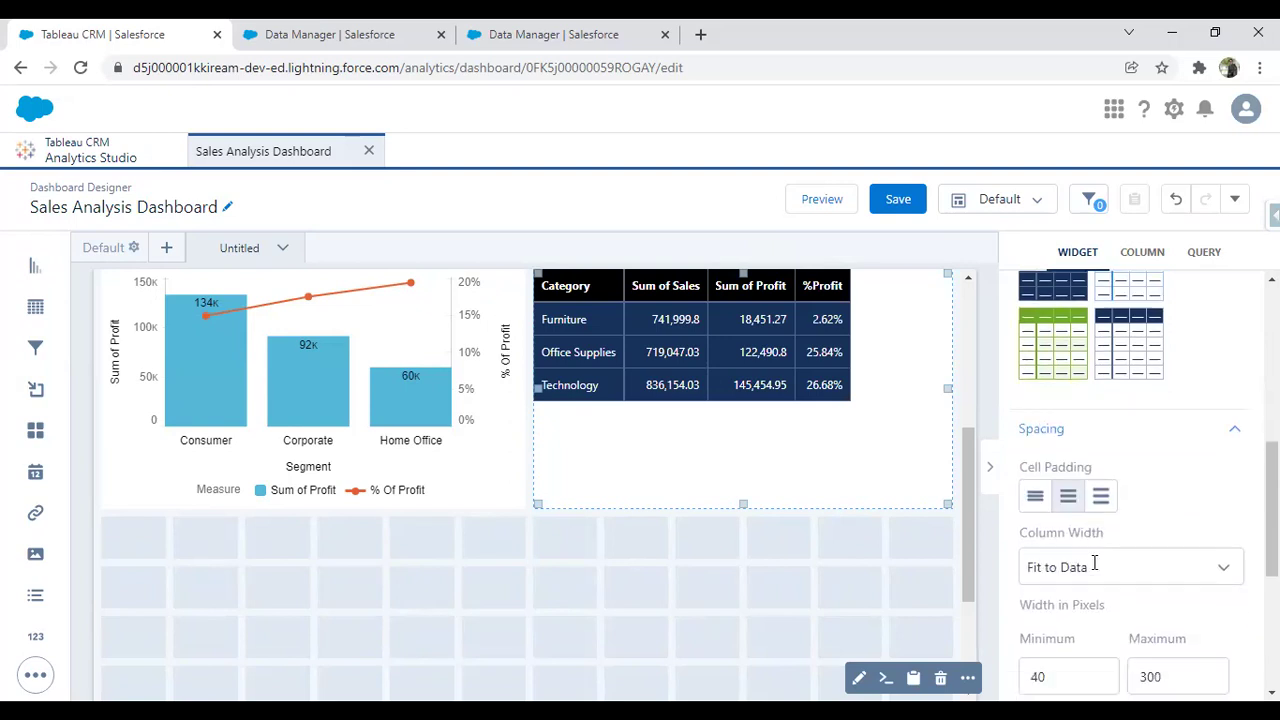
click(1085, 316)
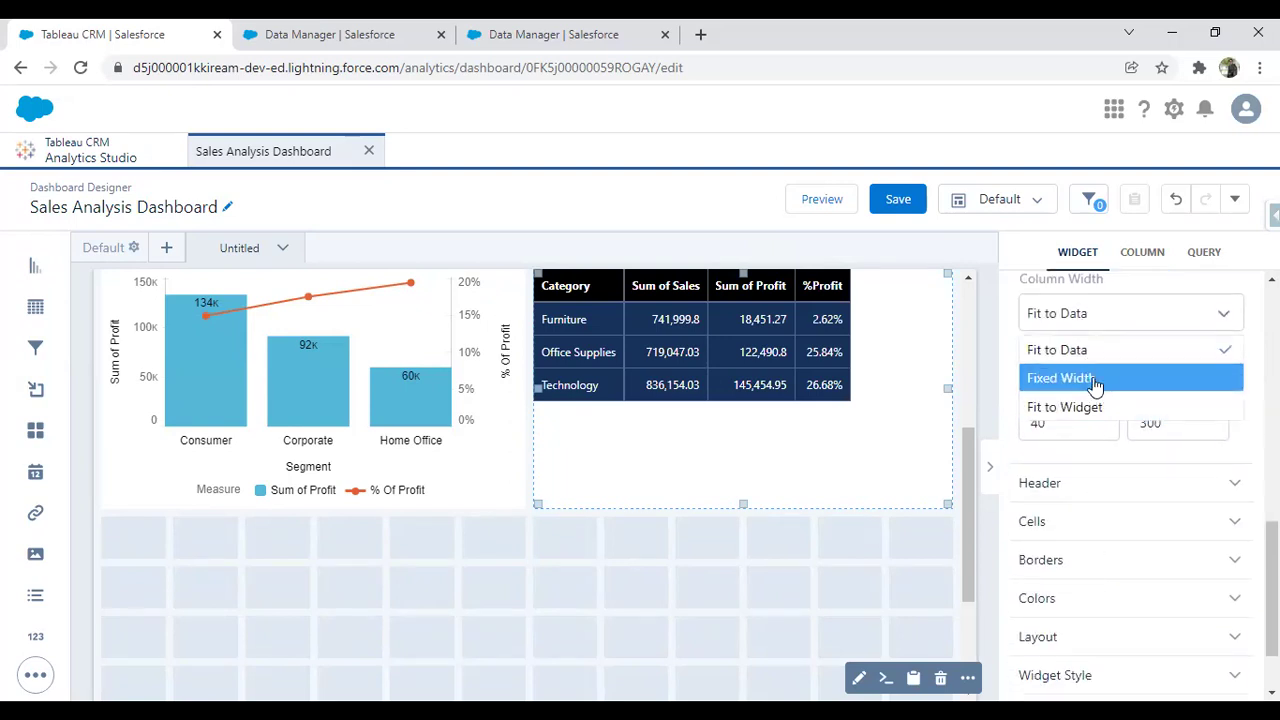
click(1095, 380)
click(1080, 314)
click(1084, 410)
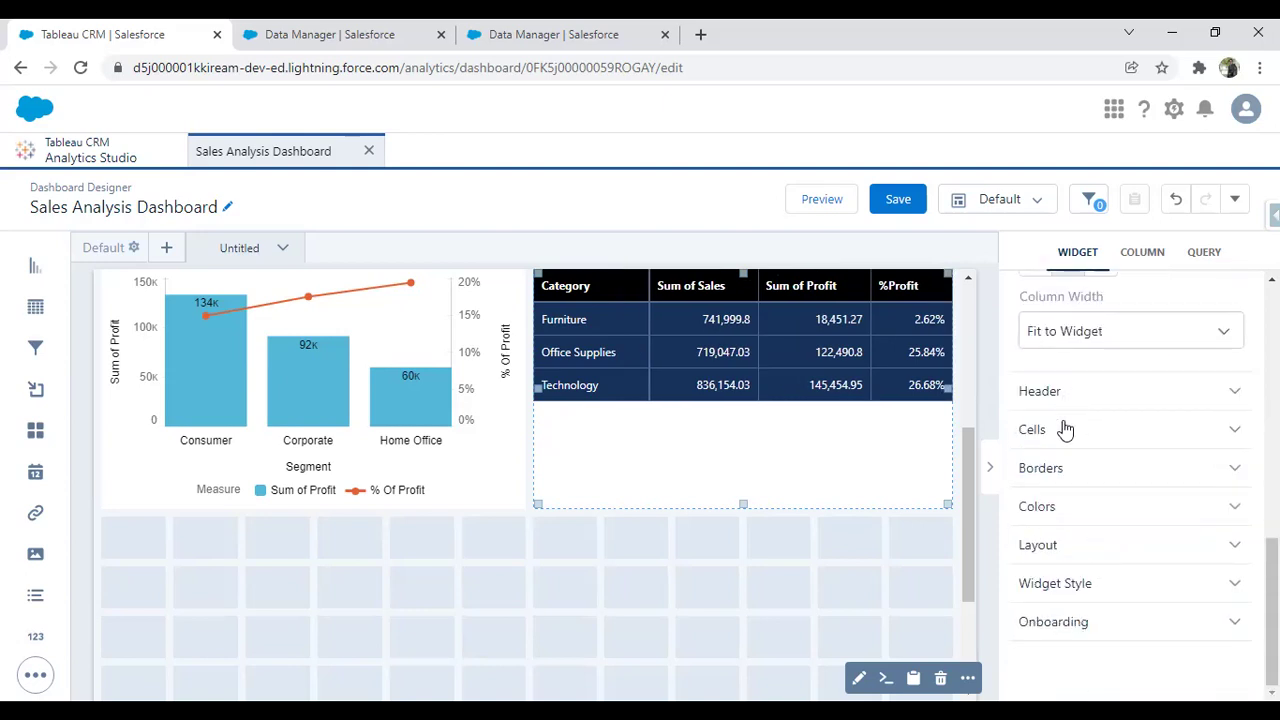
Shorten the category table widget so its lower edge sits just below the Technology row
drag(743, 504, 738, 401)
scroll(736, 546, up, 3)
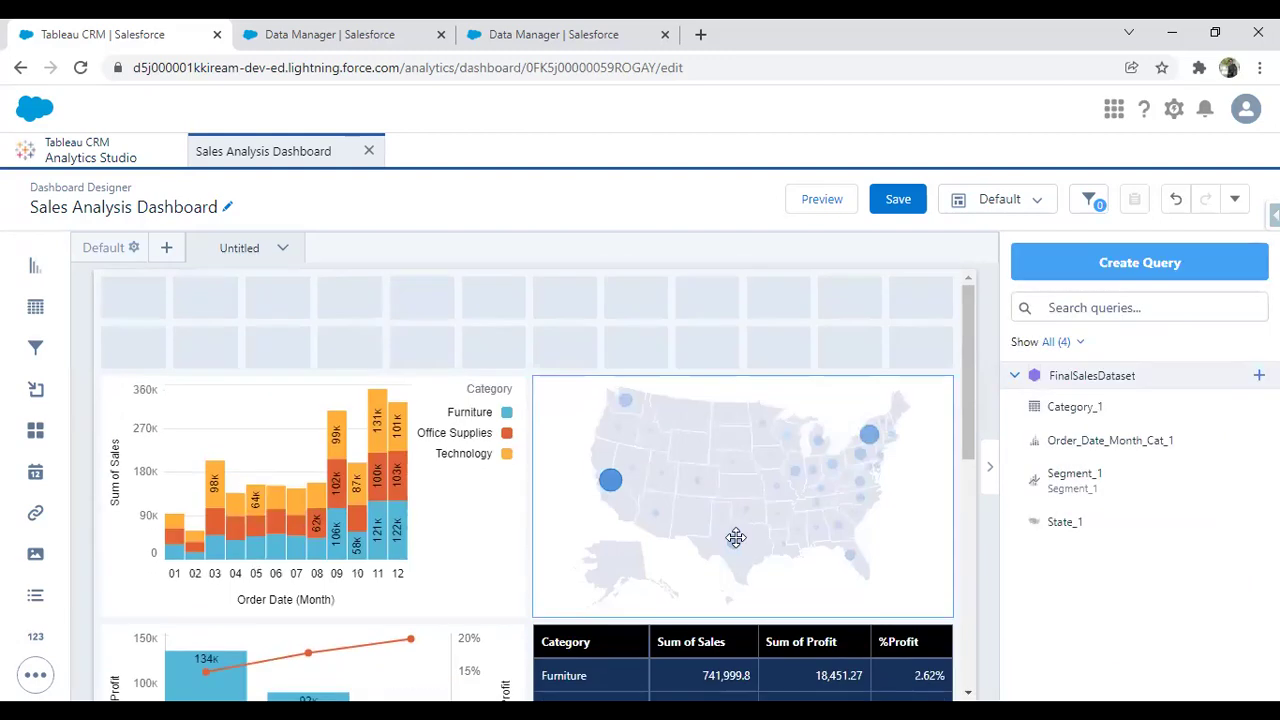
scroll(734, 540, down, 3)
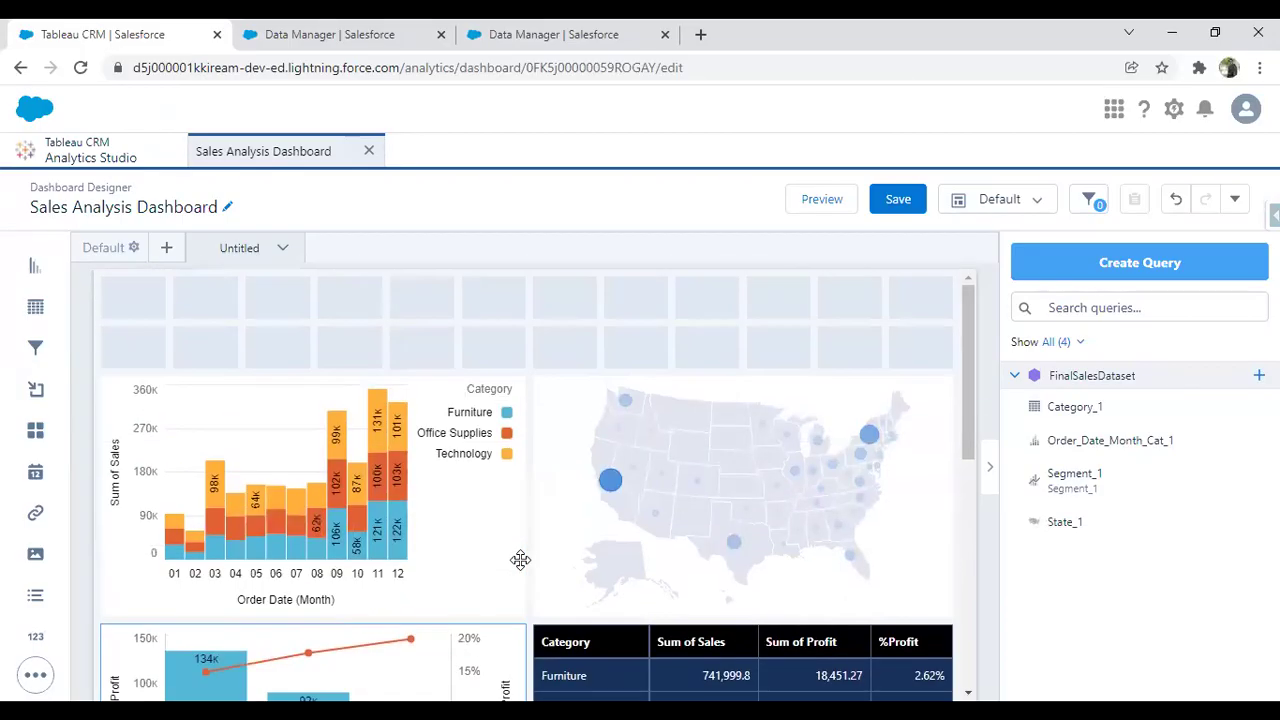
Move the segment chart, category table, monthly chart and US map two grid rows down on the dashboard
scroll(520, 540, down, 4)
click(276, 478)
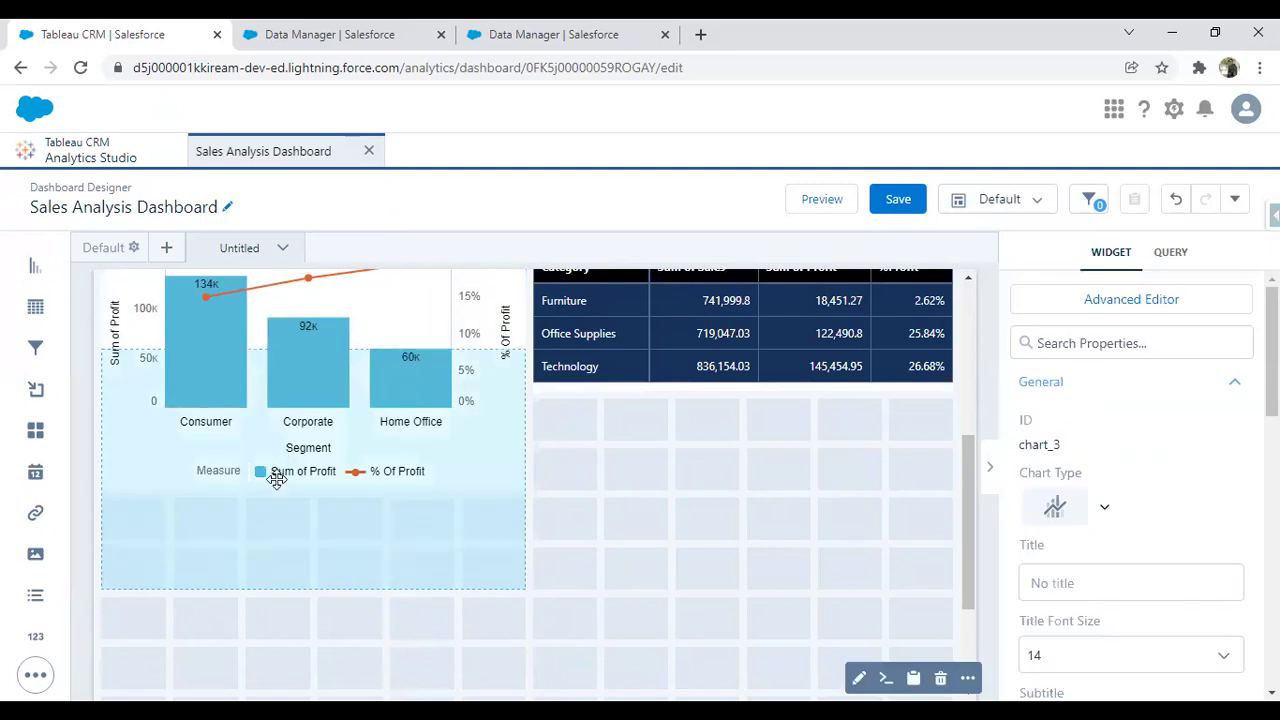
drag(276, 478, 278, 480)
click(675, 447)
drag(676, 476, 676, 480)
scroll(668, 530, up, 3)
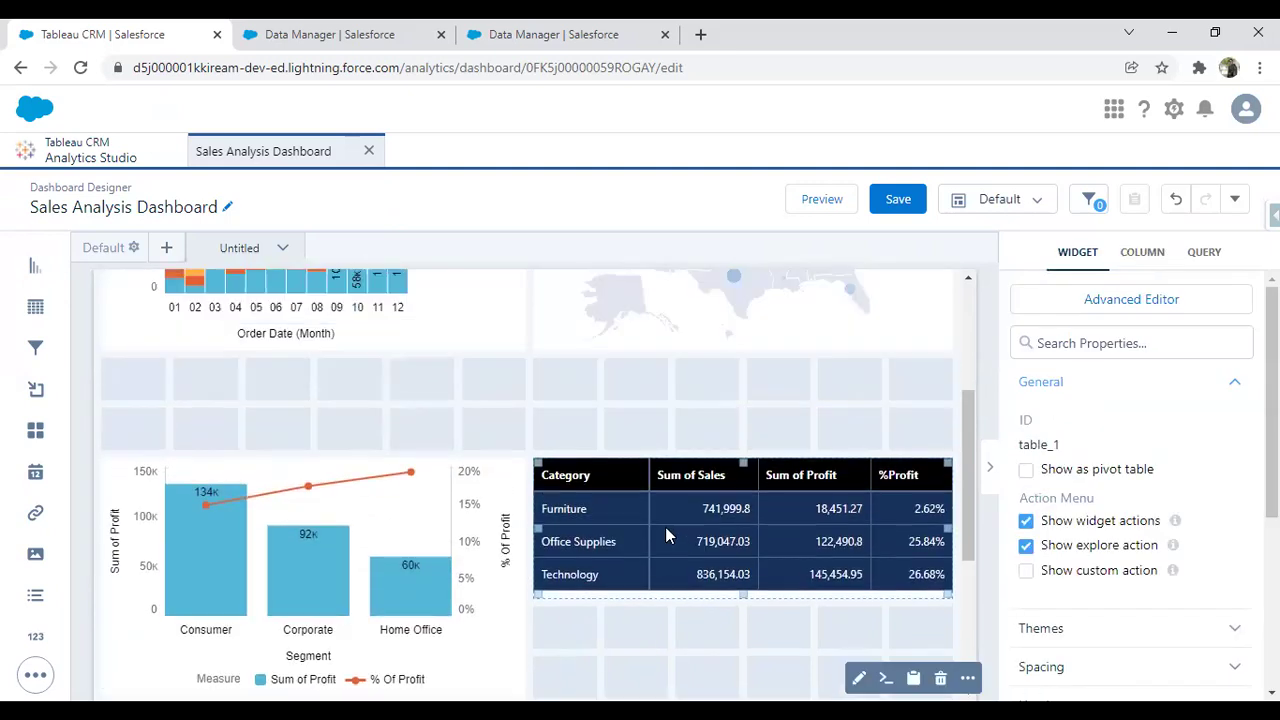
drag(273, 513, 280, 550)
drag(653, 462, 651, 560)
scroll(502, 436, down, 3)
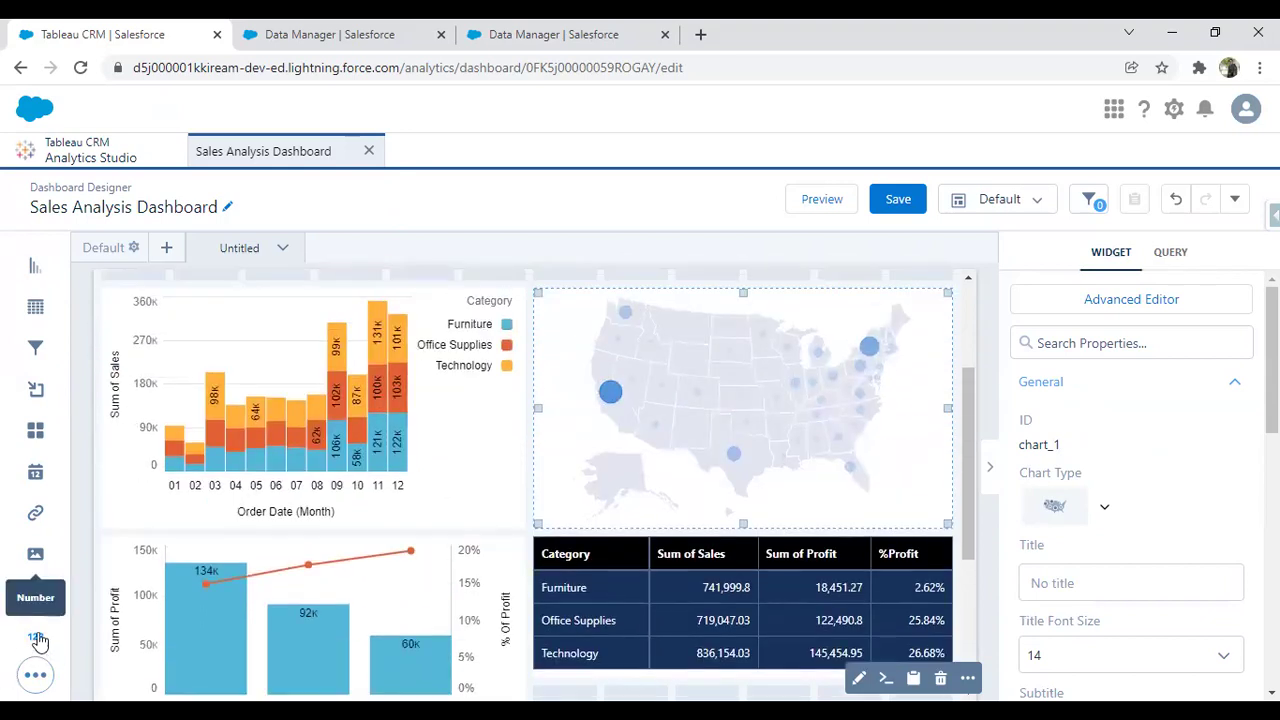
Add Count of Rows and Sum of Sales number widgets above the monthly chart, using FinalSalesDataset
drag(57, 612, 162, 406)
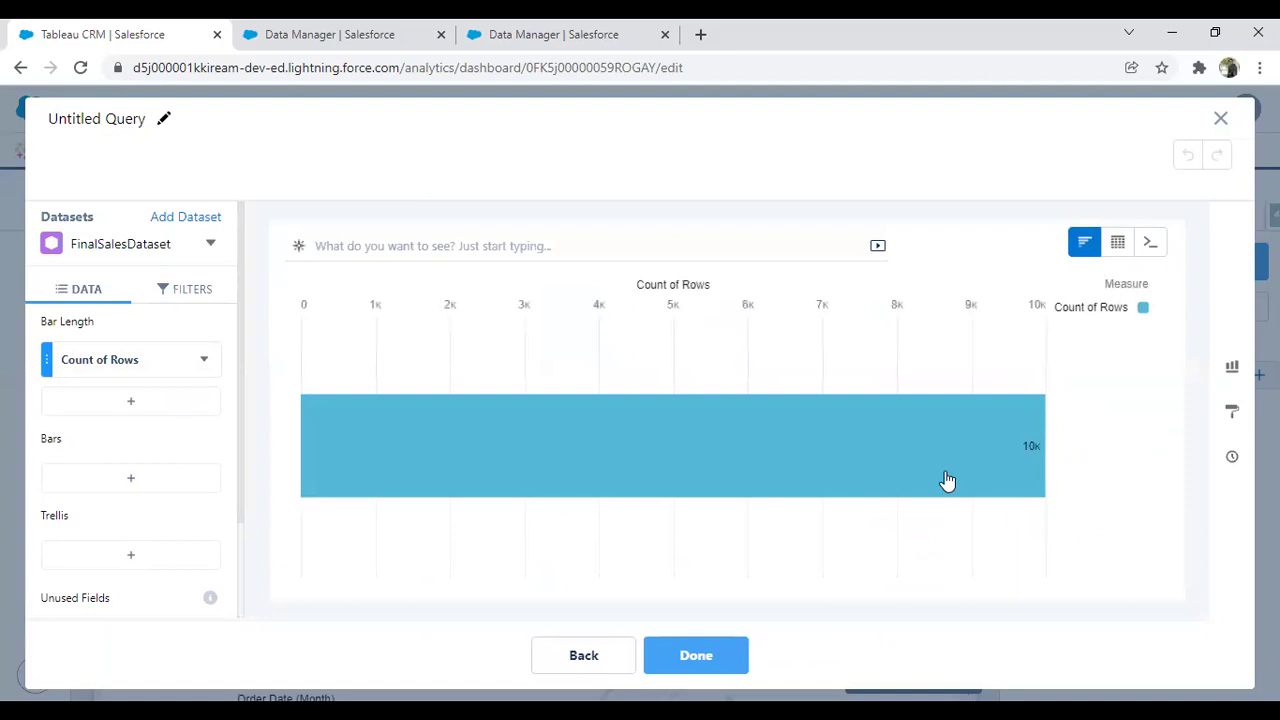
click(690, 657)
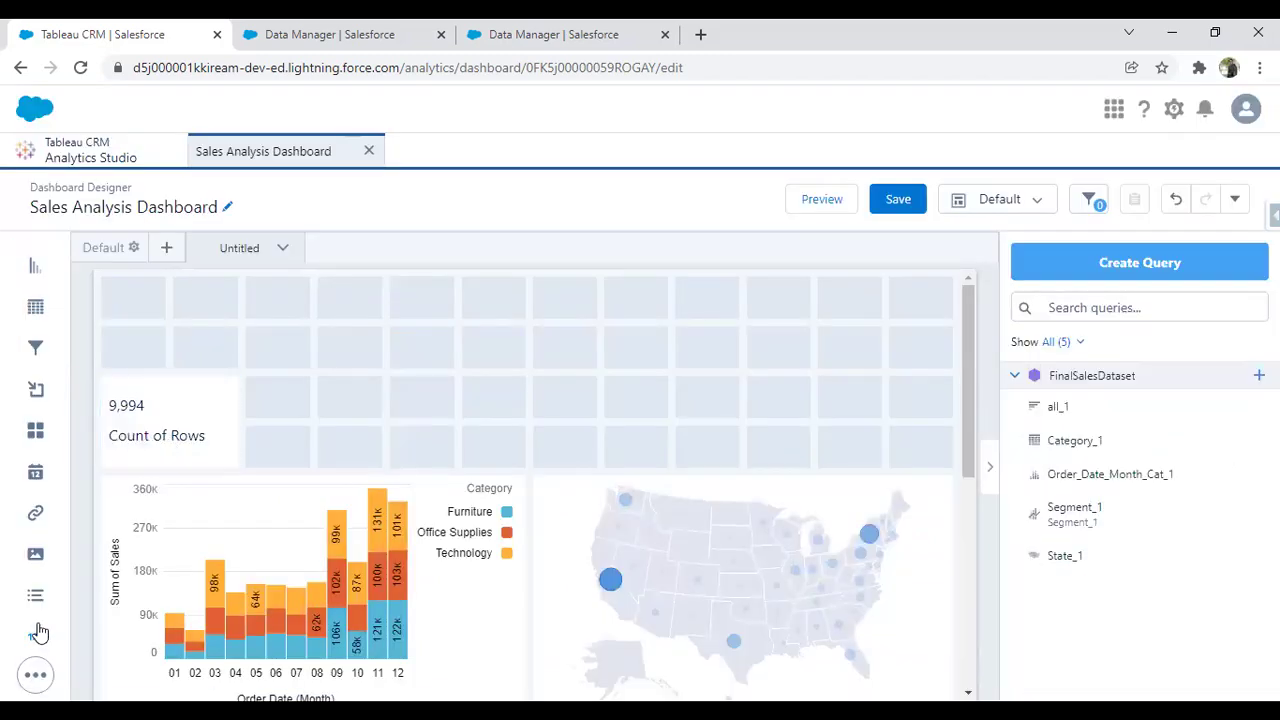
drag(313, 408, 389, 440)
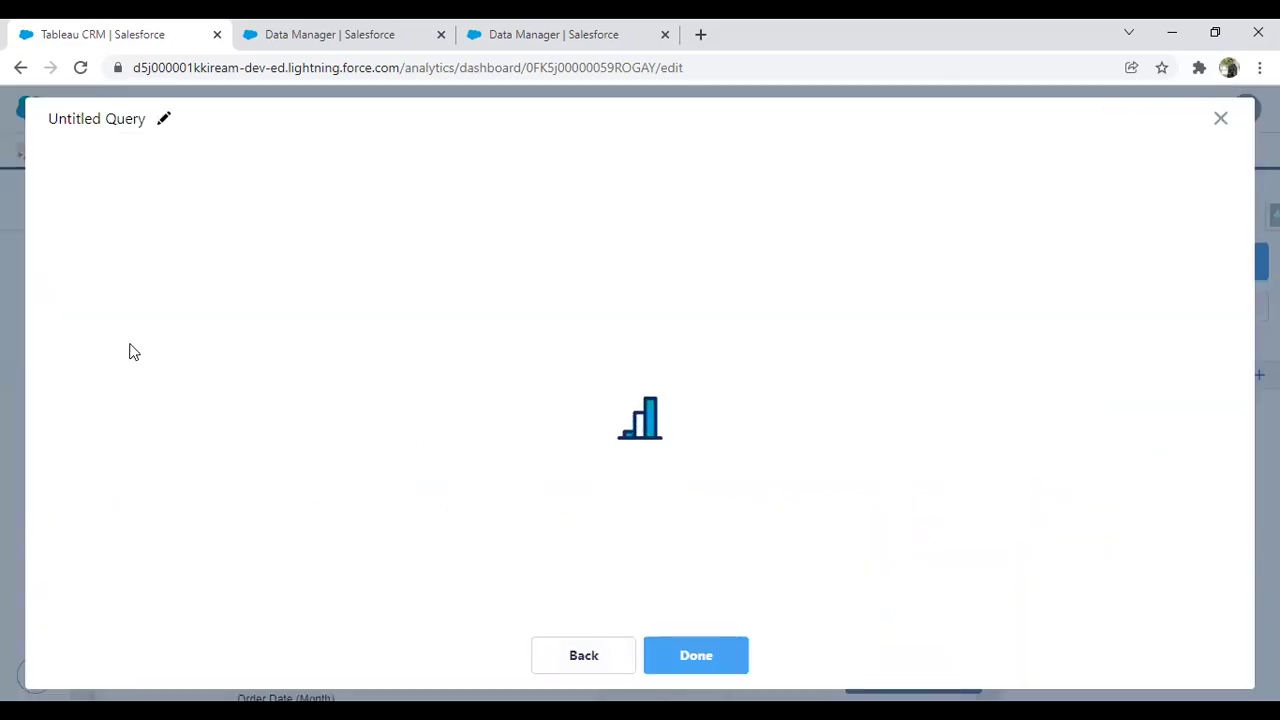
click(120, 360)
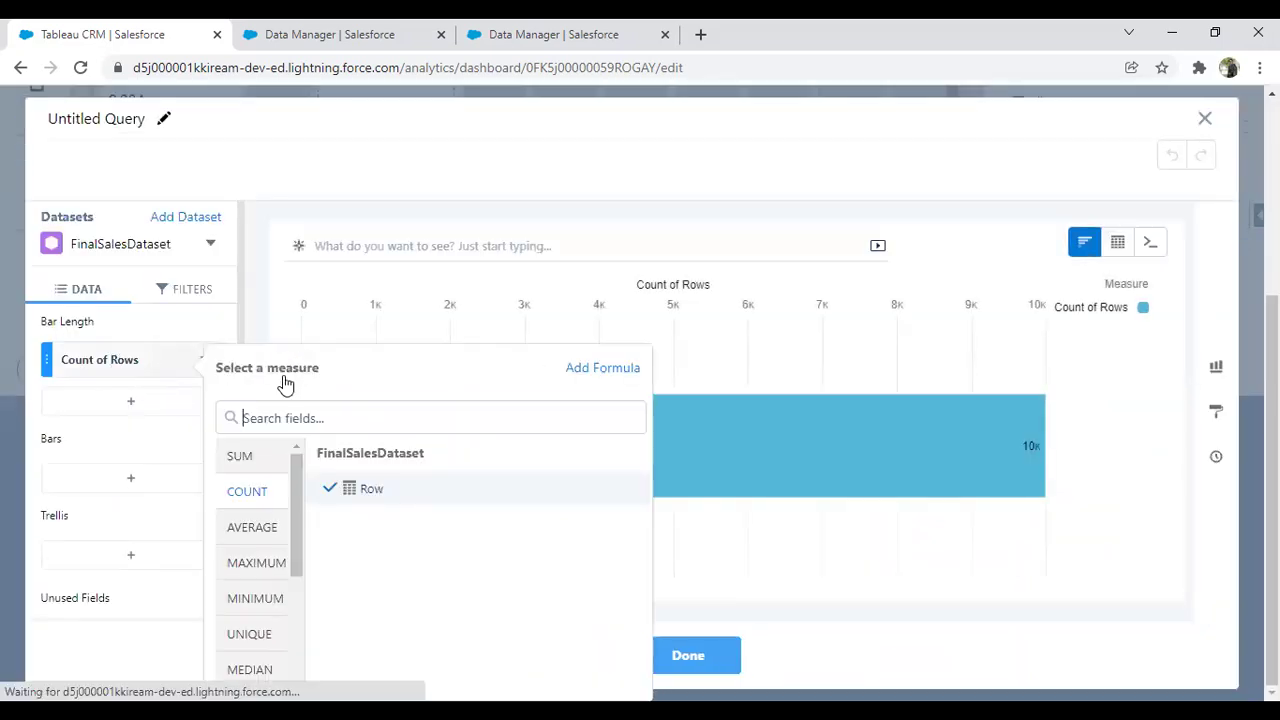
click(364, 613)
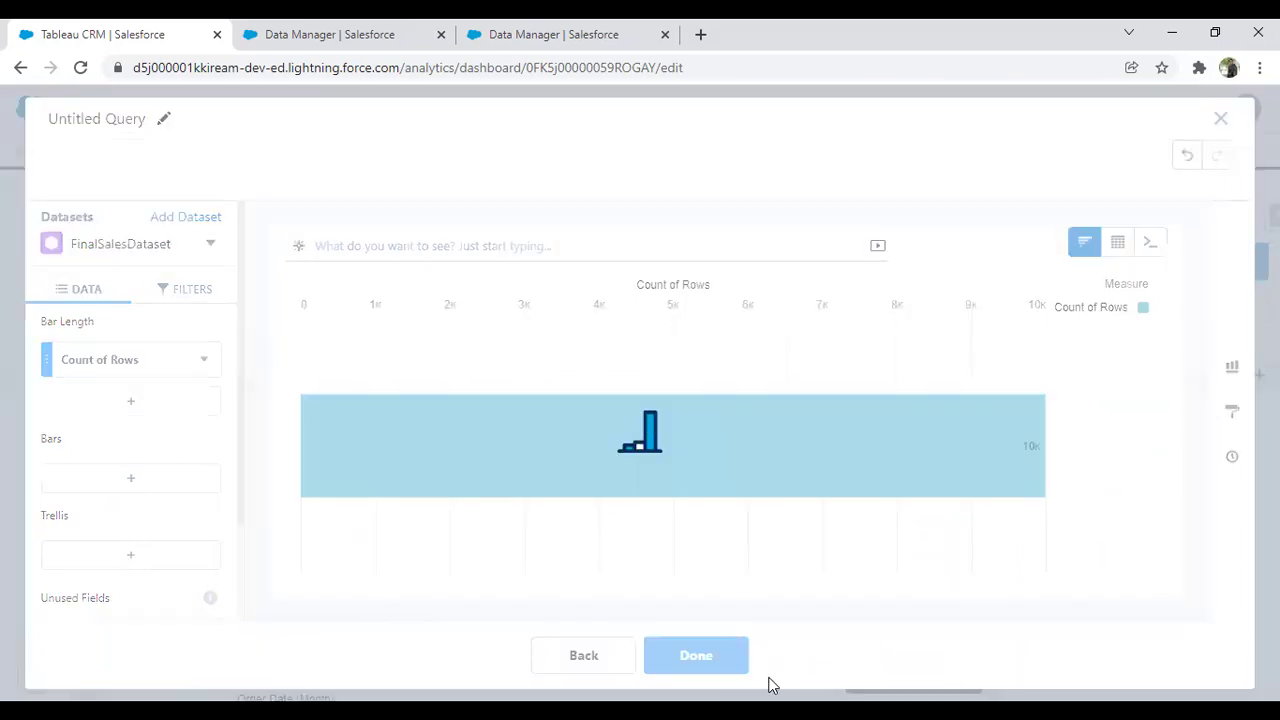
click(706, 657)
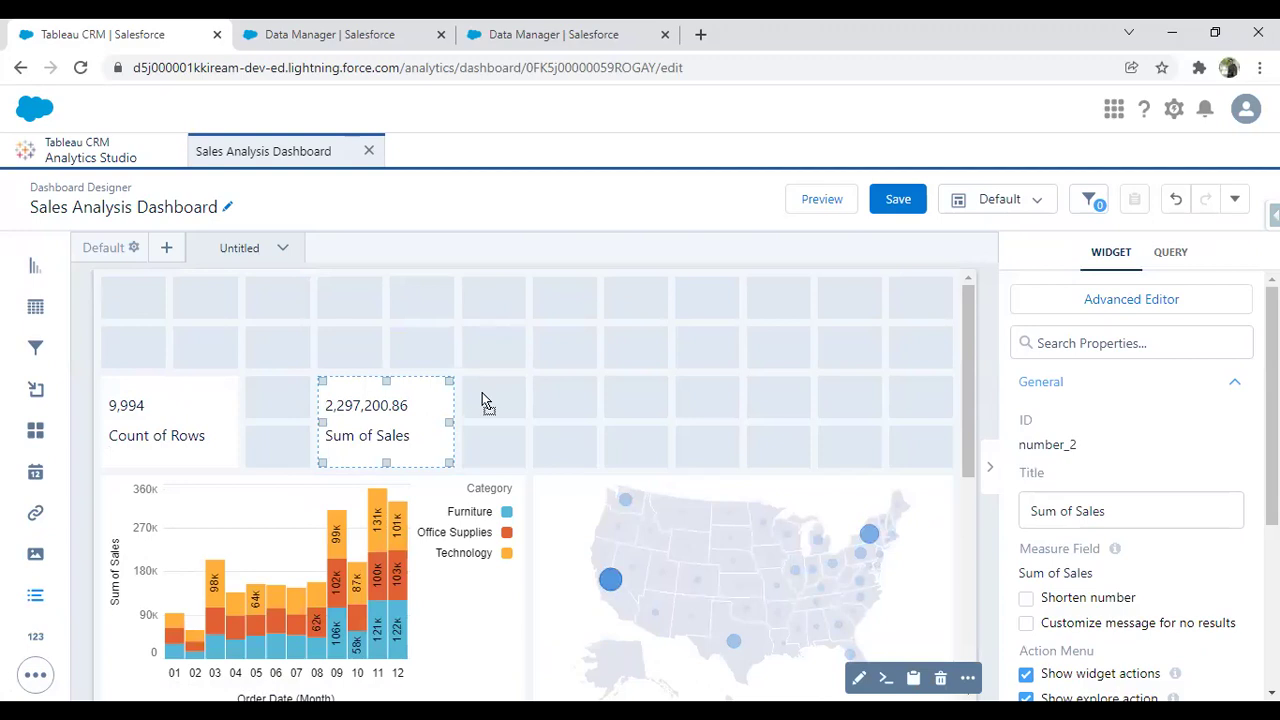
Add a Sum of Profit number widget above the map and make it two grid rows tall
drag(594, 424, 606, 440)
click(604, 440)
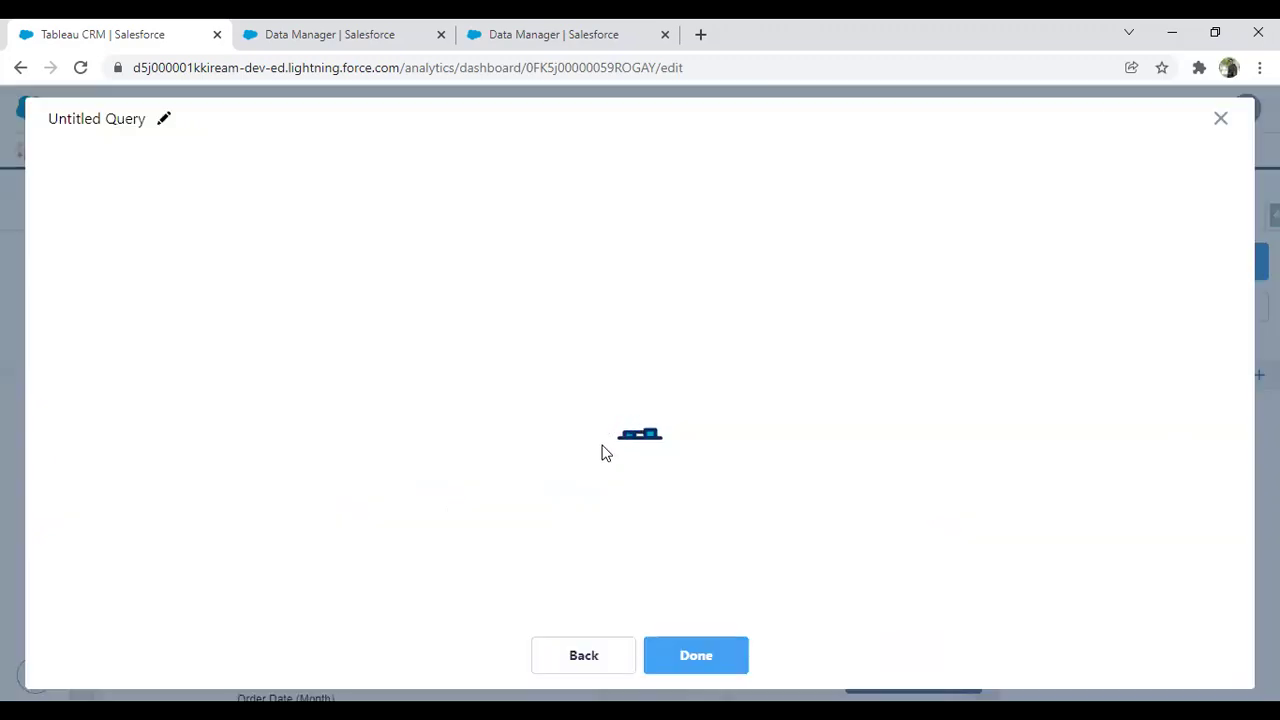
click(110, 360)
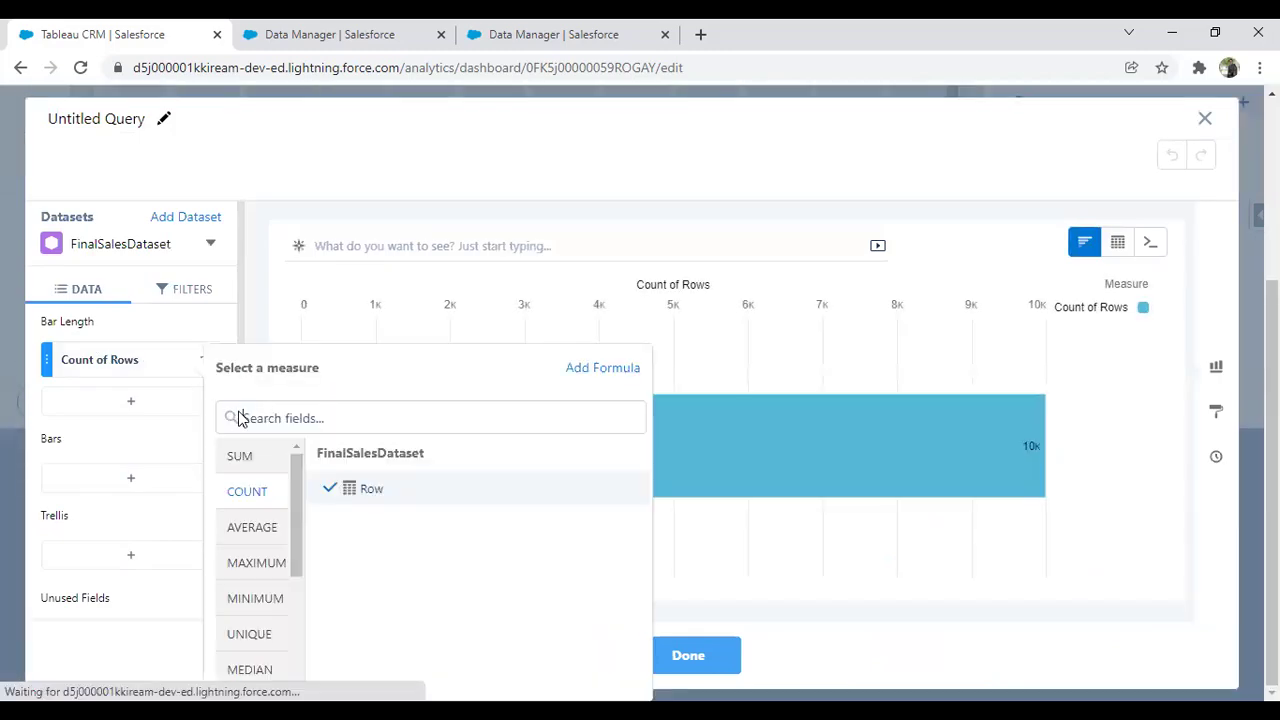
click(252, 459)
click(362, 548)
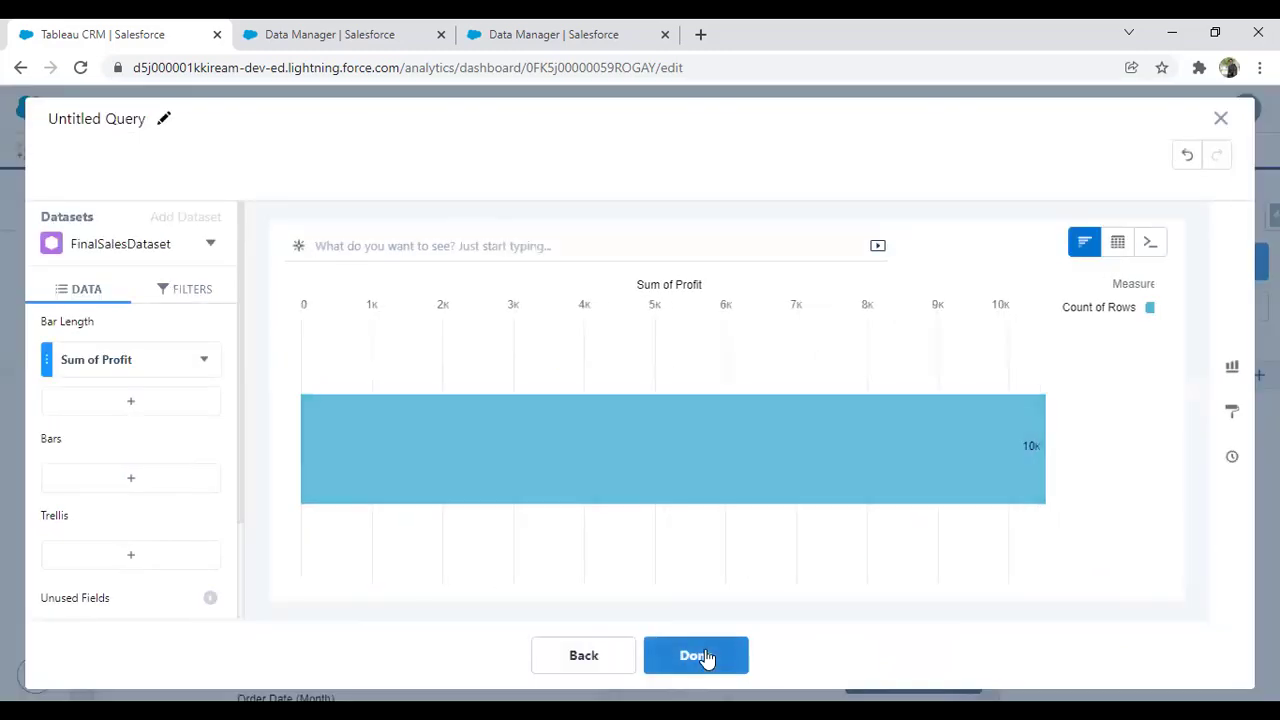
click(696, 655)
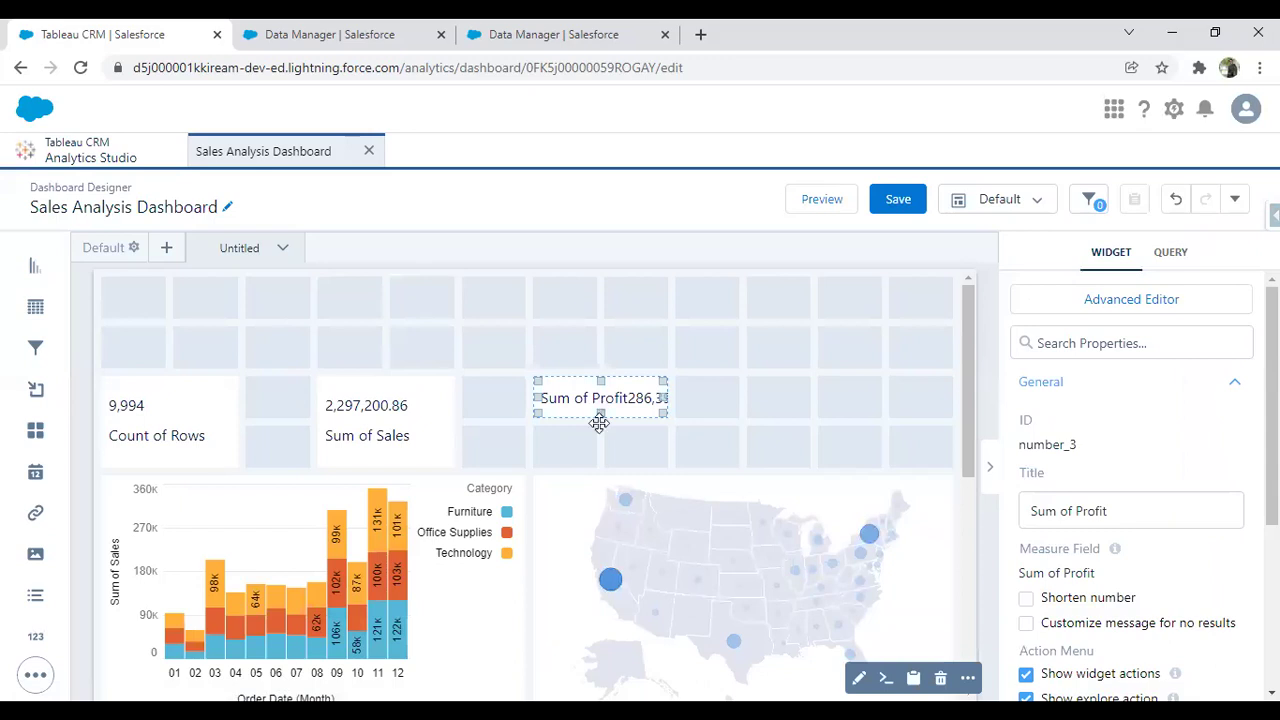
drag(599, 423, 599, 461)
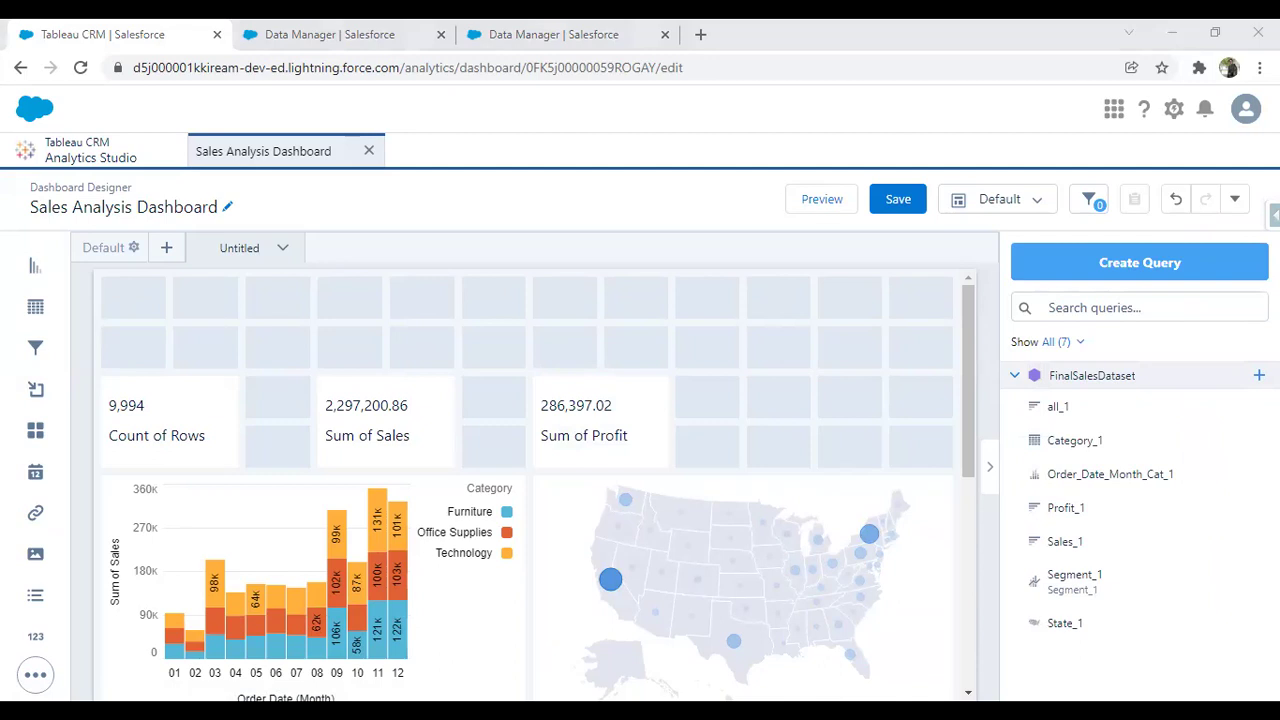
Add a Sum of Discount number widget beside the Sum of Profit widget, two grid rows tall
drag(27, 566, 63, 618)
drag(802, 386, 774, 394)
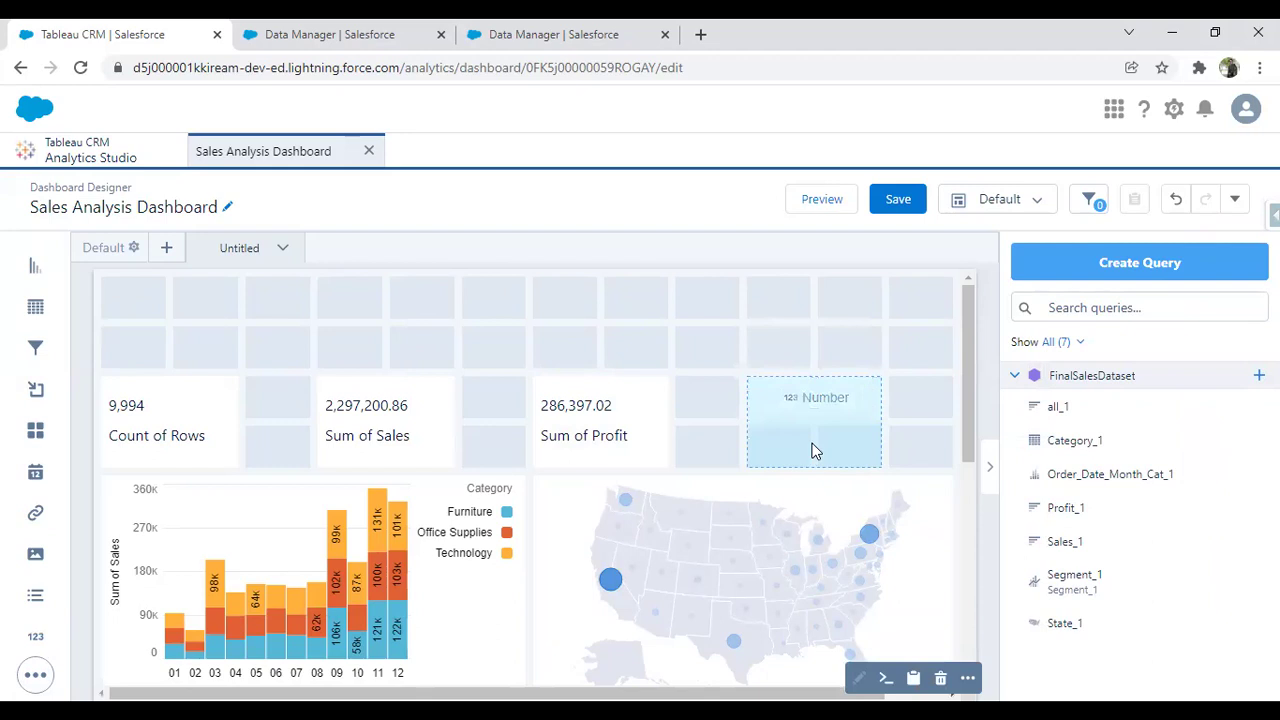
click(814, 449)
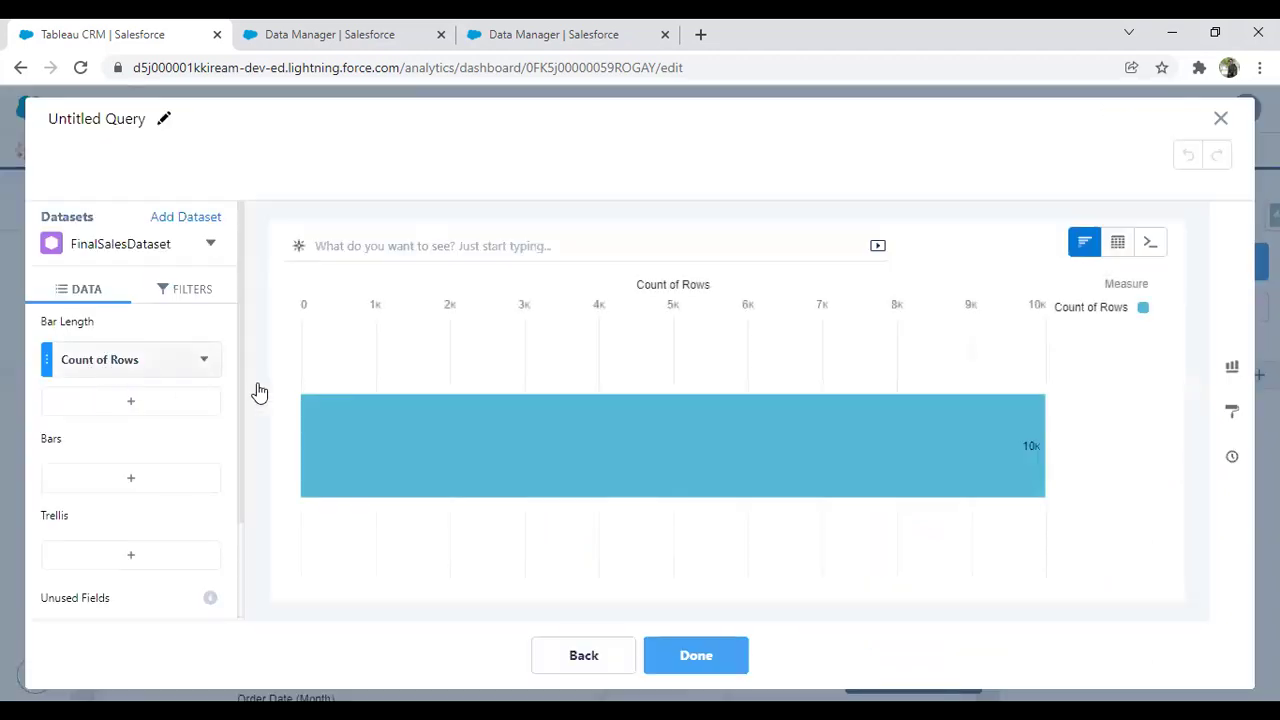
click(163, 402)
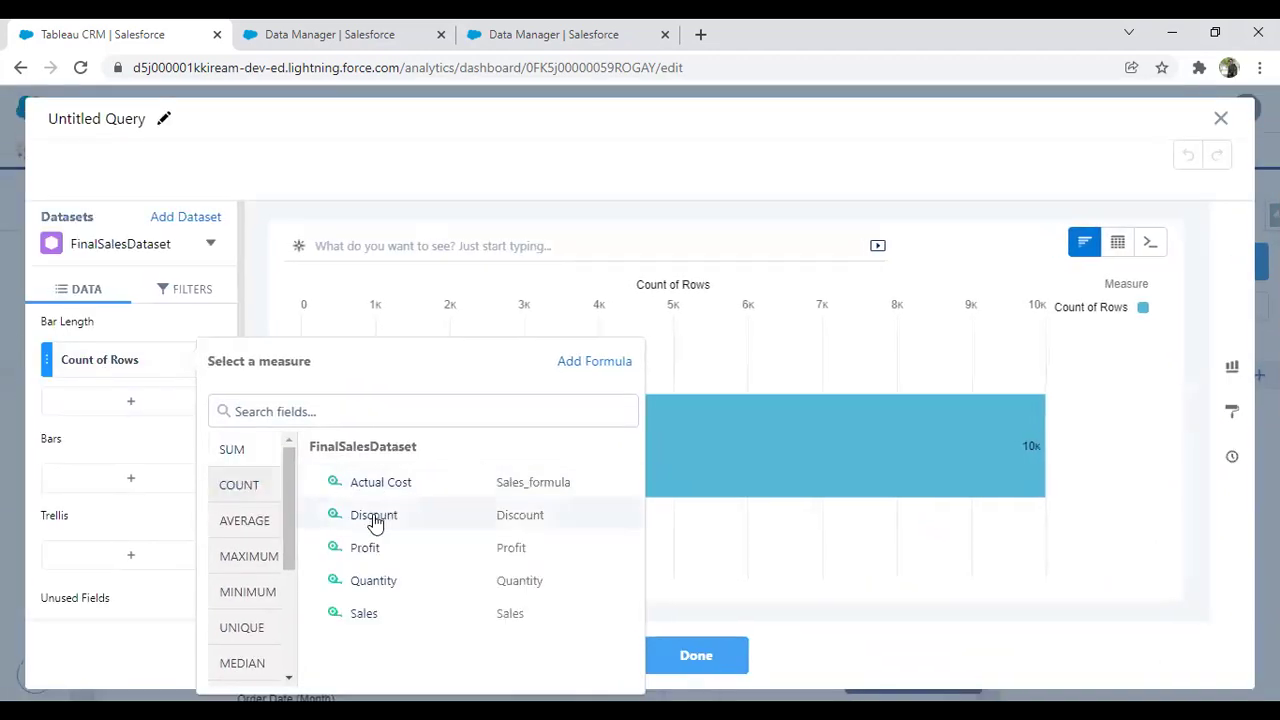
click(373, 518)
click(718, 665)
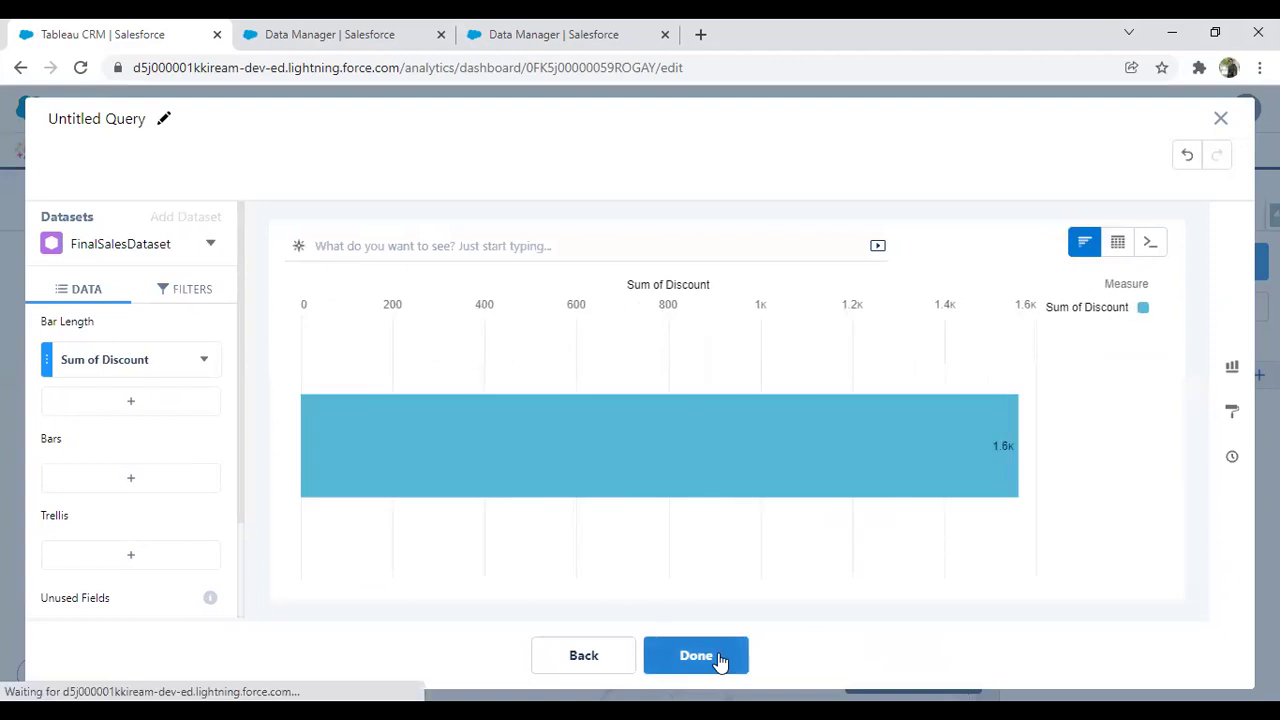
Enable number shortening for the Count of Rows widget
click(158, 405)
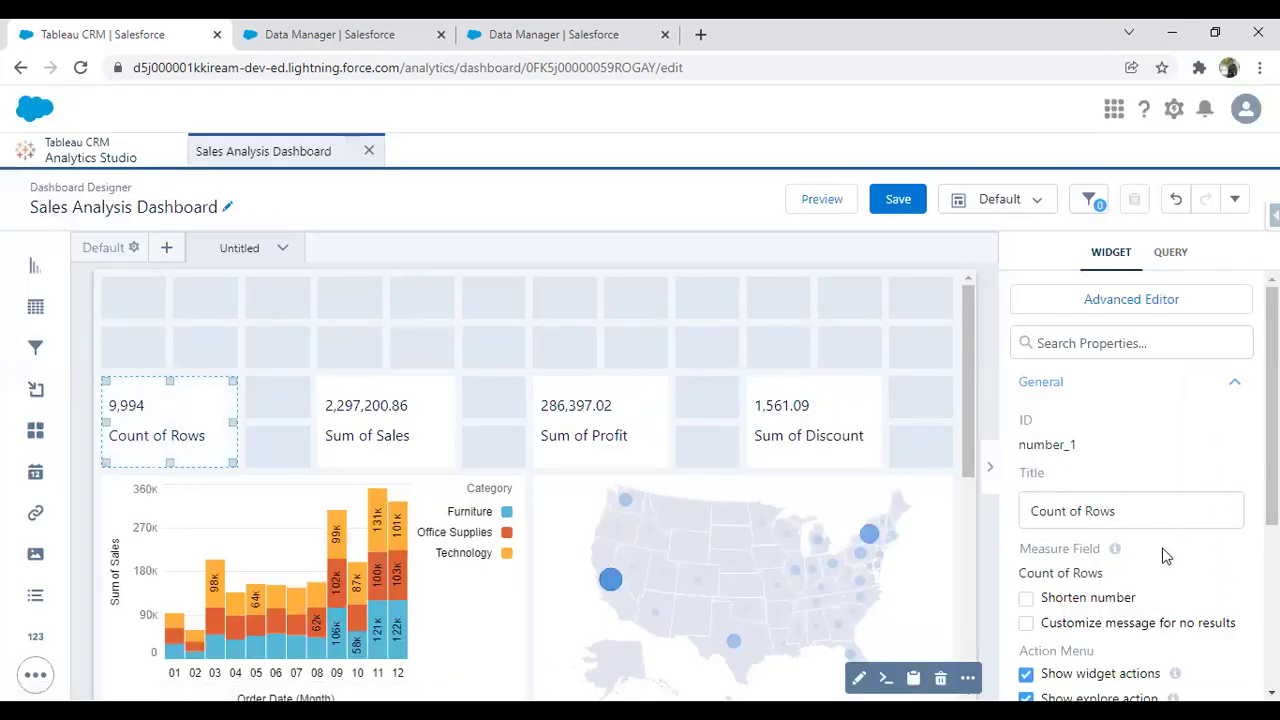
scroll(1163, 555, down, 2)
click(1026, 411)
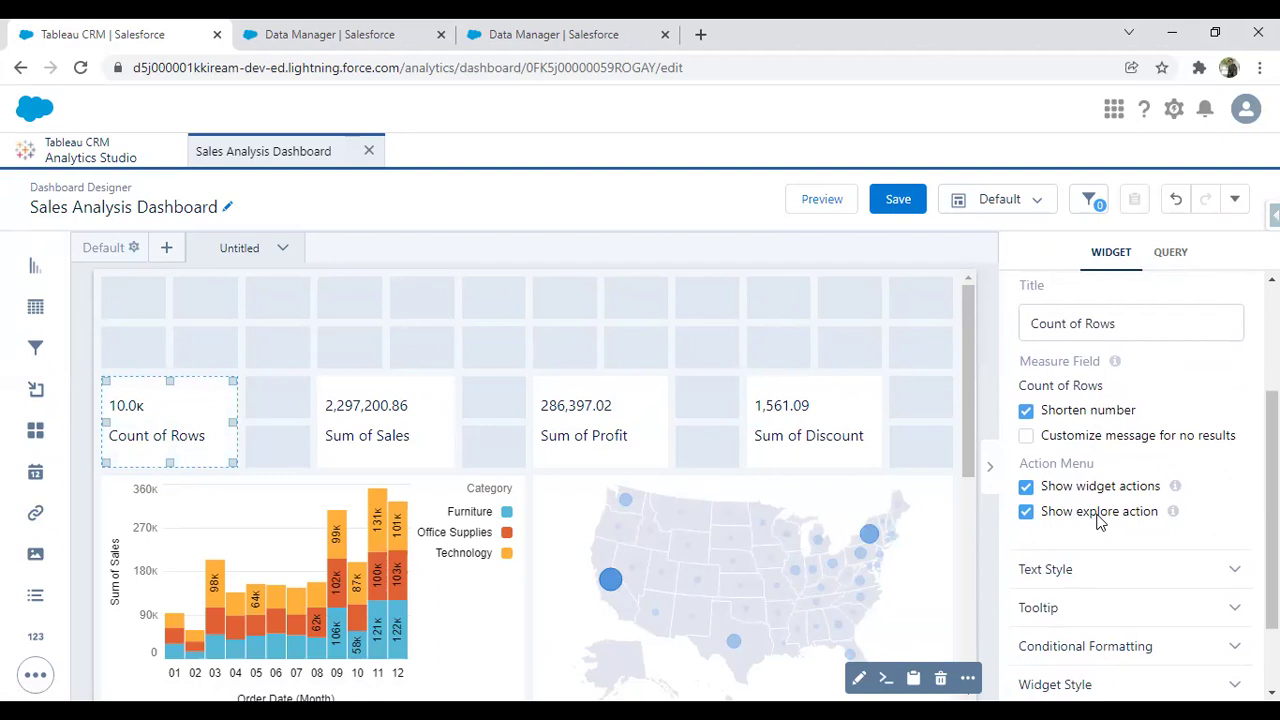
Set the Count of Rows widget's number color to white and its title color to light yellow
scroll(1100, 520, down, 1)
click(1064, 470)
click(1045, 535)
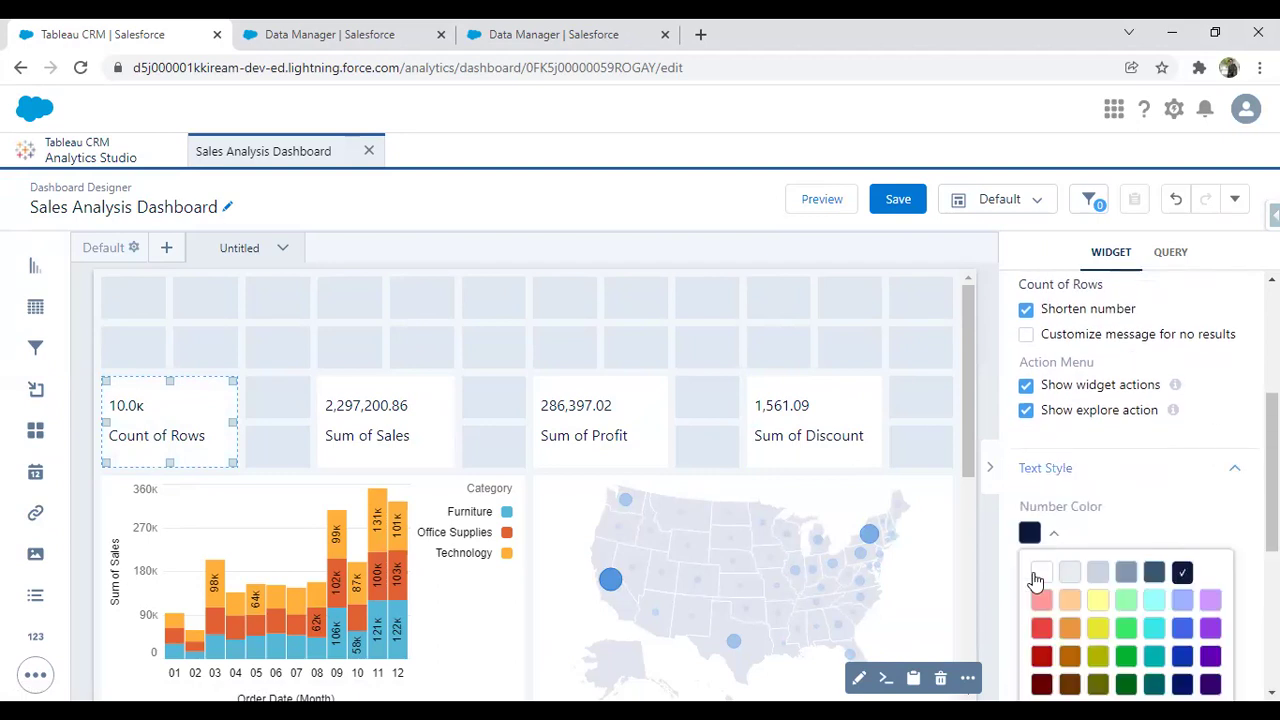
click(1040, 573)
scroll(1120, 470, down, 3)
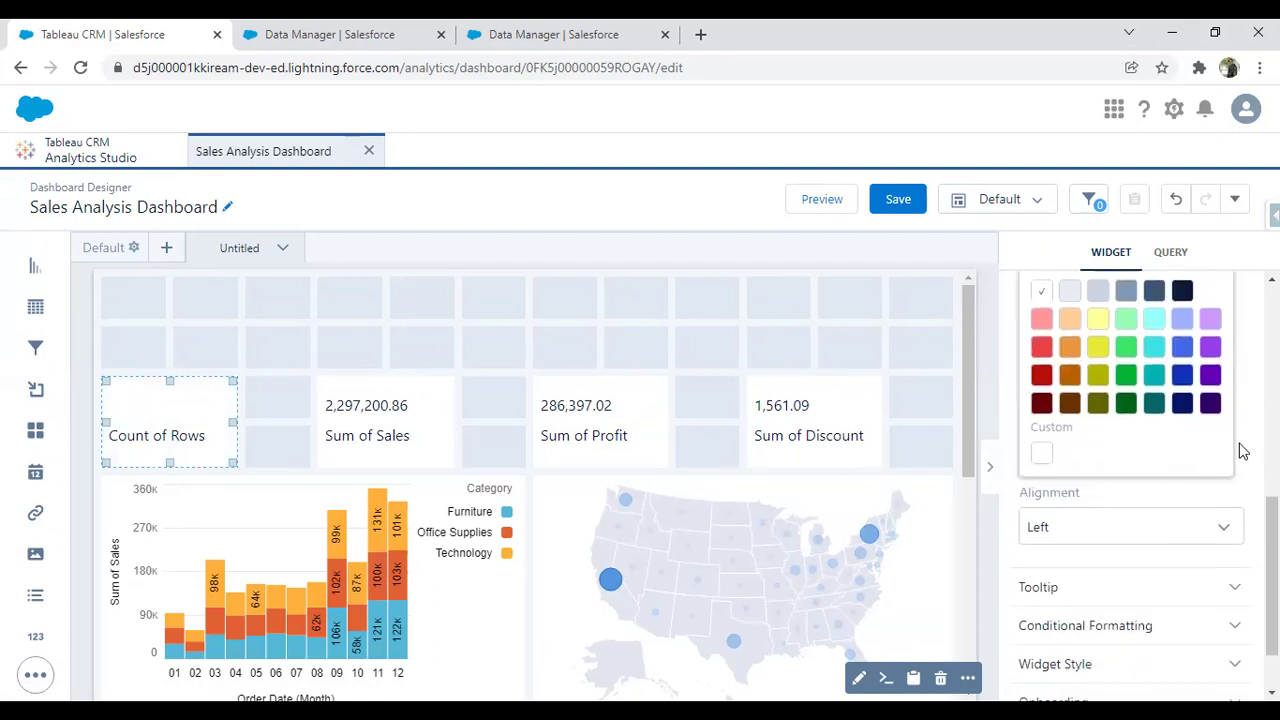
click(1240, 452)
click(1053, 315)
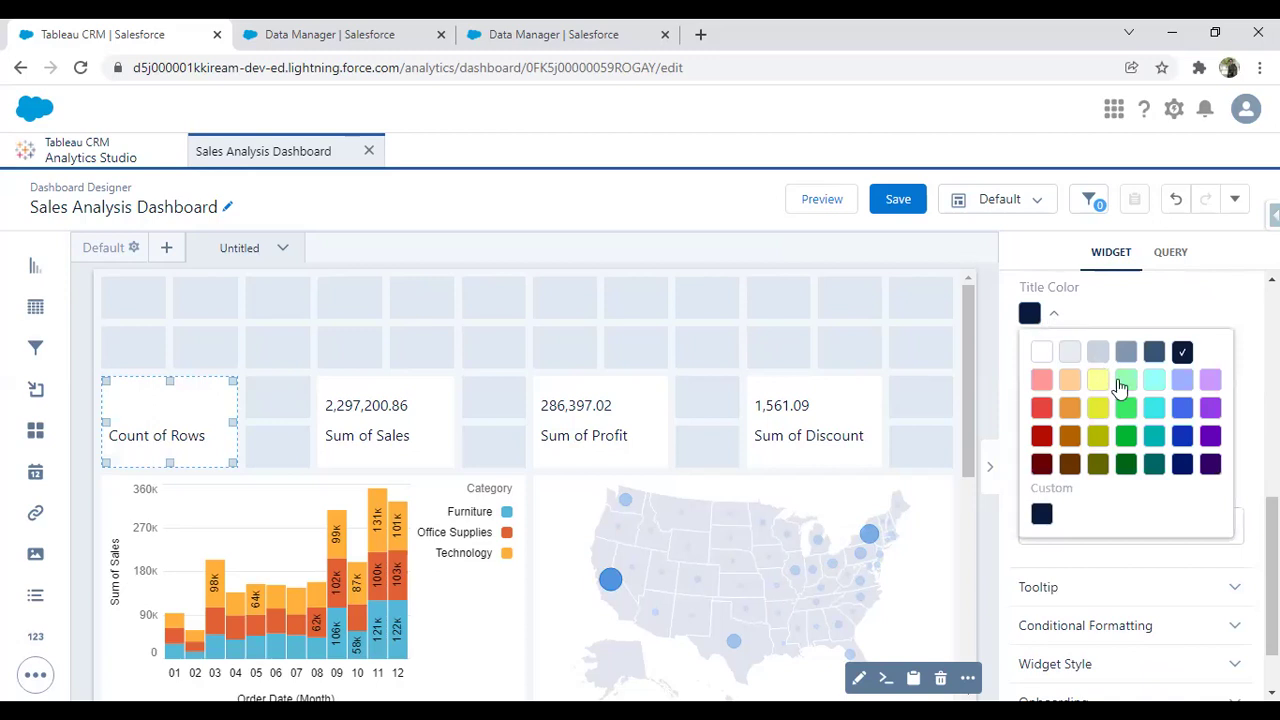
click(1098, 379)
click(1214, 314)
Set the Count of Rows widget's number size to 32, title size to 24 and alignment to Center
click(1057, 377)
scroll(1111, 486, down, 1)
scroll(1104, 403, down, 3)
click(1051, 451)
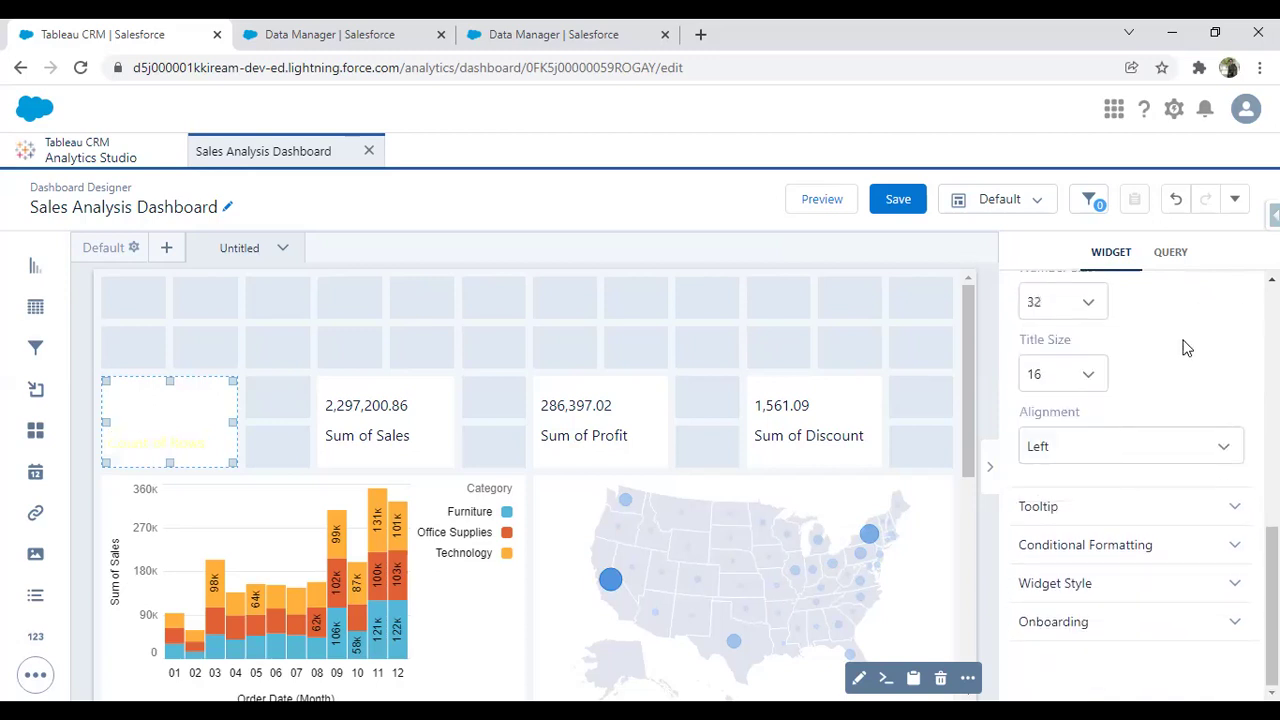
click(1076, 377)
scroll(1063, 503, down, 1)
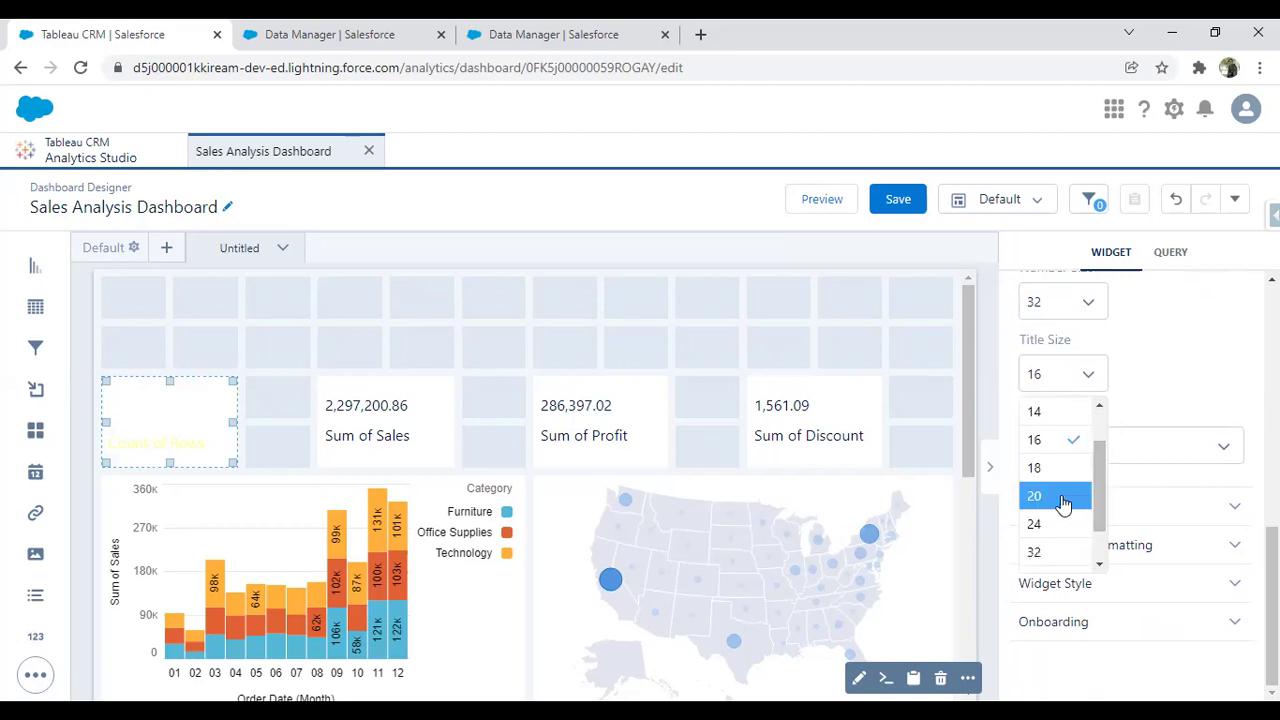
click(1060, 523)
click(1090, 452)
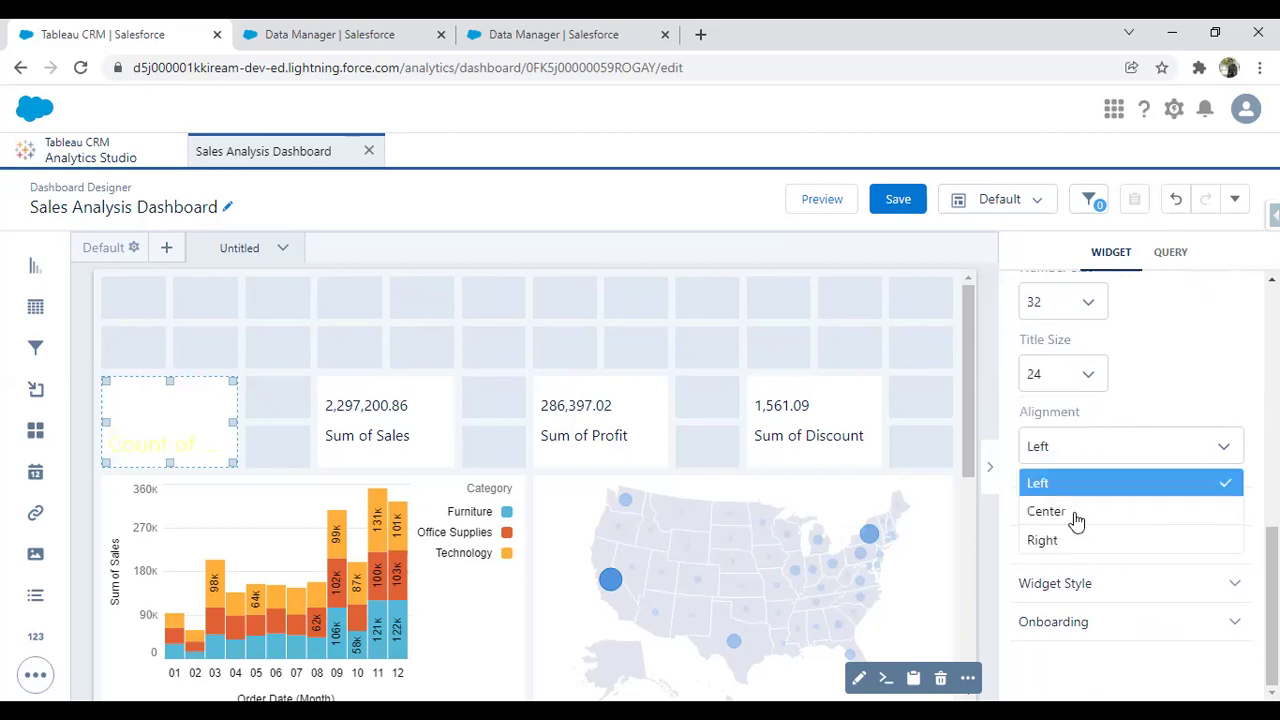
click(1118, 508)
Override the Count of Rows widget's default style with a bottom border and a dark slate blue background
click(1075, 580)
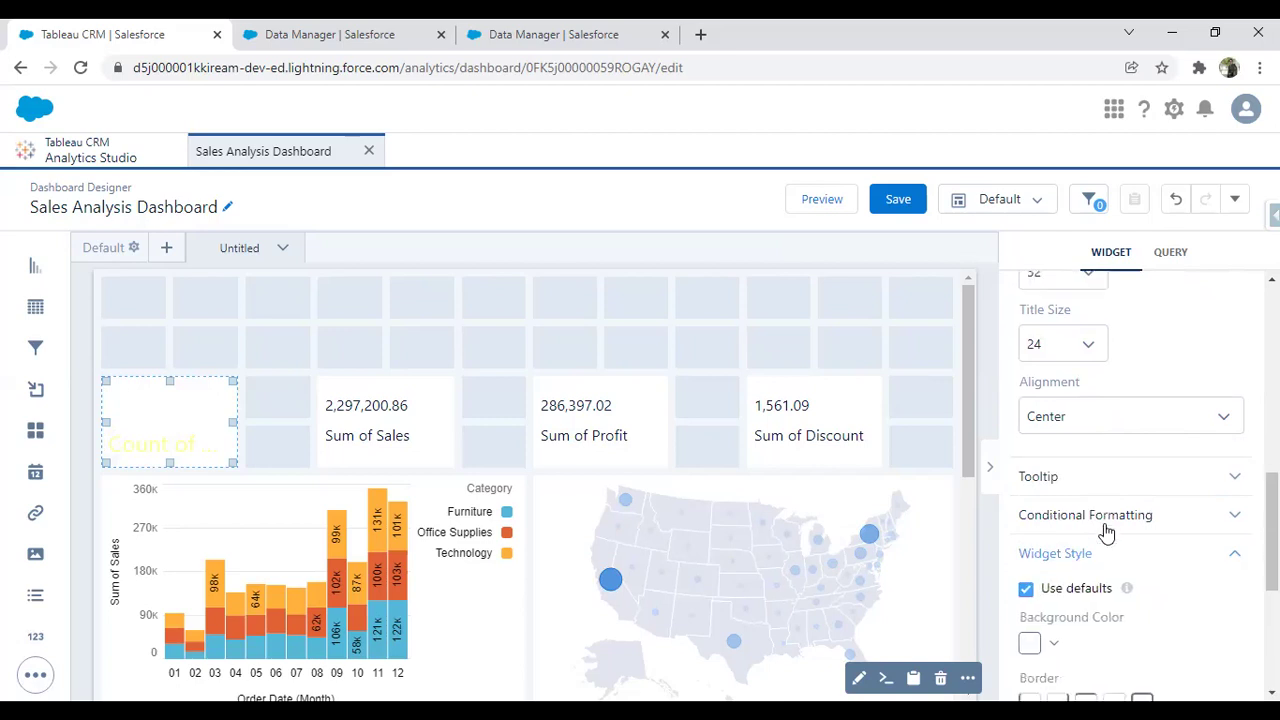
scroll(1106, 531, down, 3)
click(1112, 455)
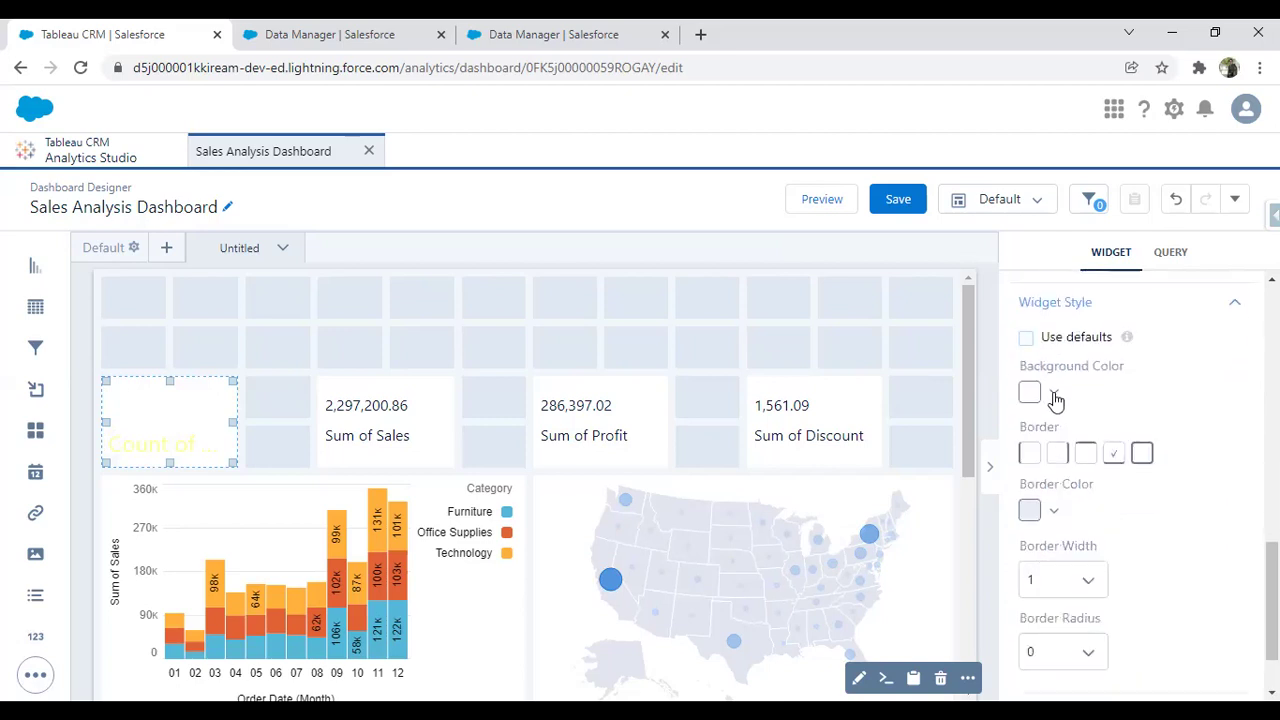
click(1053, 393)
click(1157, 434)
Color the Count of Rows widget's bottom border red and make it thicker
click(1054, 511)
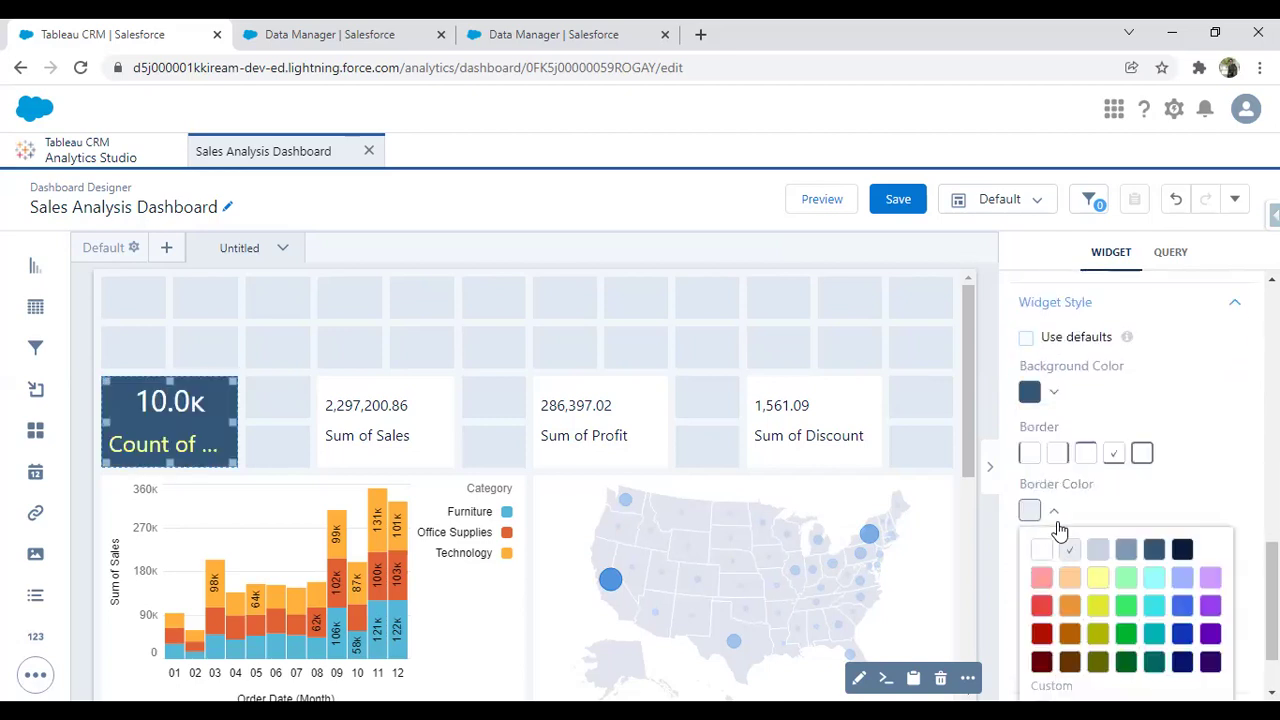
click(1043, 605)
click(1069, 590)
scroll(1063, 655, down, 1)
click(1063, 655)
click(620, 363)
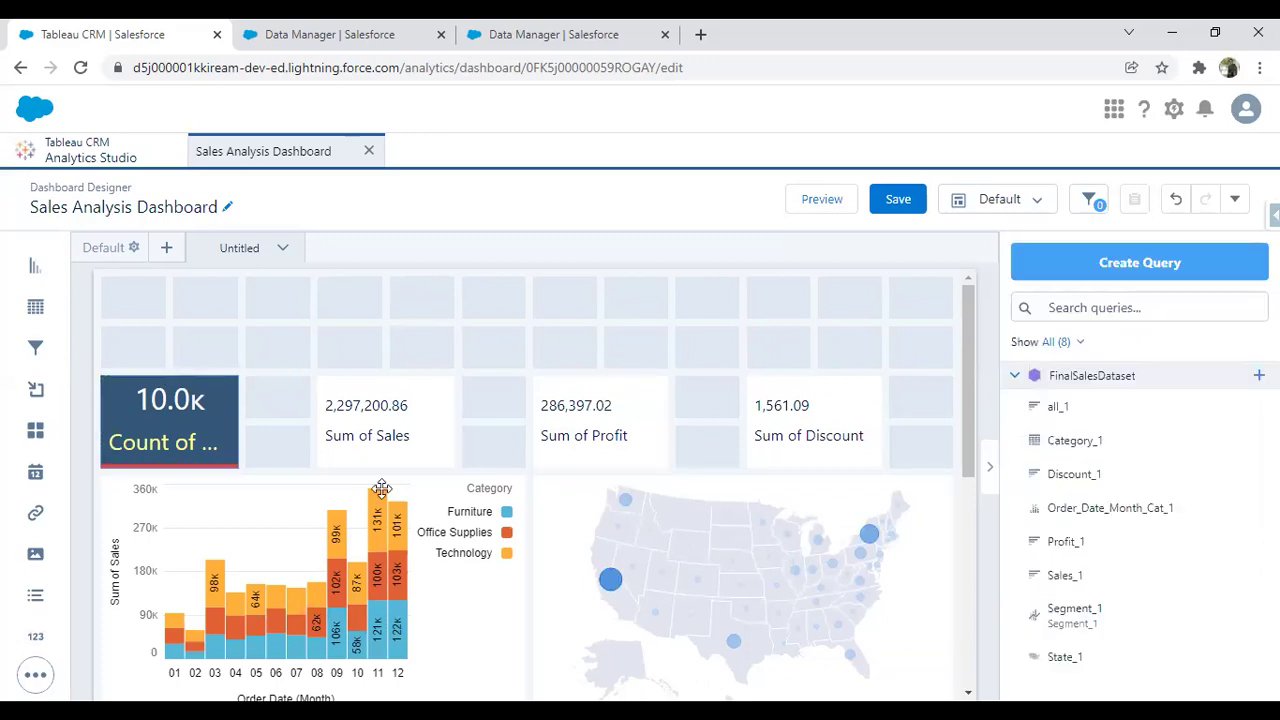
Set the Count of Rows widget's title size to 16
click(195, 415)
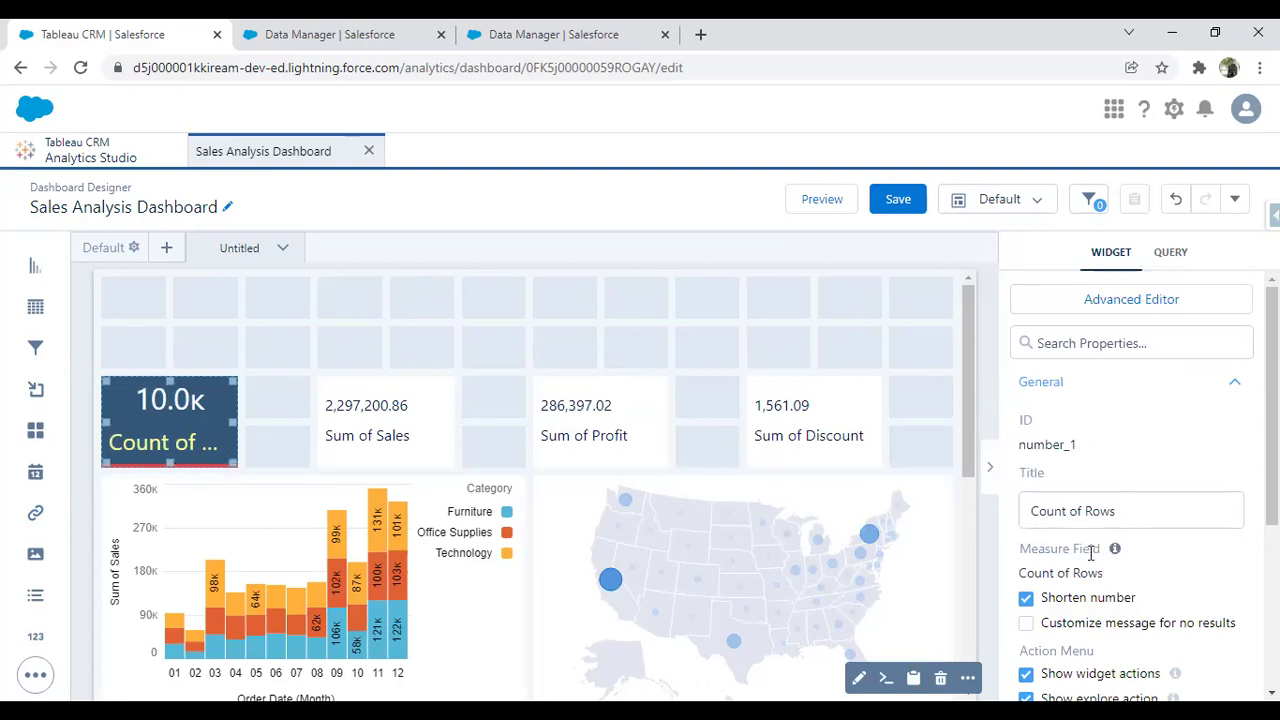
scroll(1223, 566, down, 2)
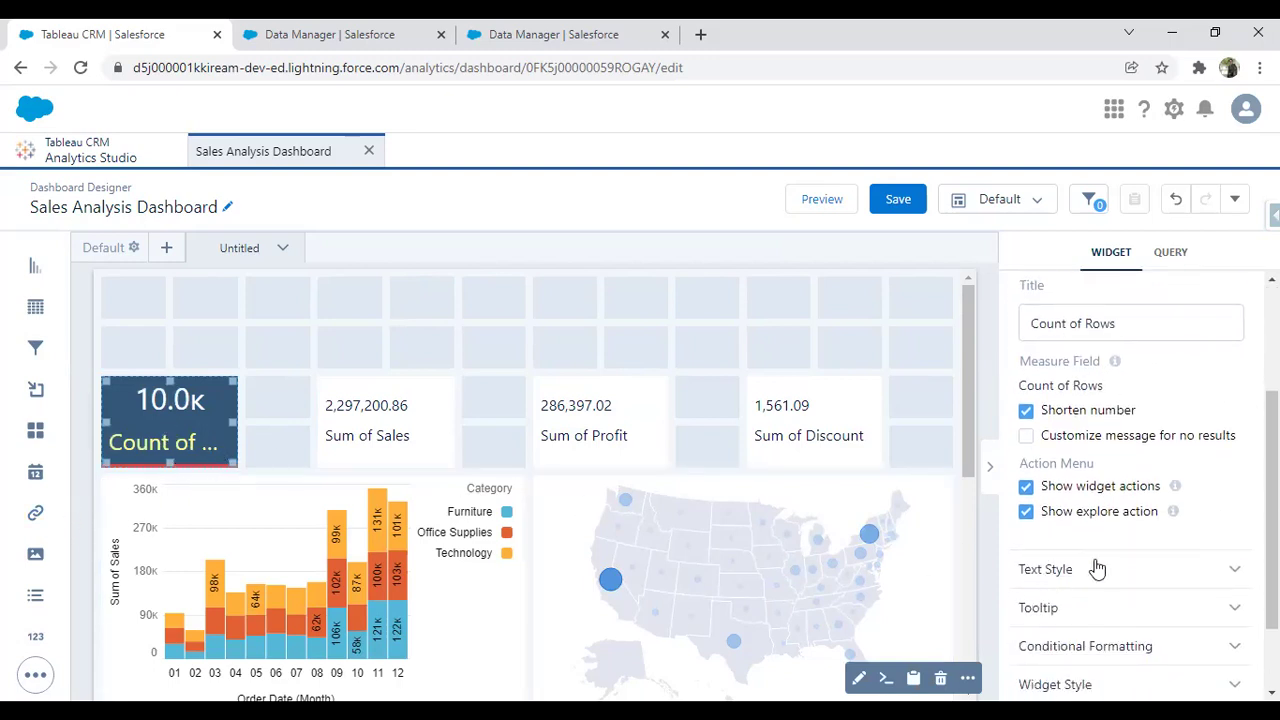
click(1097, 568)
scroll(1075, 555, down, 3)
click(1068, 556)
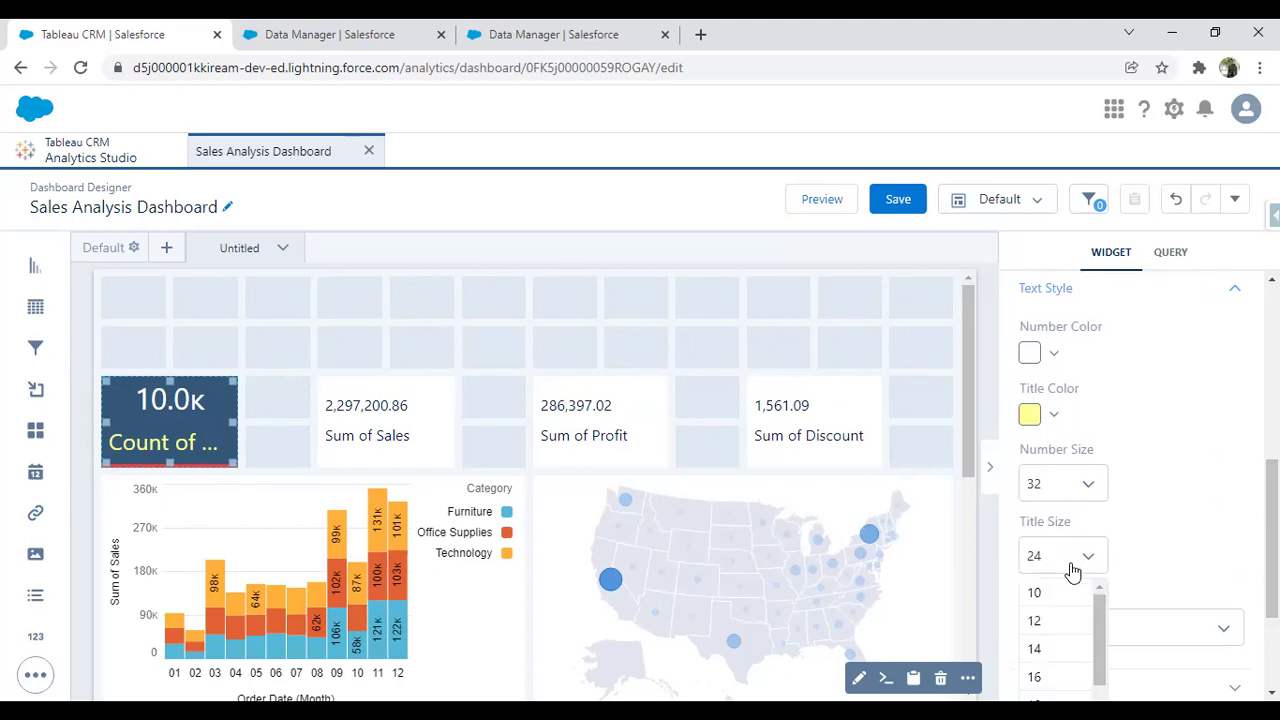
click(1062, 677)
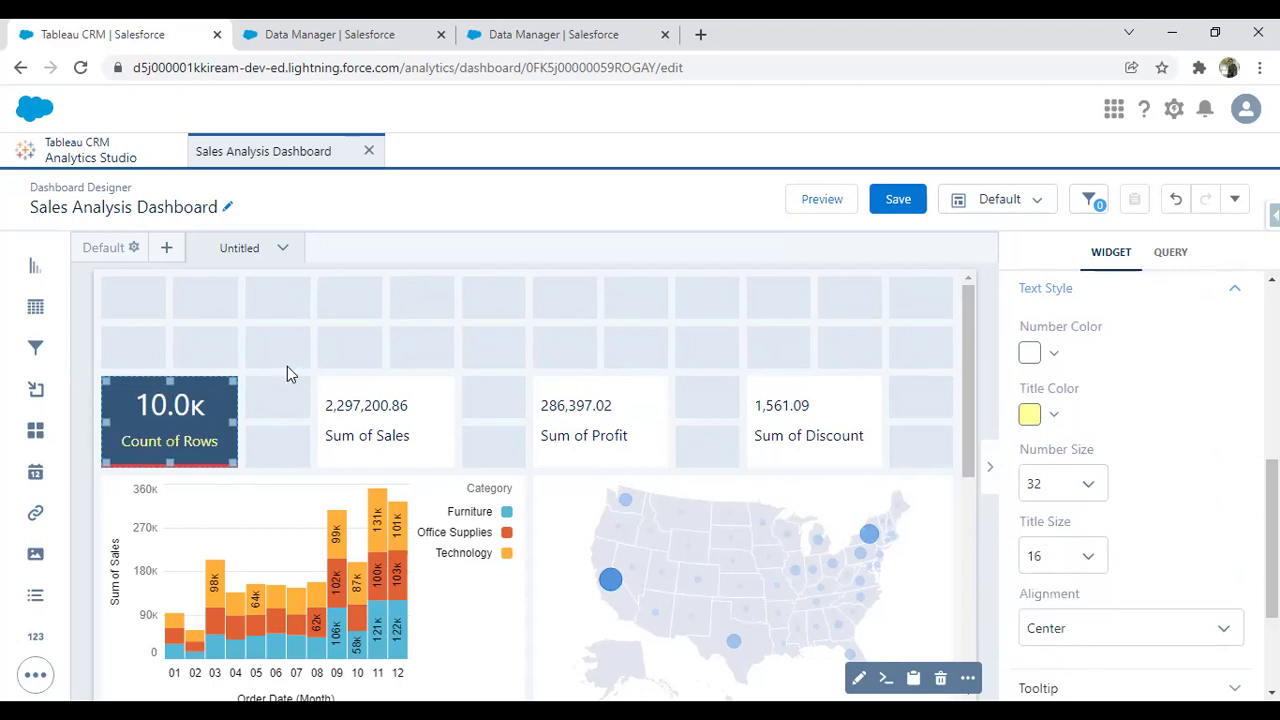
Enable number shortening for the Sum of Sales widget
click(371, 420)
click(1027, 598)
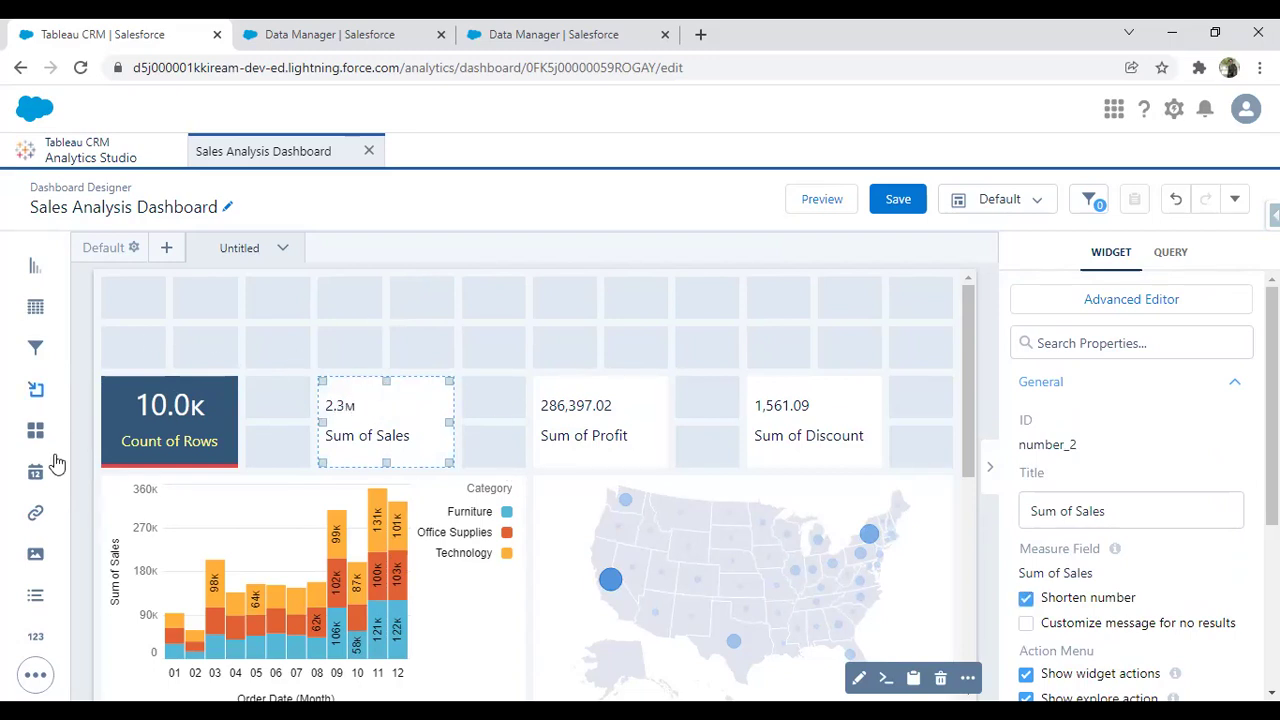
drag(221, 298, 249, 283)
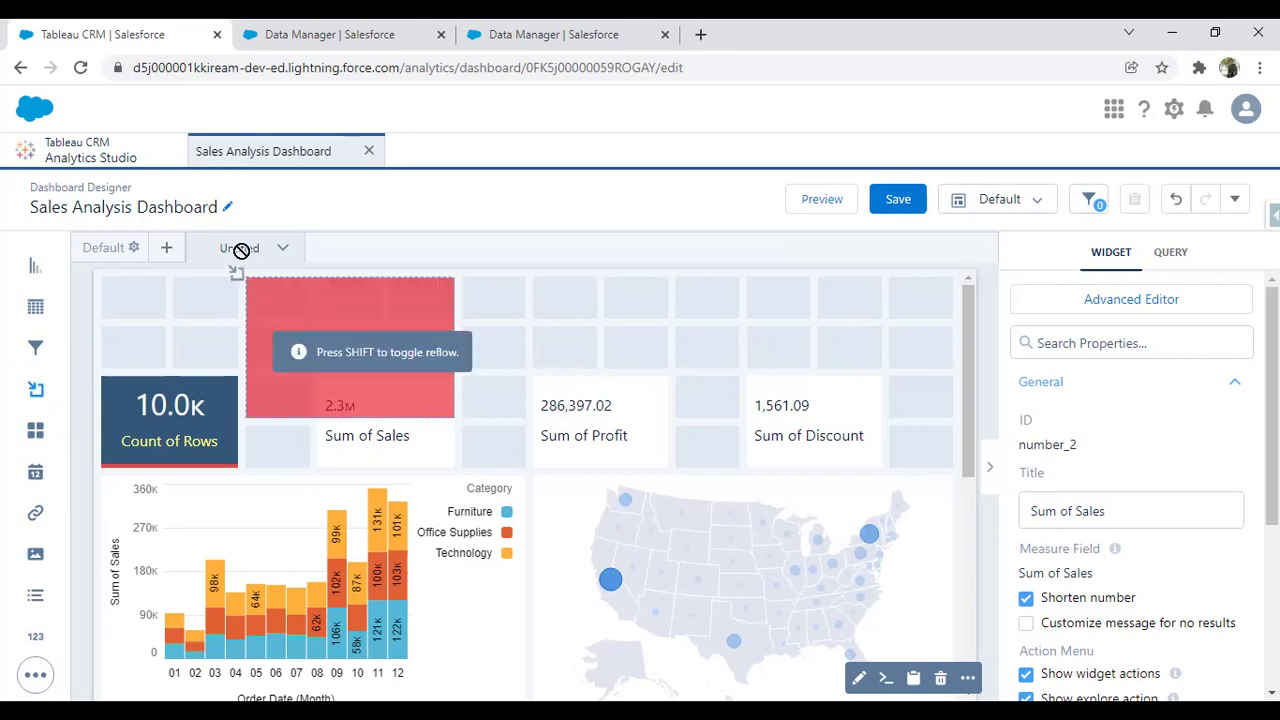
drag(236, 272, 310, 562)
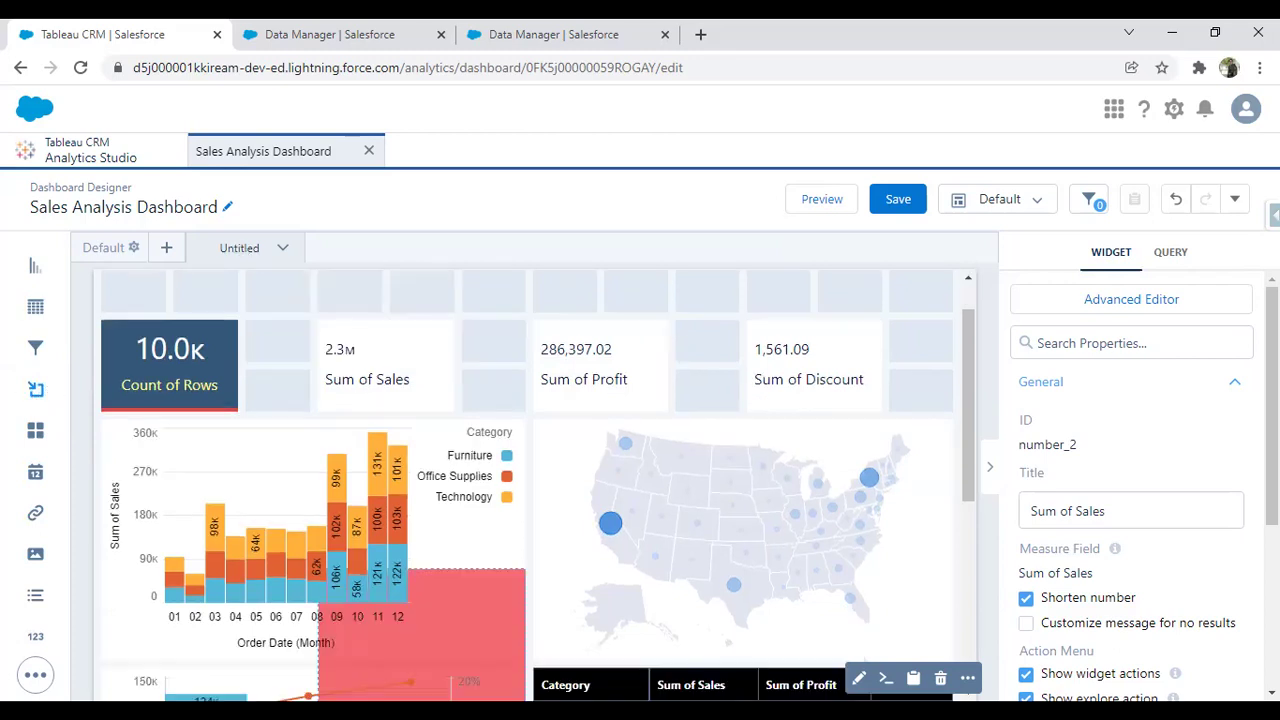
drag(244, 317, 223, 287)
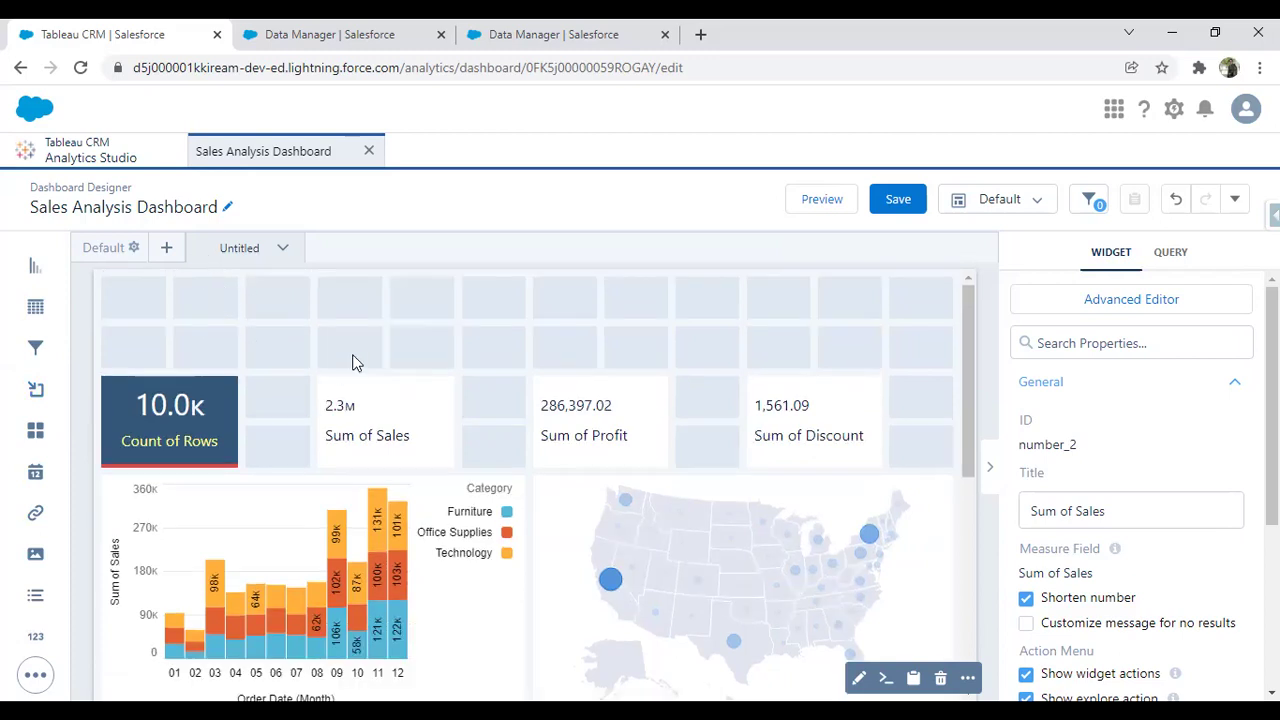
scroll(351, 360, down, 5)
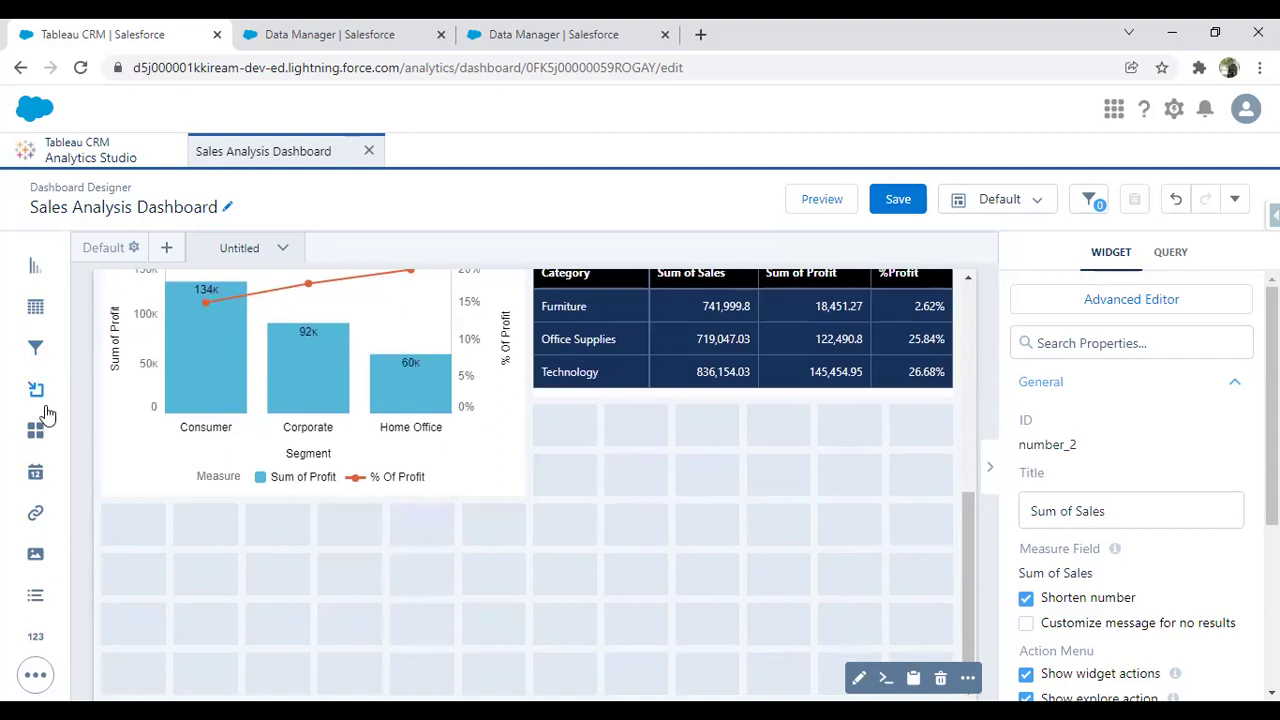
drag(203, 612, 205, 614)
drag(382, 694, 372, 622)
scroll(437, 634, up, 1)
drag(257, 677, 289, 243)
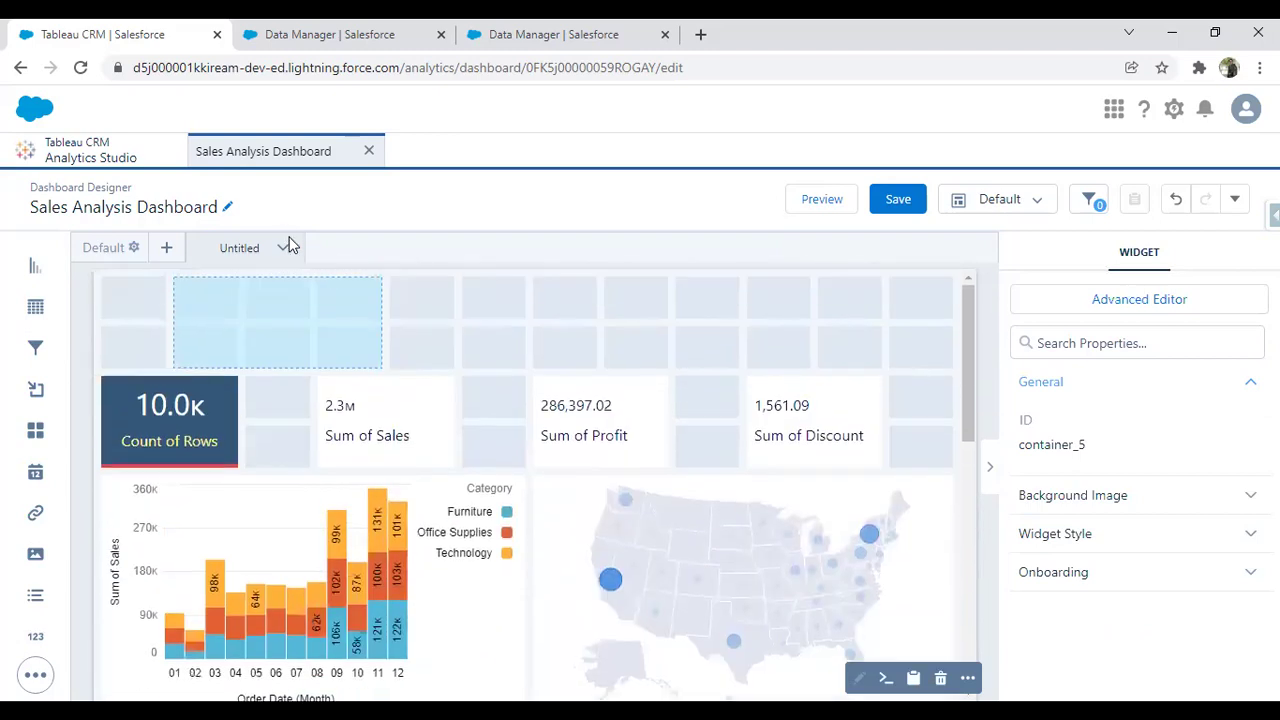
drag(310, 330, 852, 318)
drag(220, 314, 206, 314)
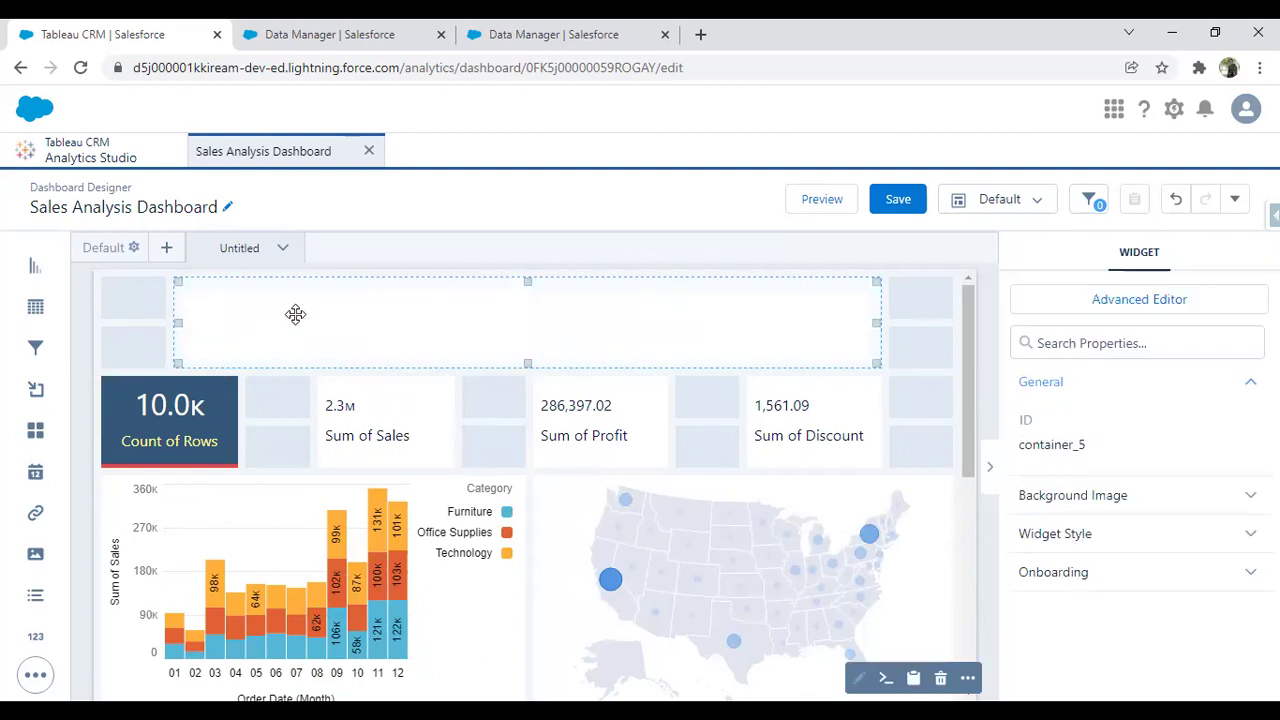
drag(295, 314, 295, 323)
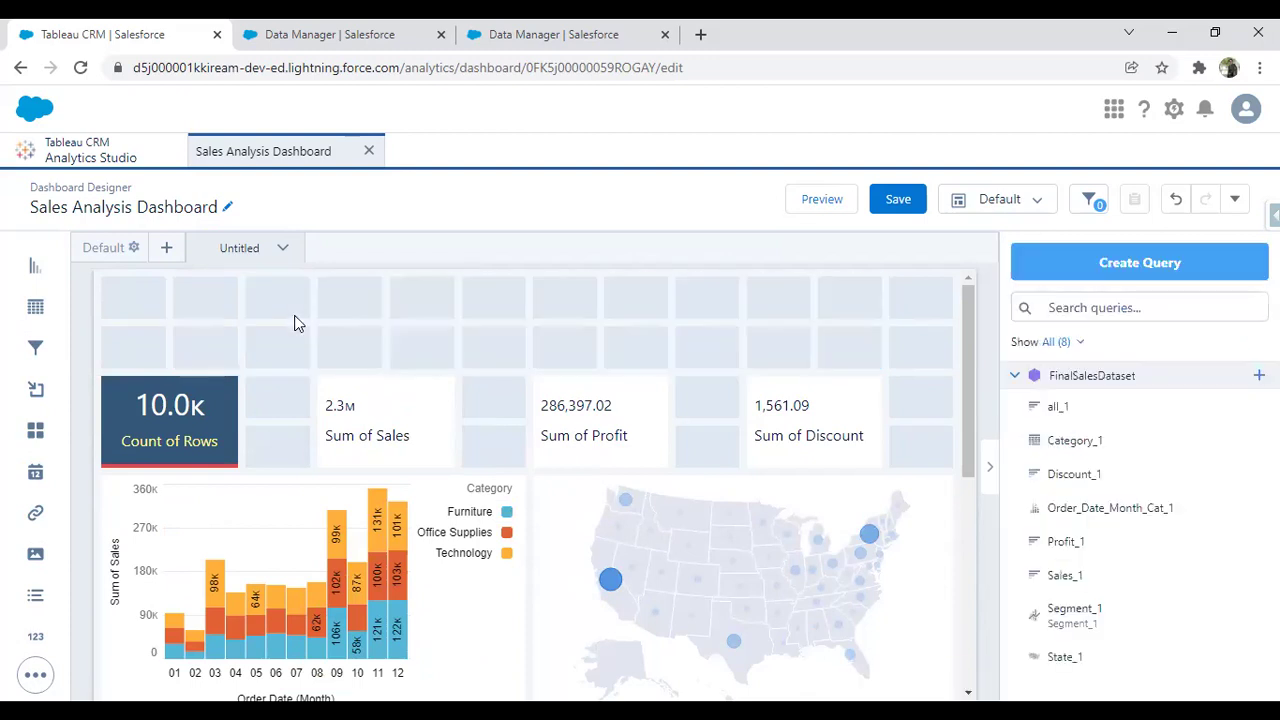
Add a filter widget in the empty row above the KPI numbers and make it show all global filters
drag(58, 350, 360, 306)
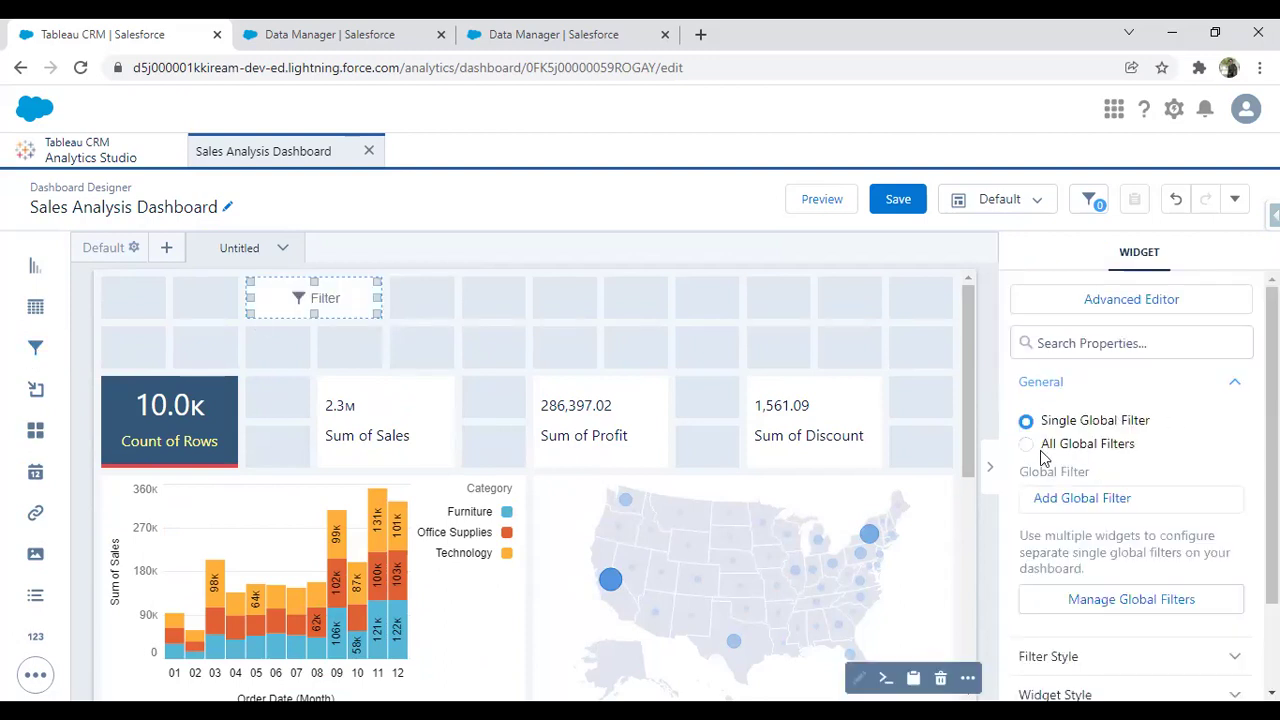
click(1040, 446)
click(1106, 540)
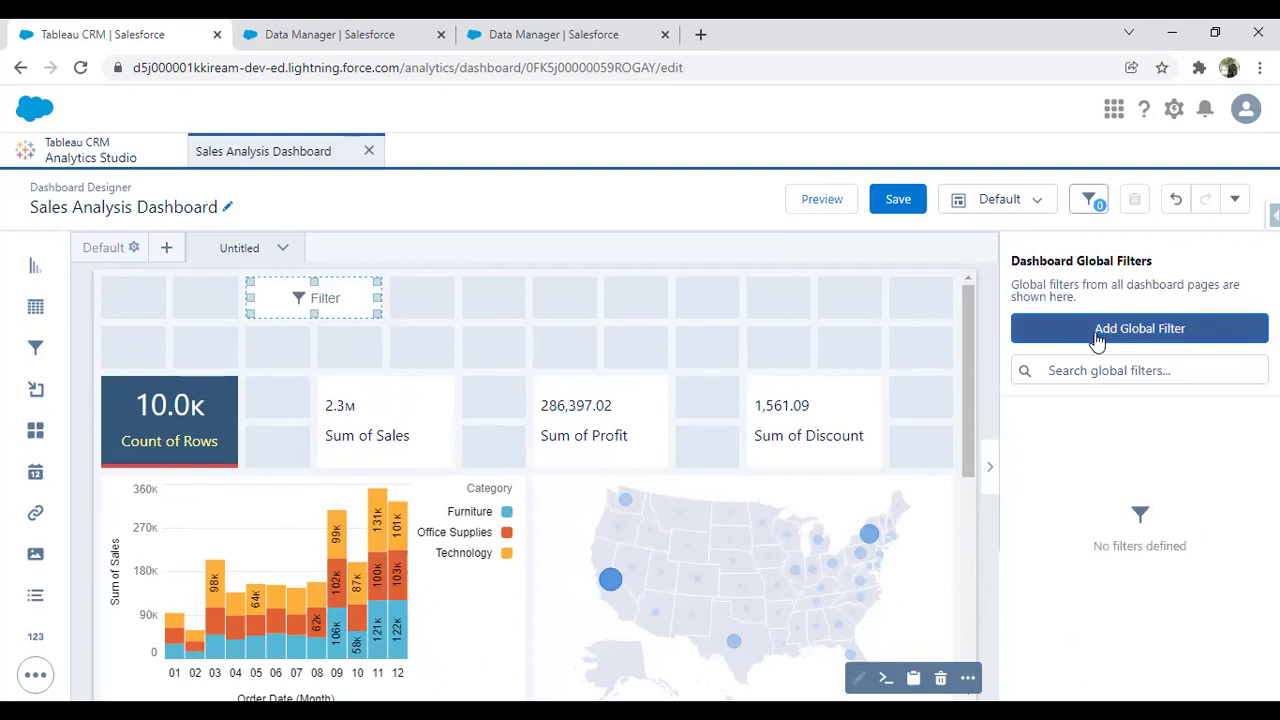
Create a global filter on the Segment field of FinalSalesDataset
click(1097, 330)
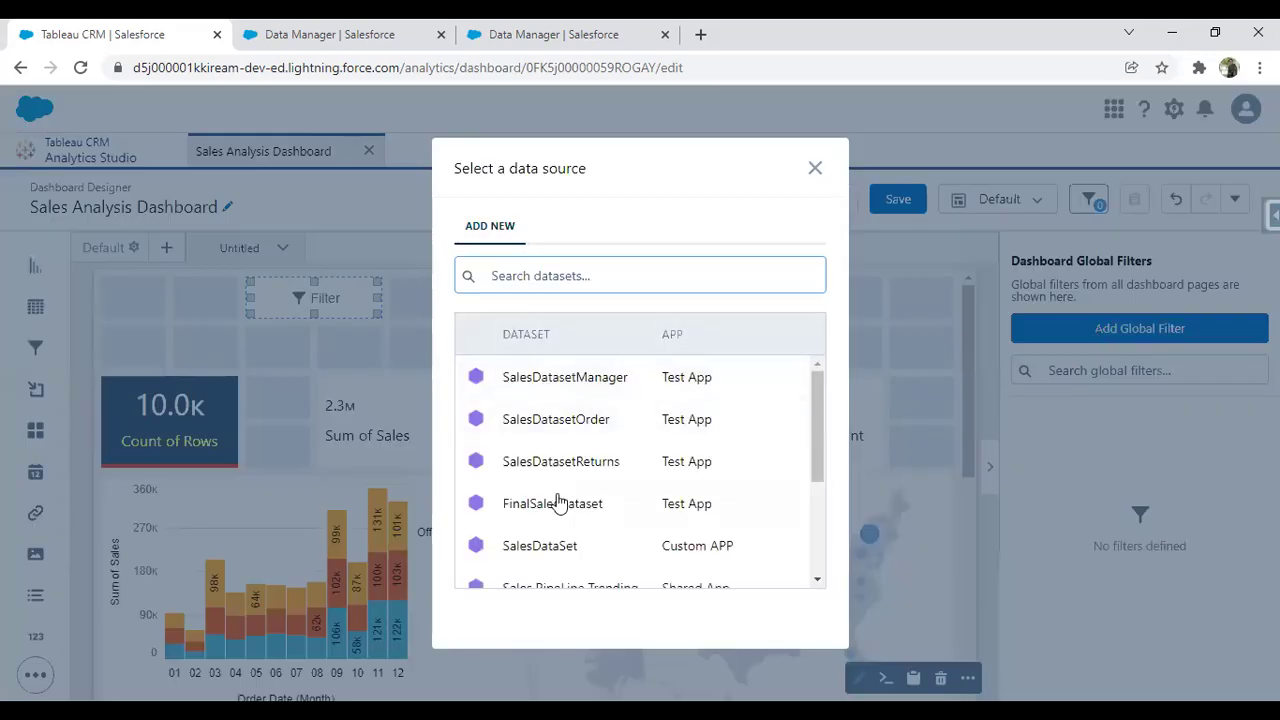
click(558, 502)
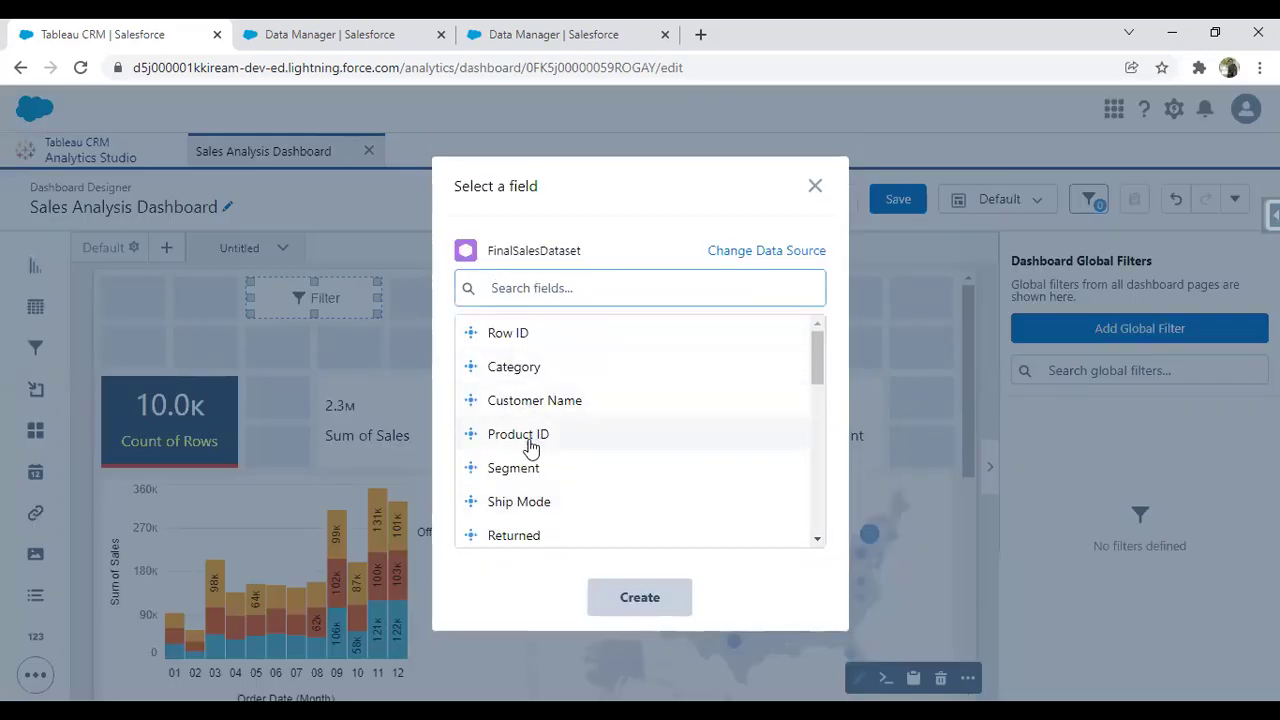
click(548, 472)
click(648, 603)
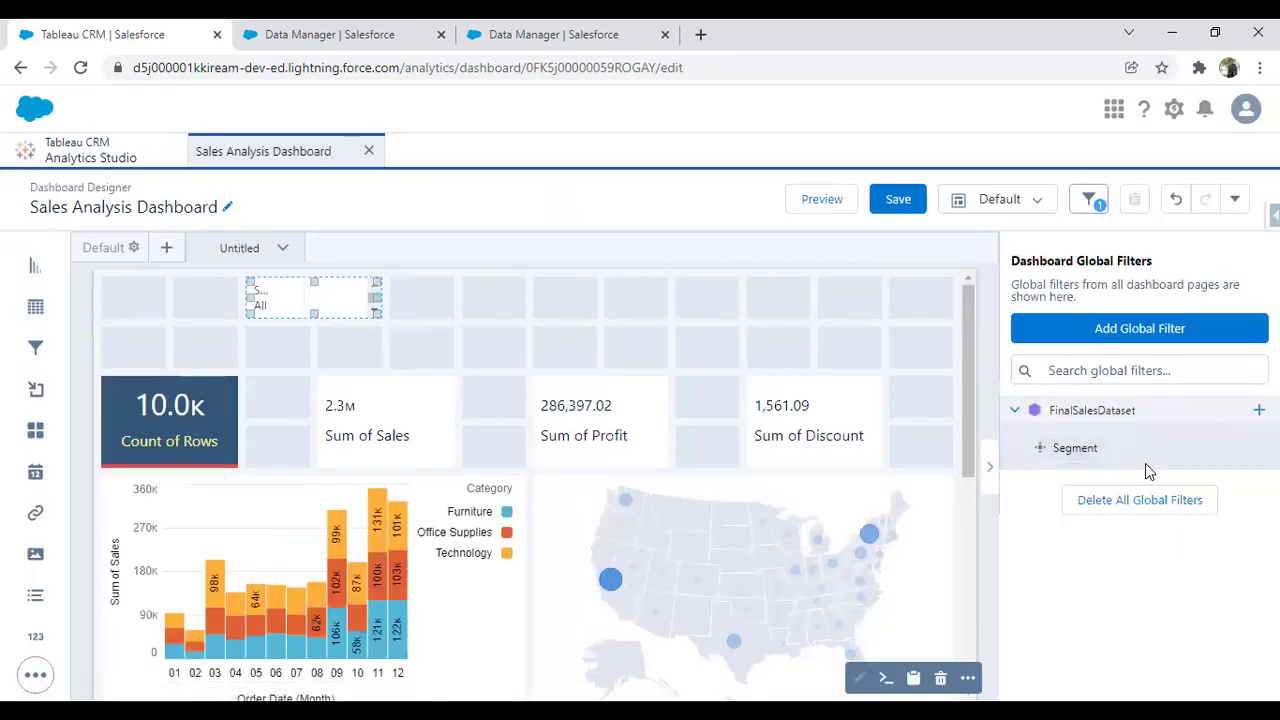
click(1112, 334)
click(815, 169)
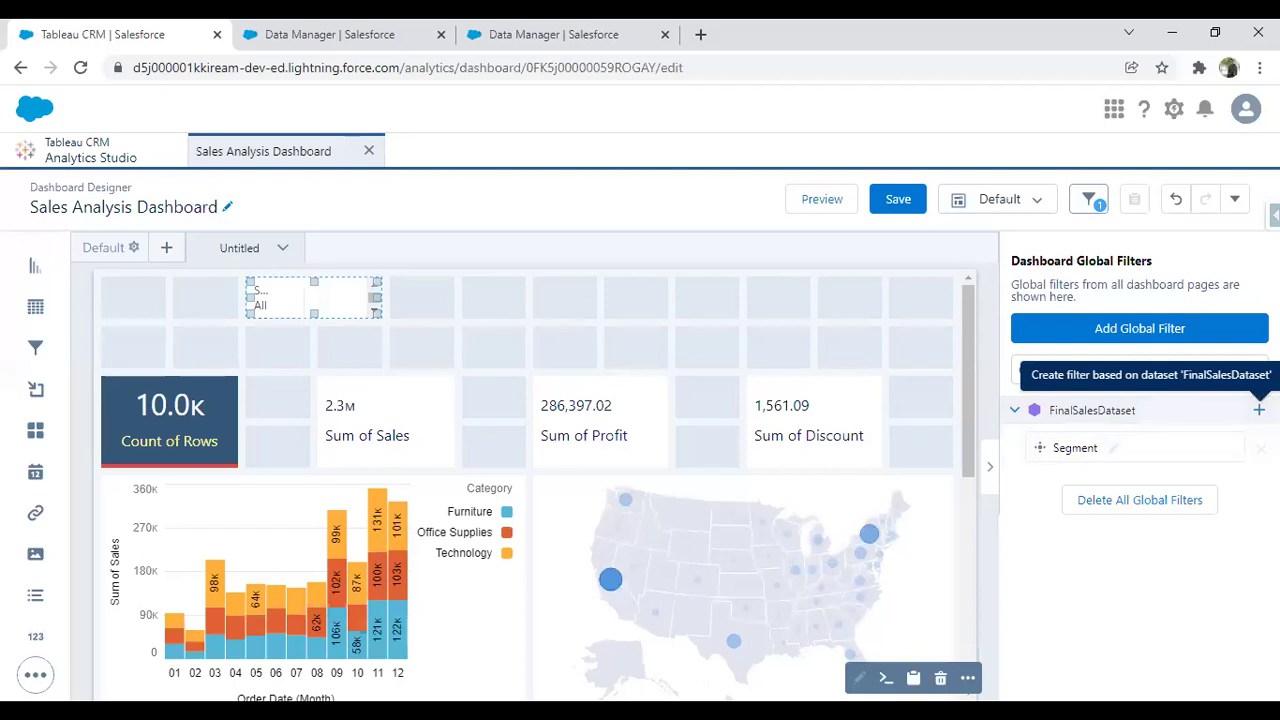
Create a global filter on the Ship Mode field of FinalSalesDataset
click(1259, 410)
scroll(557, 406, down, 2)
click(527, 330)
click(660, 604)
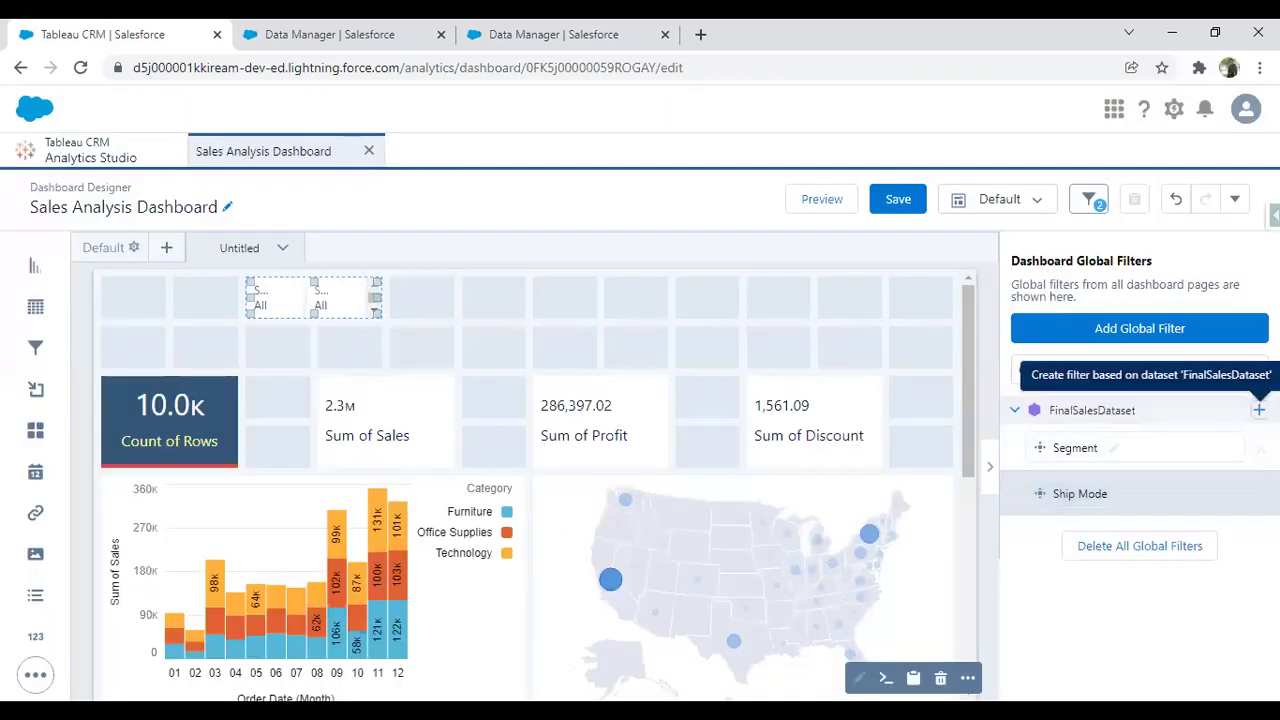
Create a global filter on the Sub-Category field of FinalSalesDataset
click(1259, 410)
scroll(570, 453, down, 1)
scroll(570, 453, down, 1)
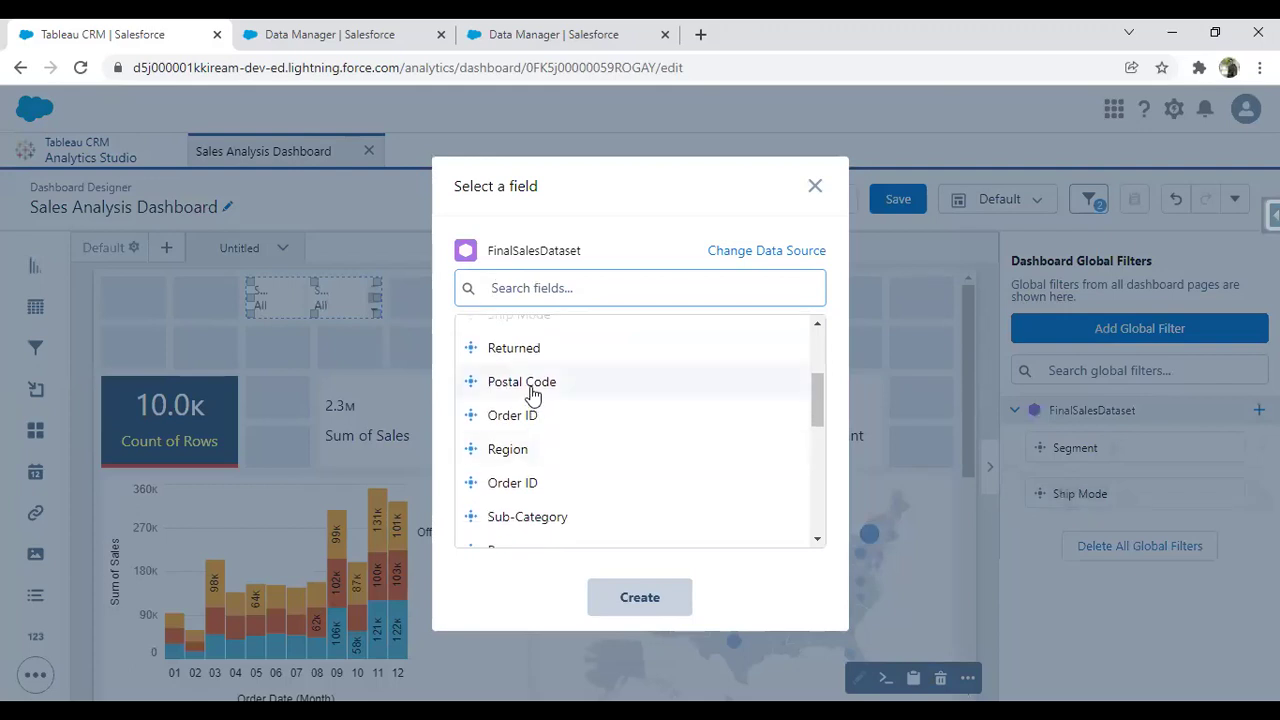
click(519, 516)
click(605, 584)
Create a global filter on the Person field of FinalSalesDataset
click(1259, 410)
scroll(567, 511, down, 5)
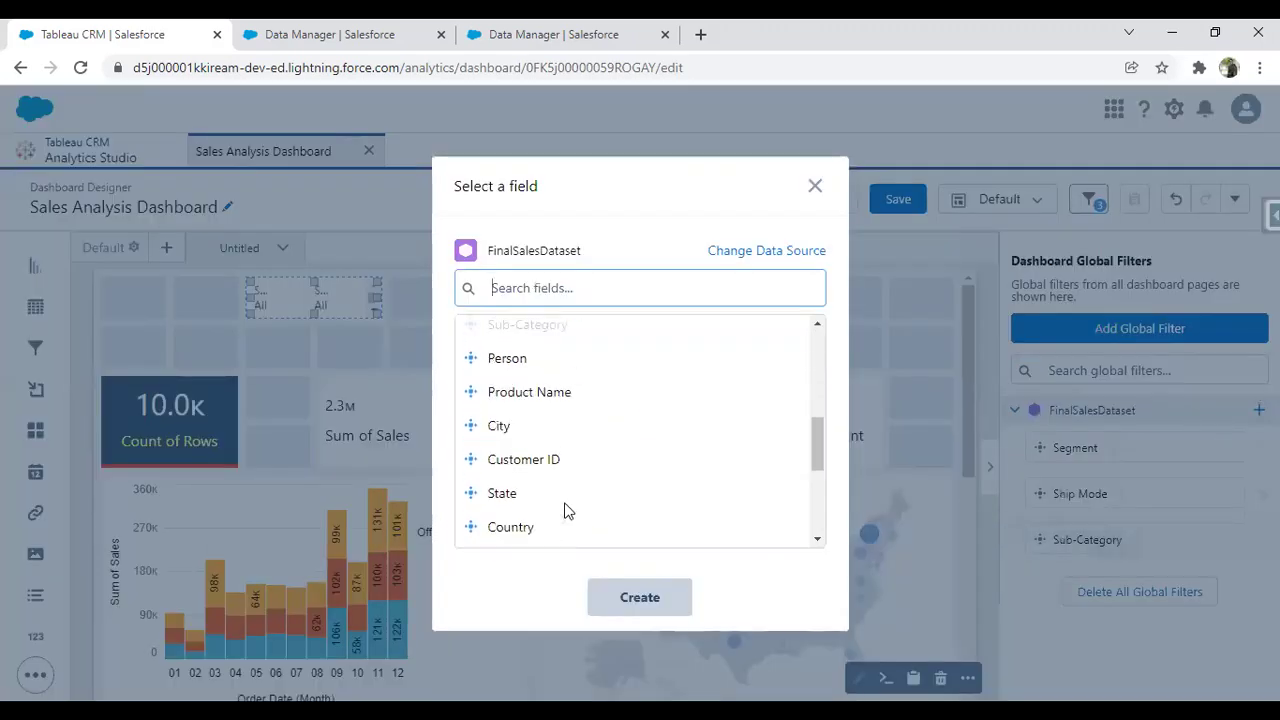
scroll(566, 511, up, 2)
scroll(566, 511, down, 4)
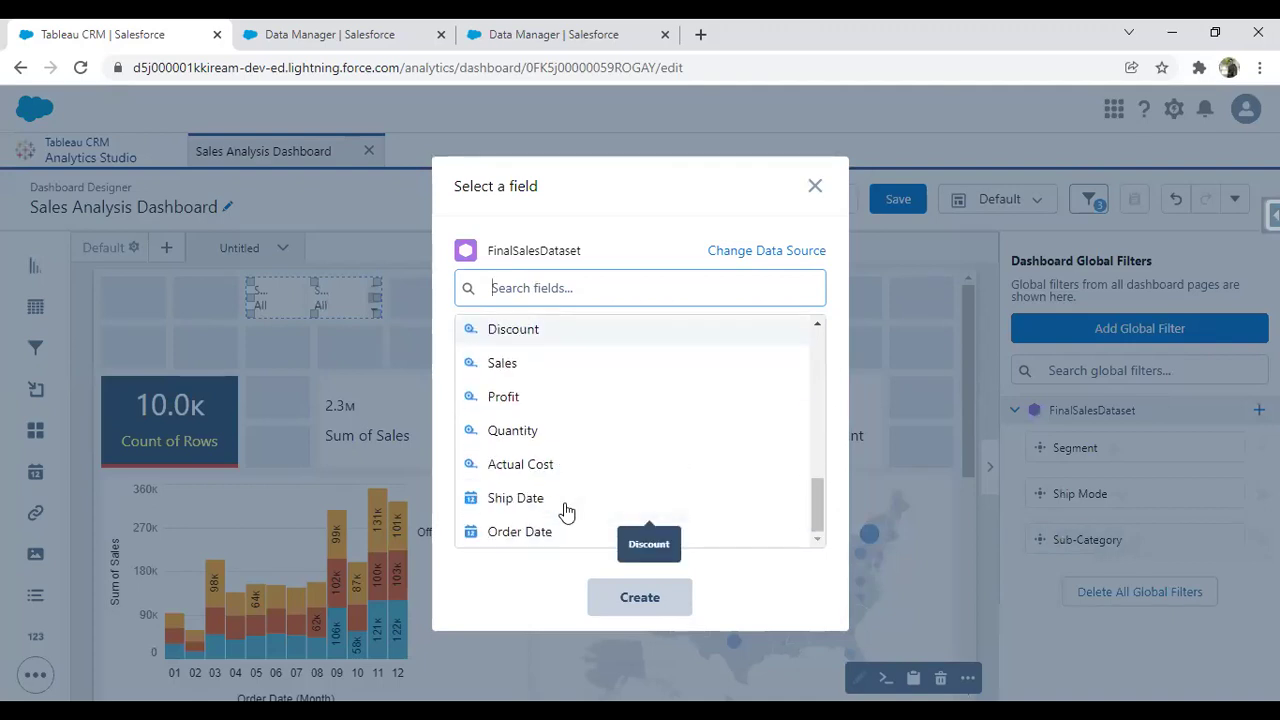
scroll(566, 511, up, 2)
scroll(566, 511, up, 3)
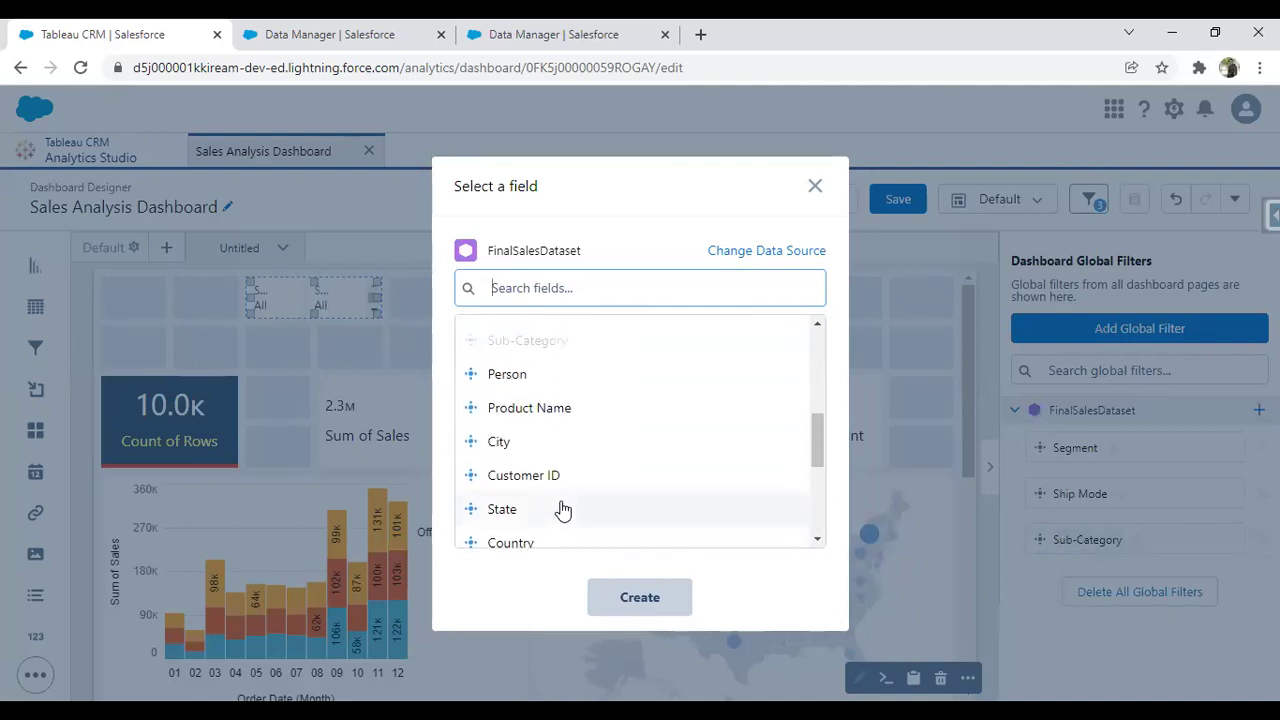
click(502, 468)
click(640, 597)
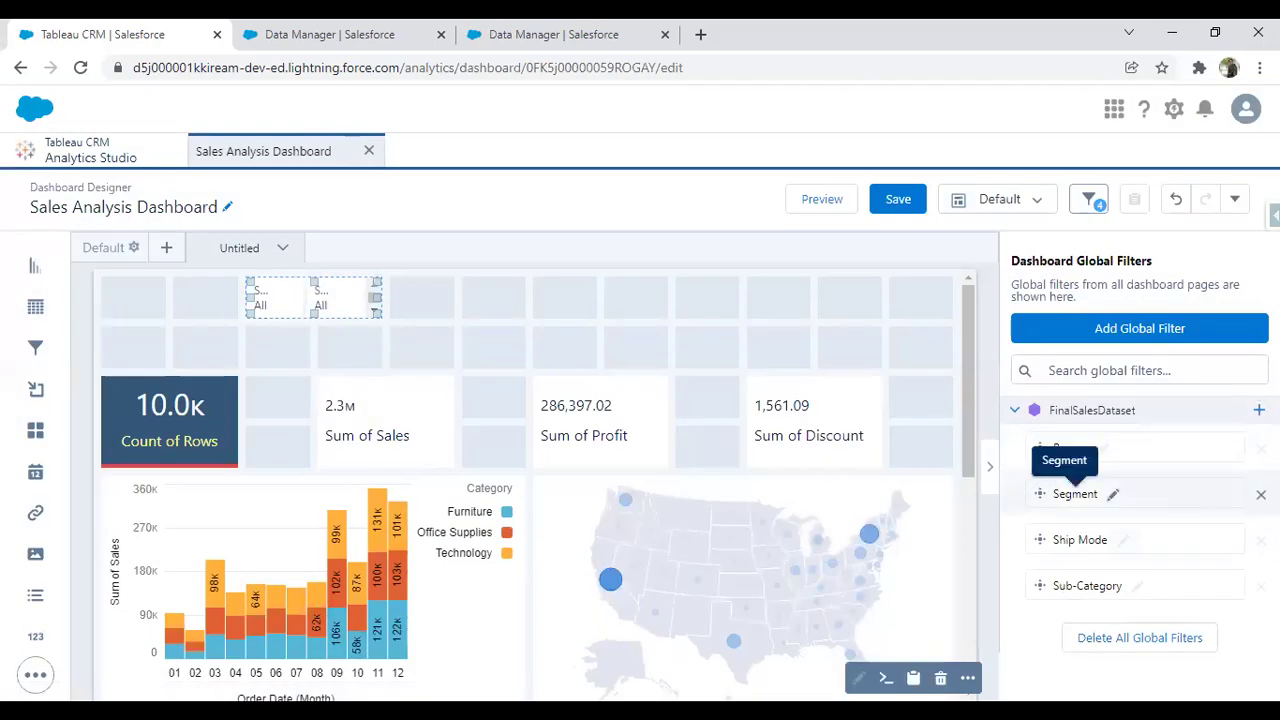
Create a global filter on the State field of FinalSalesDataset
click(1259, 410)
scroll(654, 426, down, 5)
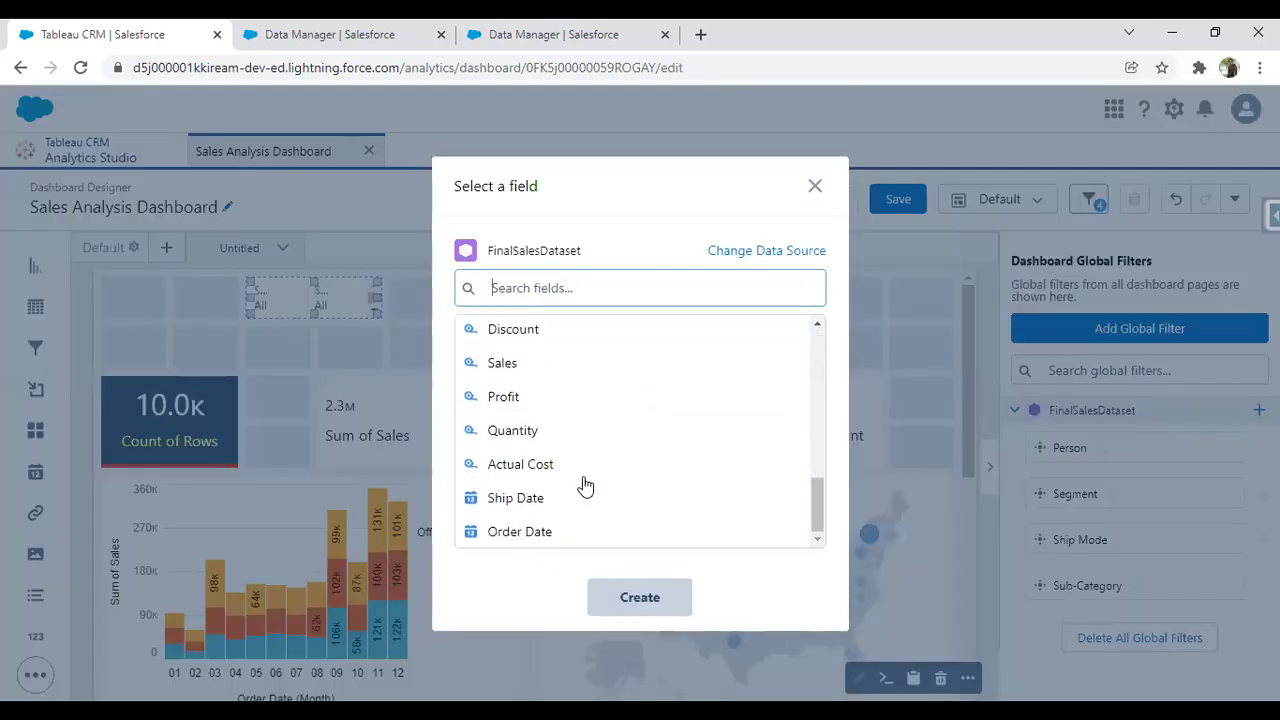
scroll(503, 447, up, 3)
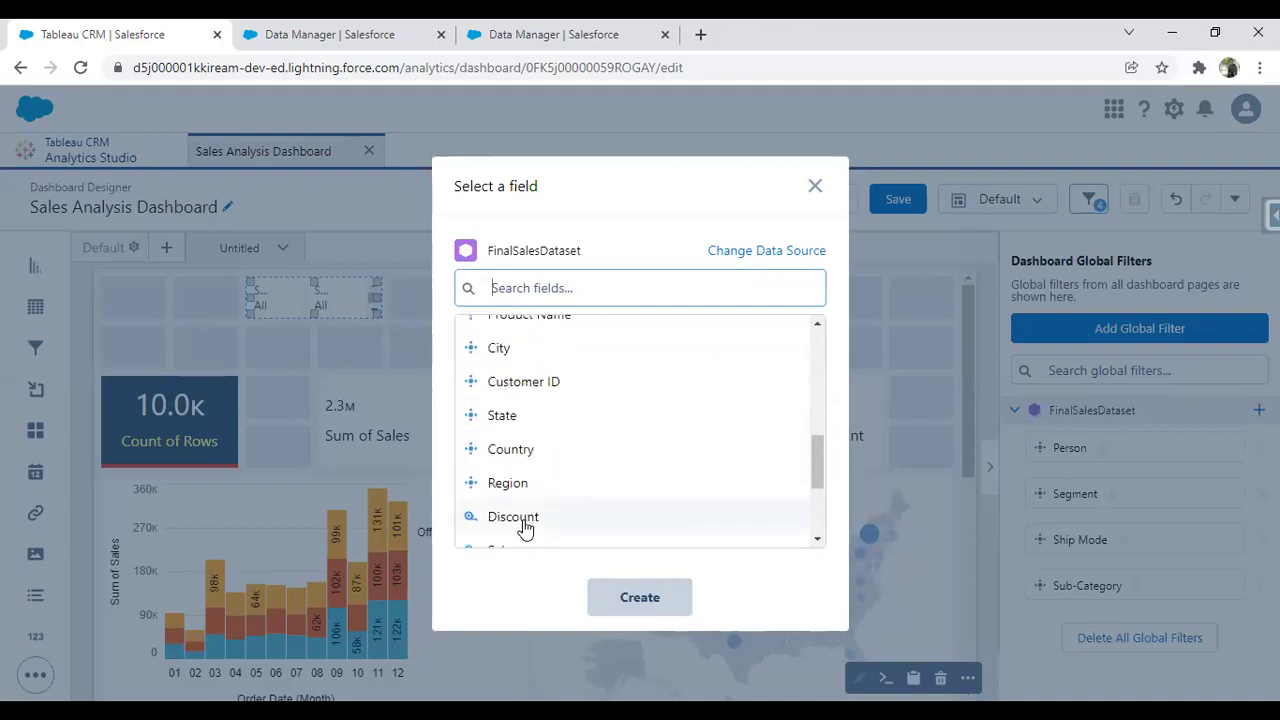
click(511, 460)
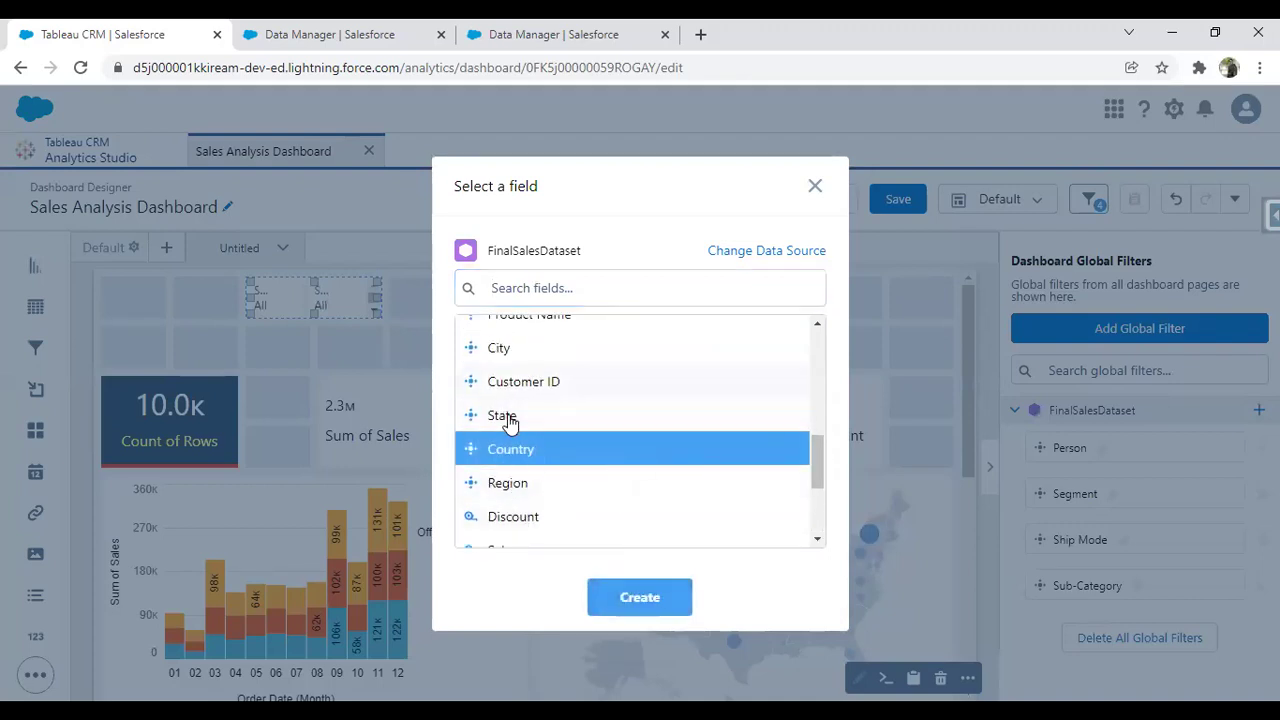
click(507, 422)
click(666, 598)
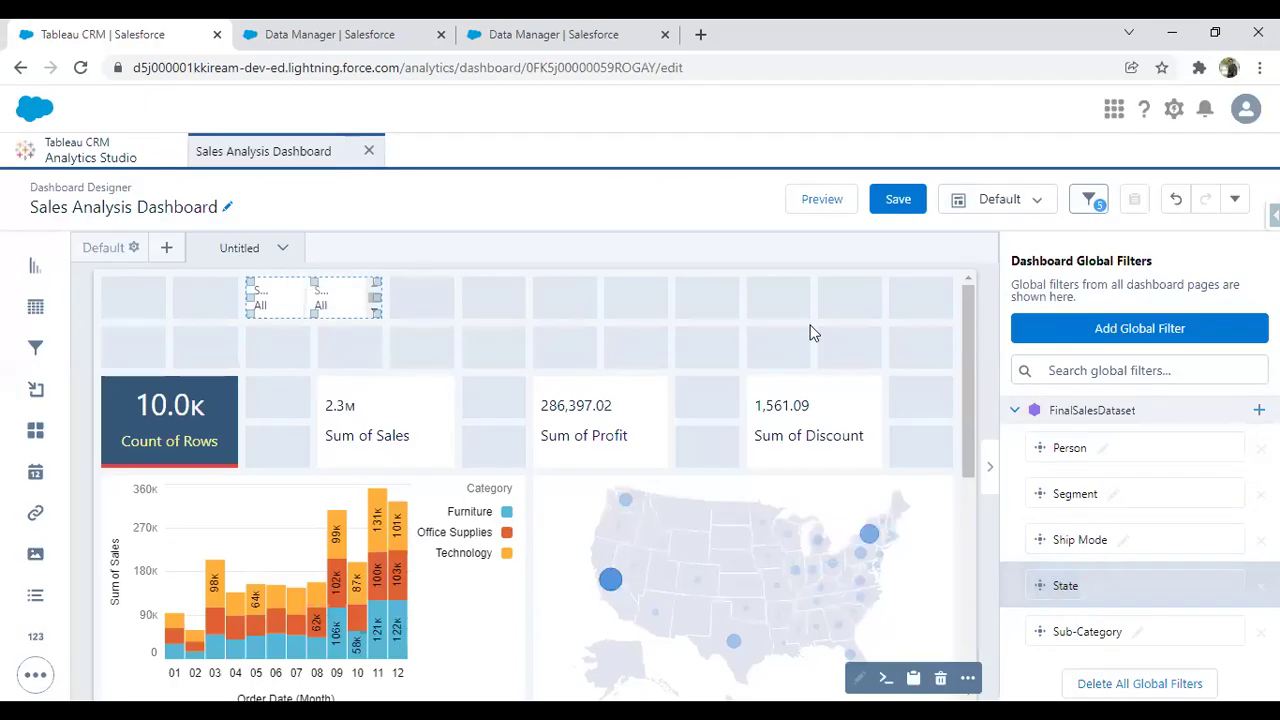
Widen the filter widget across most of the dashboard's first grid row and shift it to start in the second column
drag(378, 304, 735, 311)
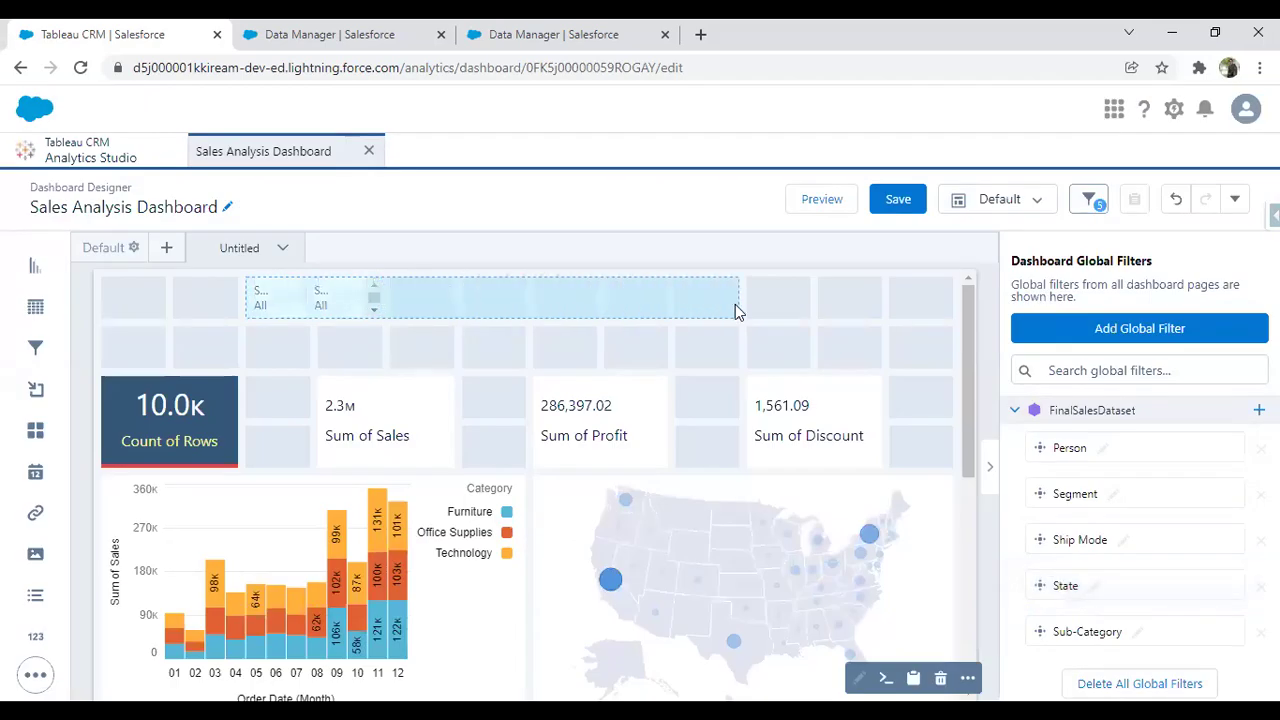
drag(858, 311, 858, 311)
drag(199, 298, 199, 298)
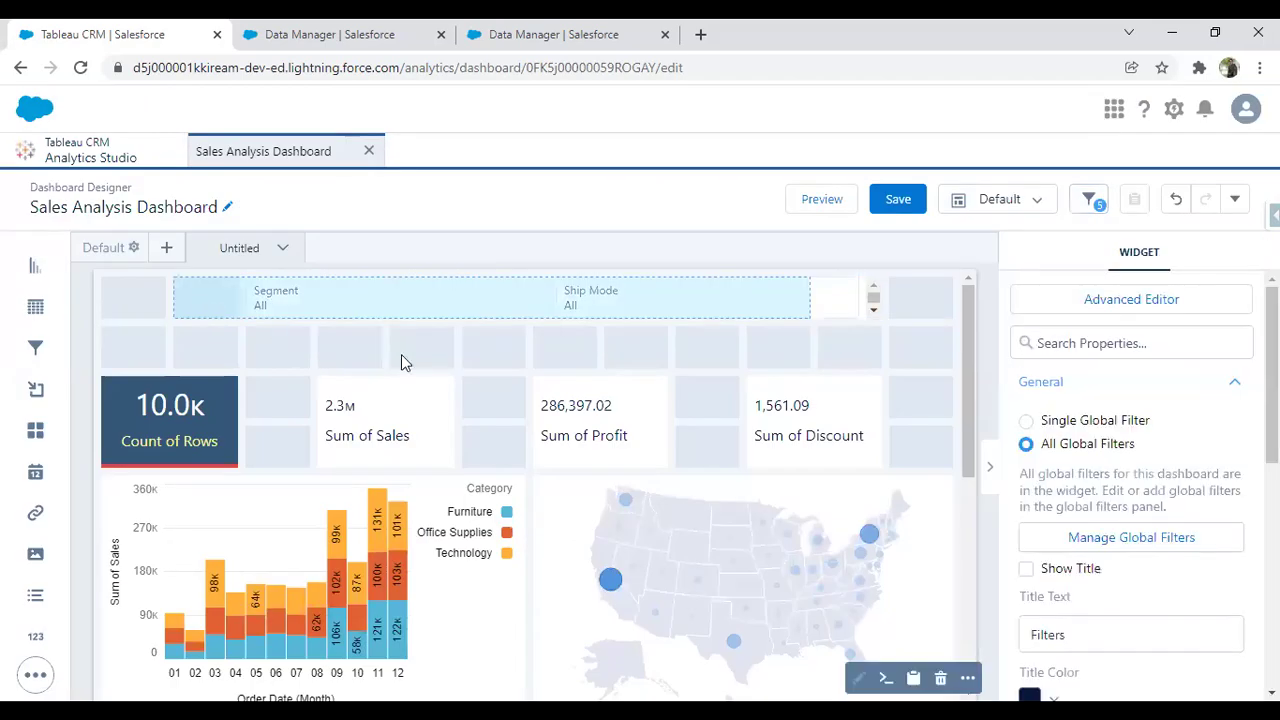
click(763, 304)
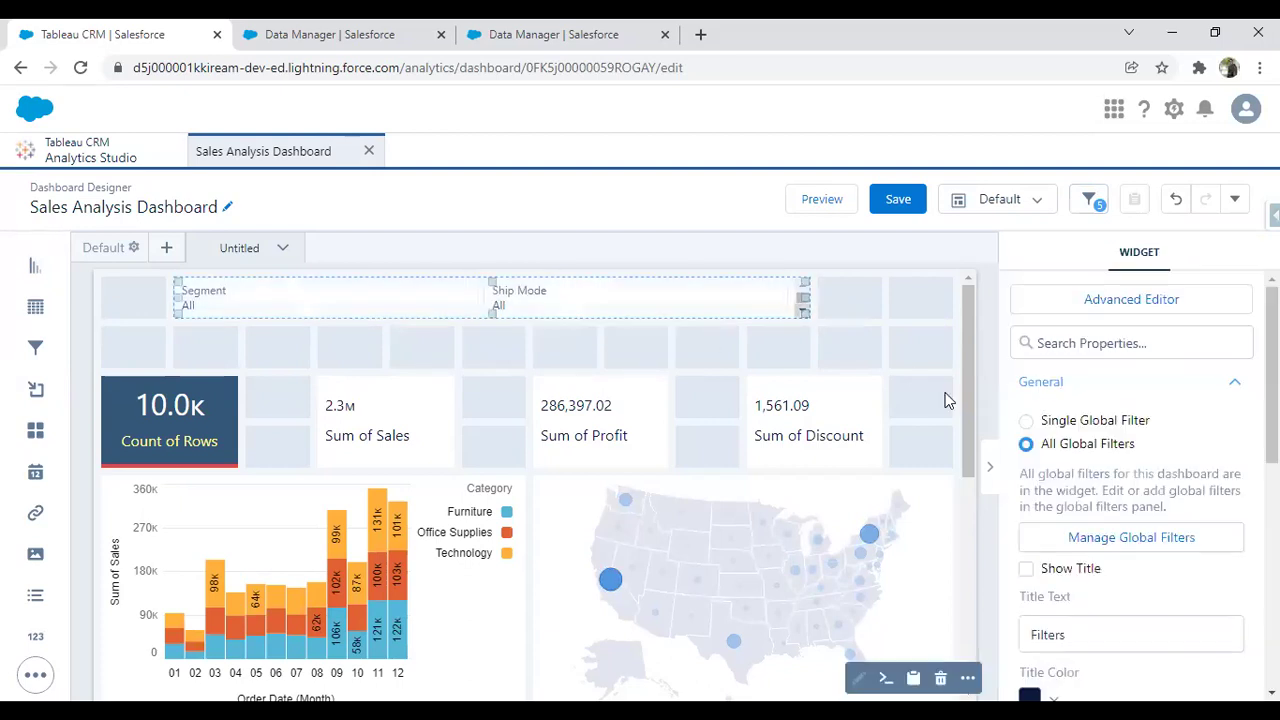
Set the filter widget to 5 filters per row
scroll(1148, 510, down, 1)
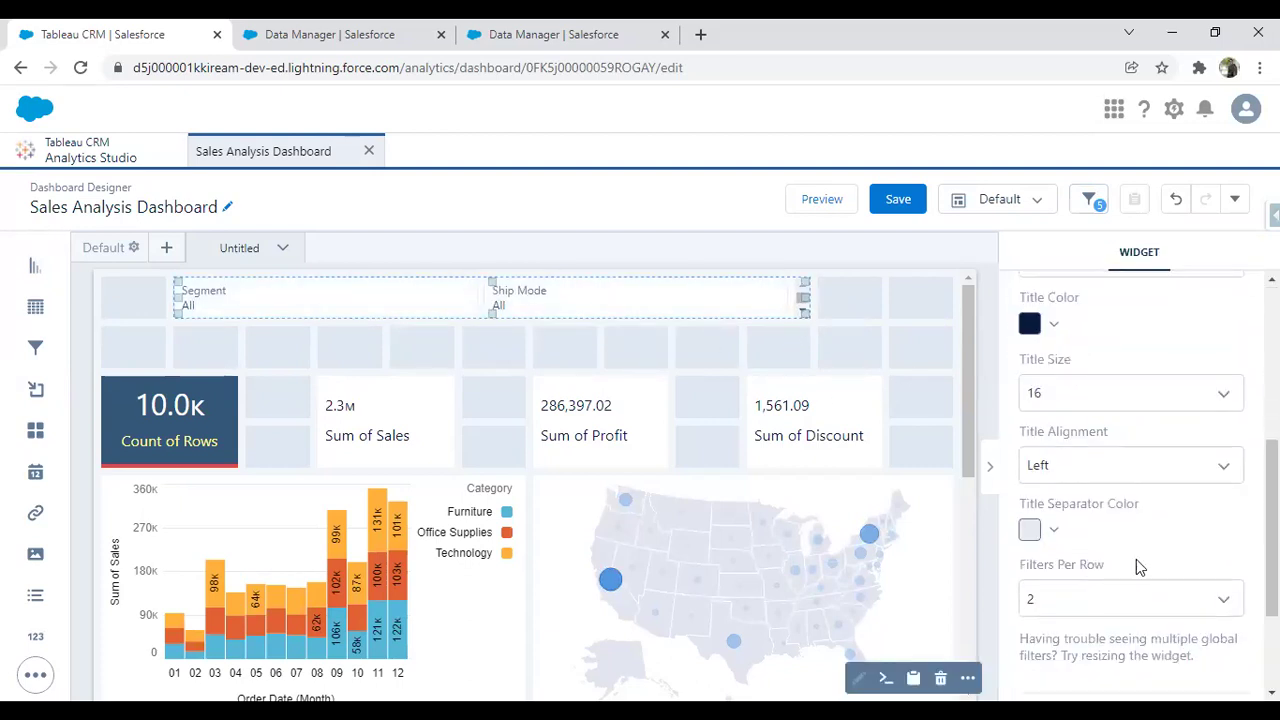
scroll(1136, 559, down, 2)
click(1050, 438)
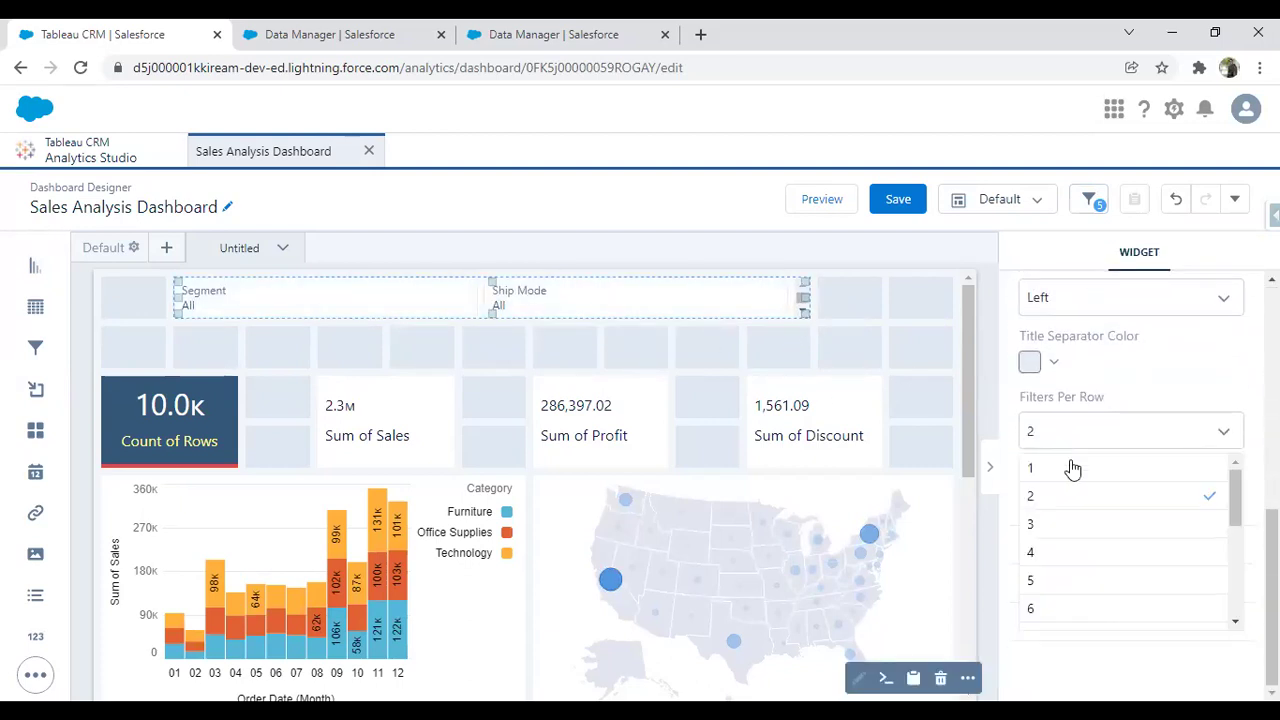
click(1063, 583)
Stretch the filter widget on both sides to span the full width of the dashboard grid
drag(173, 297, 101, 297)
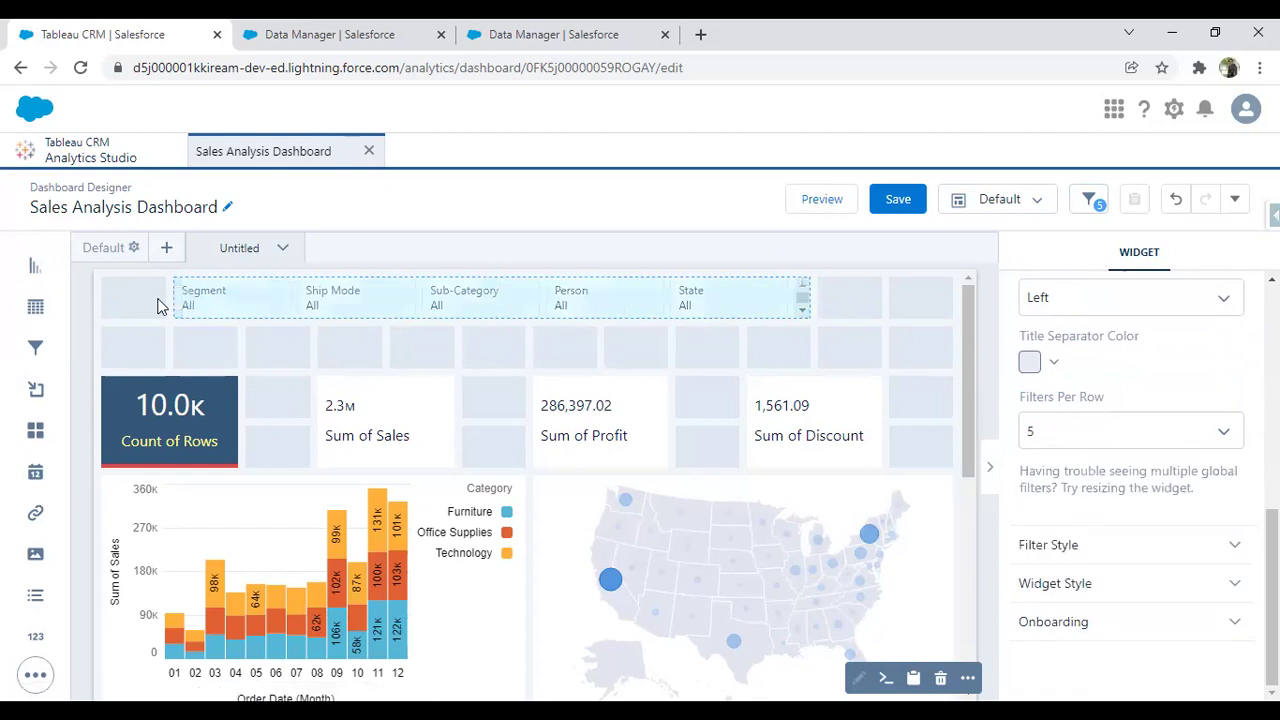
click(771, 300)
drag(805, 297, 911, 298)
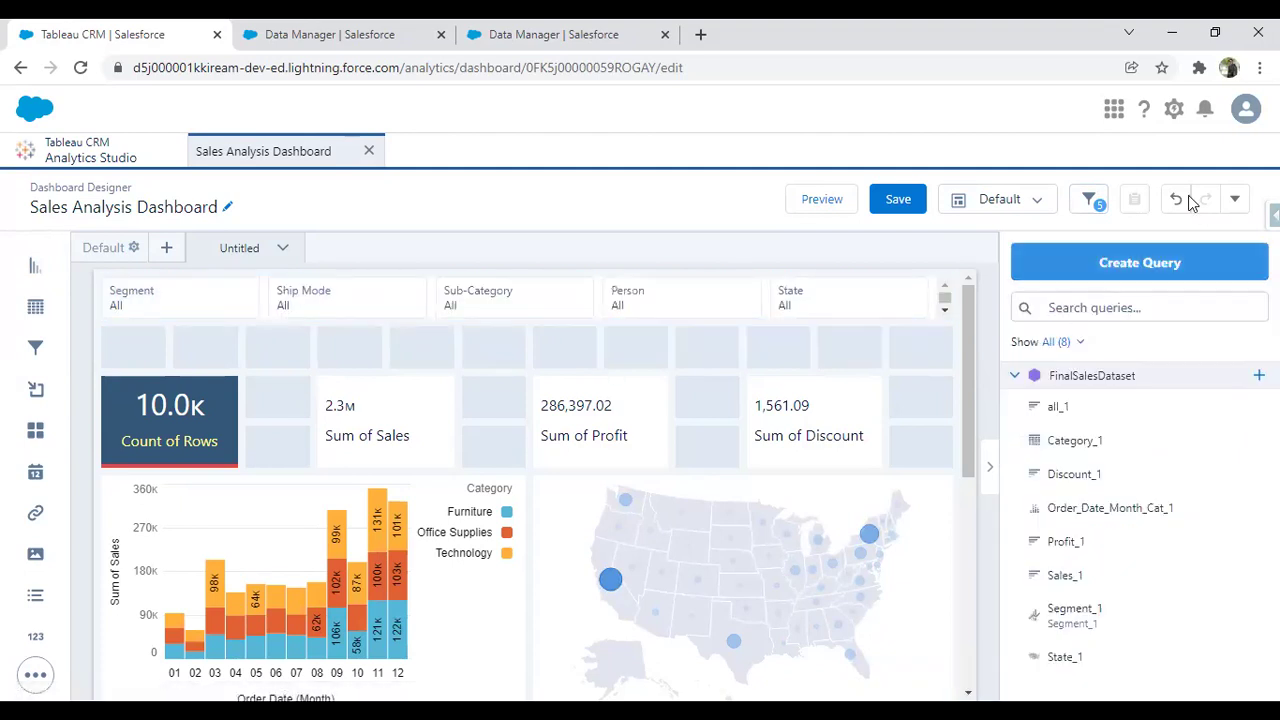
Save the dashboard as Sales Analysis Dashboard and open its preview
click(922, 202)
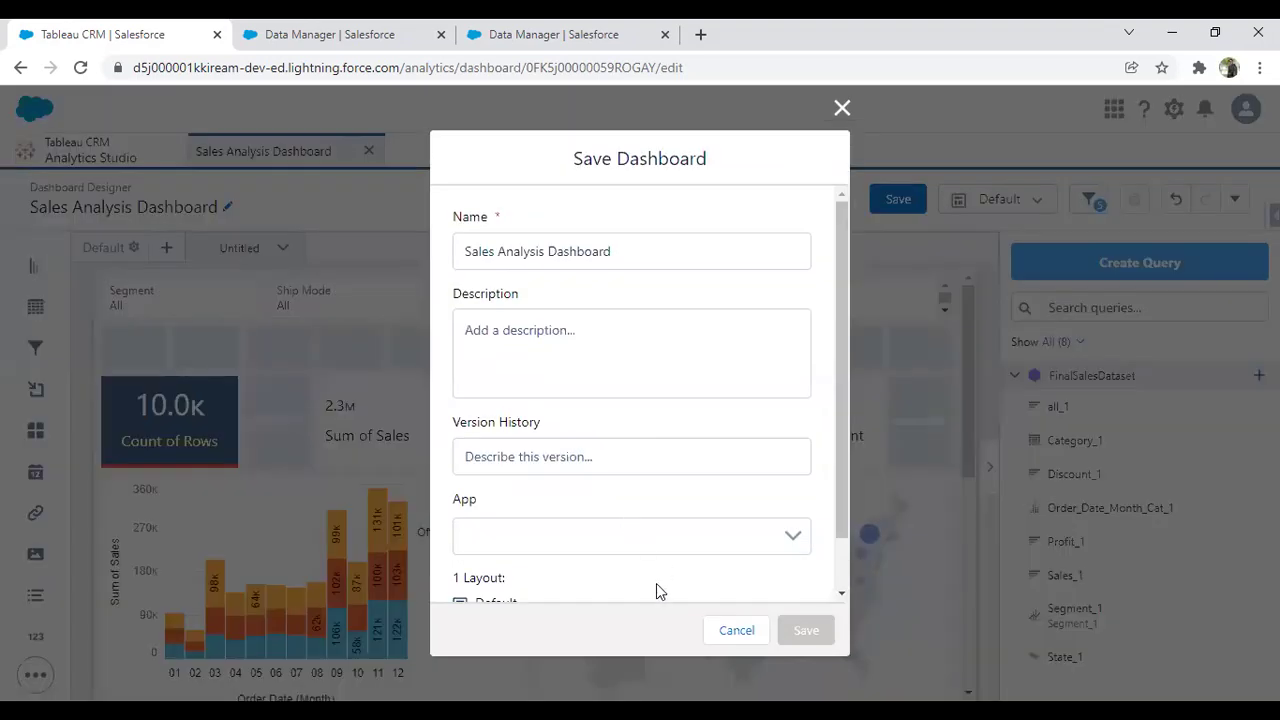
click(800, 632)
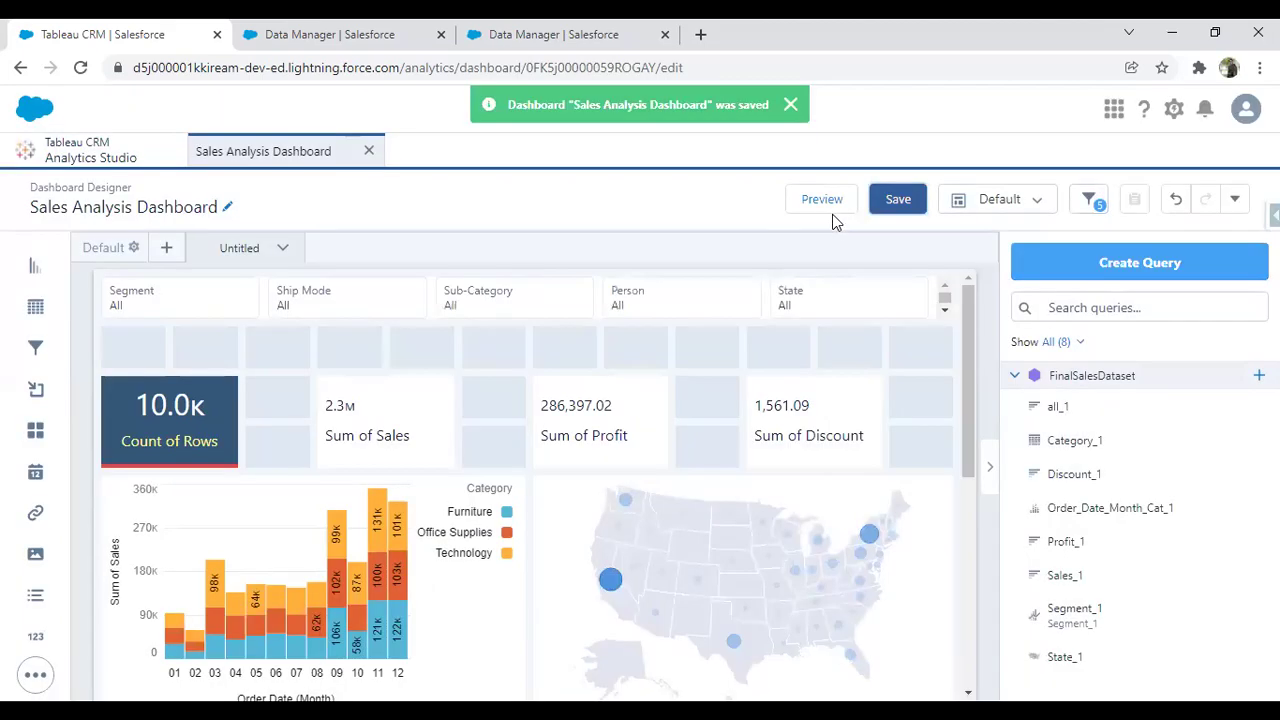
click(823, 202)
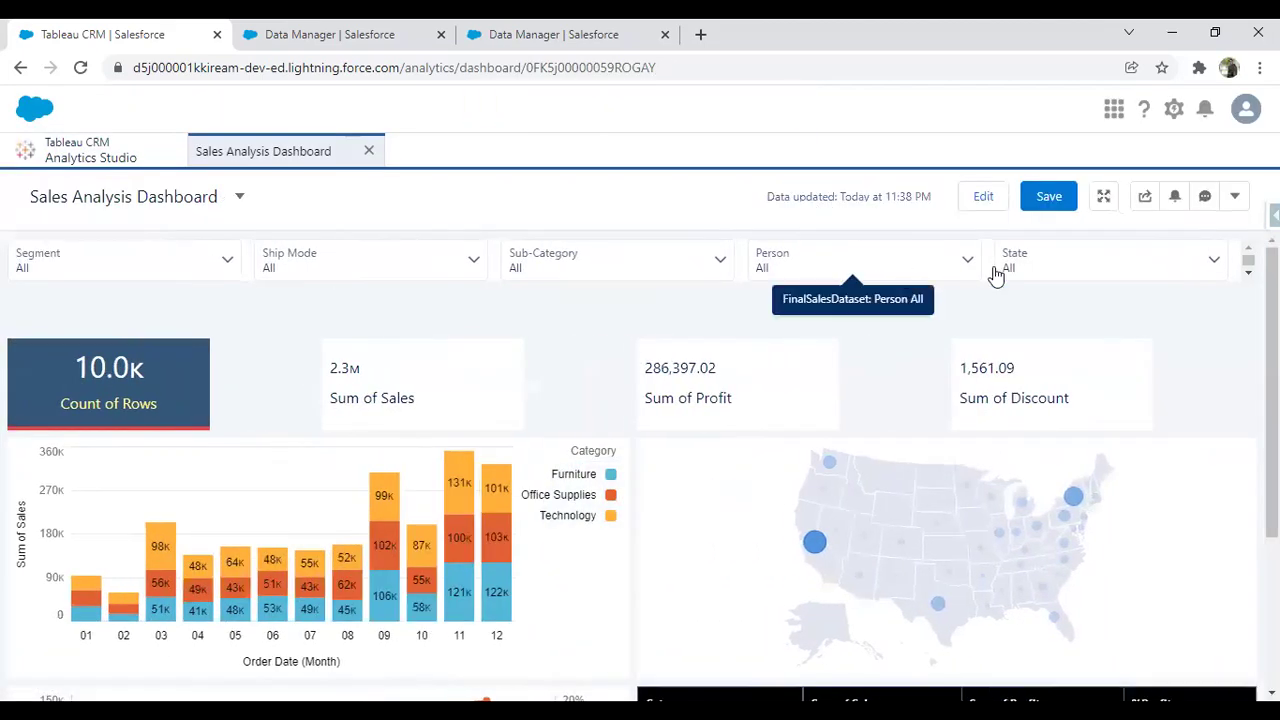
Test the Person filter with the first listed person, examine the filtered charts and table, and reset the dashboard
click(814, 280)
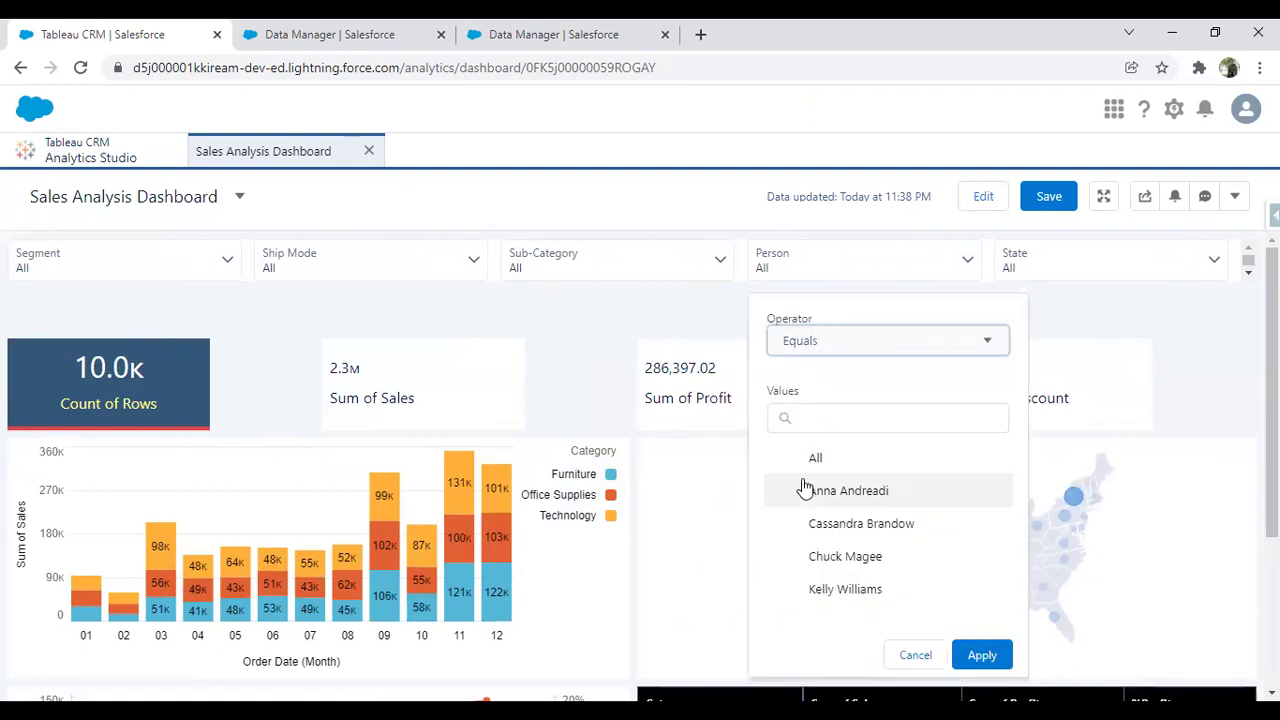
click(836, 503)
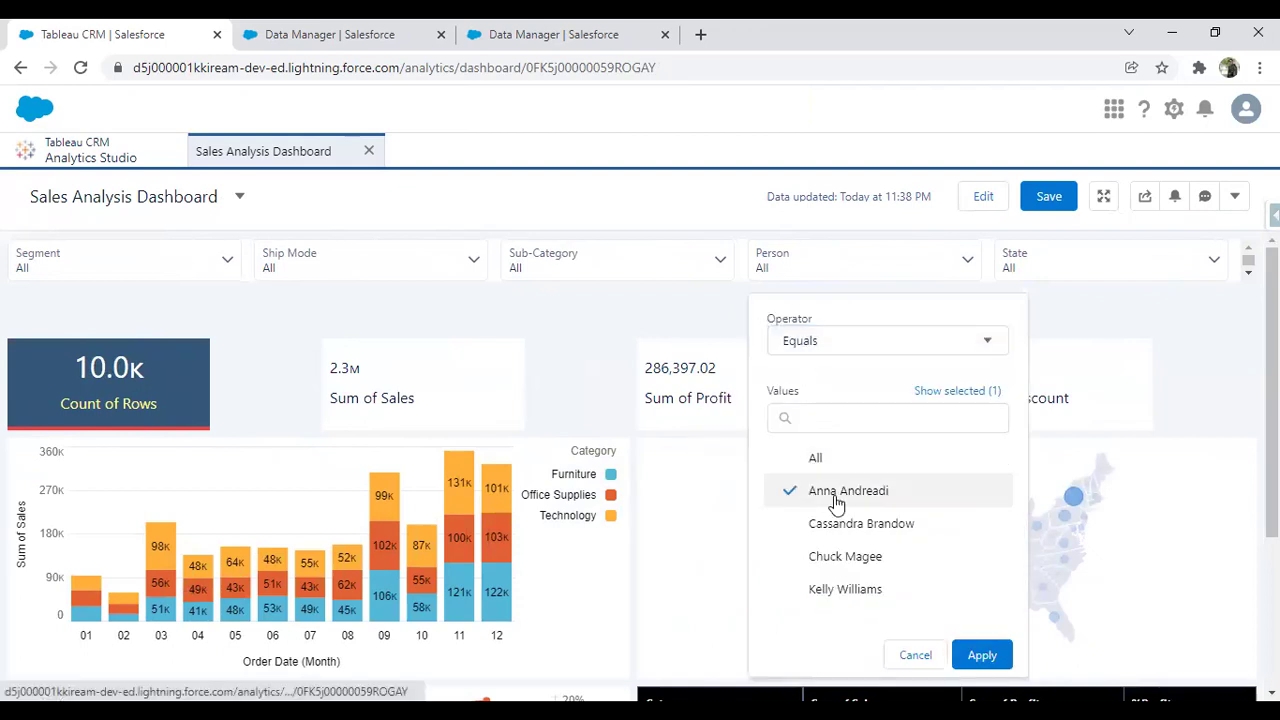
click(981, 654)
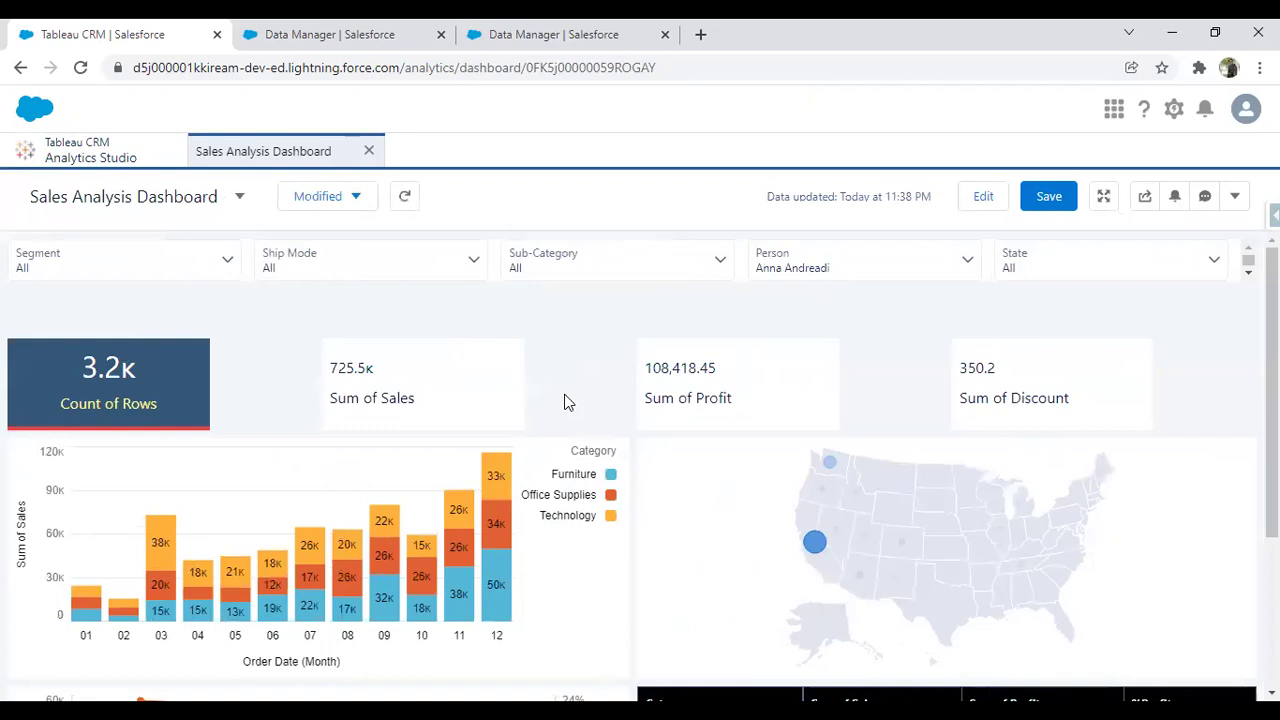
scroll(800, 437, down, 3)
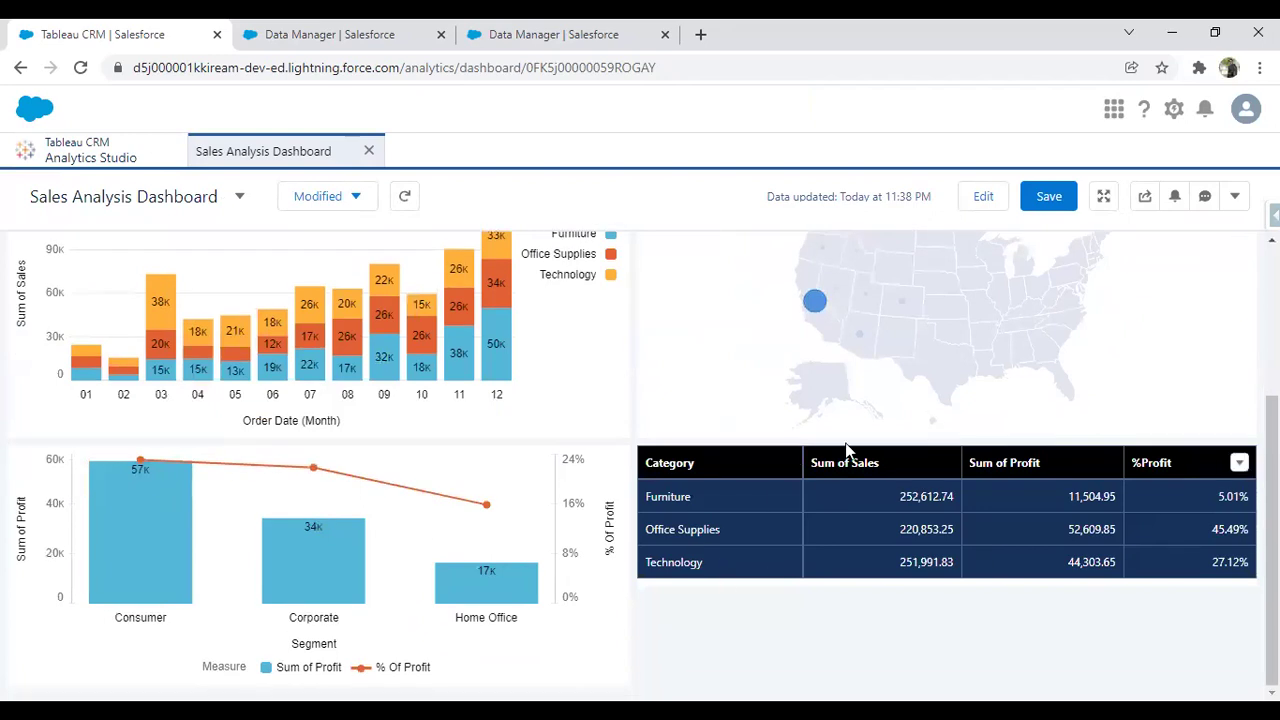
scroll(843, 640, up, 3)
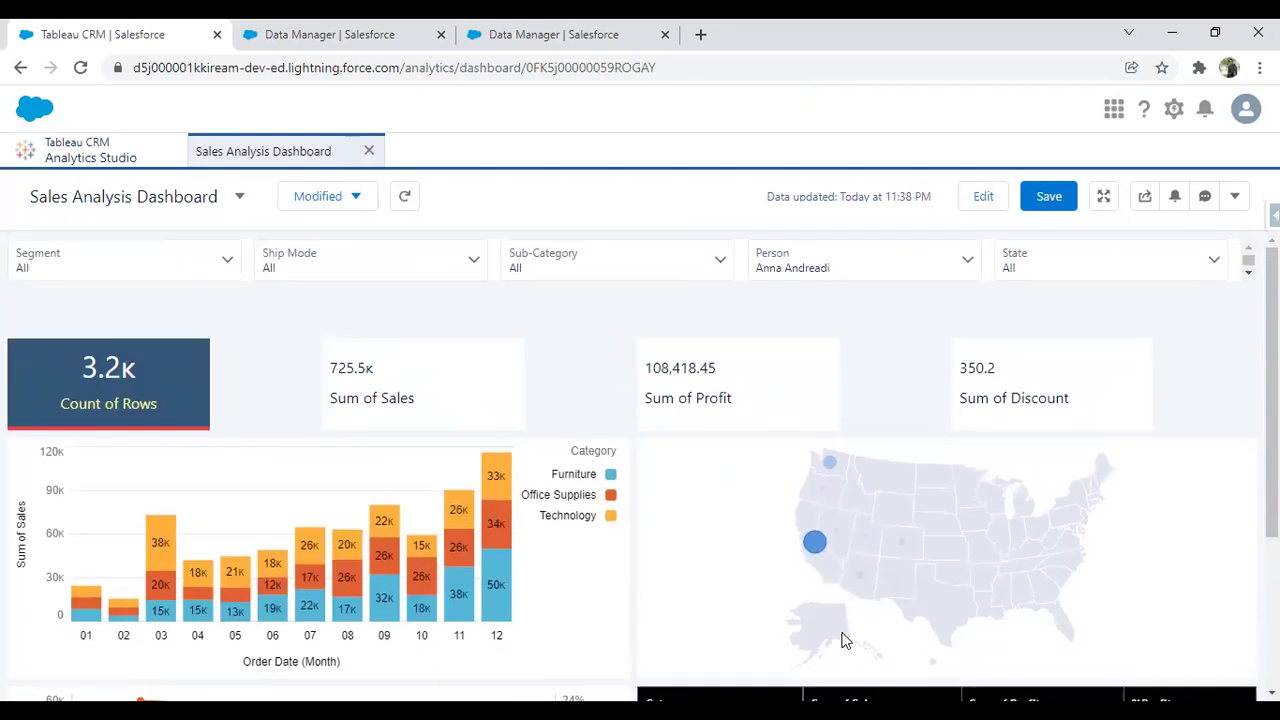
click(404, 196)
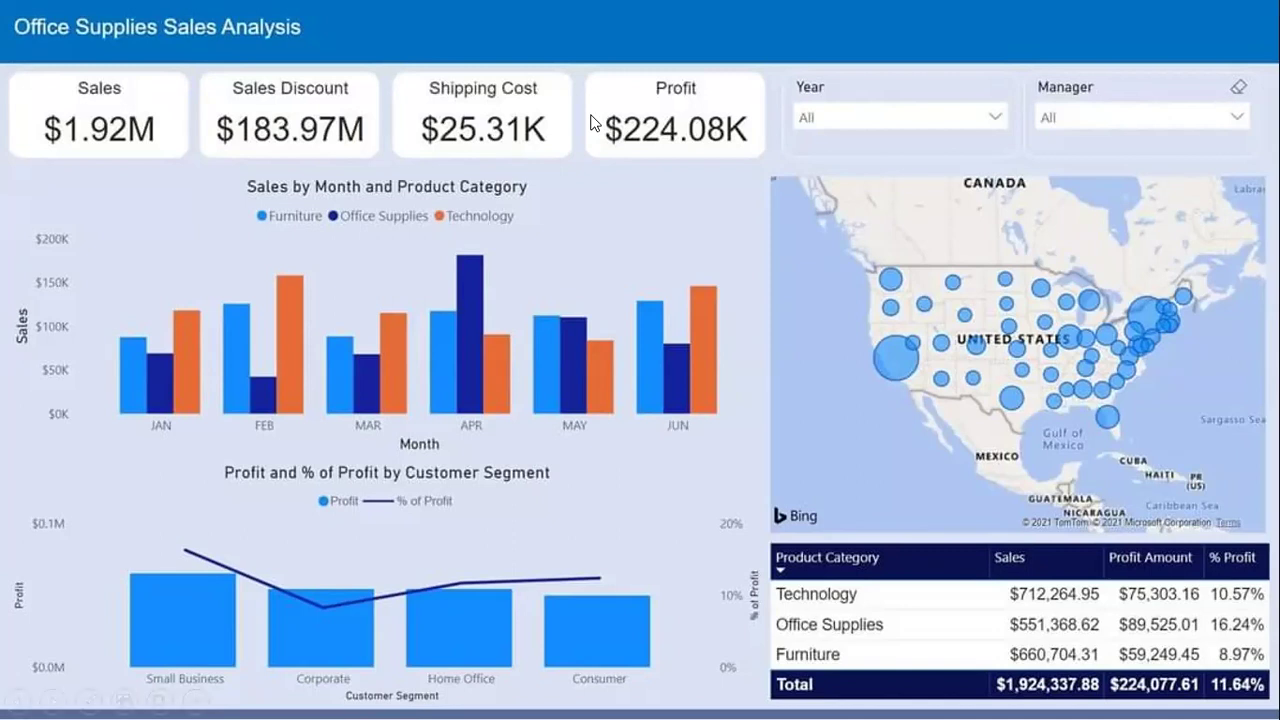
click(770, 161)
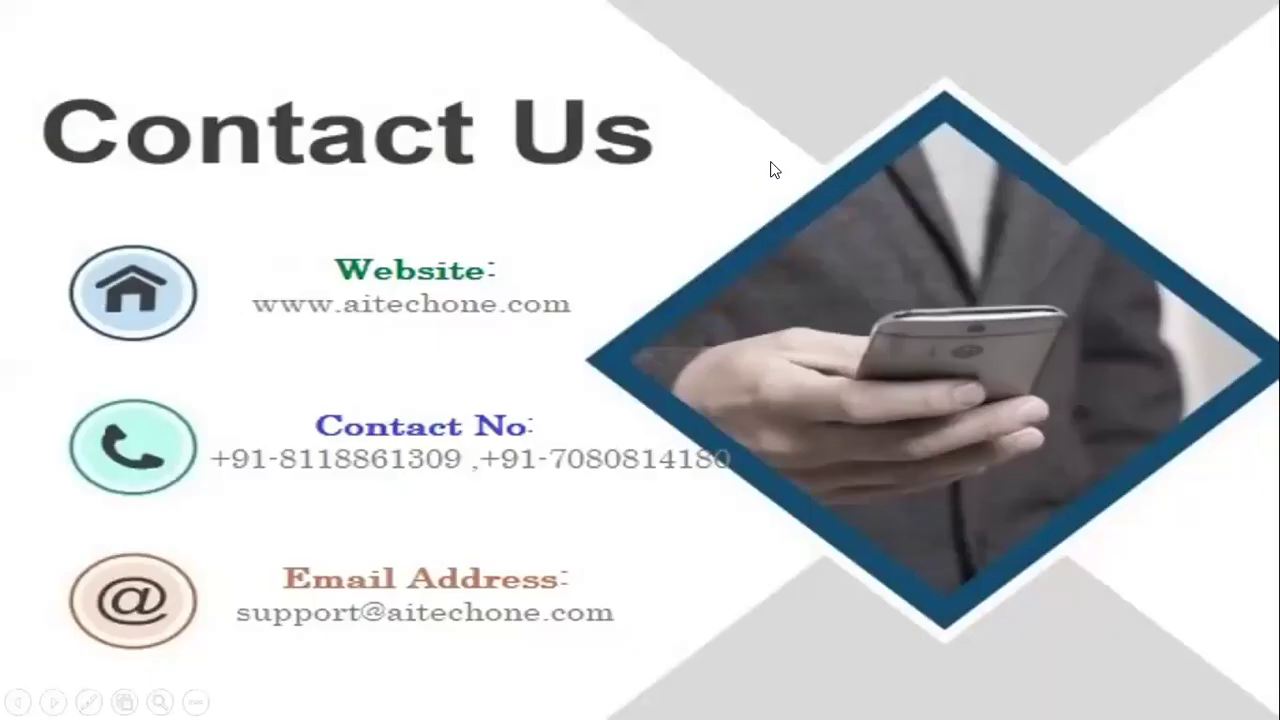